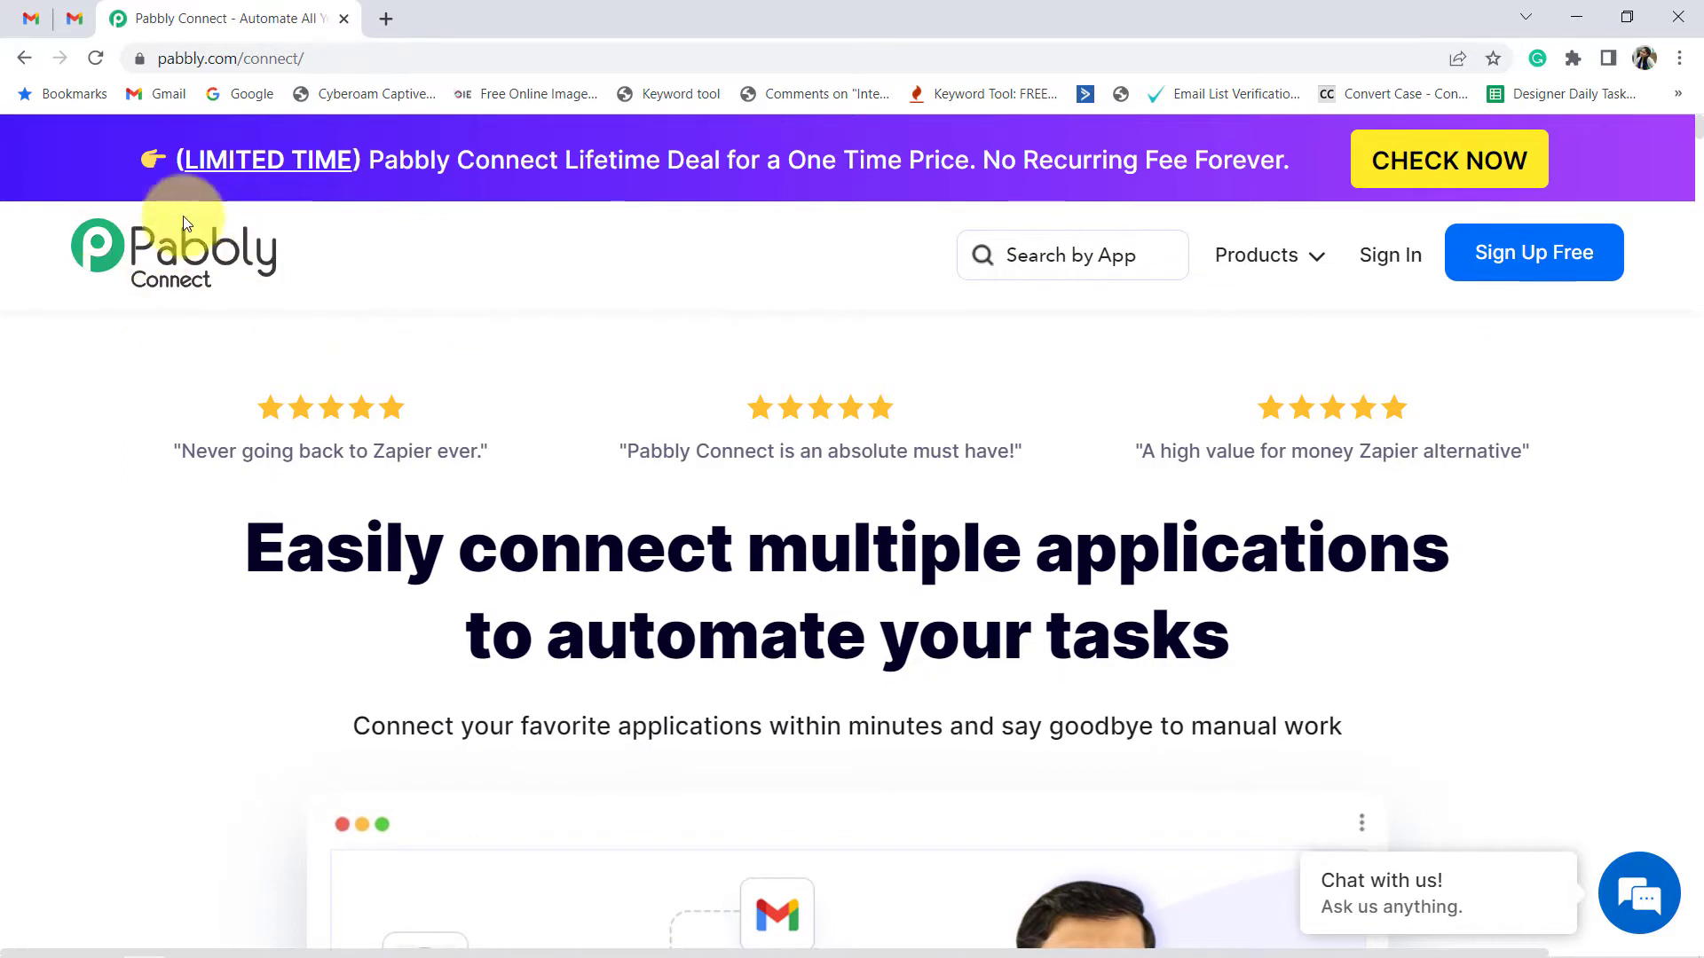
Sign in to Pabbly, open Pabbly Connect and start creating a new workflow.
click(216, 57)
drag(217, 57, 430, 67)
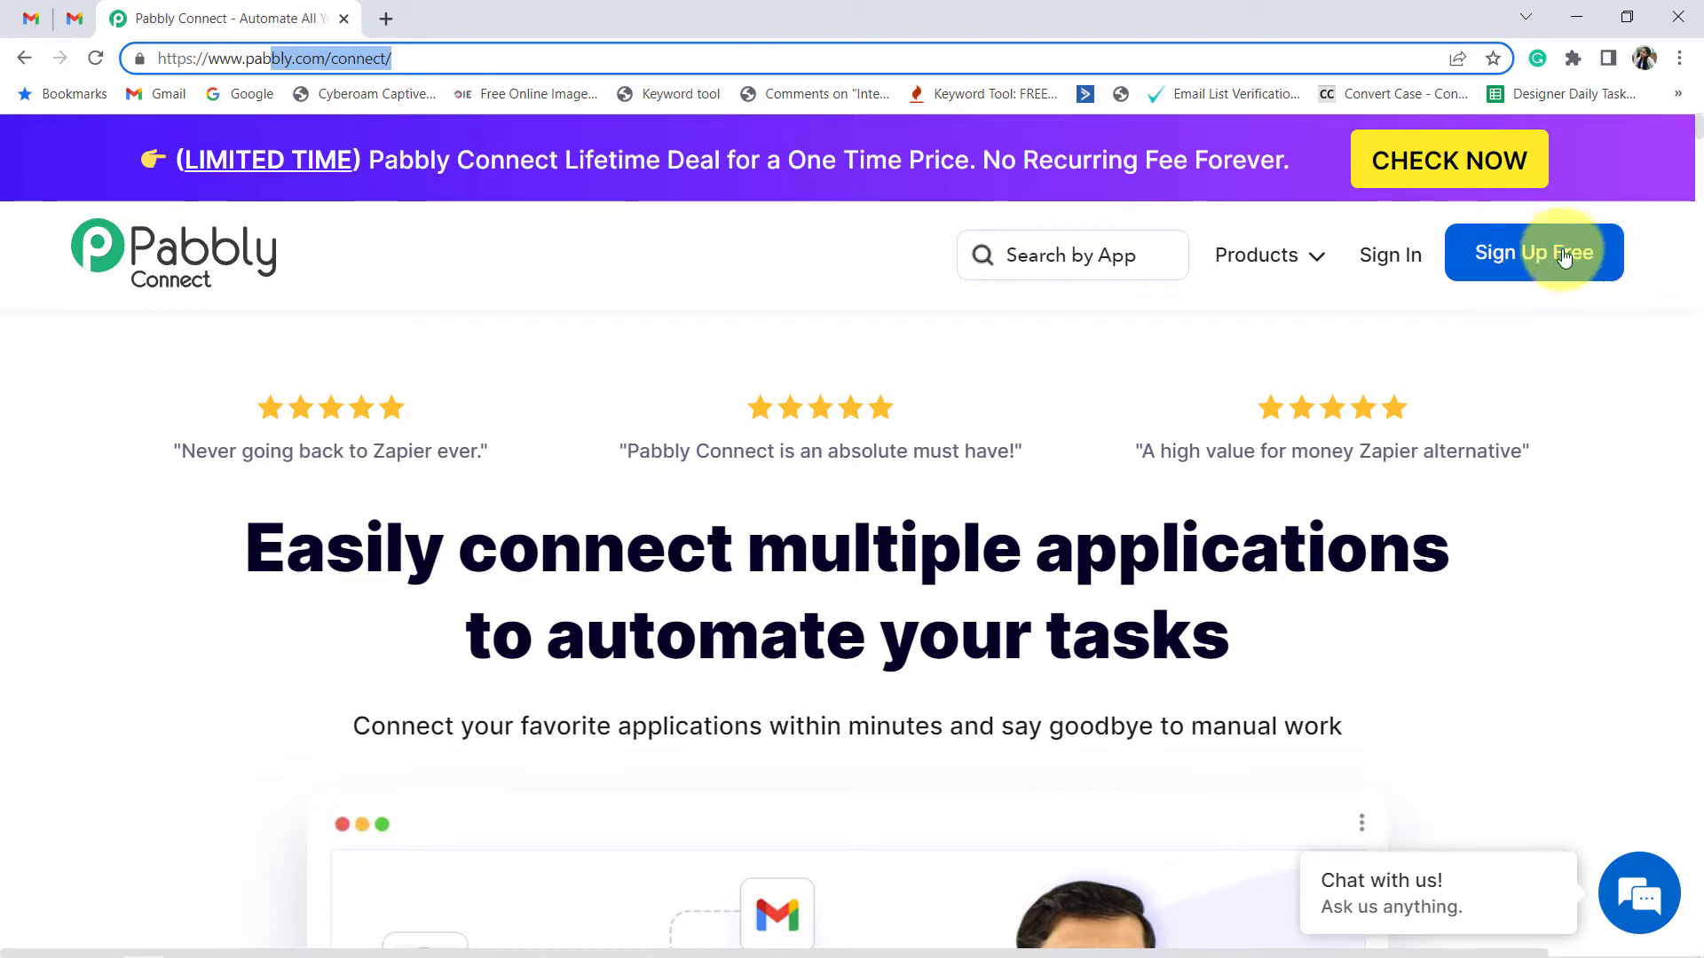
click(1389, 264)
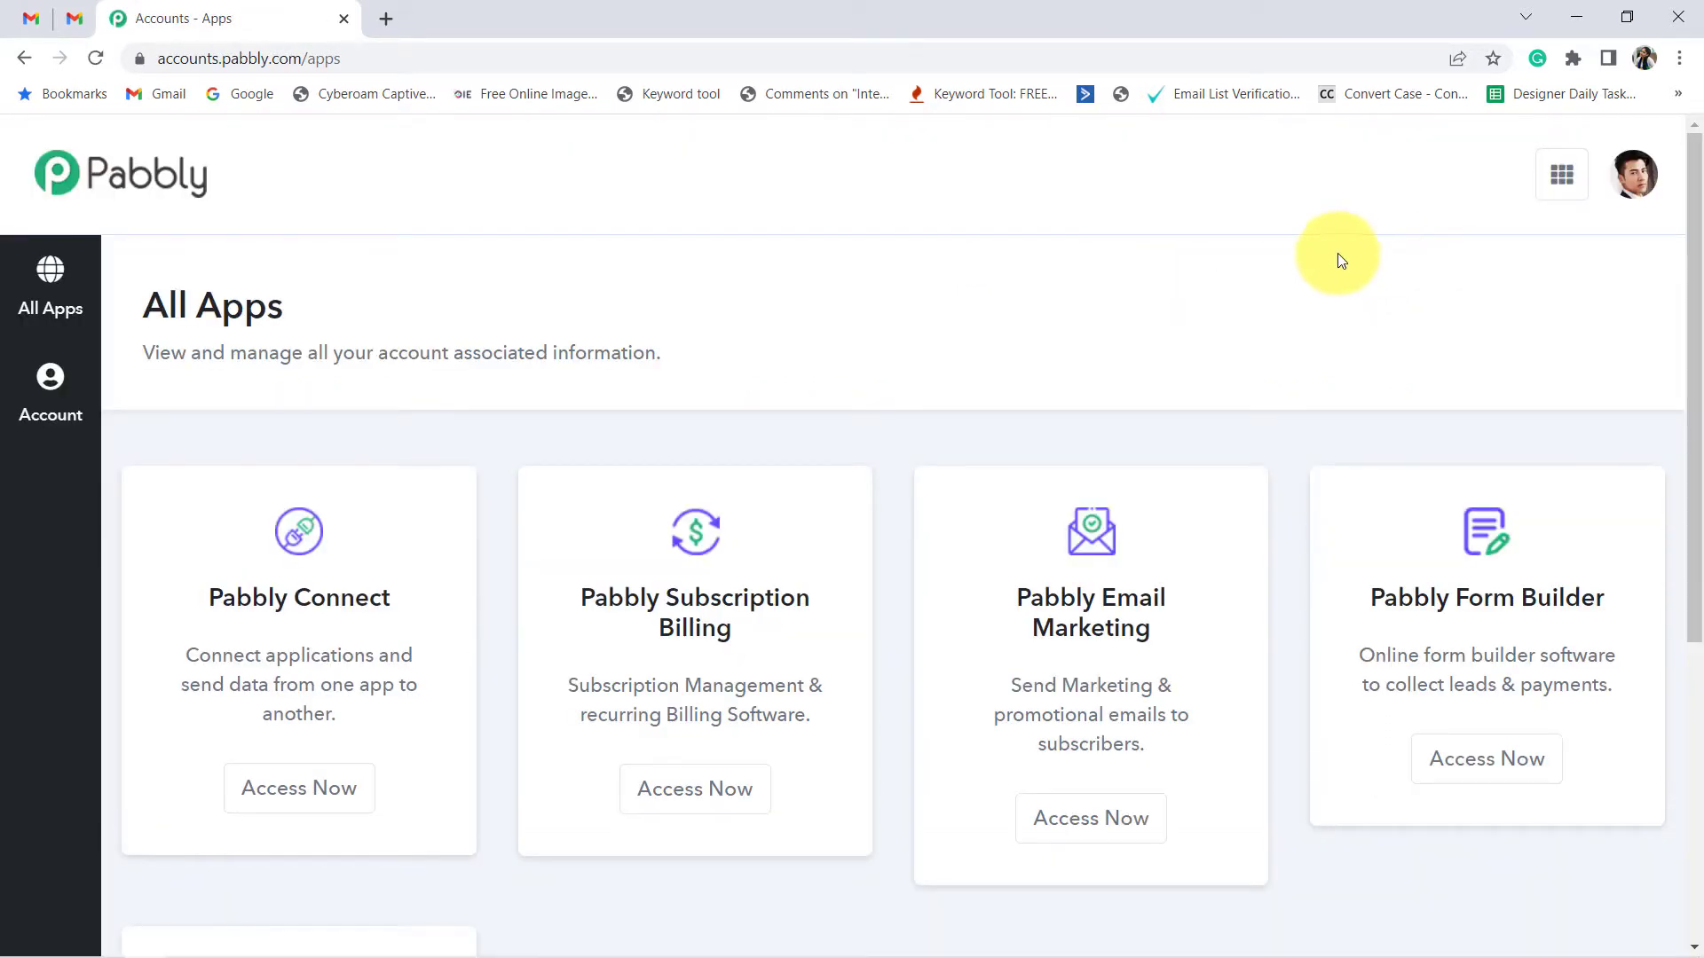
click(292, 803)
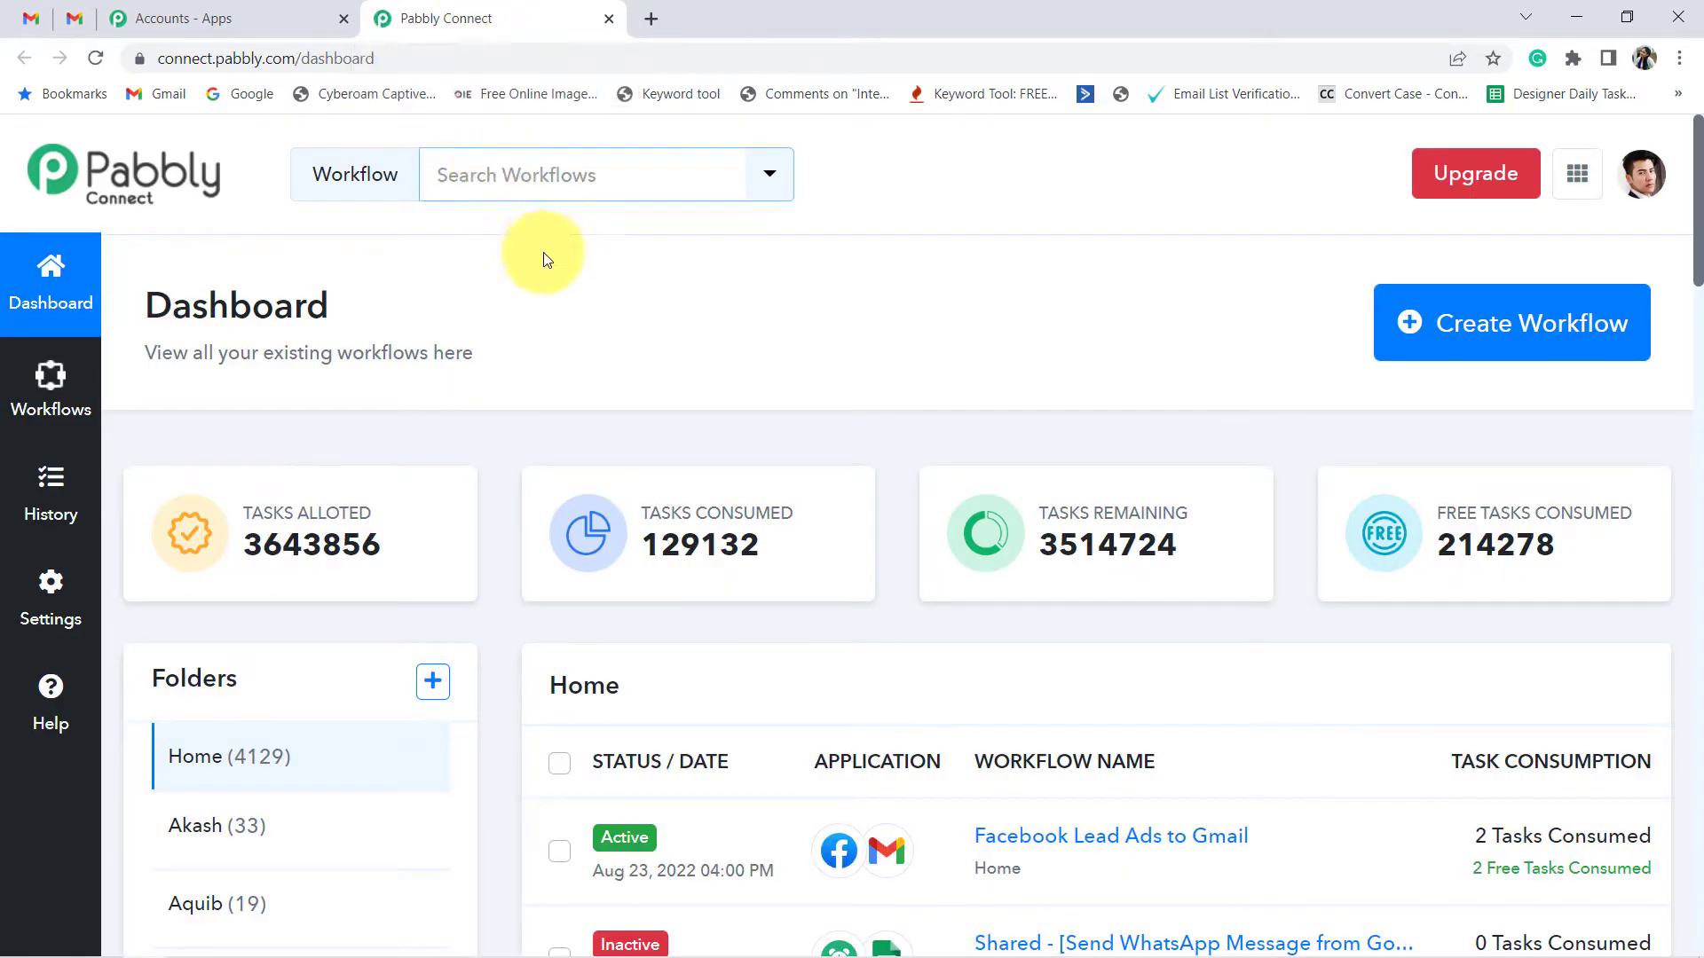
click(1468, 332)
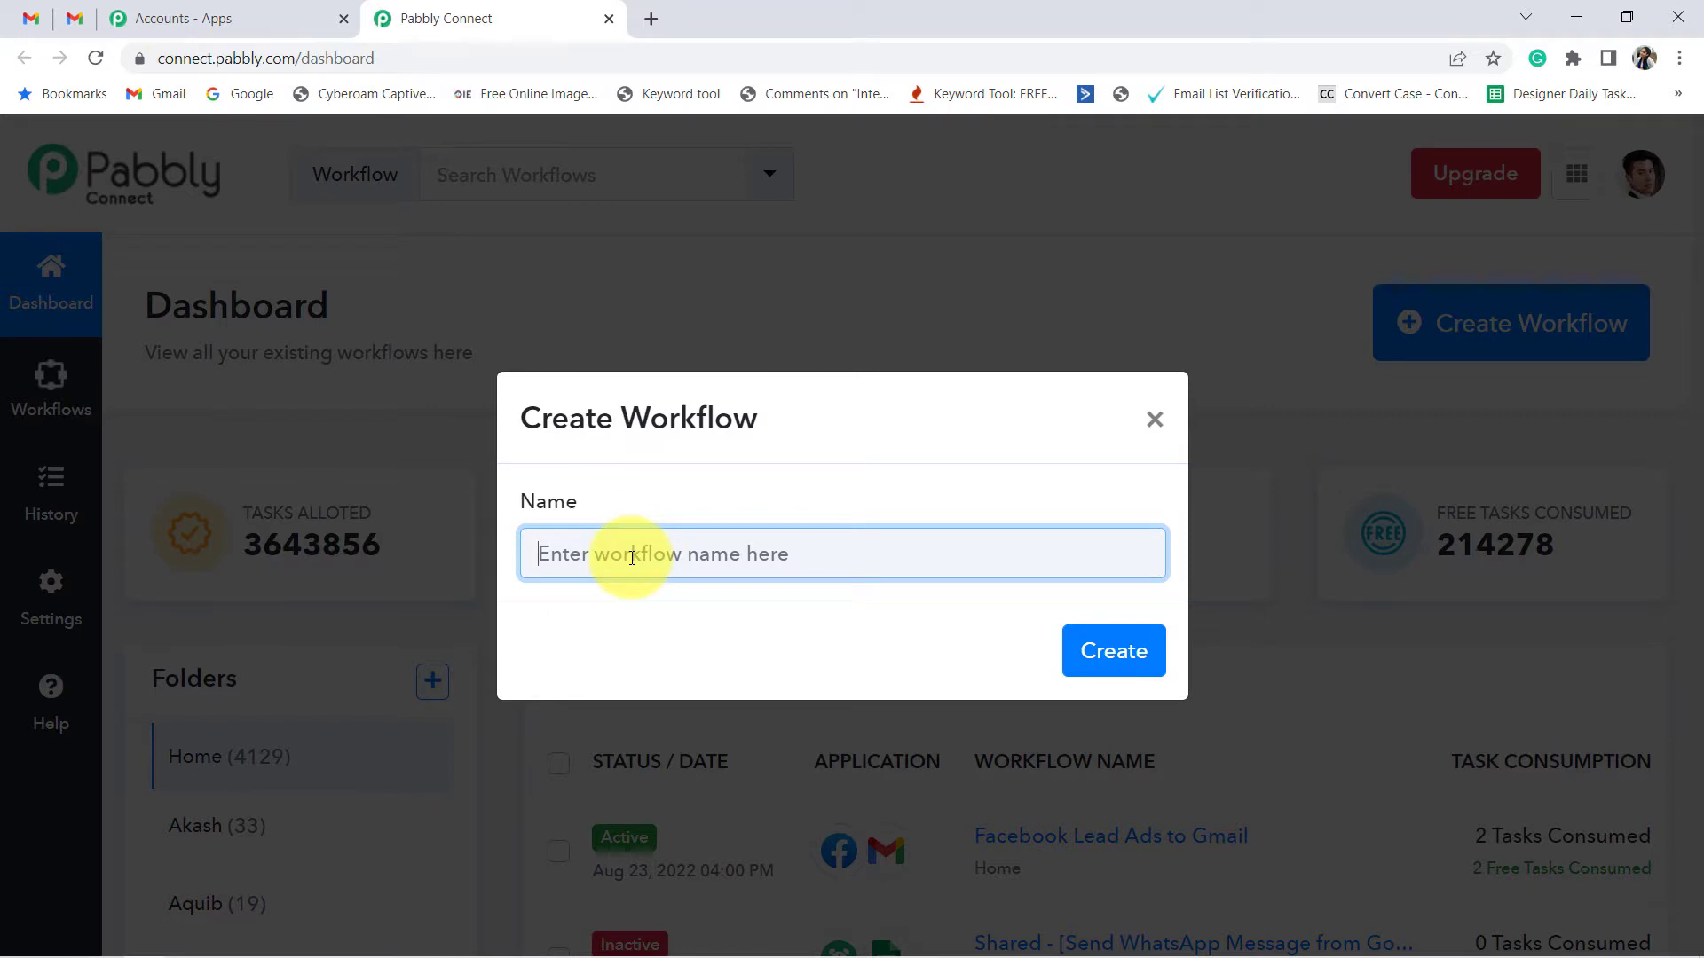
Name the workflow 'Get Notified on WhatsApp about PayPal Funds Transfer' and create it.
text(Get Notified on WhatsApp about PayPal Fund Transfer)
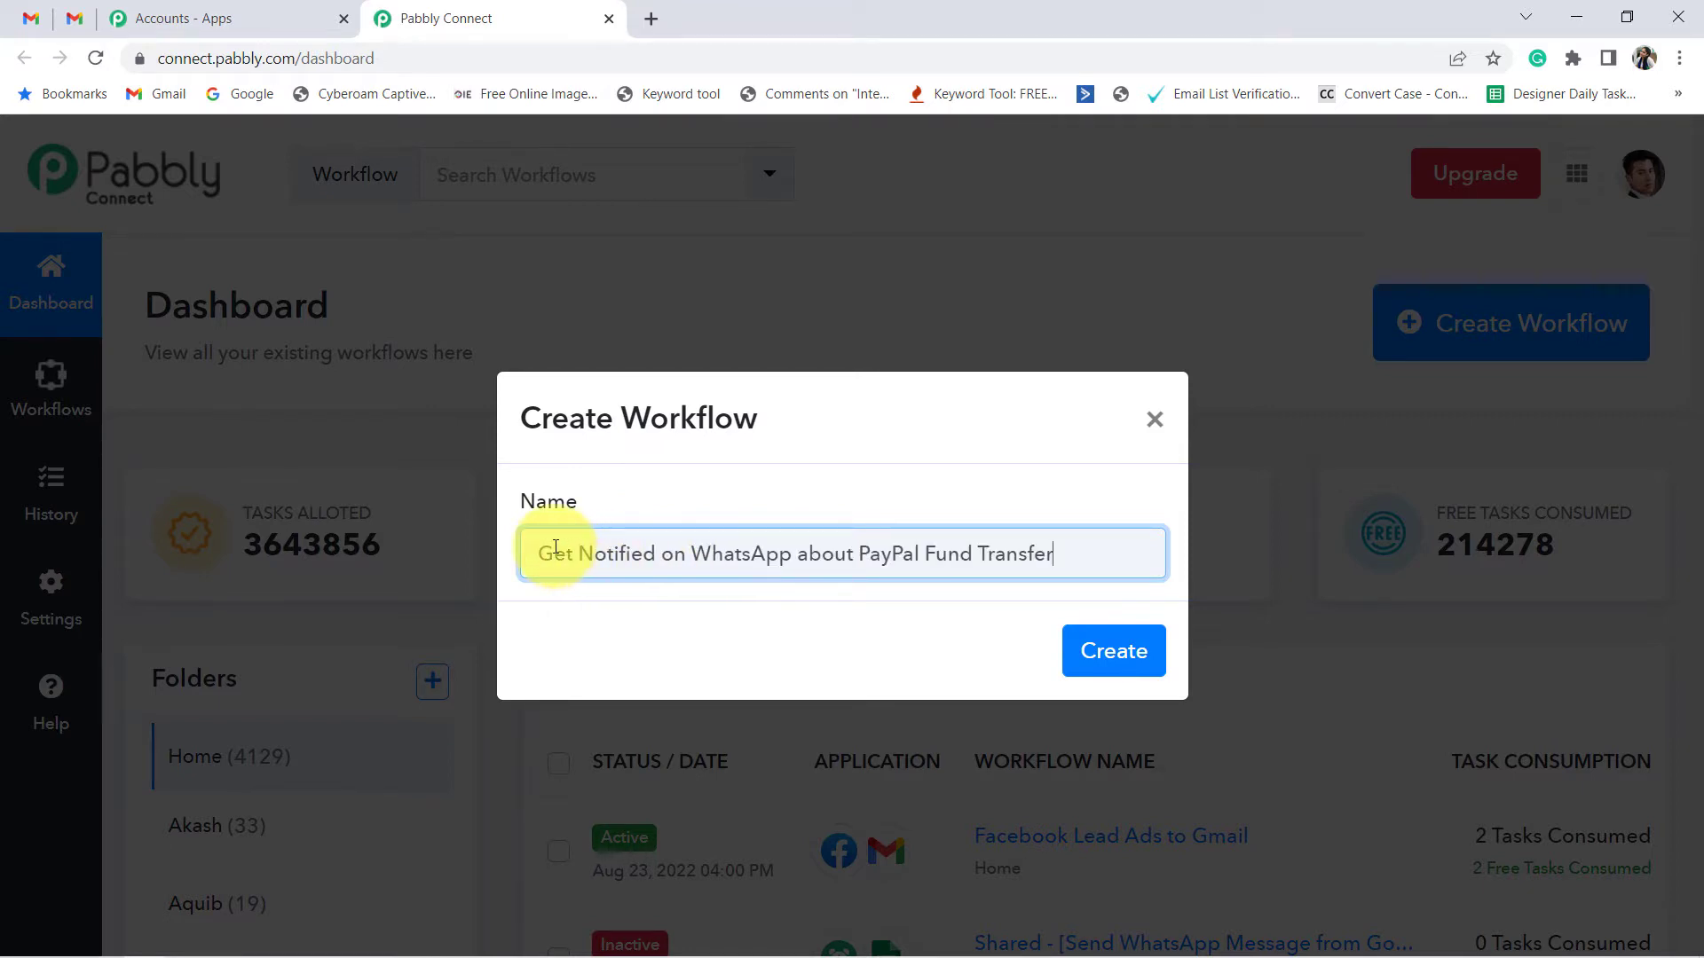
drag(551, 555, 778, 557)
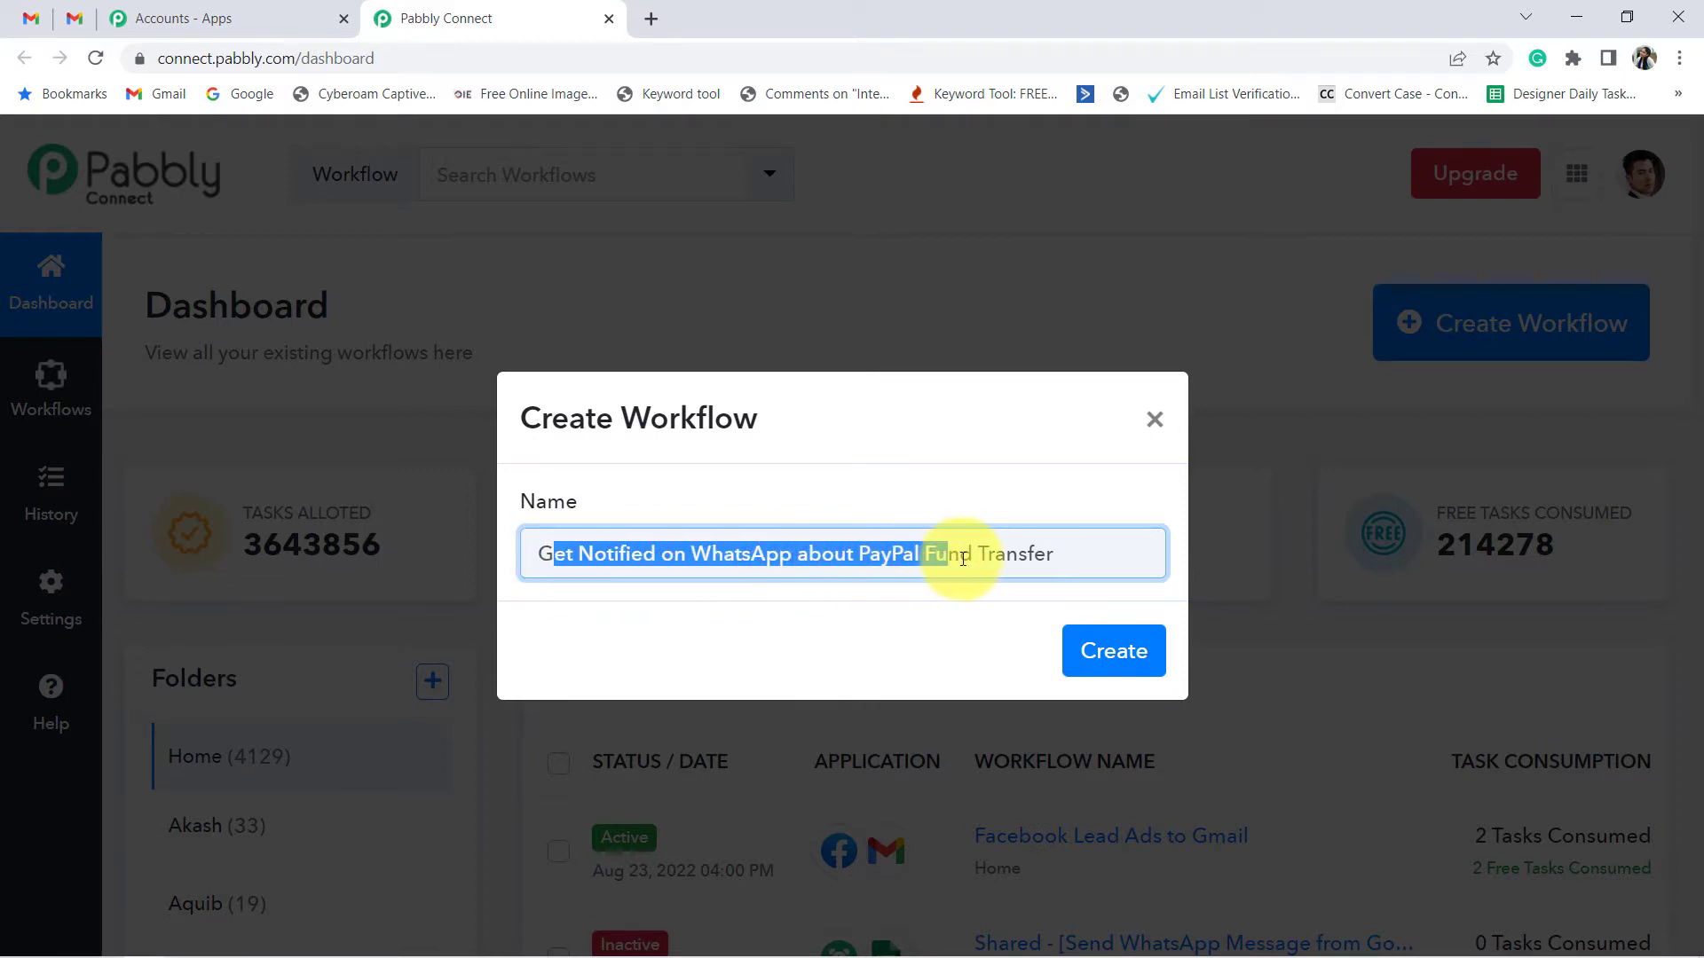
click(1000, 555)
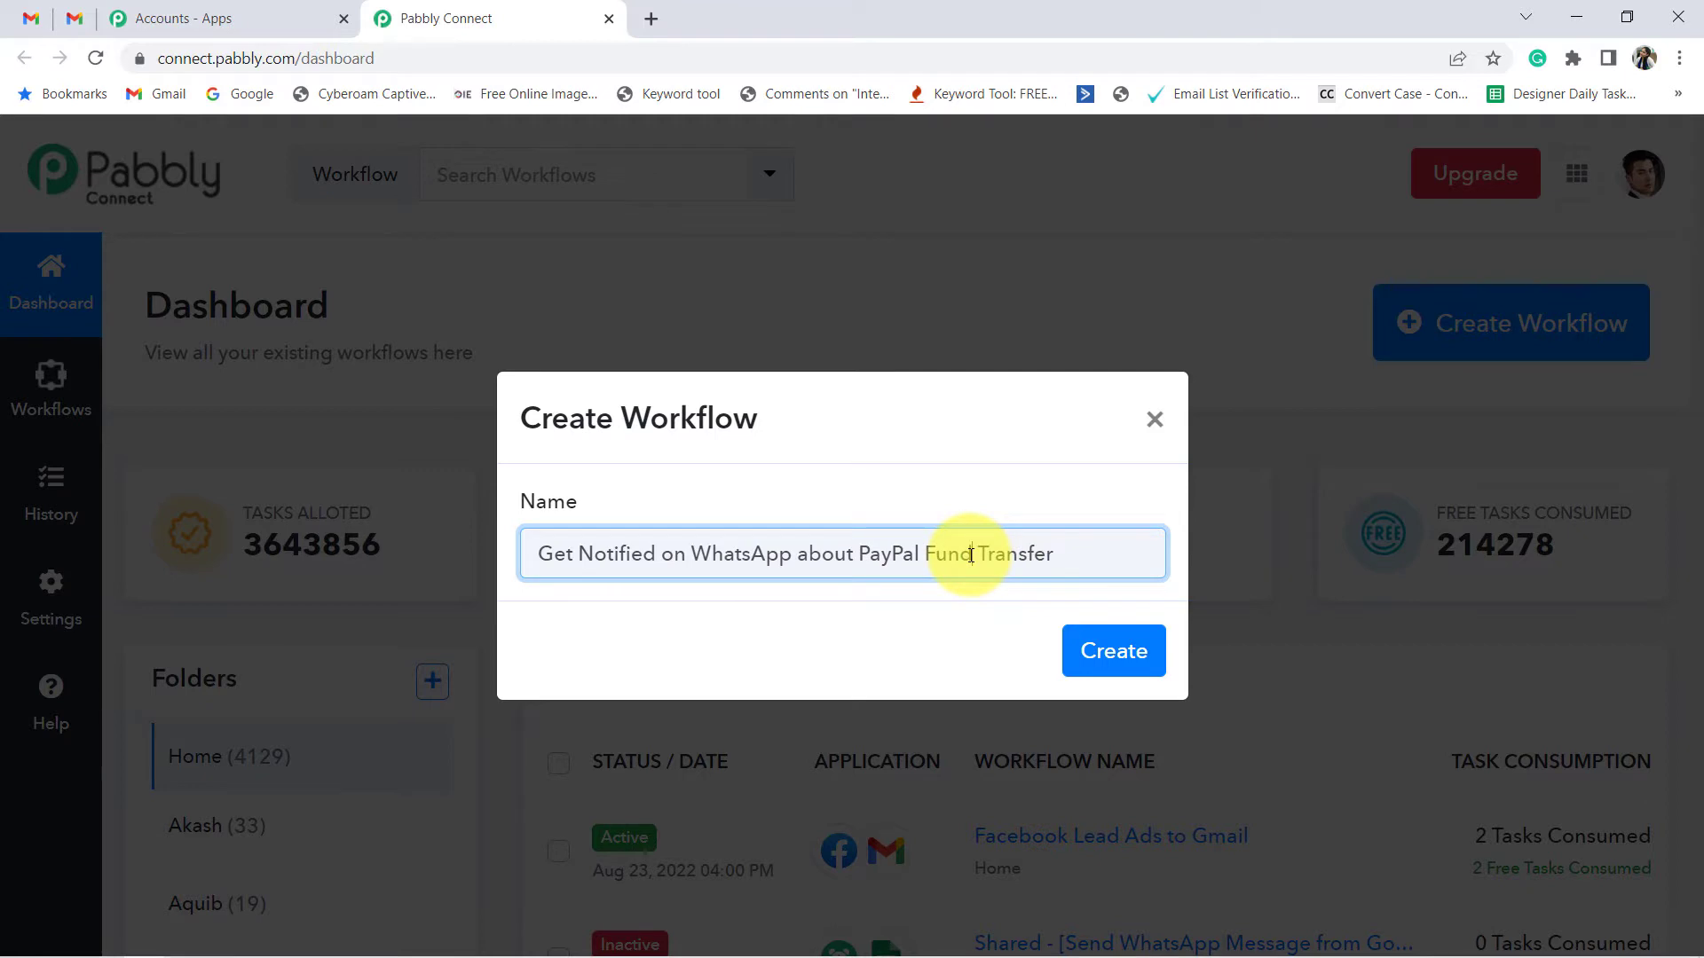
click(1105, 666)
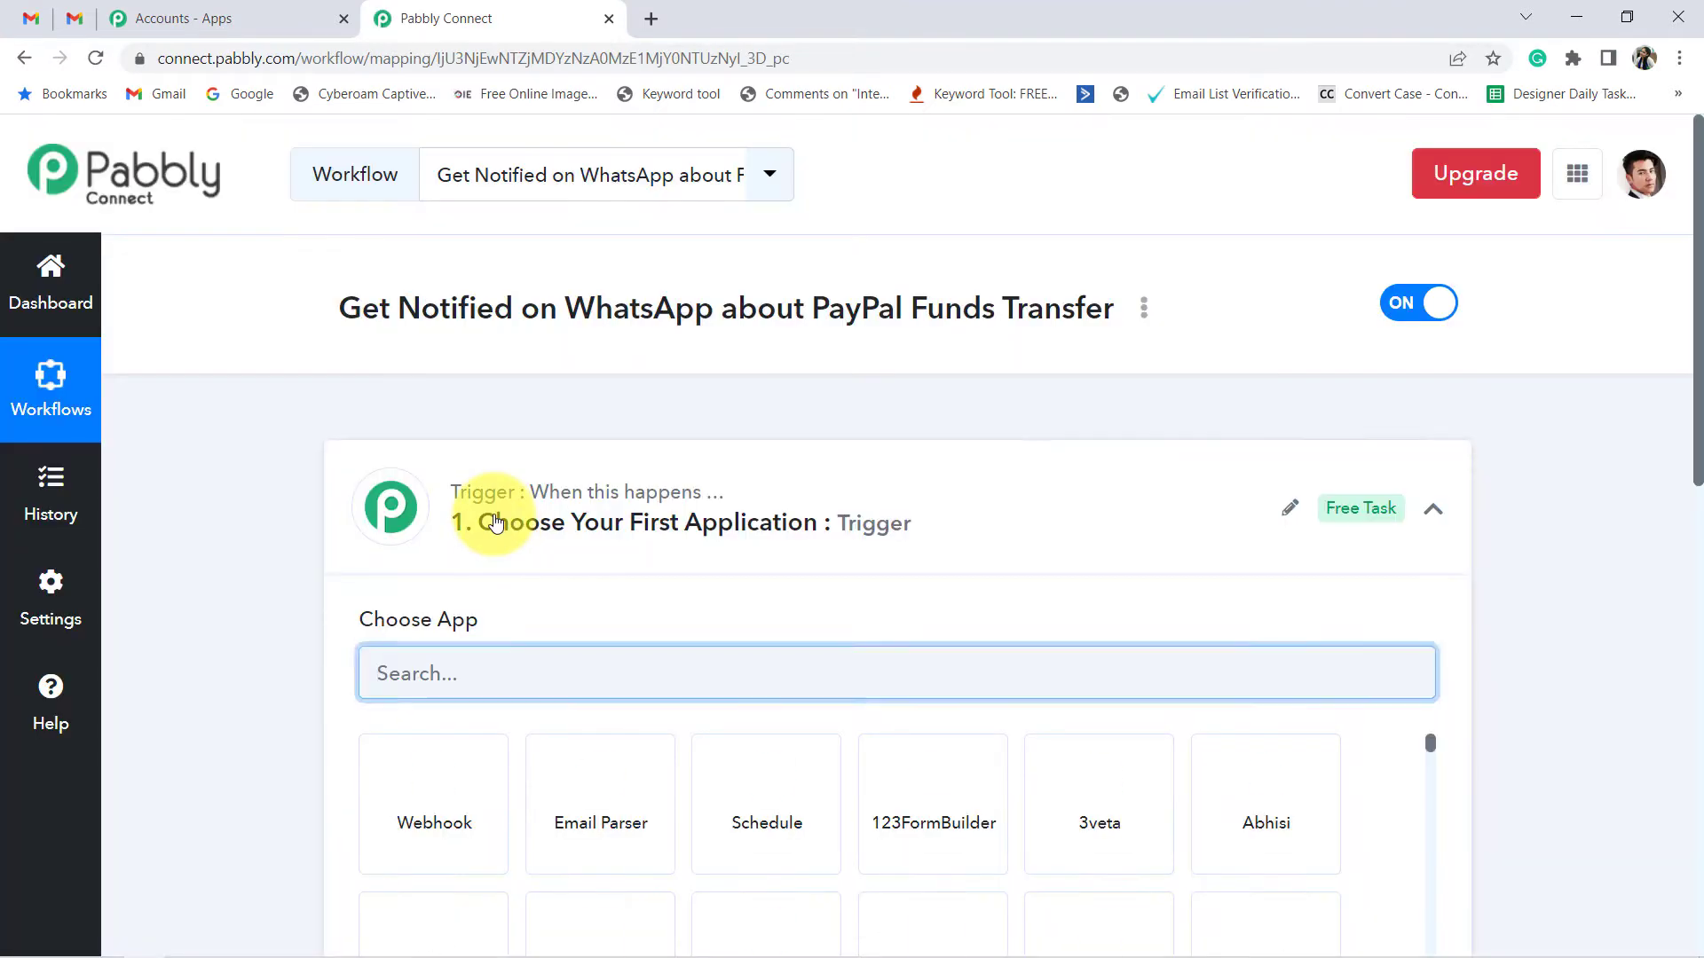
Search 'email' in the trigger's app list and choose Email Parser by Pabbly.
click(696, 497)
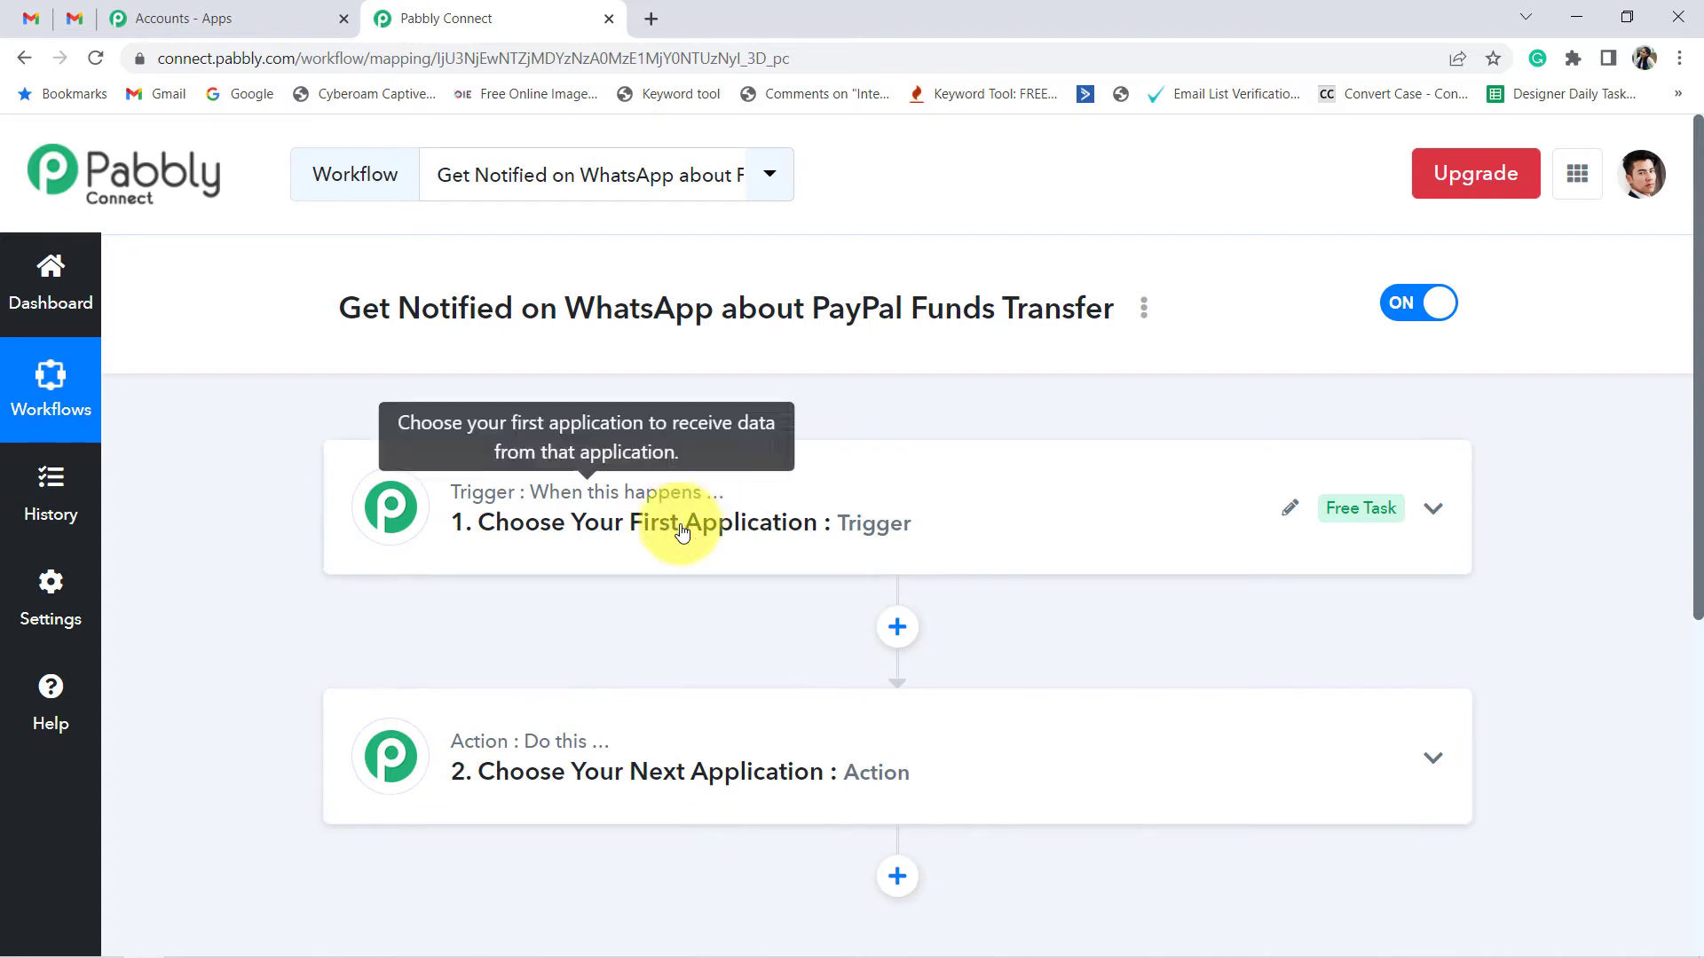
click(746, 544)
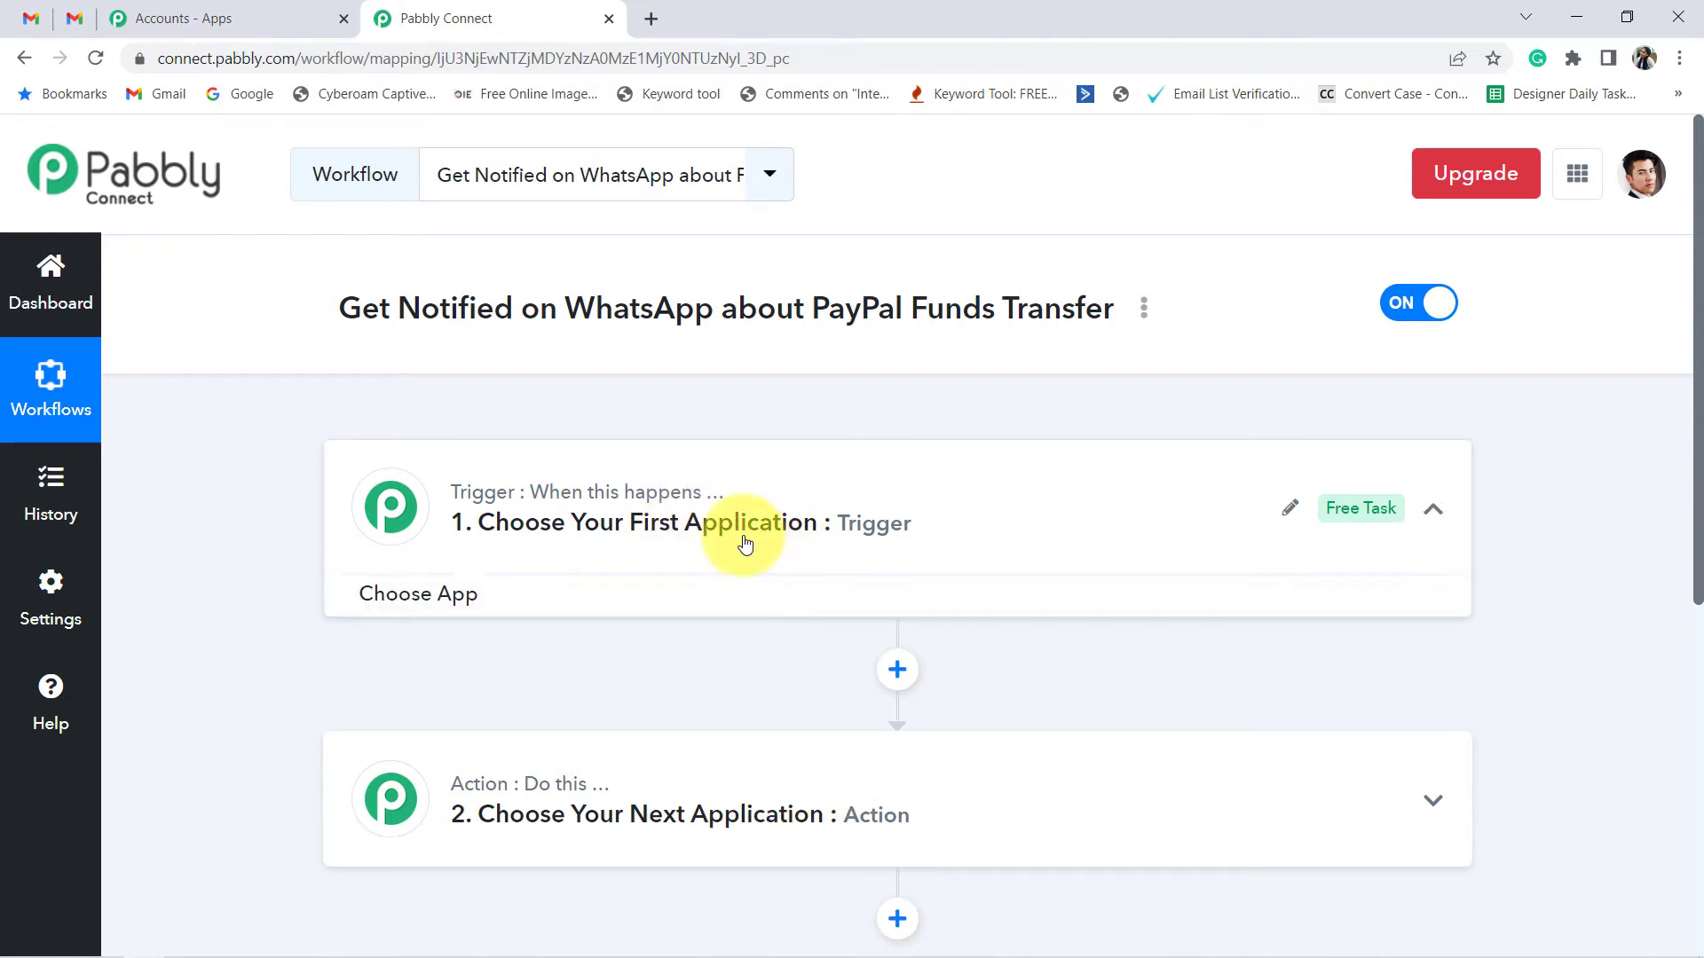
scroll(719, 533, down, 3)
click(471, 457)
text(pa)
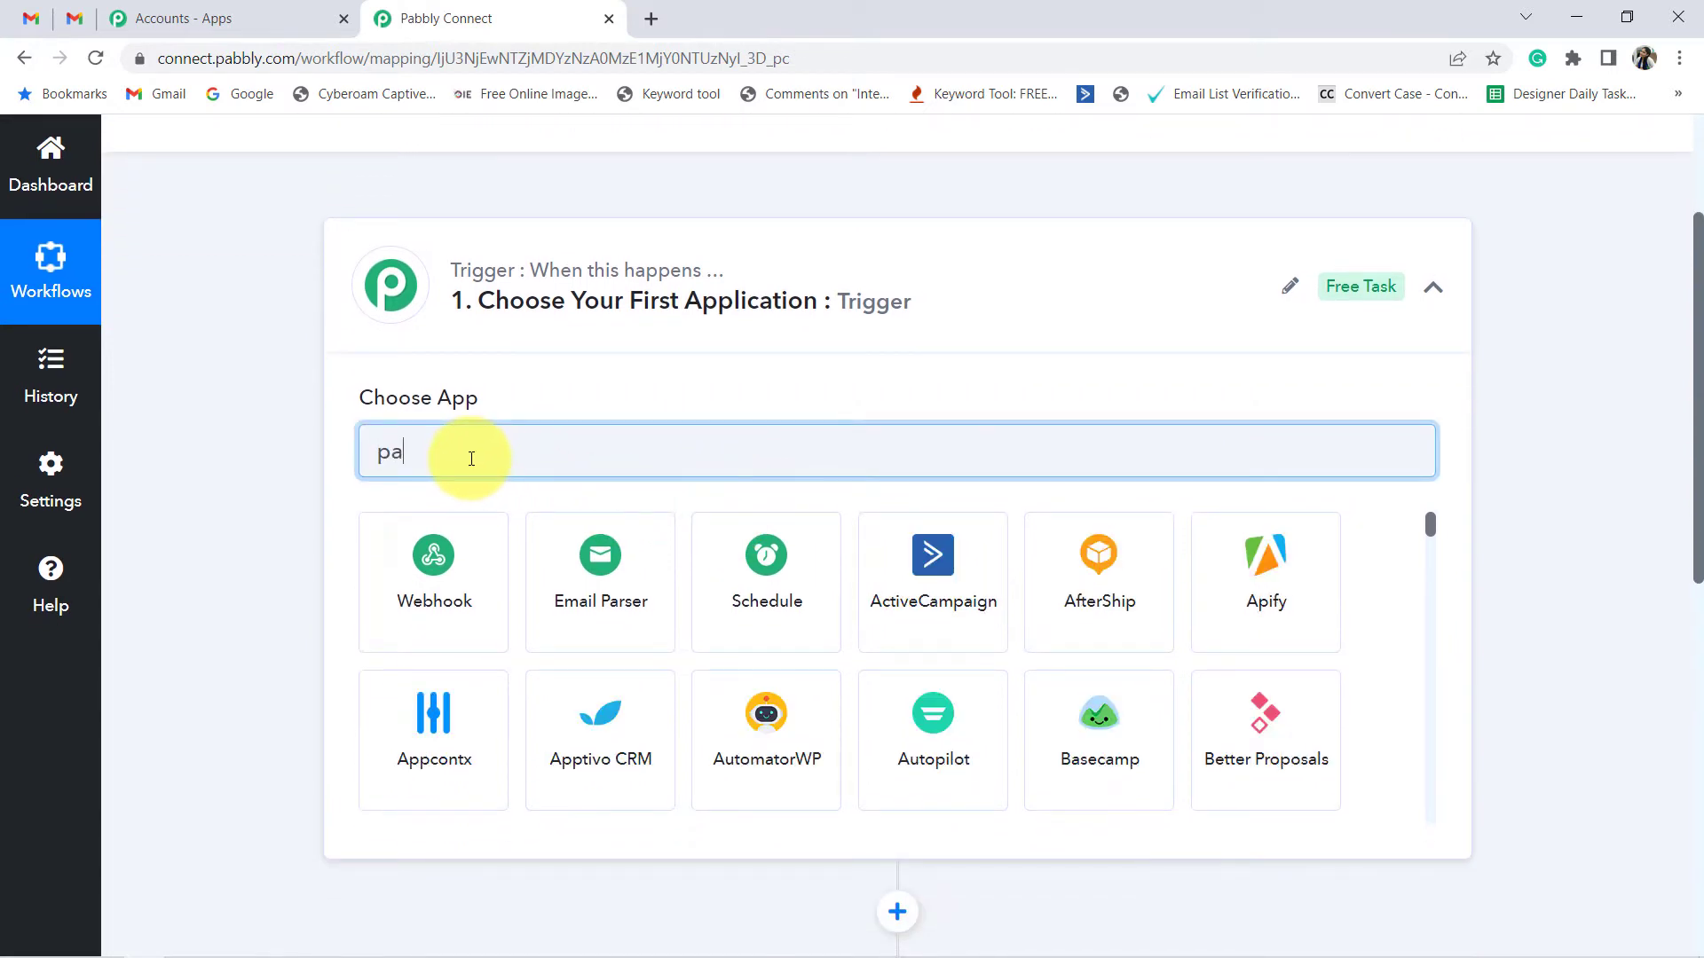
text(y)
key(BackSpace)
key(BackSpace)
key(BackSpace)
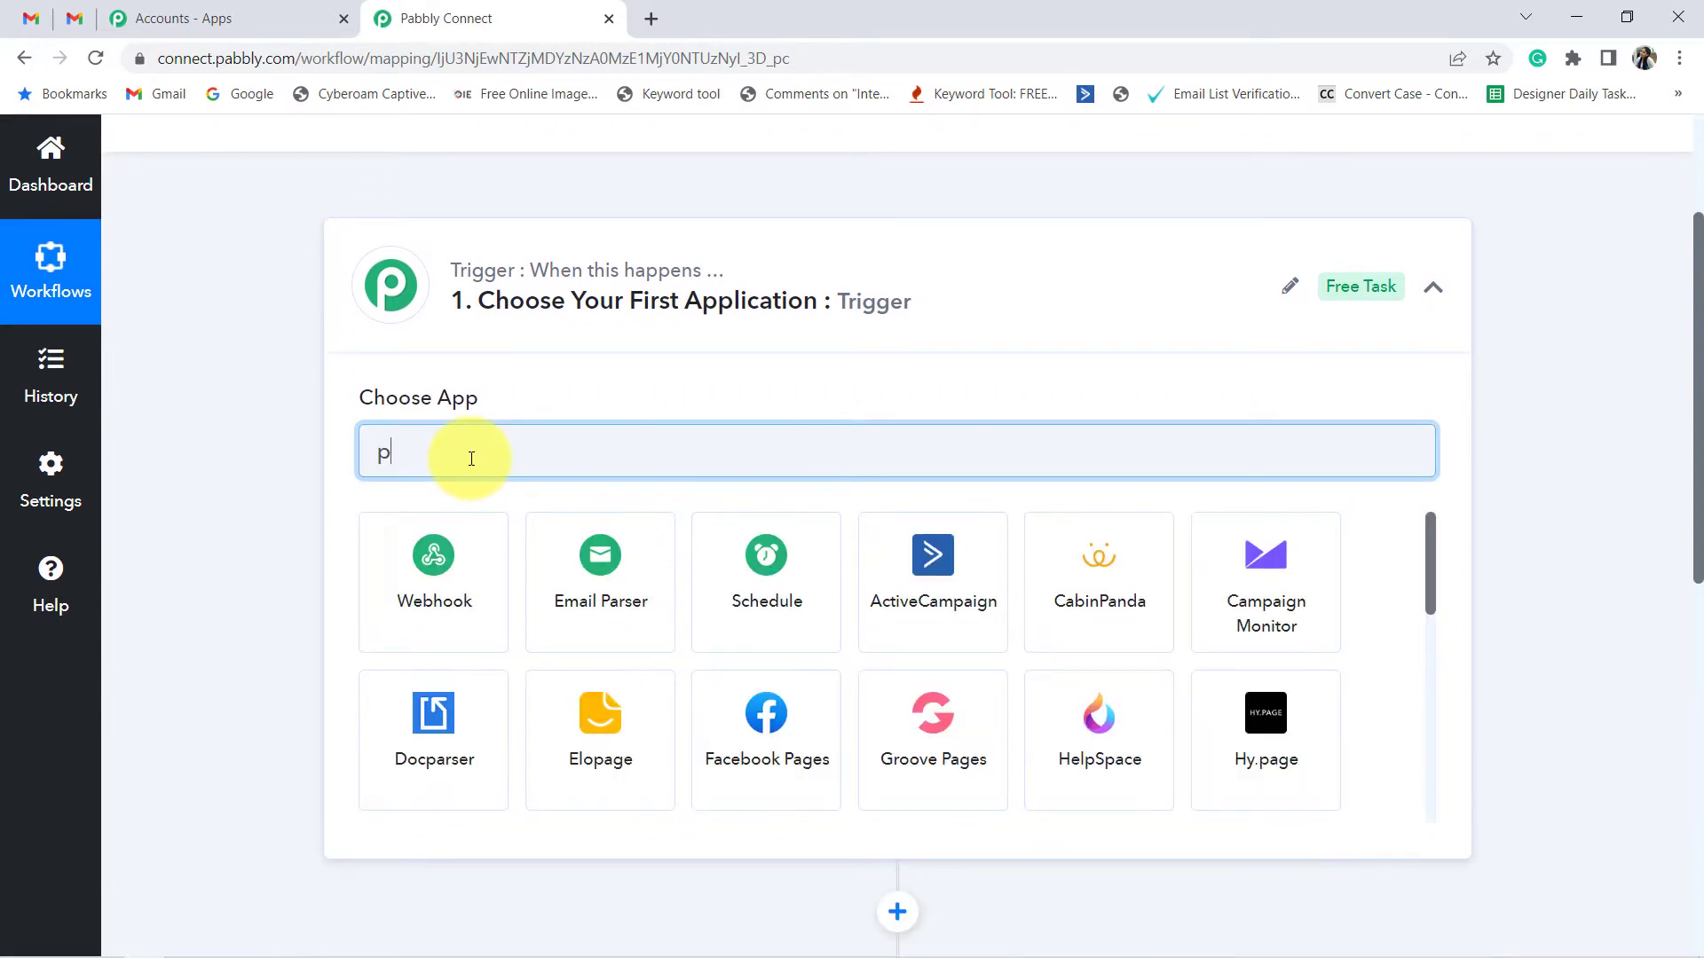
text(email)
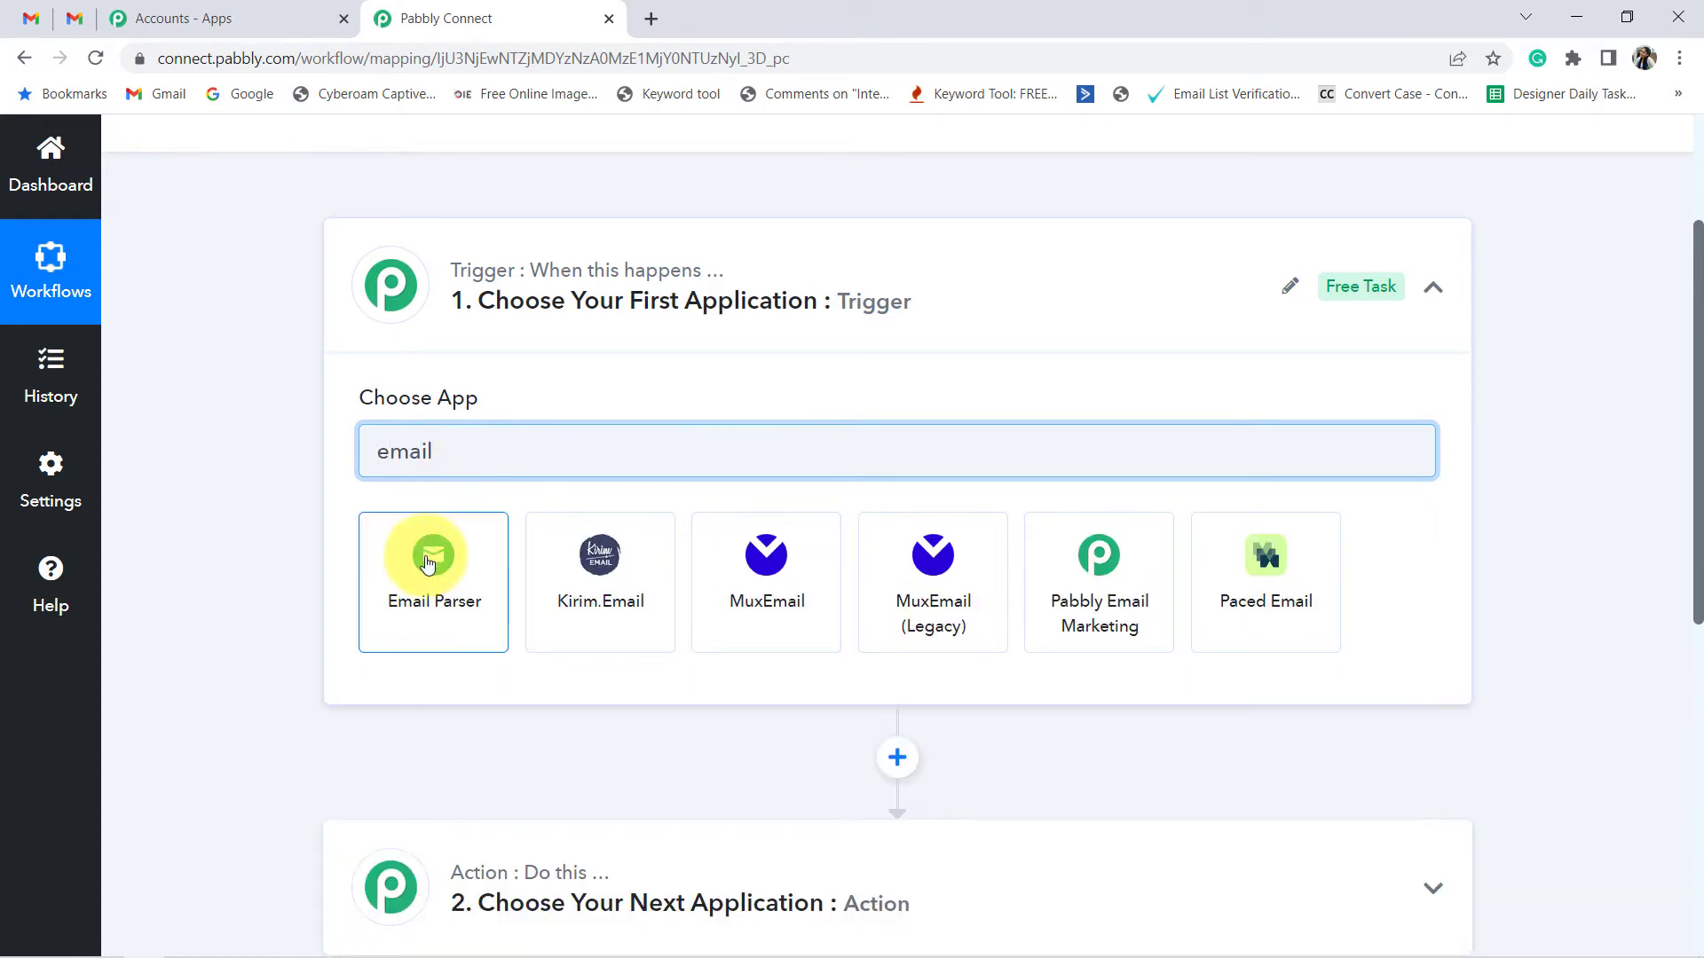
click(428, 559)
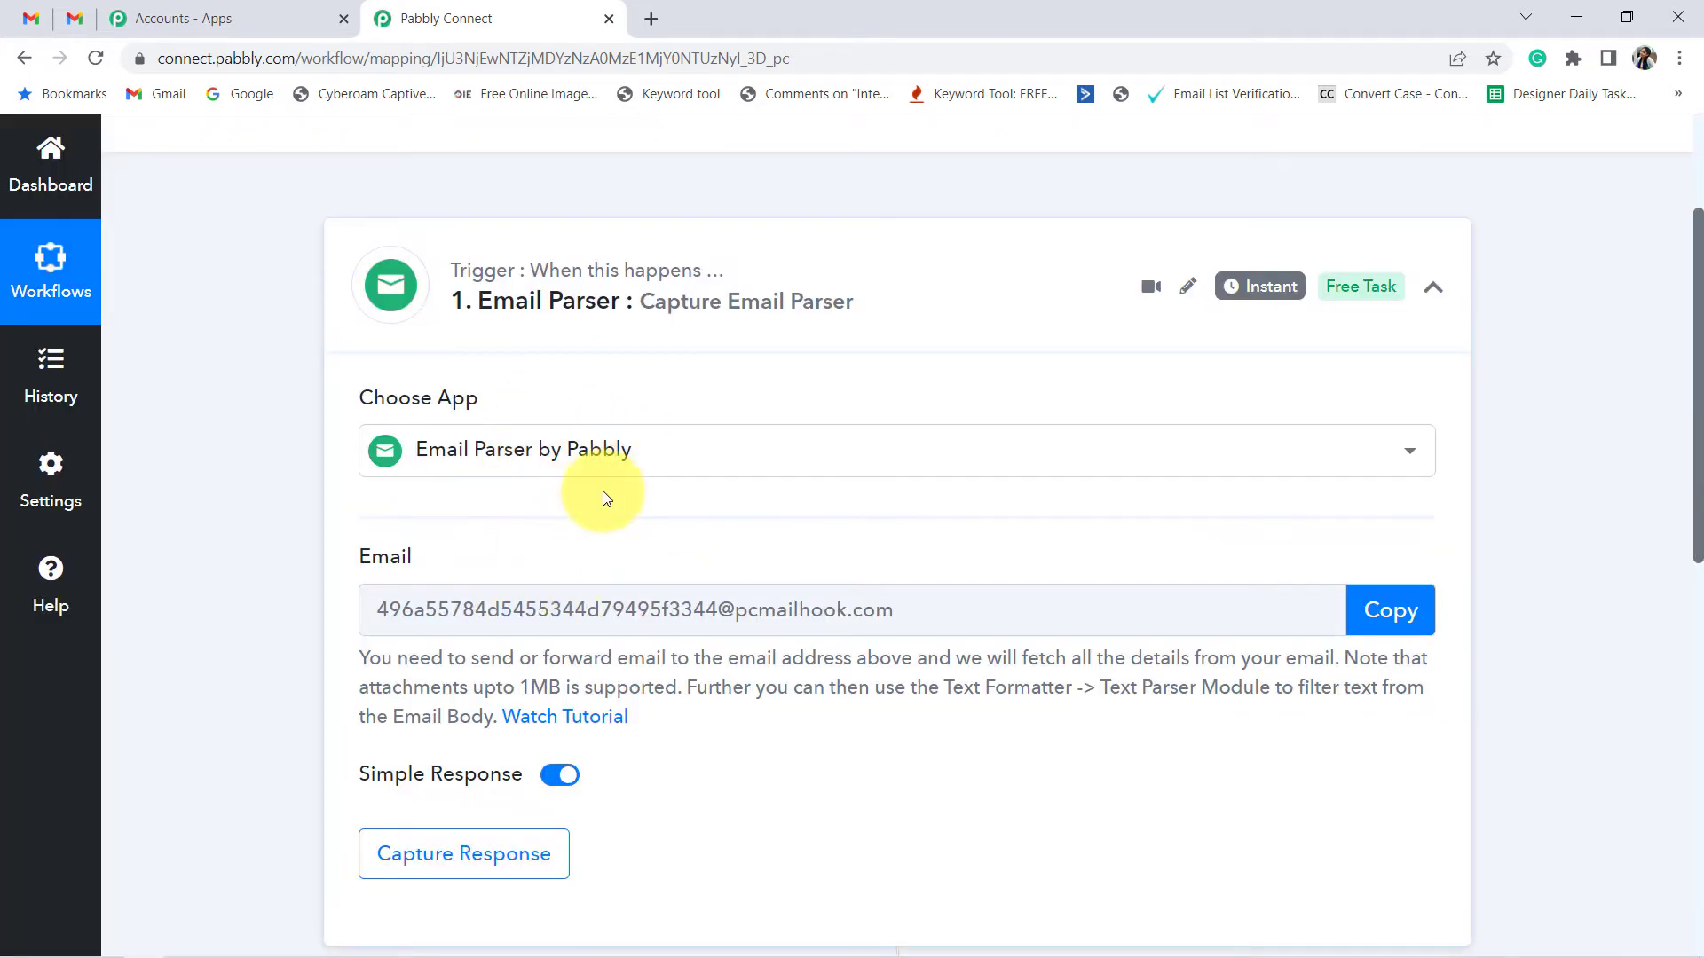
scroll(576, 526, up, 3)
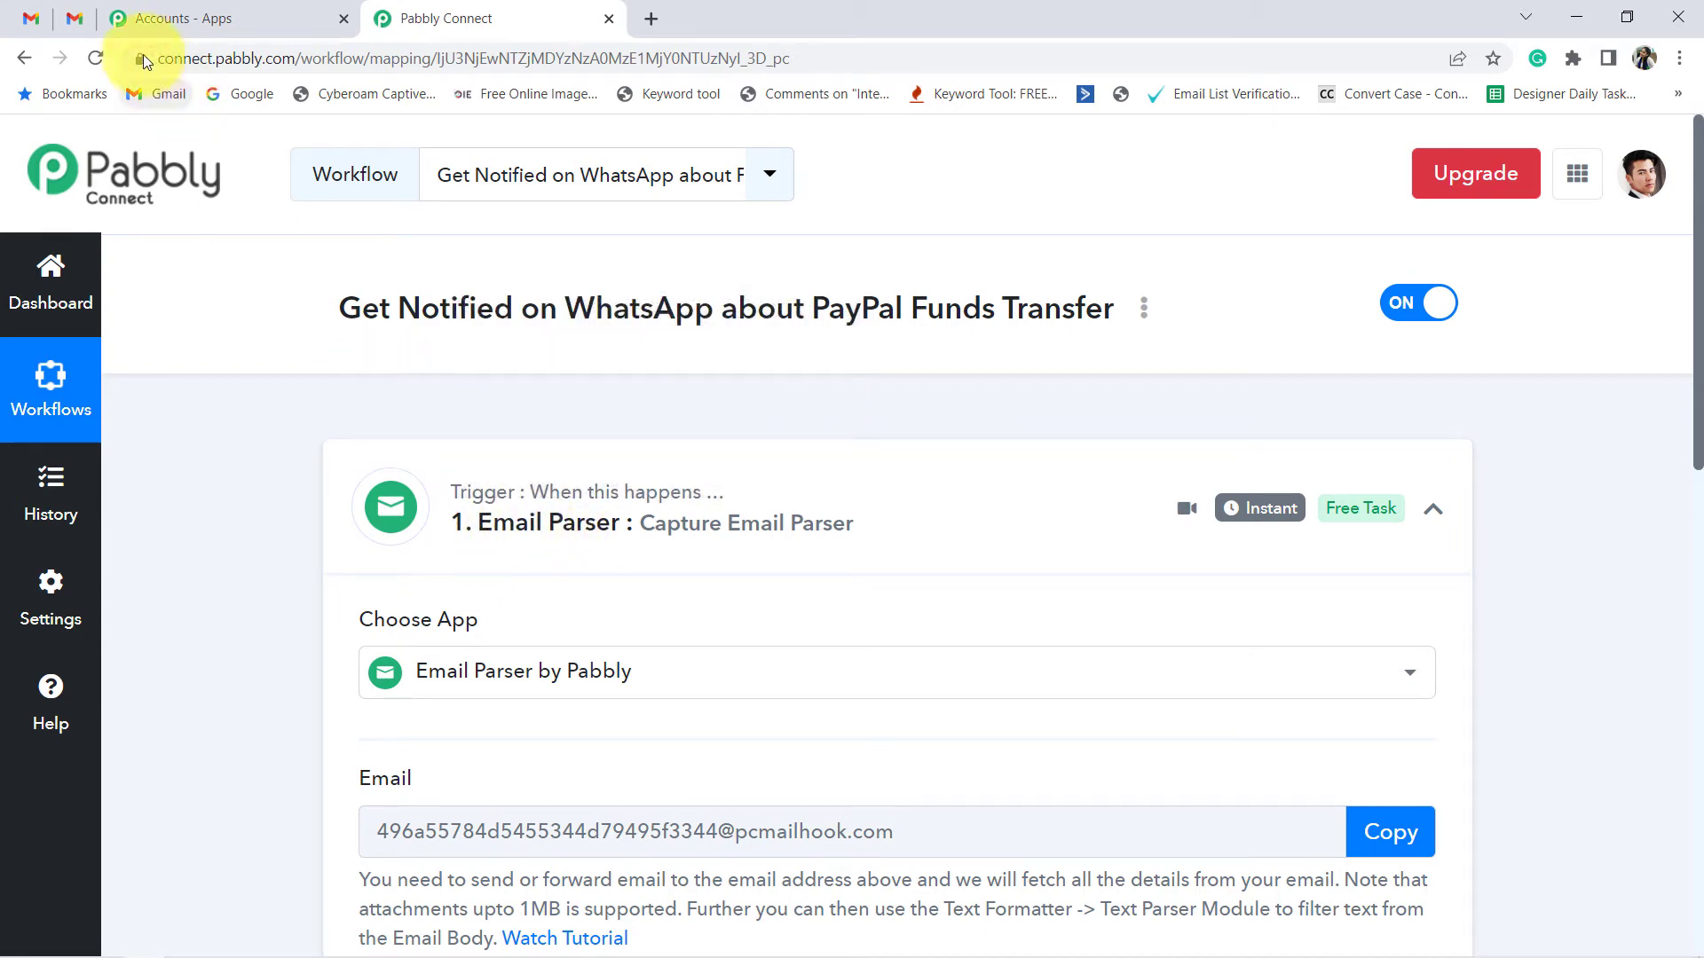
click(66, 14)
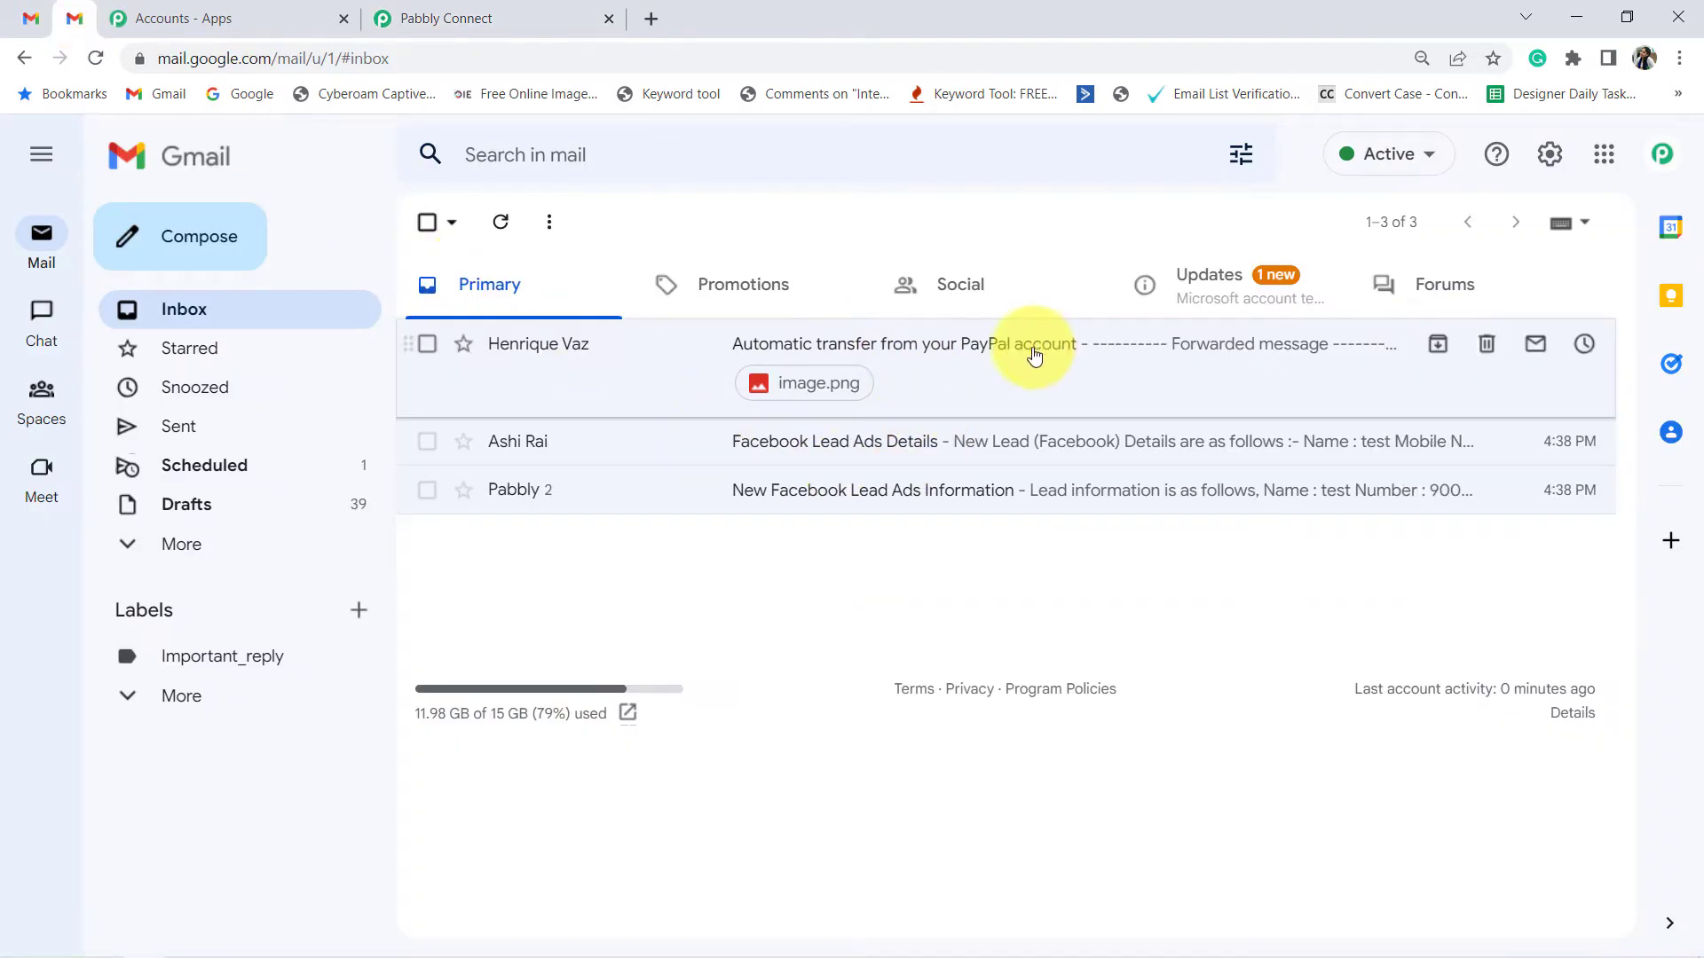
click(903, 340)
drag(500, 292, 962, 305)
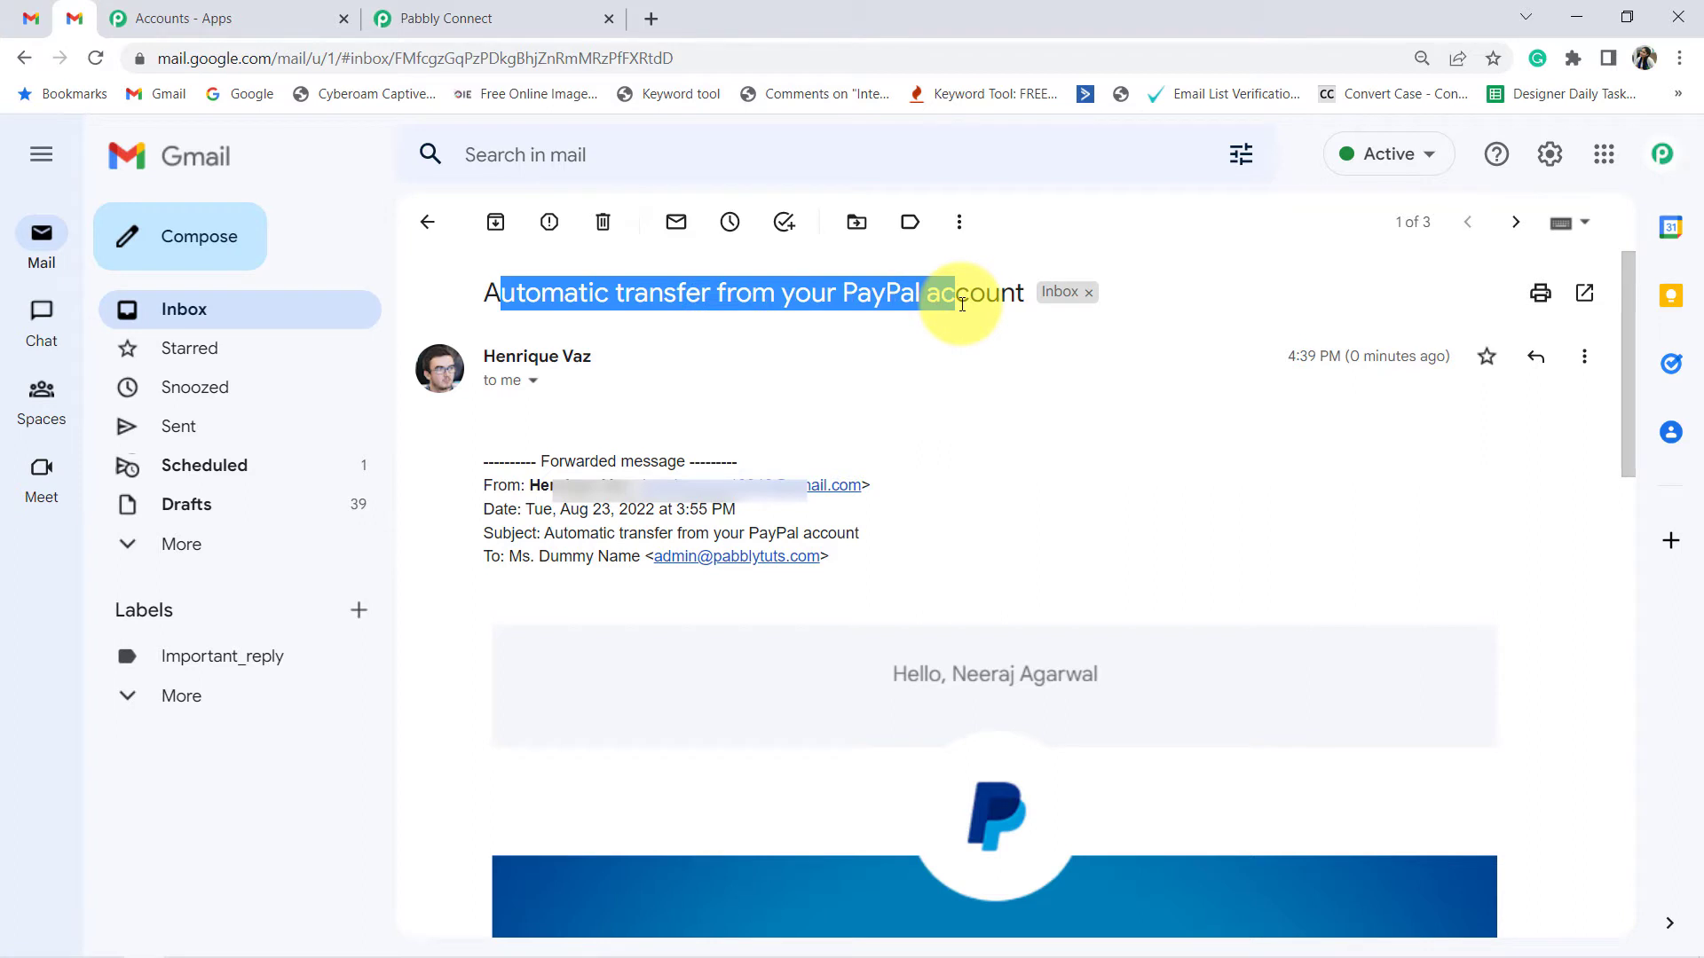
scroll(939, 711, down, 5)
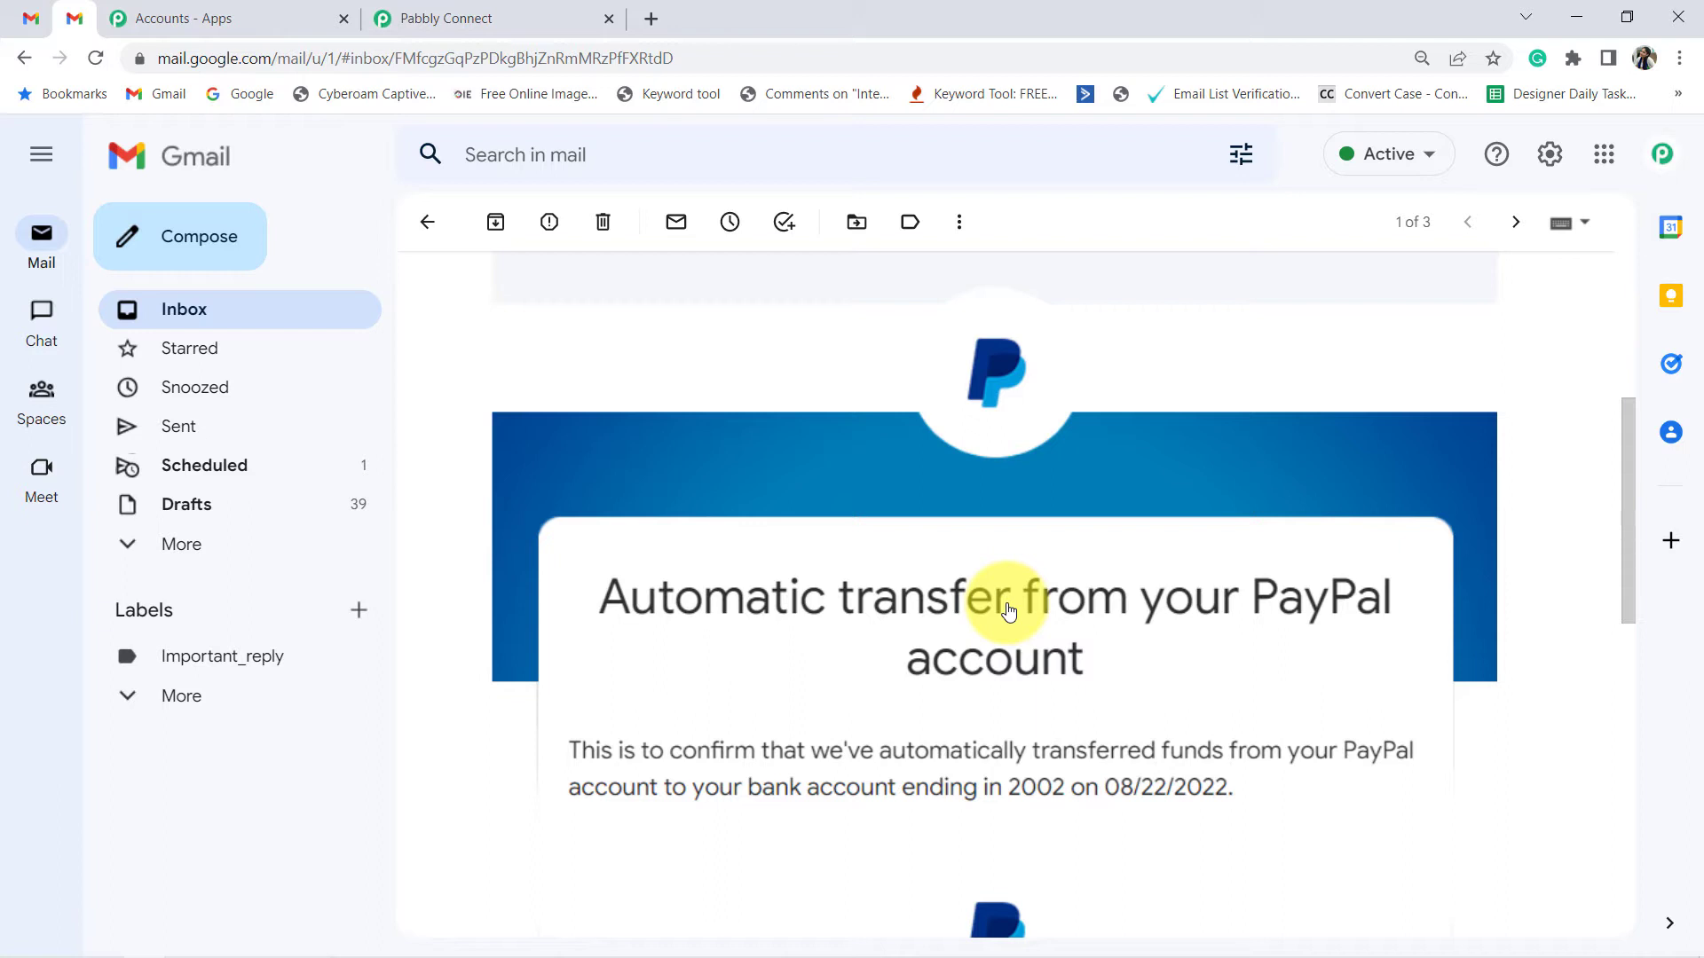
click(463, 19)
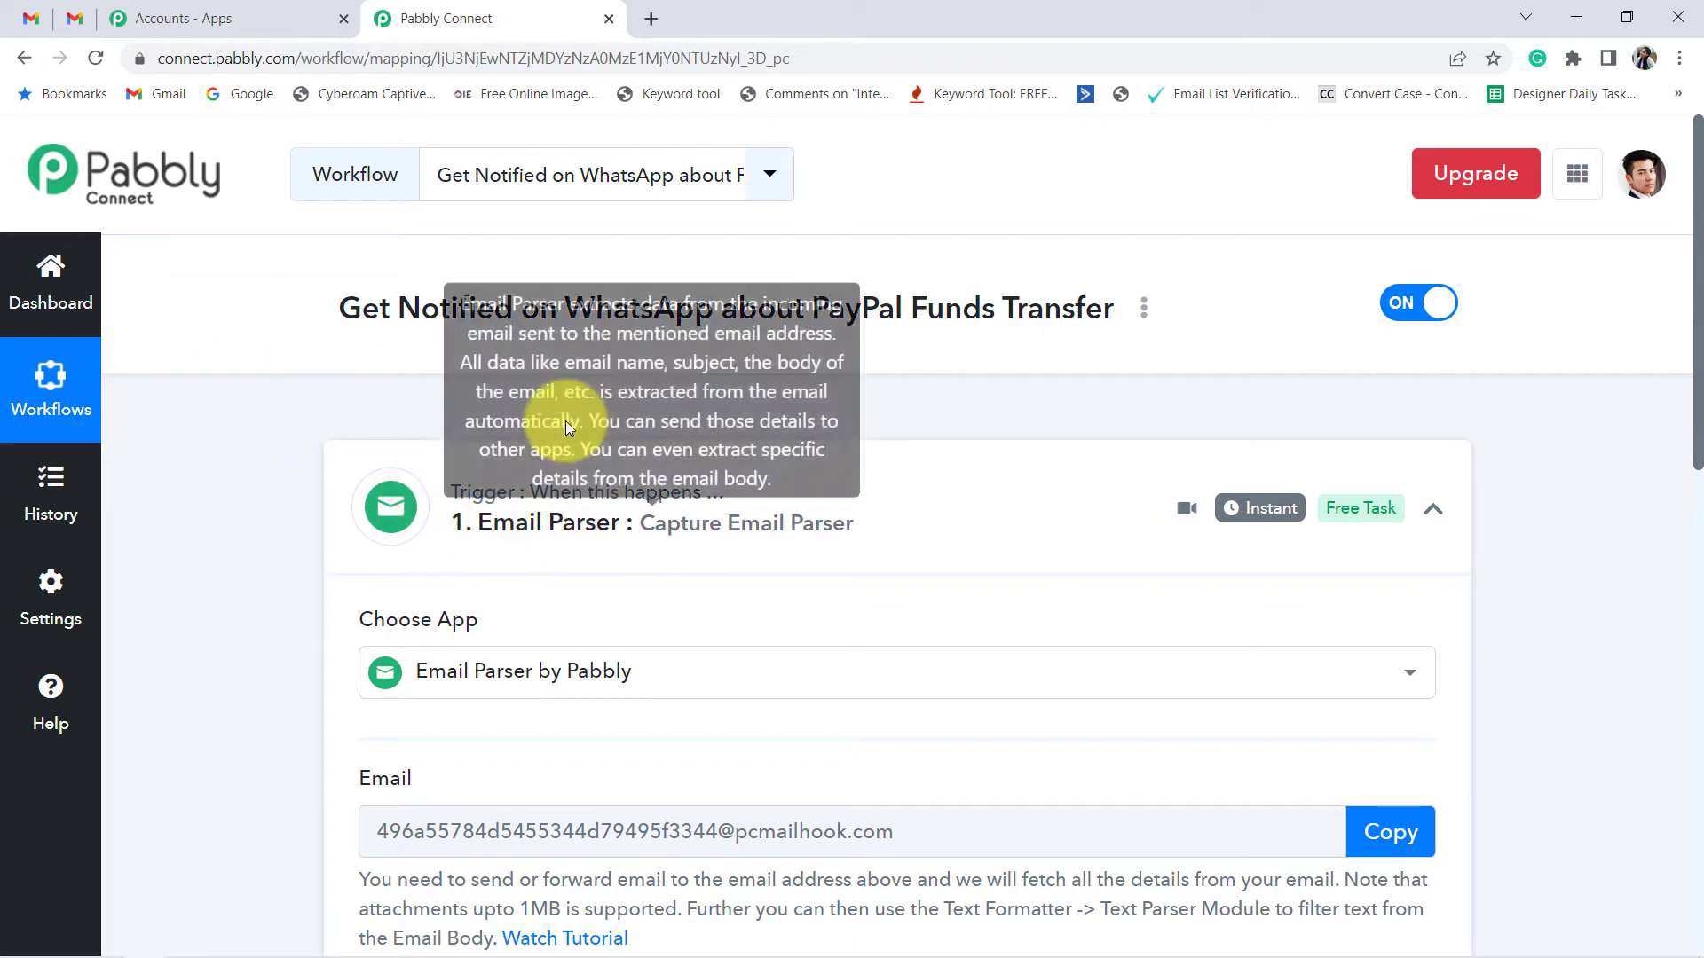
Copy the Email Parser trigger's capture email address and return to Gmail.
mouse_move(559, 525)
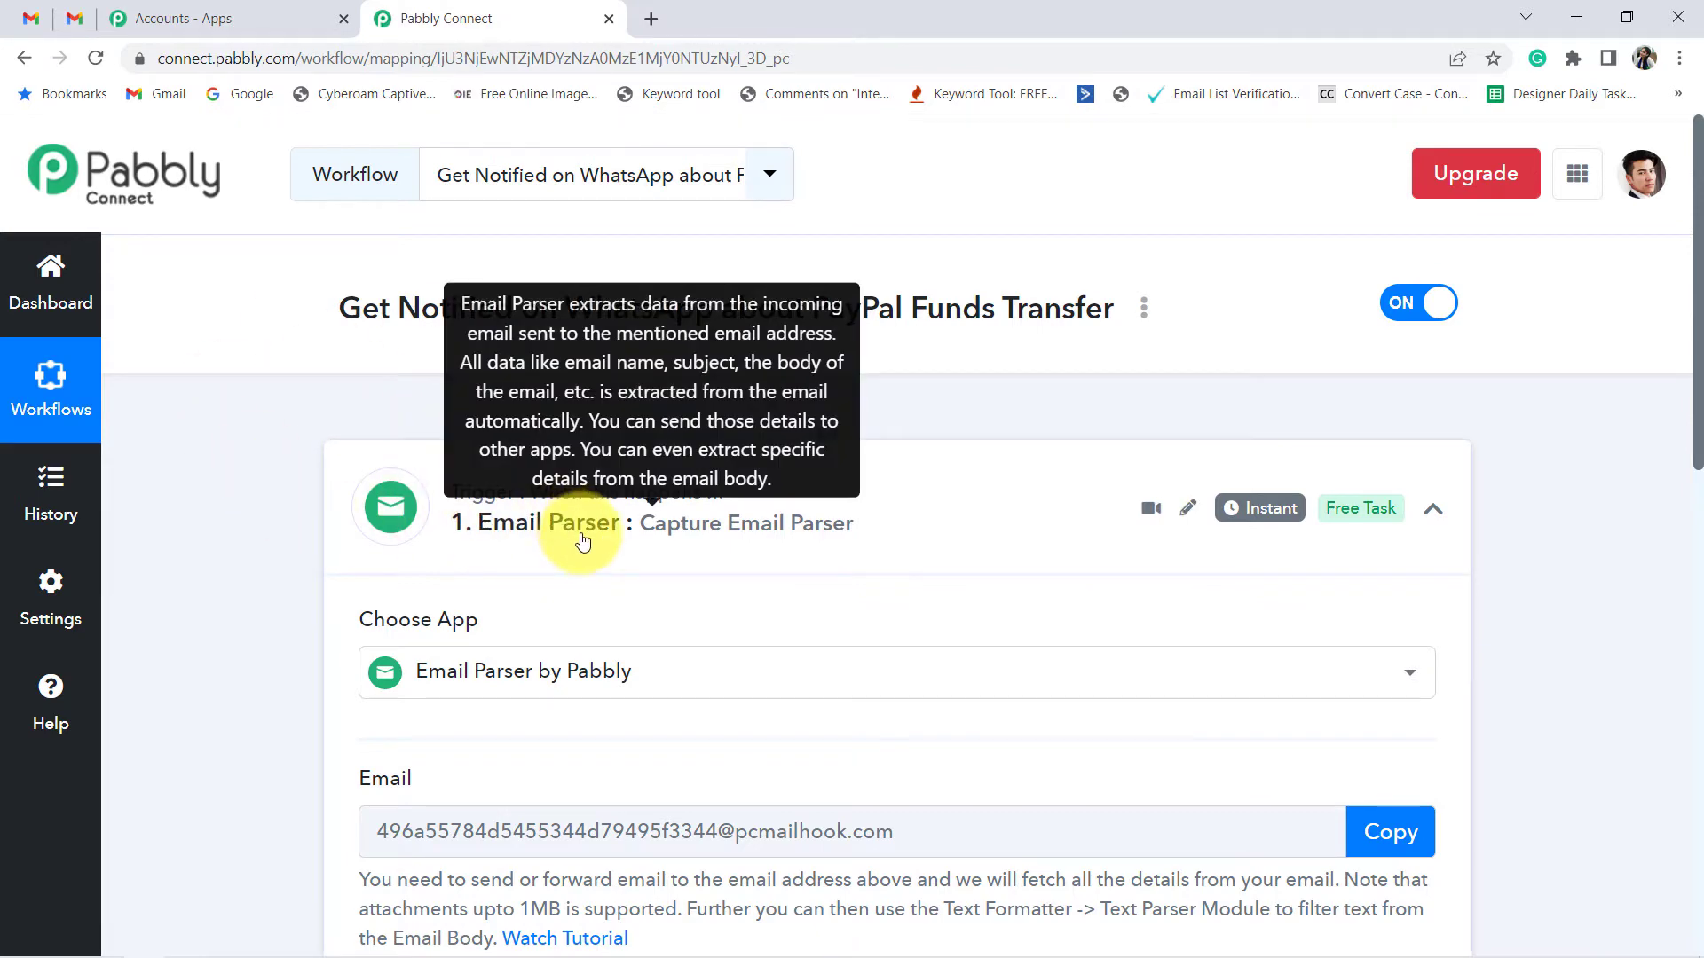
scroll(594, 544, down, 2)
scroll(589, 540, up, 2)
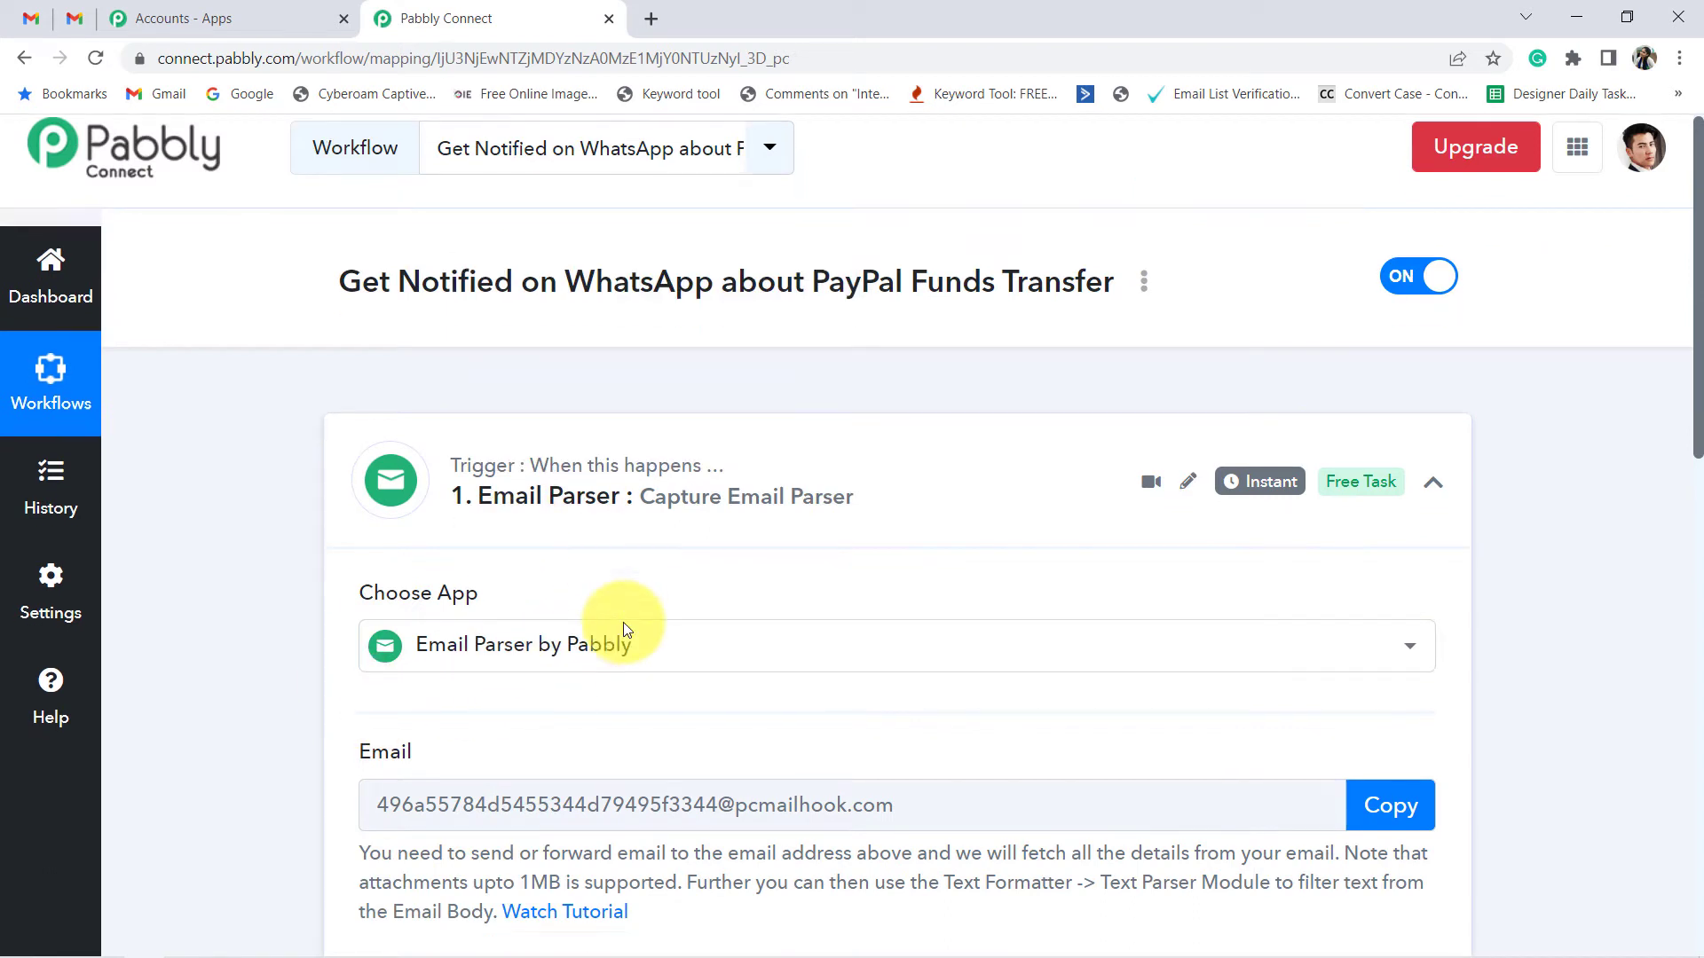
scroll(623, 621, down, 2)
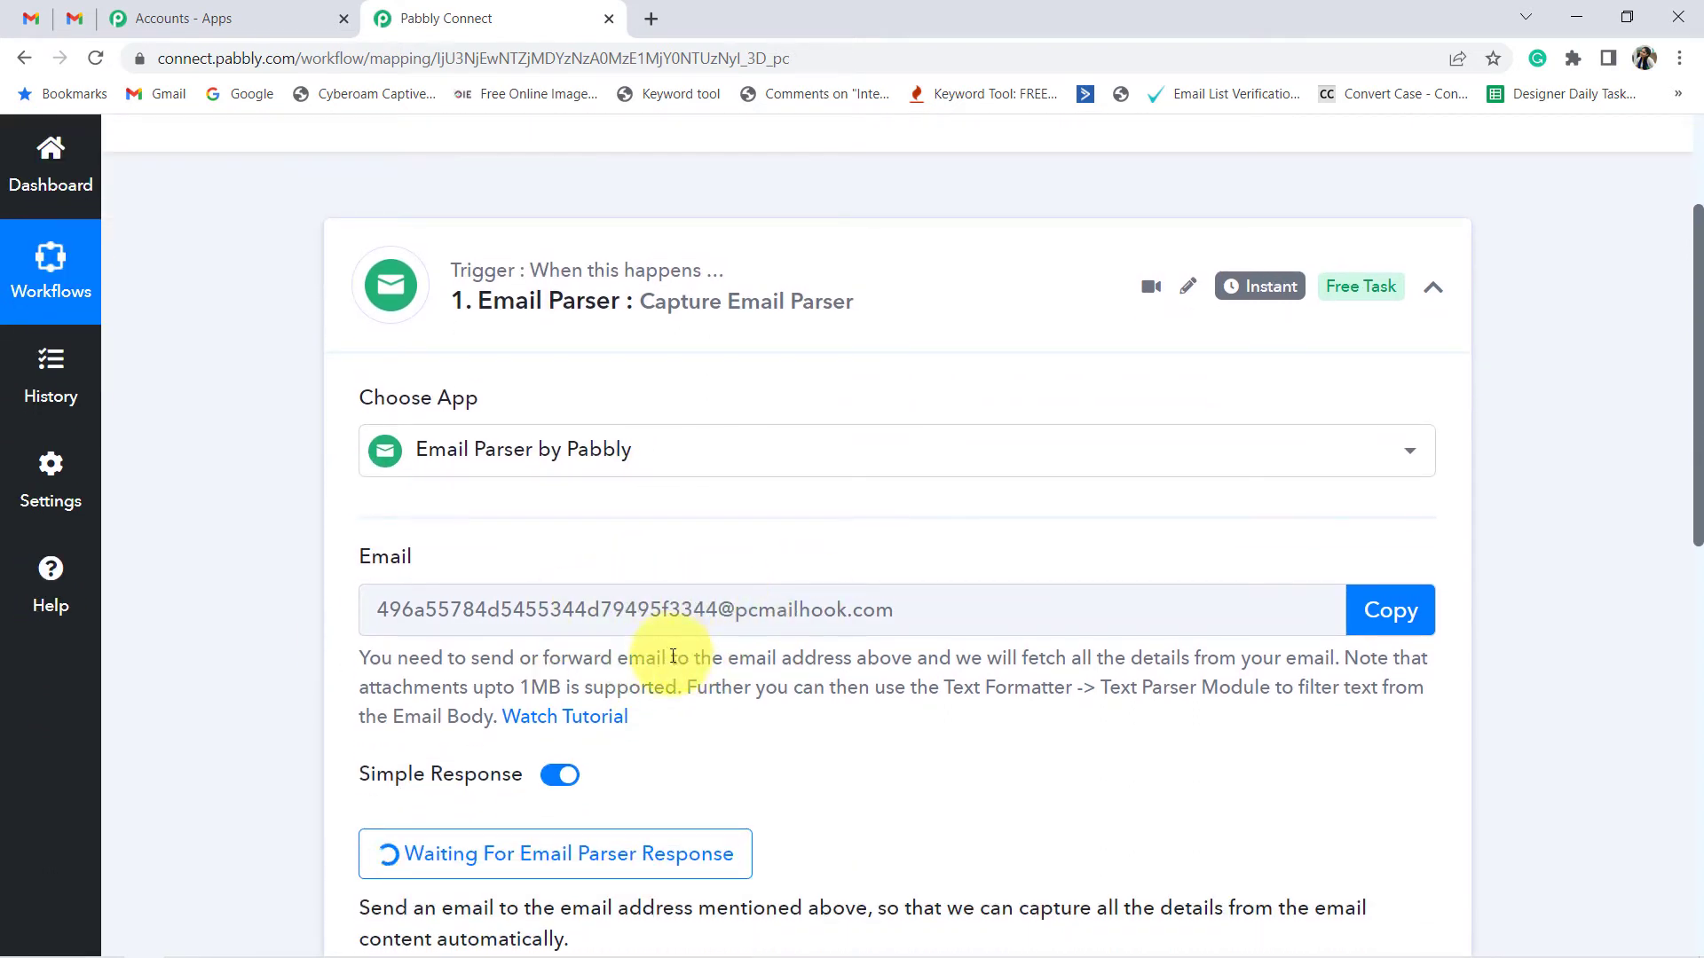
click(1389, 612)
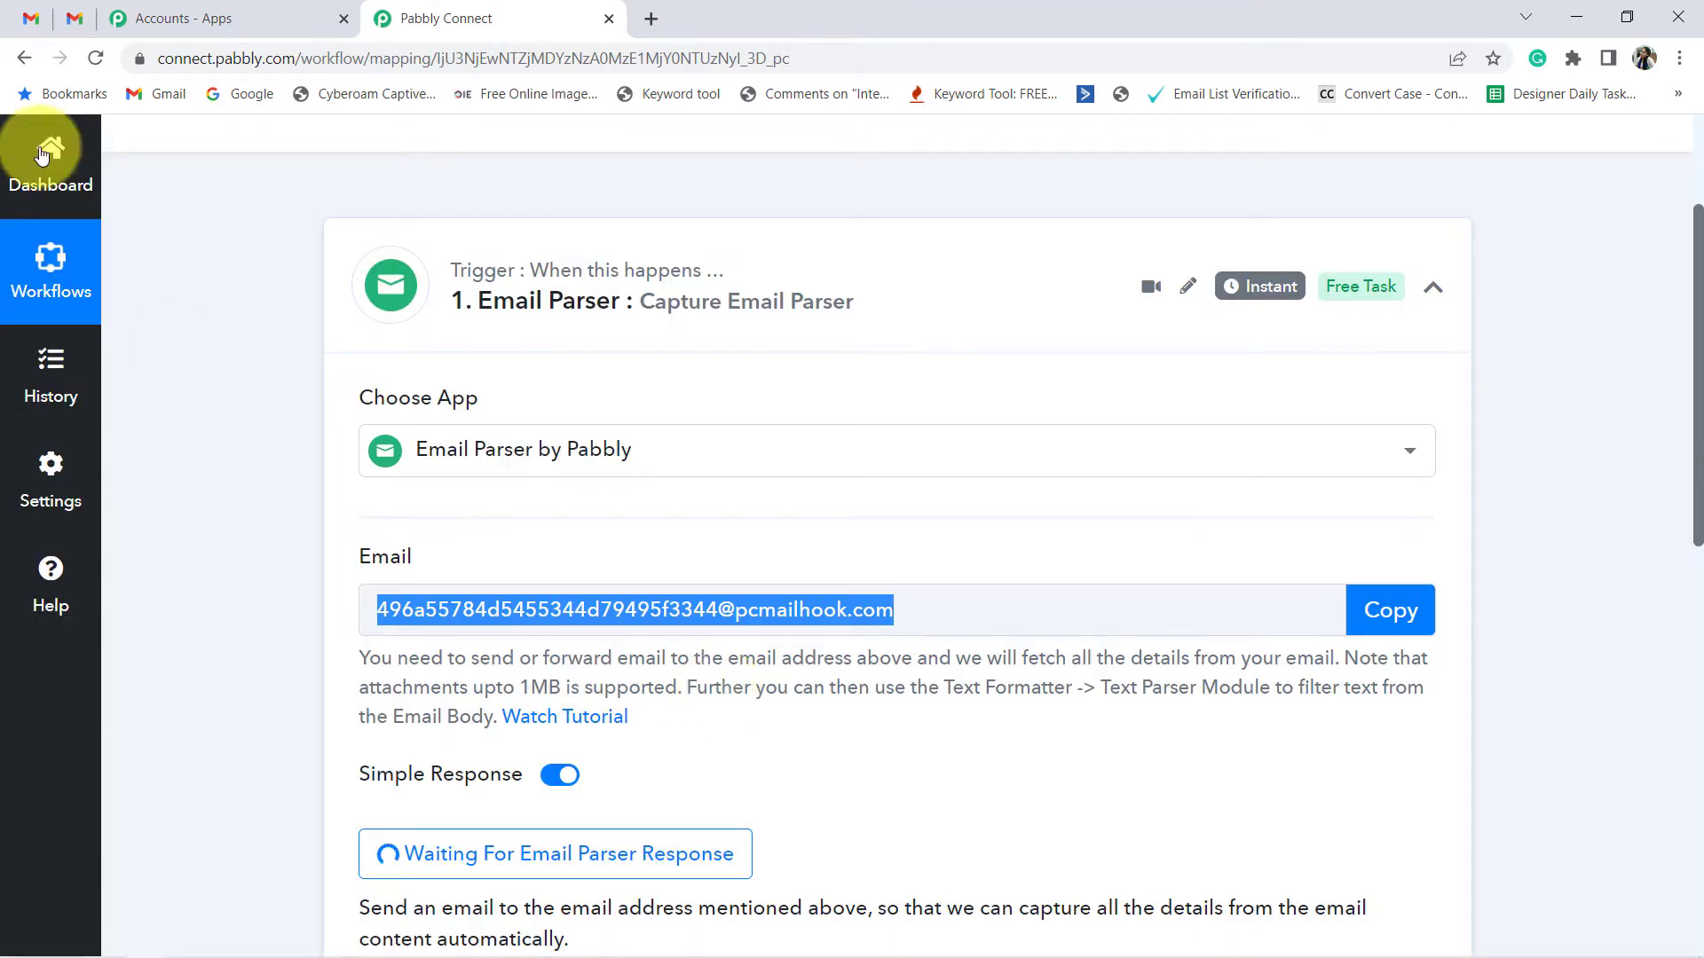
click(75, 19)
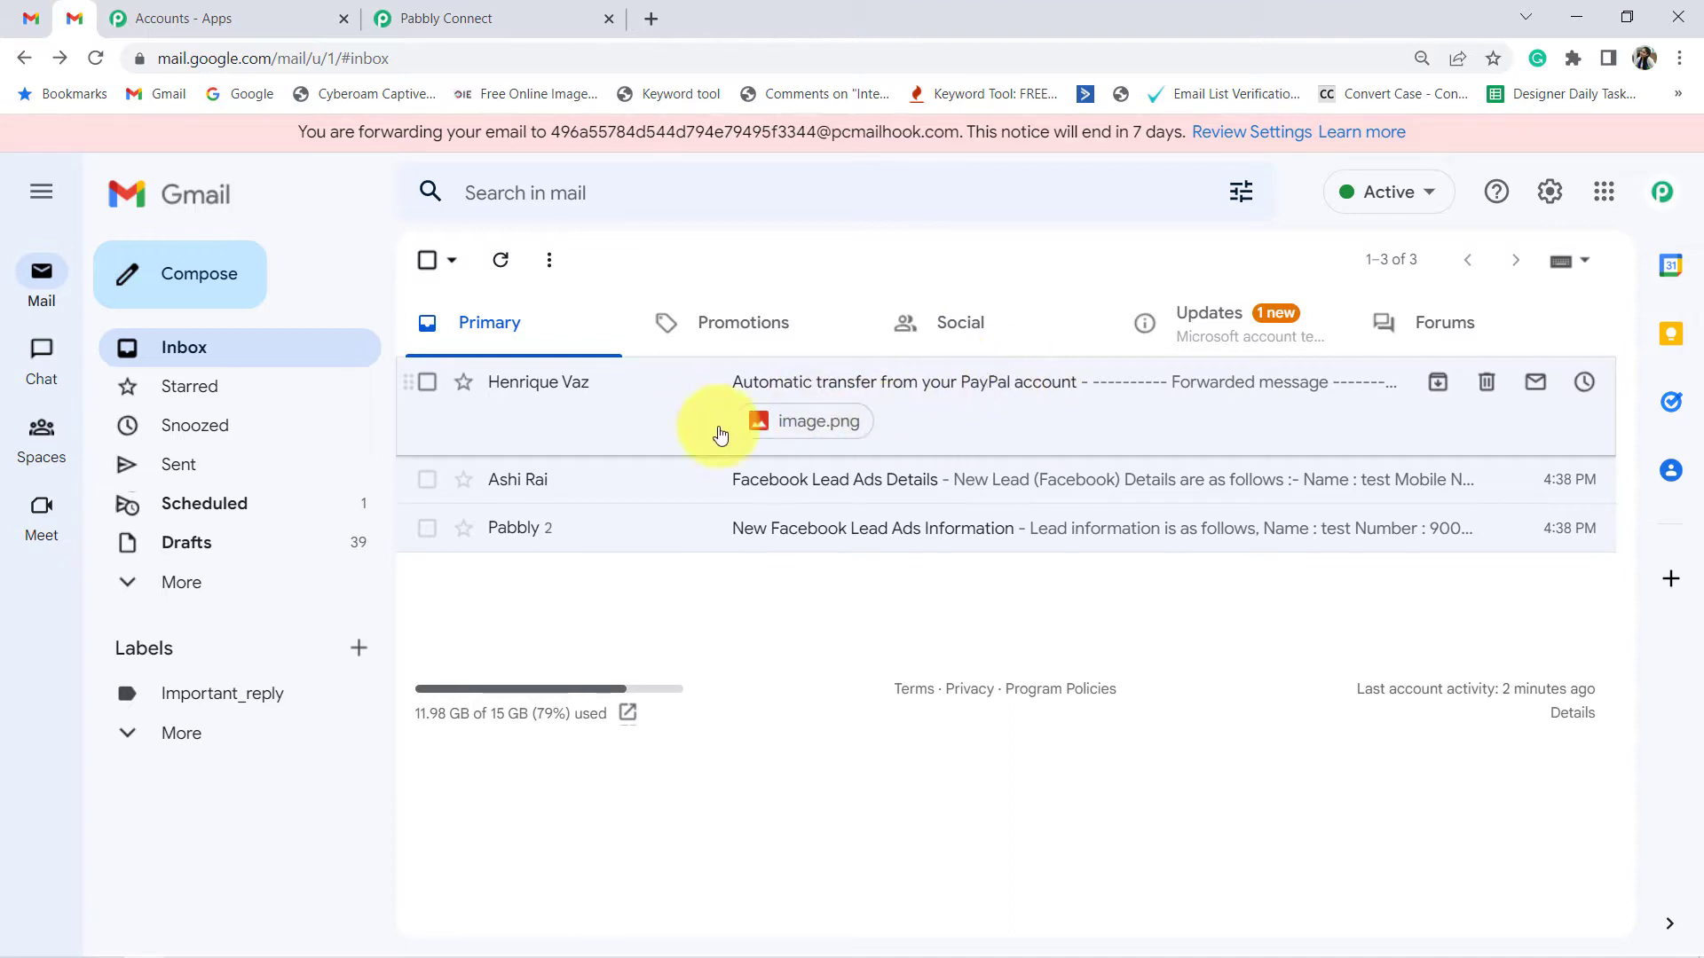
Remove the old forwarding address in Gmail's Forwarding settings.
click(1558, 204)
click(1431, 325)
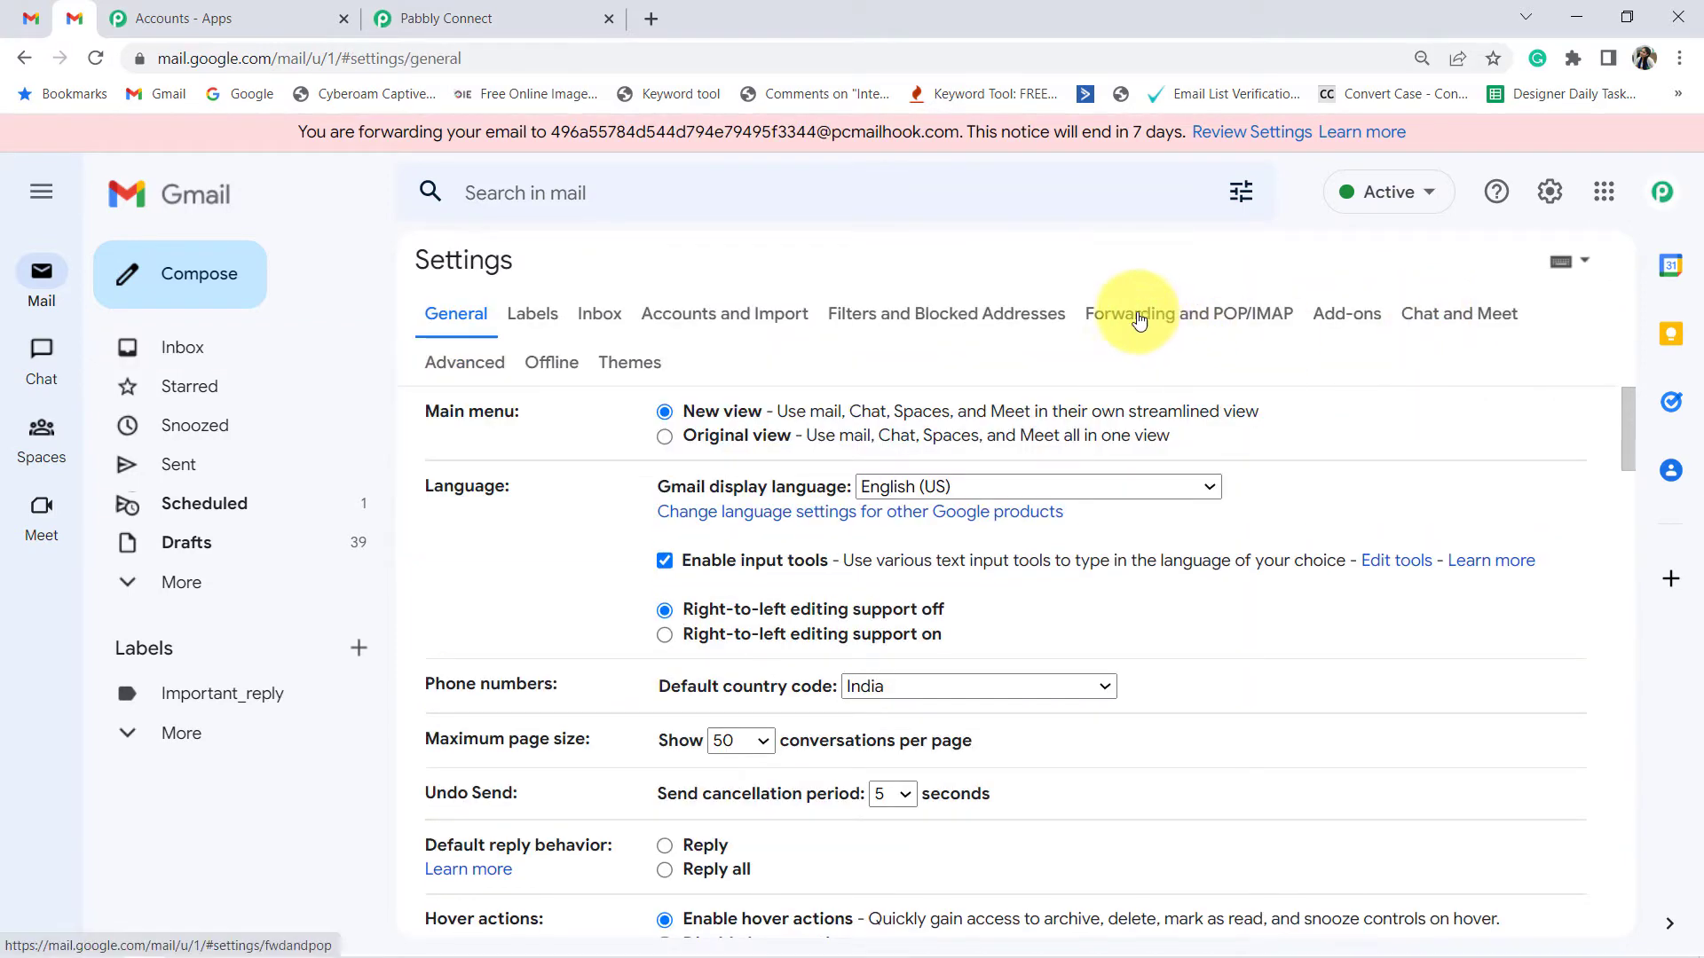
click(1261, 321)
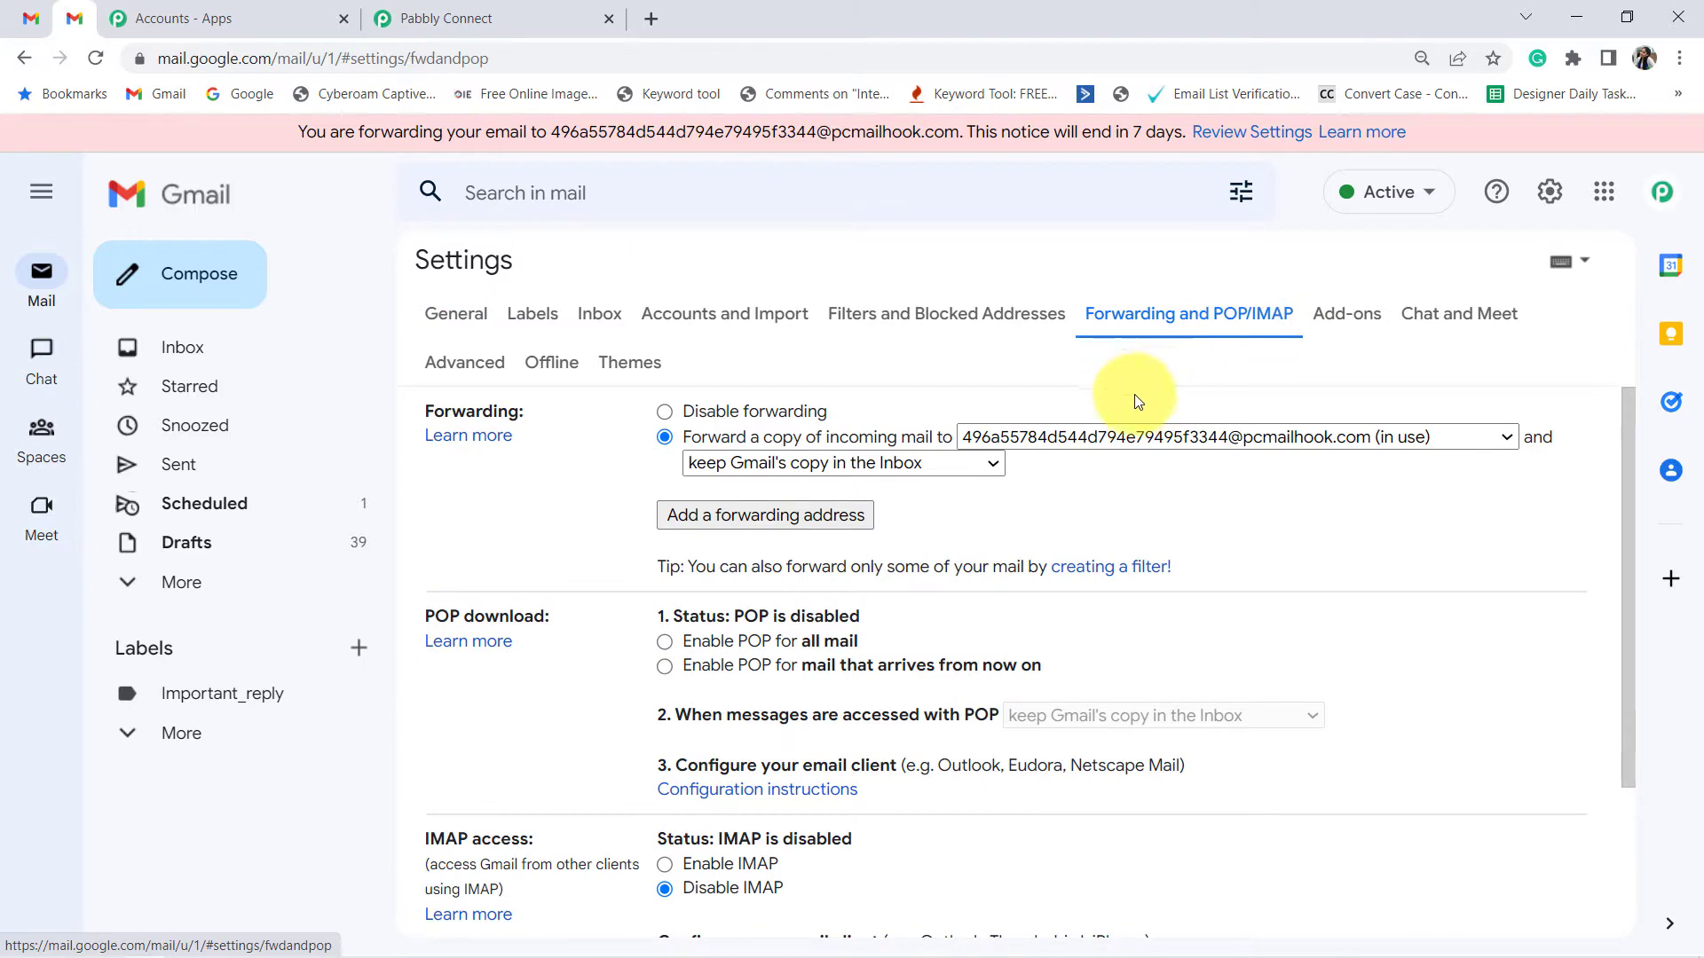
click(1026, 440)
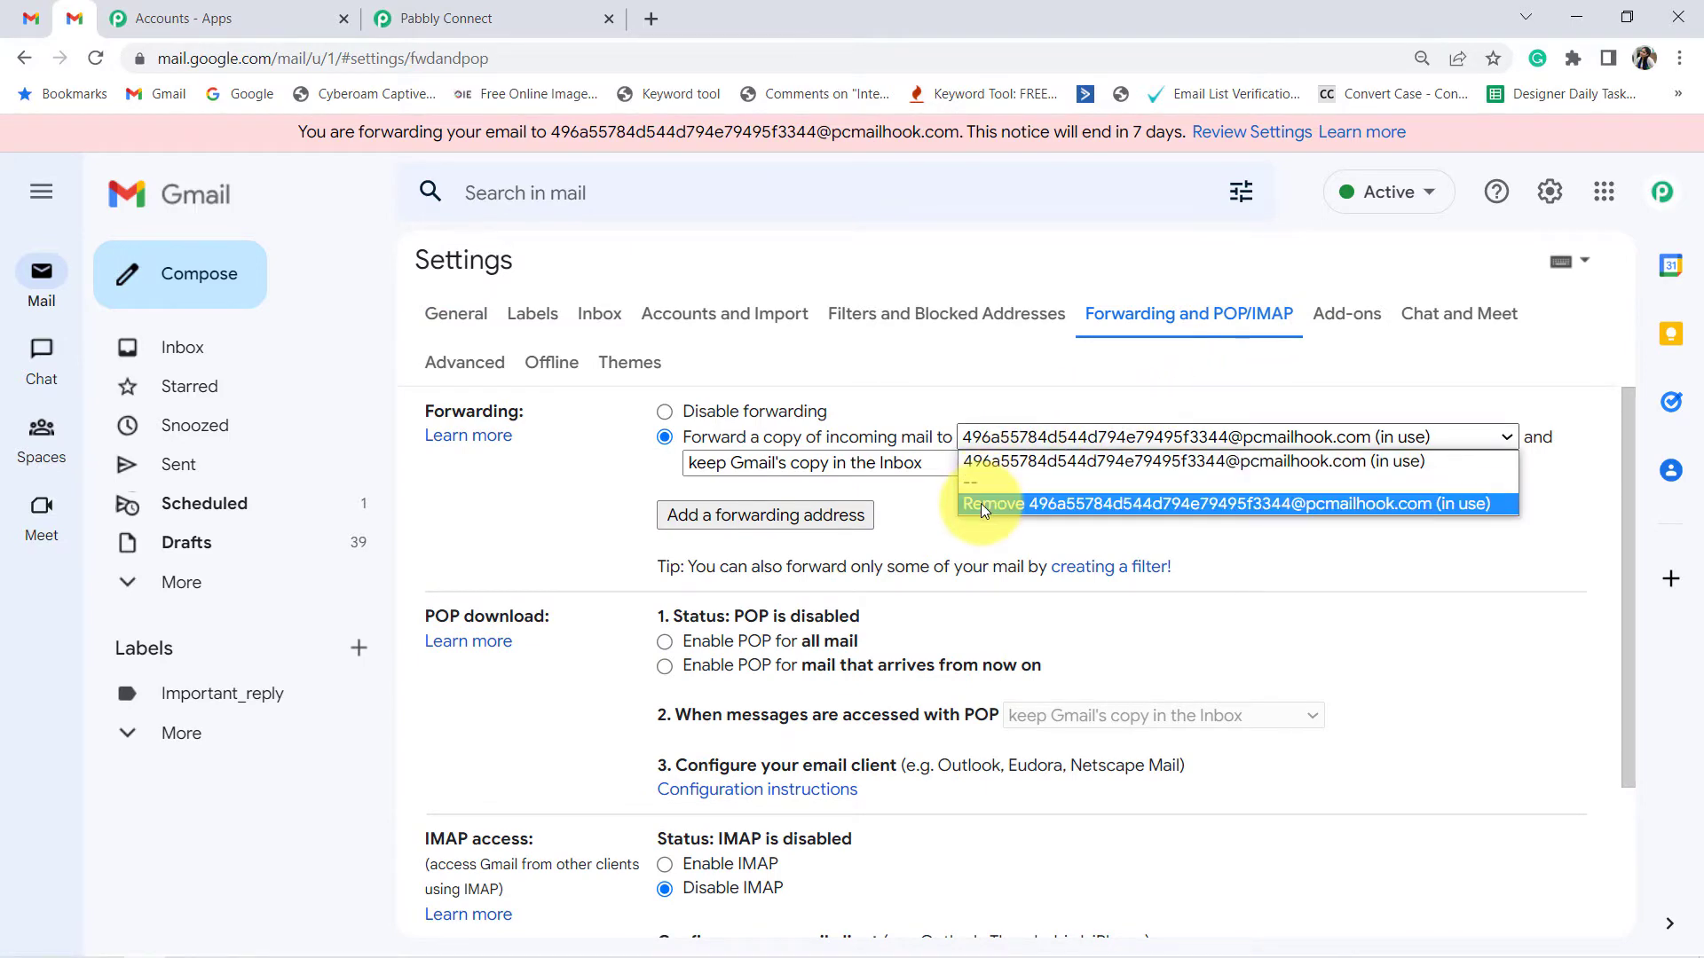
click(982, 501)
click(1080, 623)
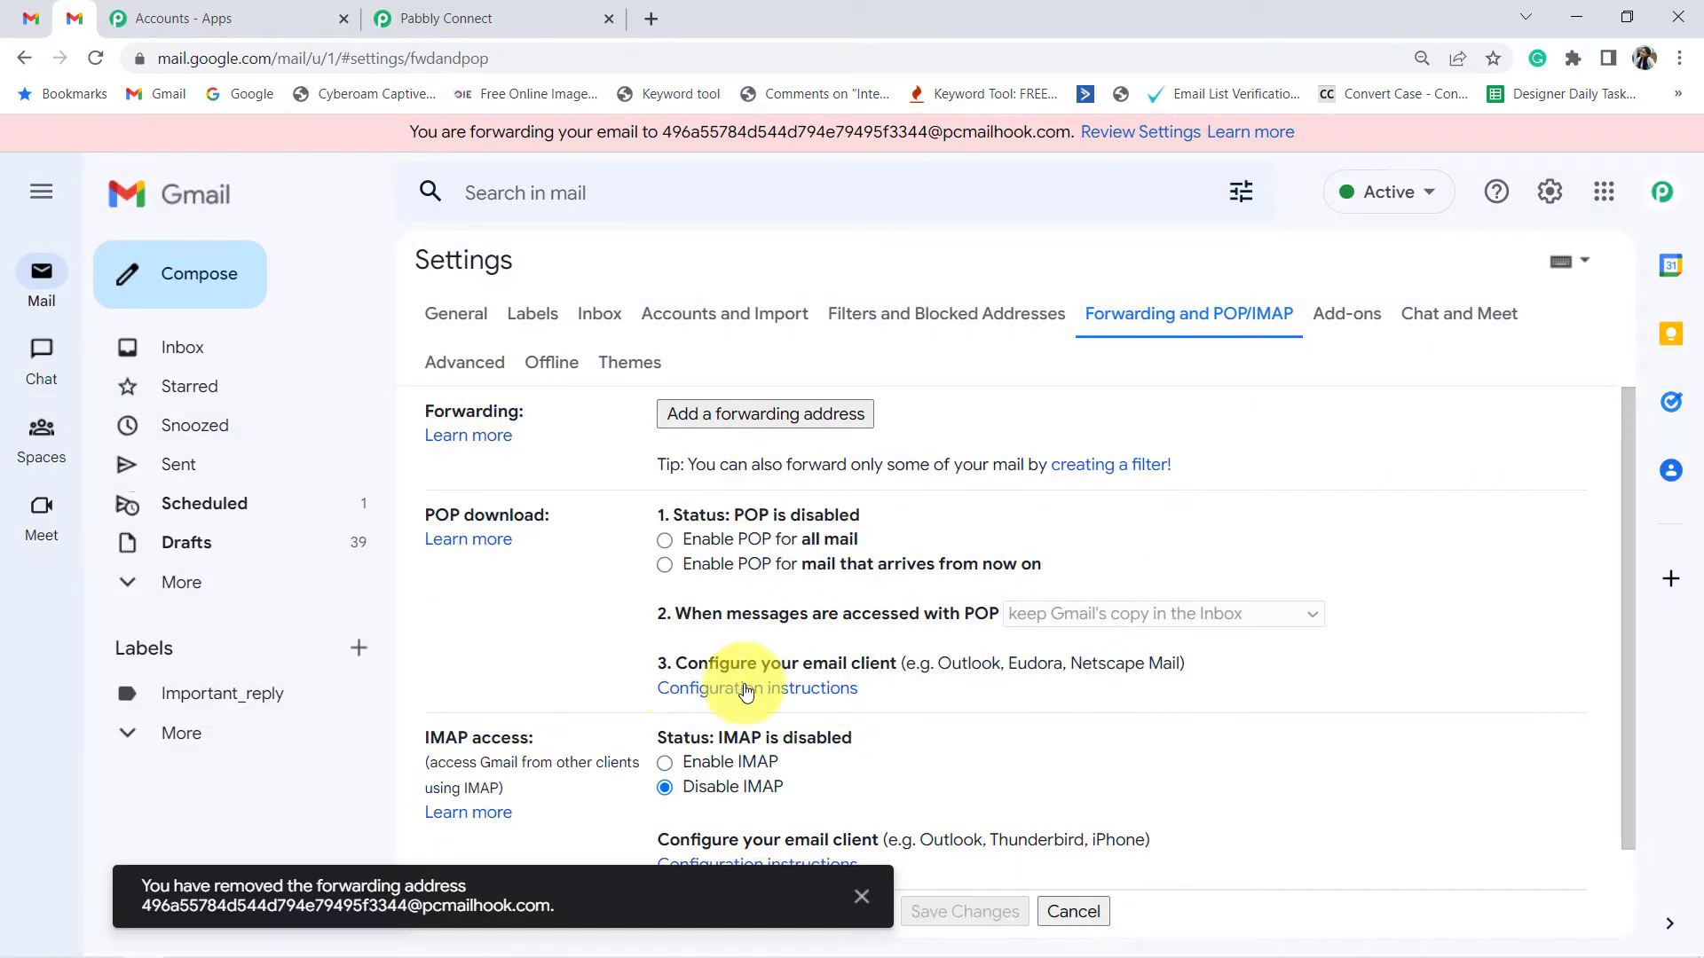
Add the pasted Pabbly capture address as a forwarding address and approve sending the confirmation code.
click(690, 413)
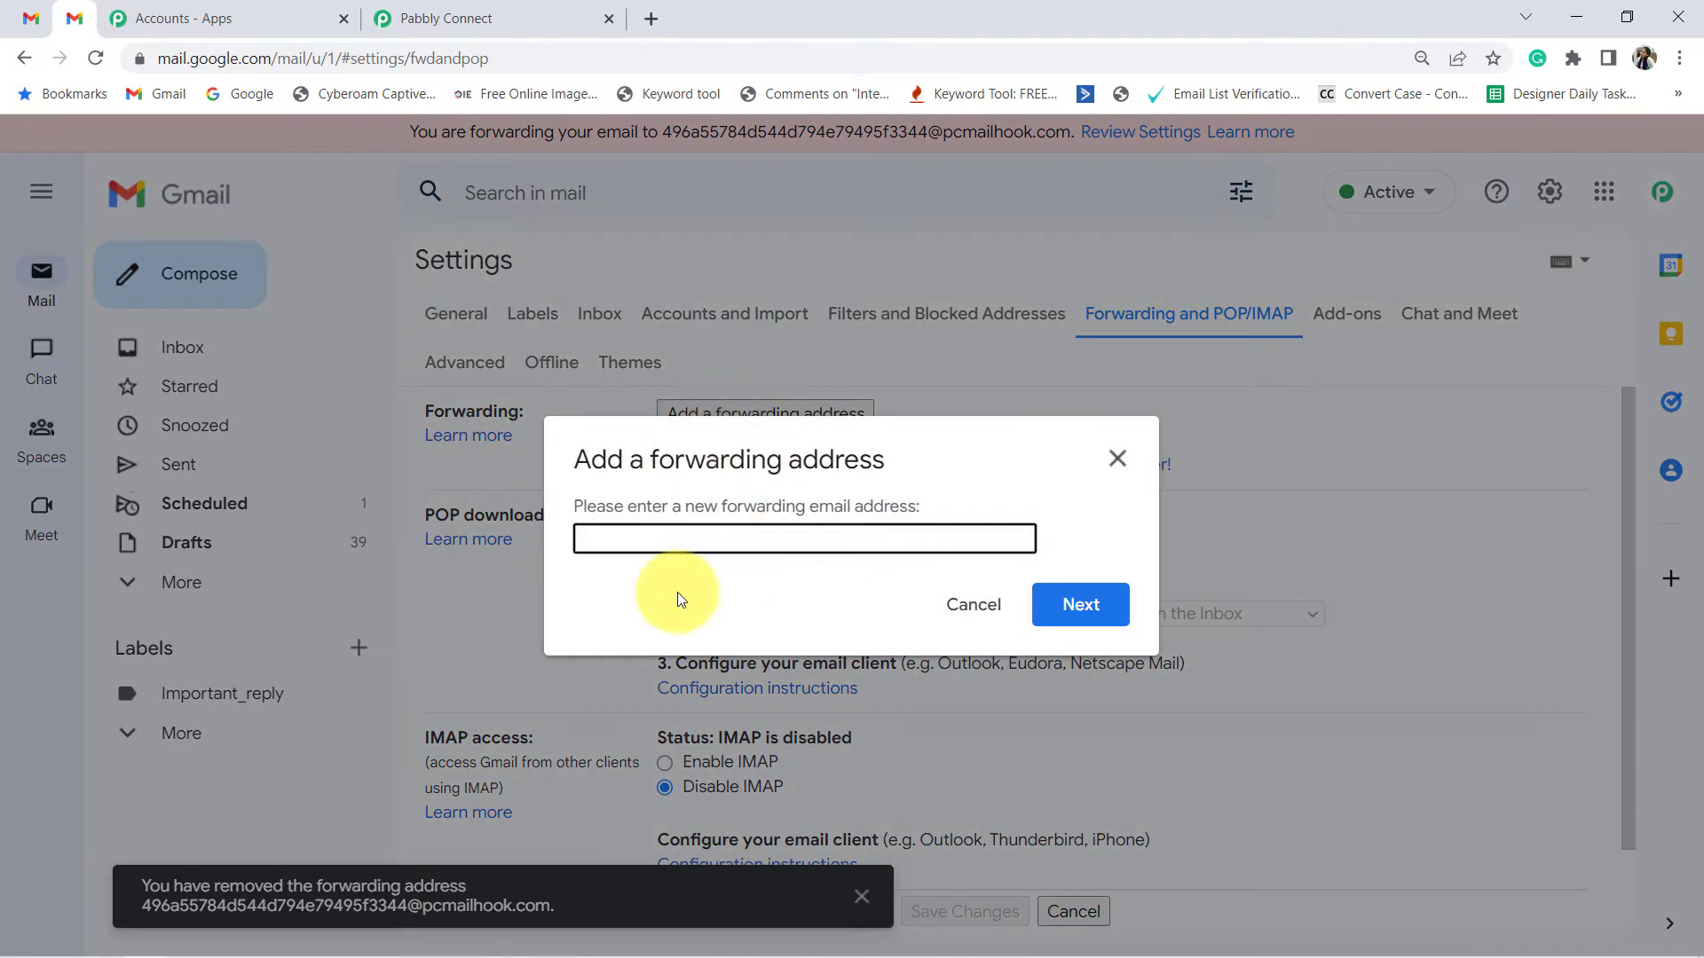
key(ctrl+v)
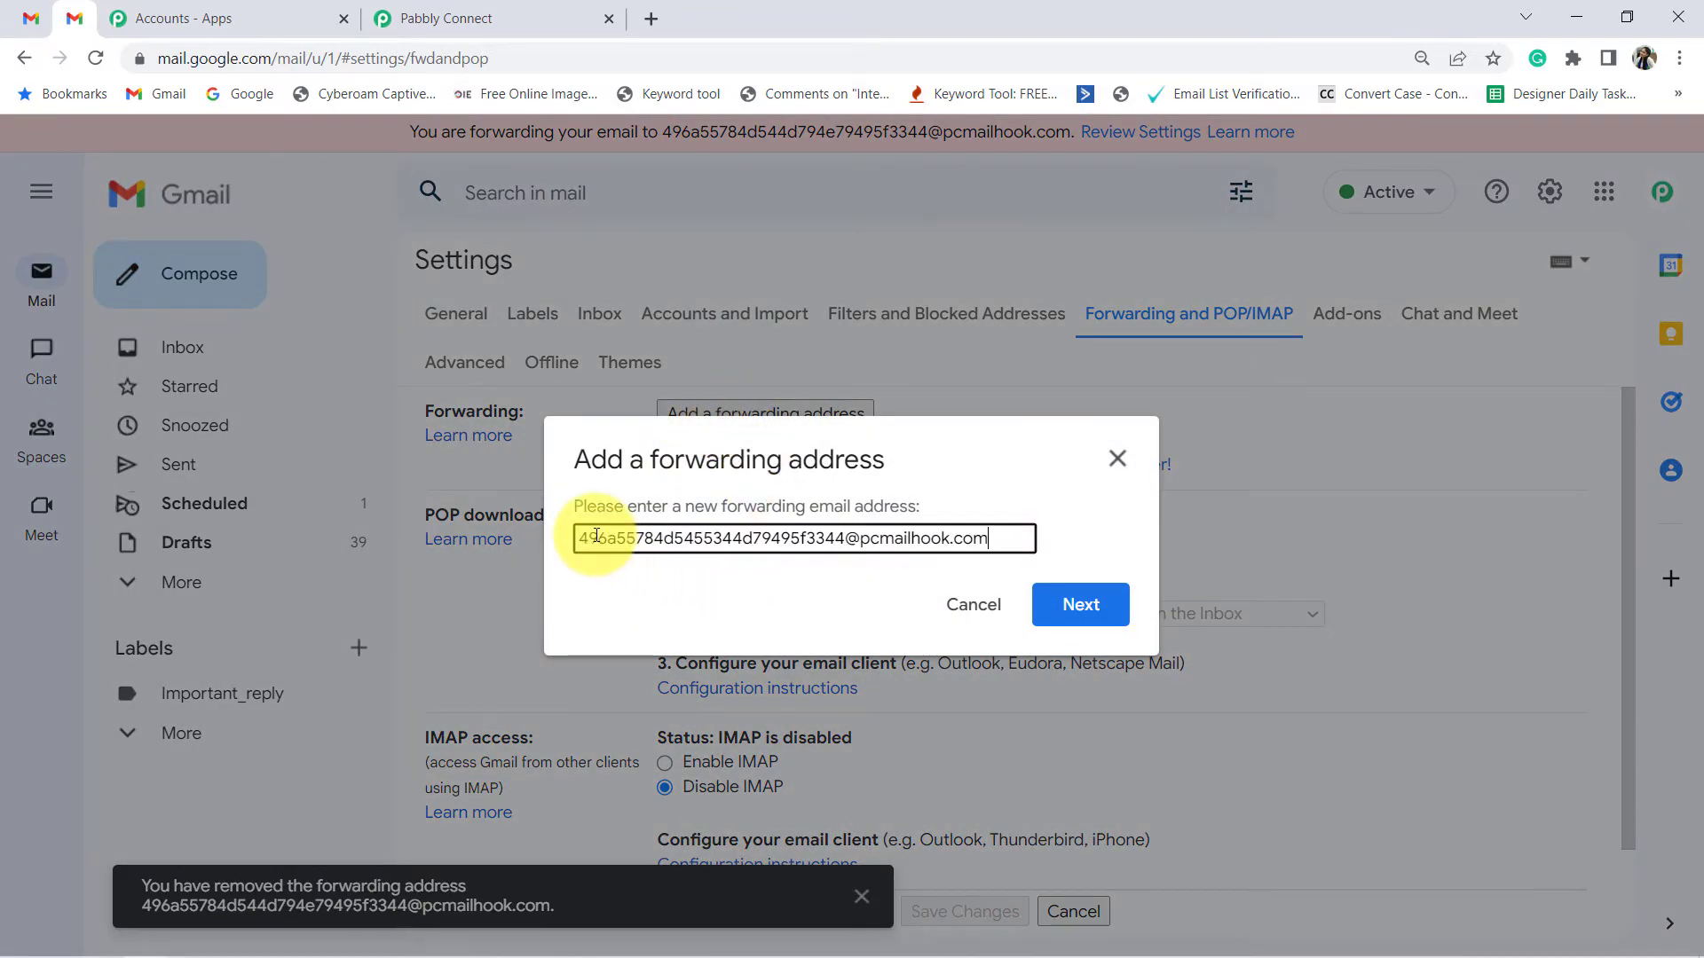
drag(694, 506, 977, 544)
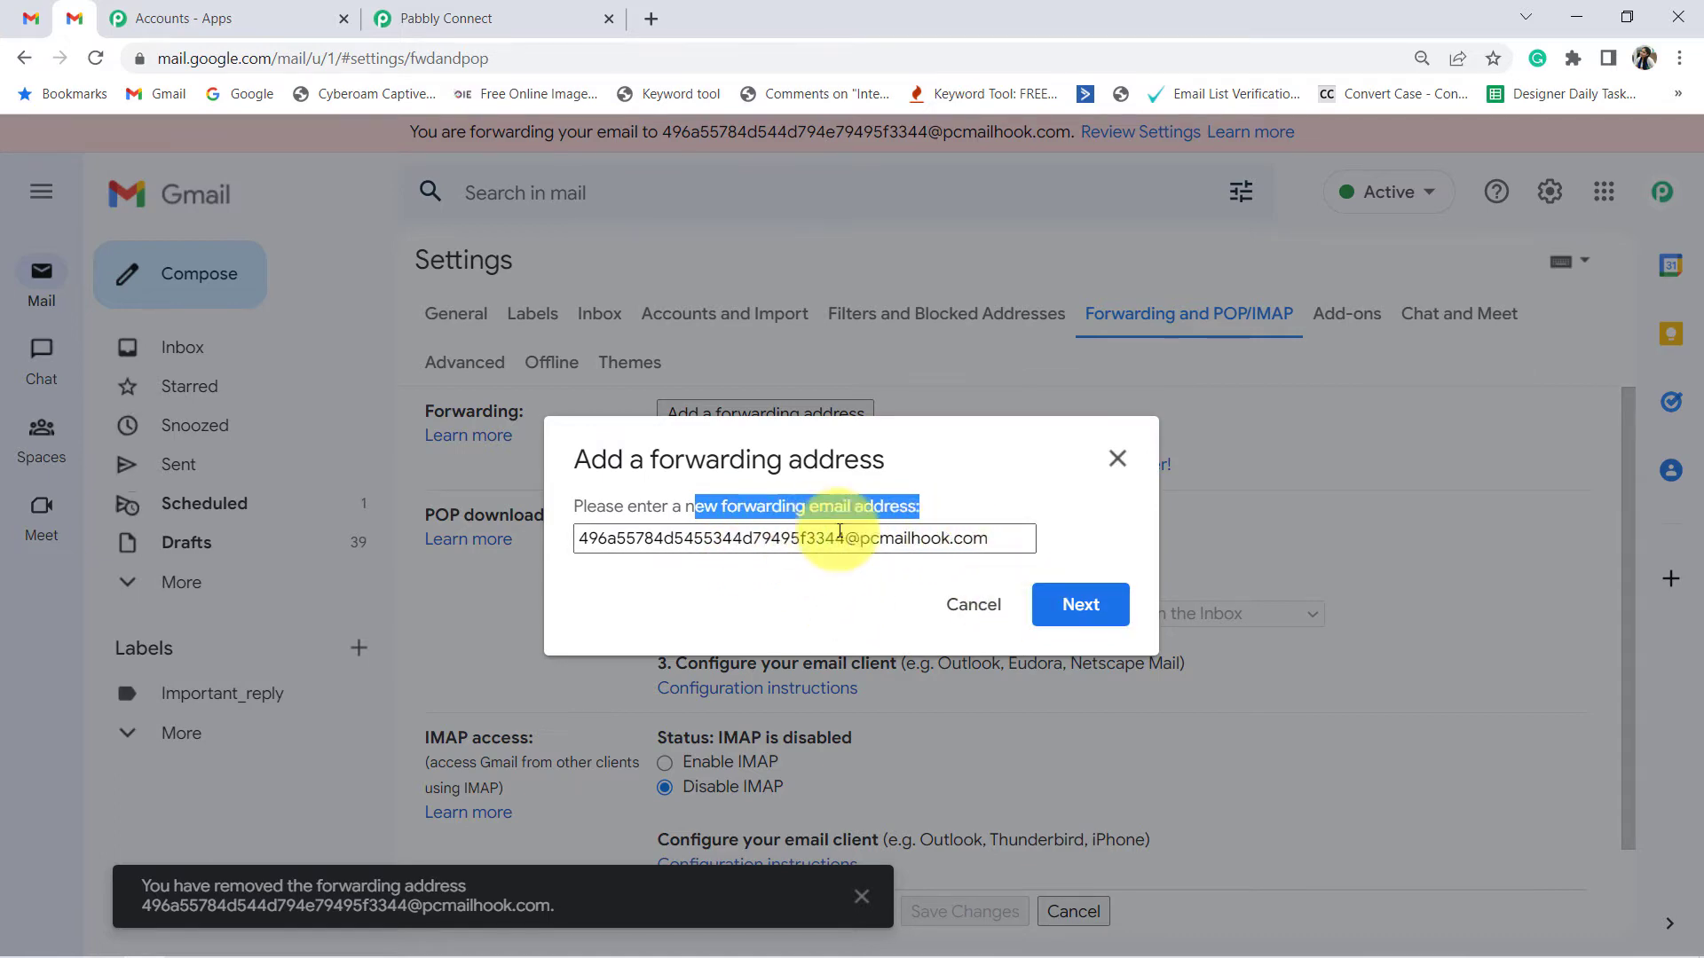
click(1069, 613)
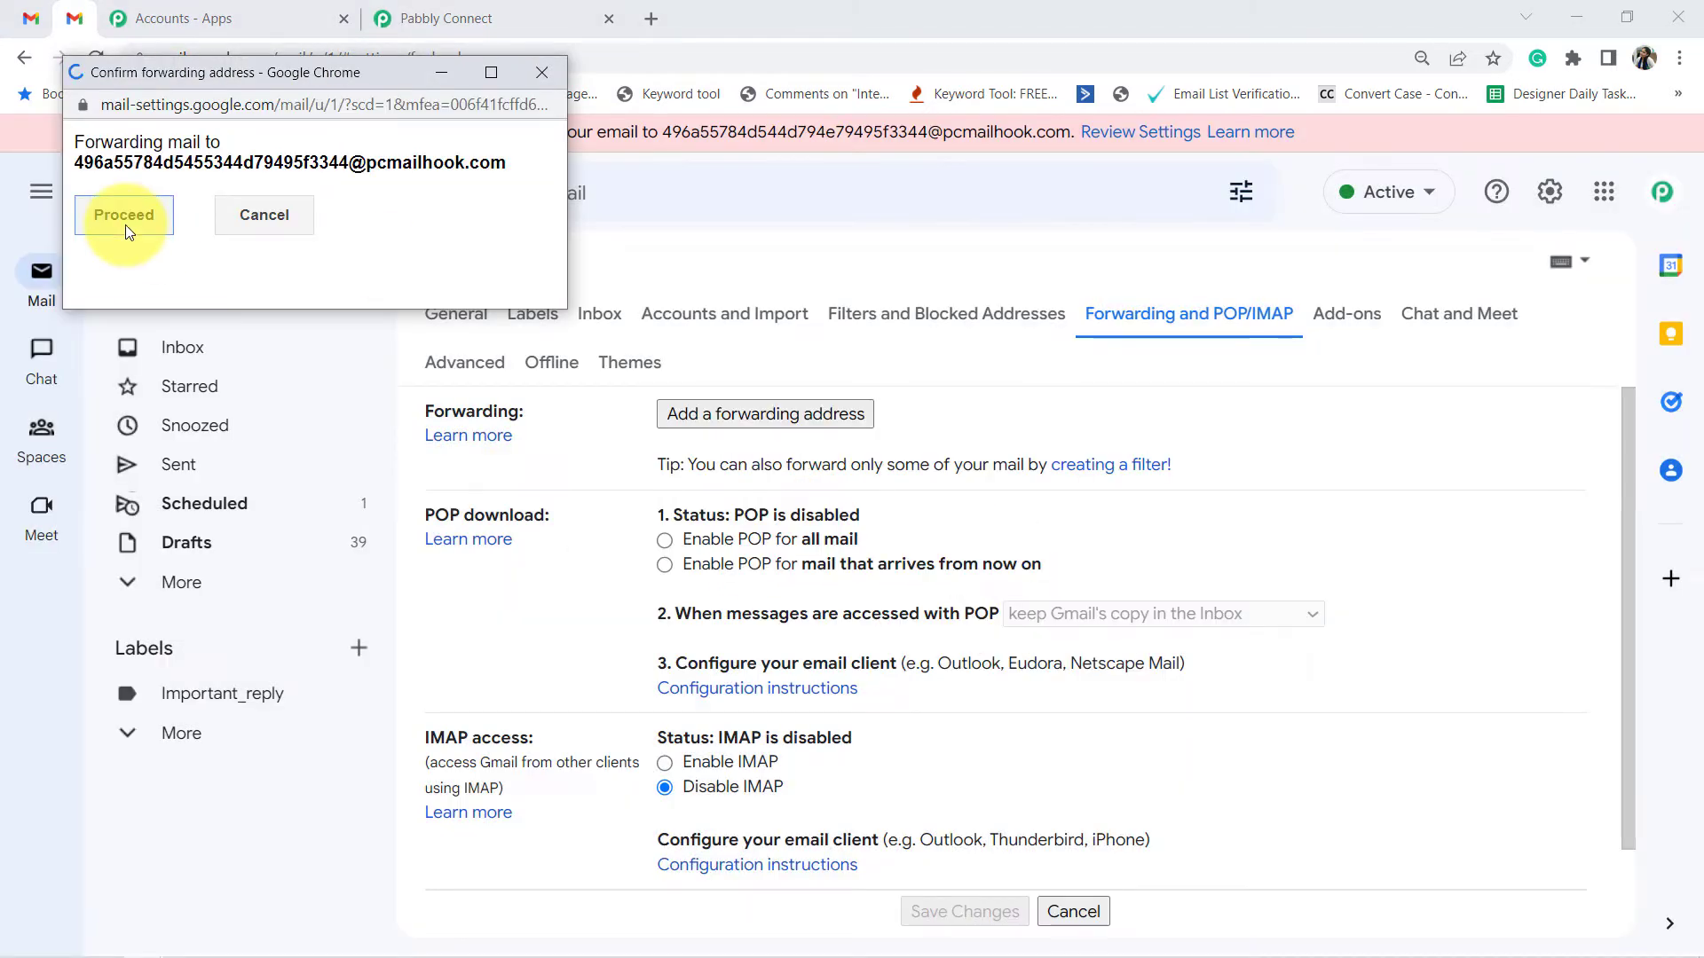
click(125, 217)
drag(614, 504, 1054, 624)
click(1055, 622)
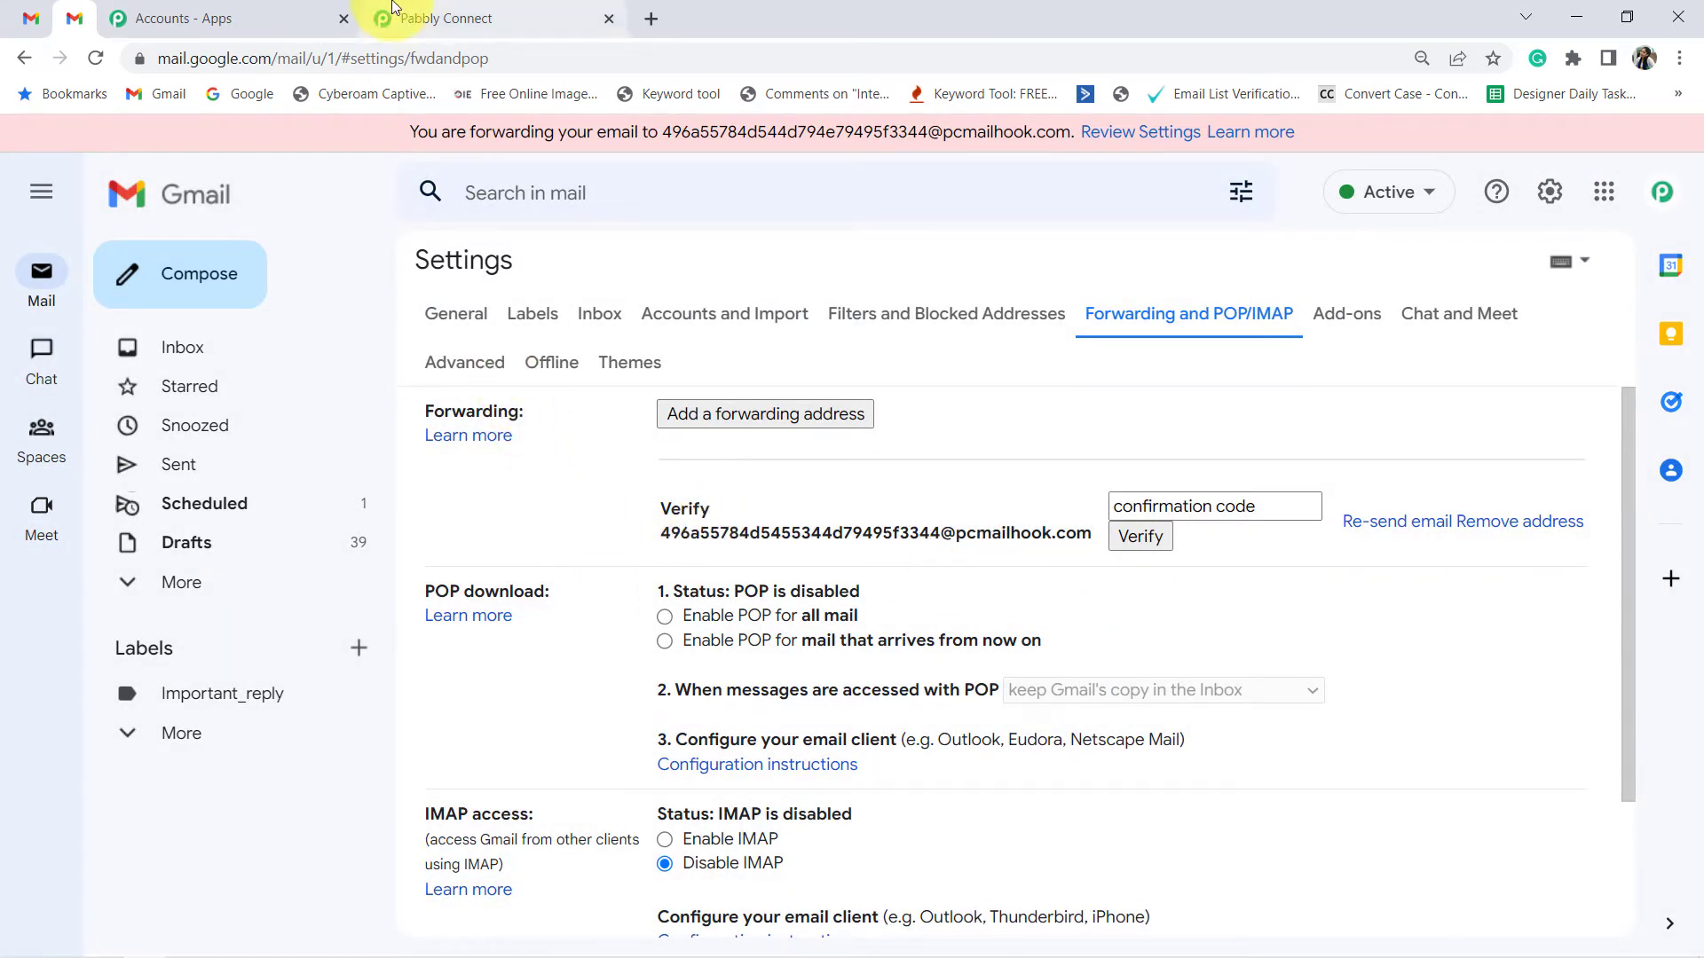
Find and select Gmail's confirmation code in the captured email's Body Text in Pabbly.
click(431, 9)
scroll(390, 462, down, 3)
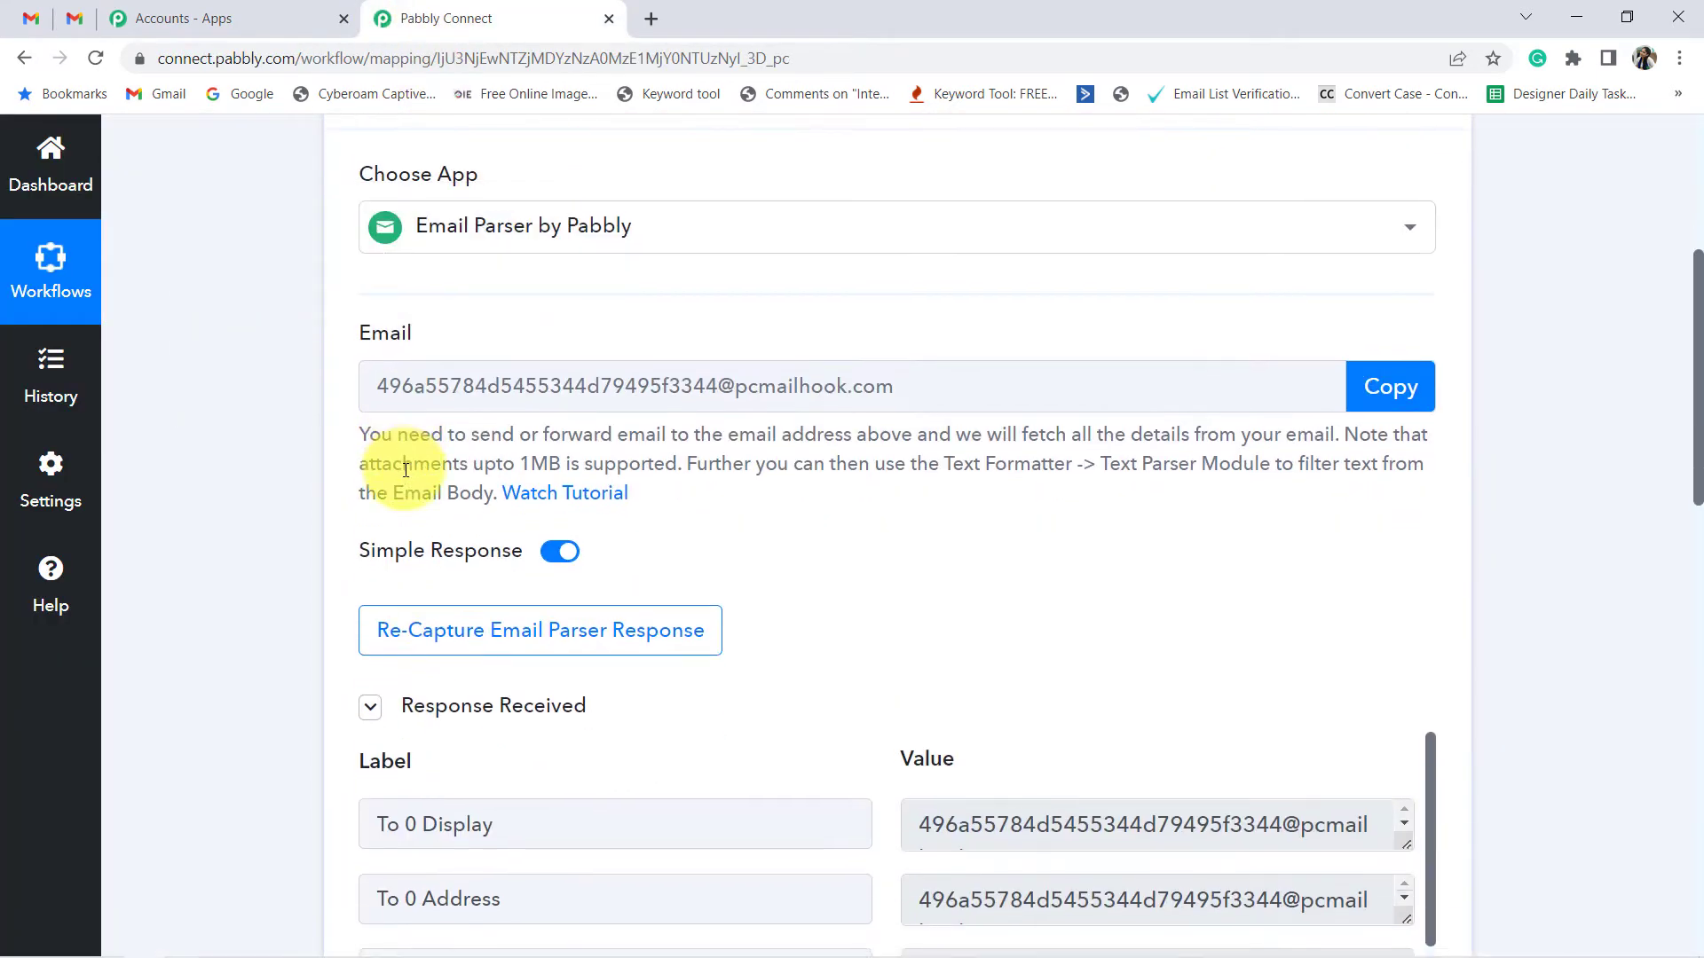
scroll(405, 484, down, 1)
mouse_move(495, 513)
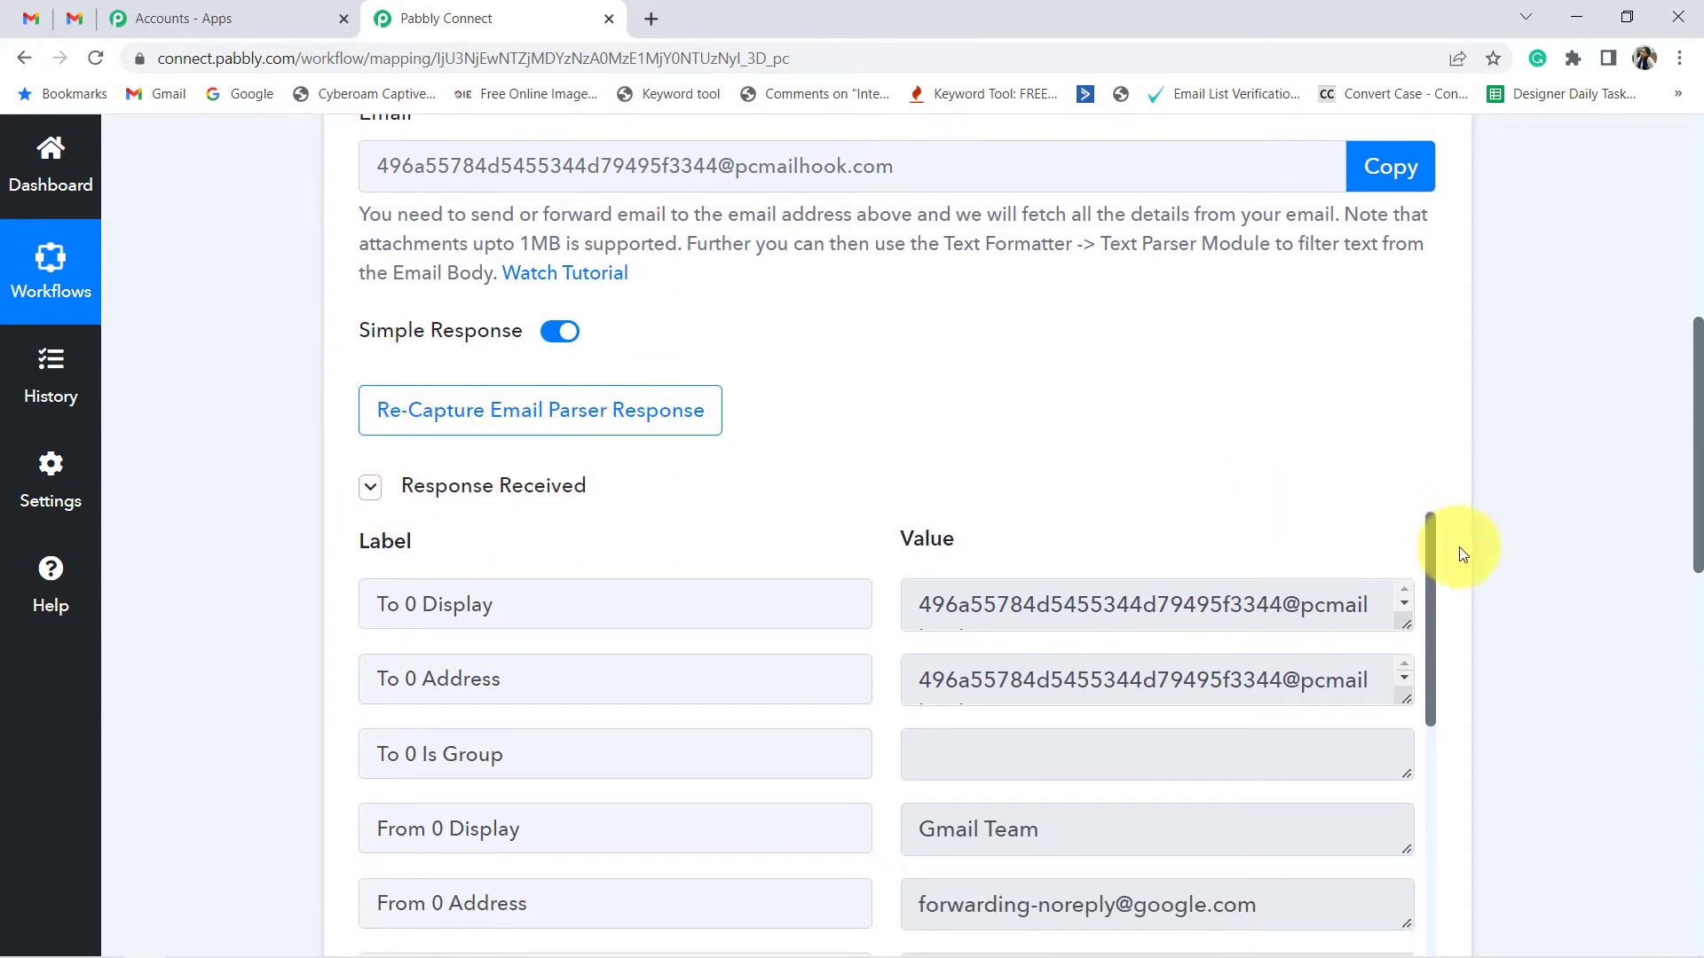
drag(1433, 543, 1460, 932)
scroll(1459, 932, down, 5)
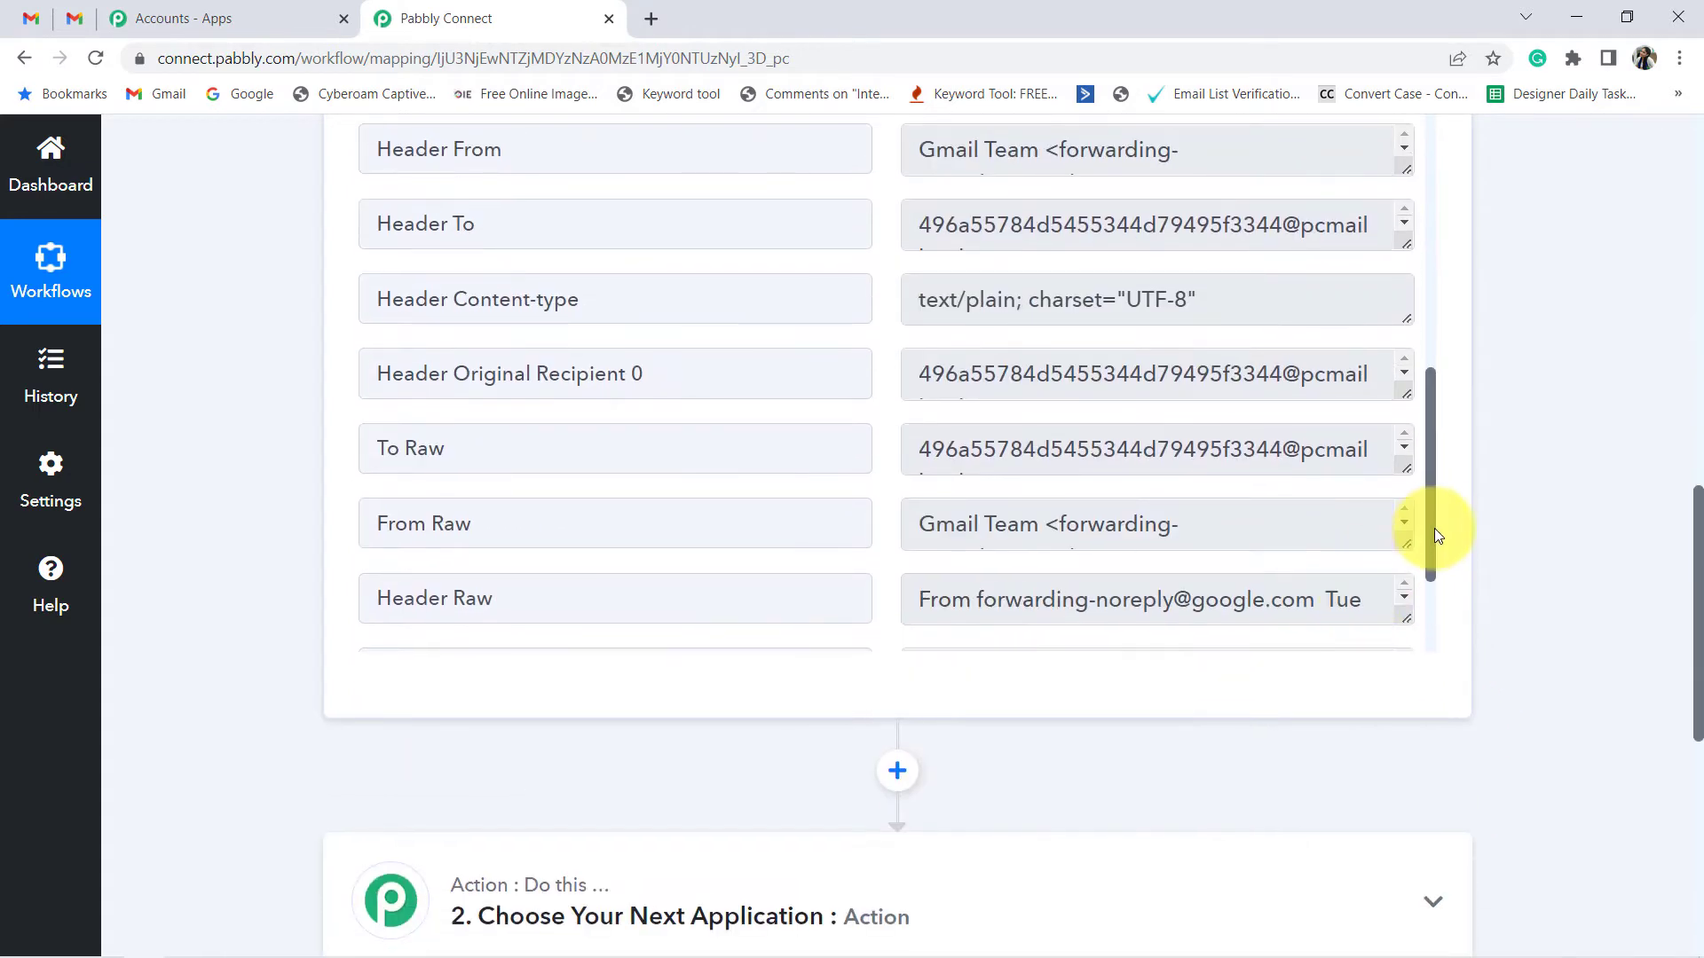
drag(1430, 522, 1430, 609)
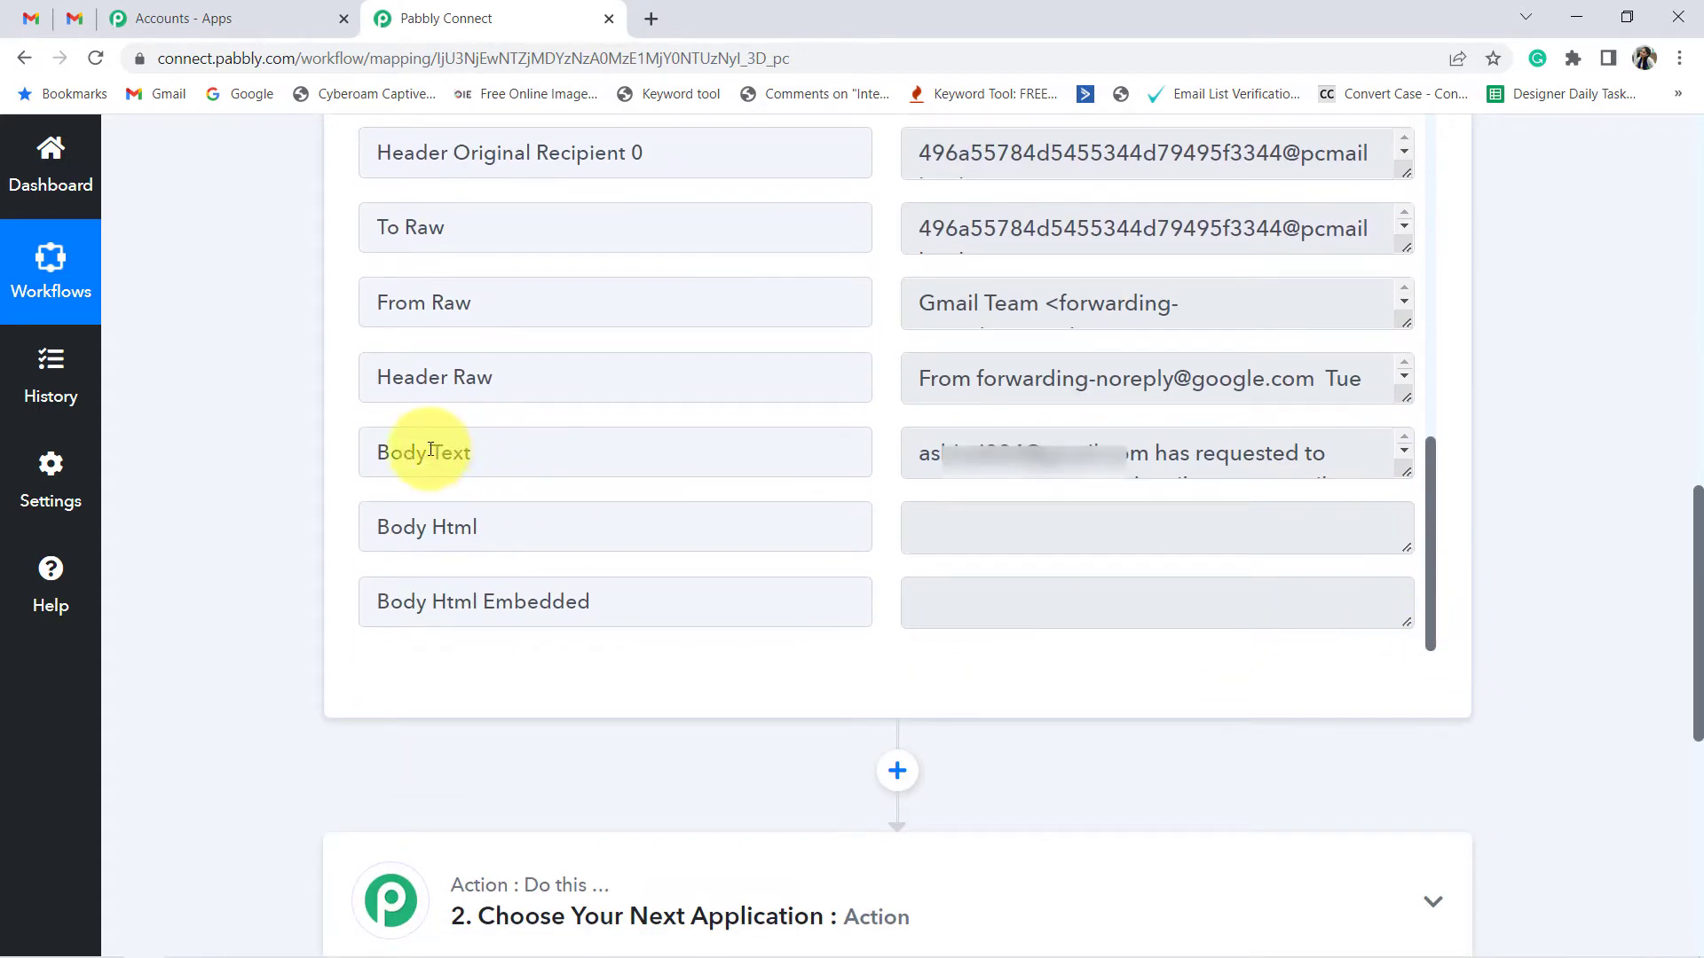
drag(453, 451, 343, 464)
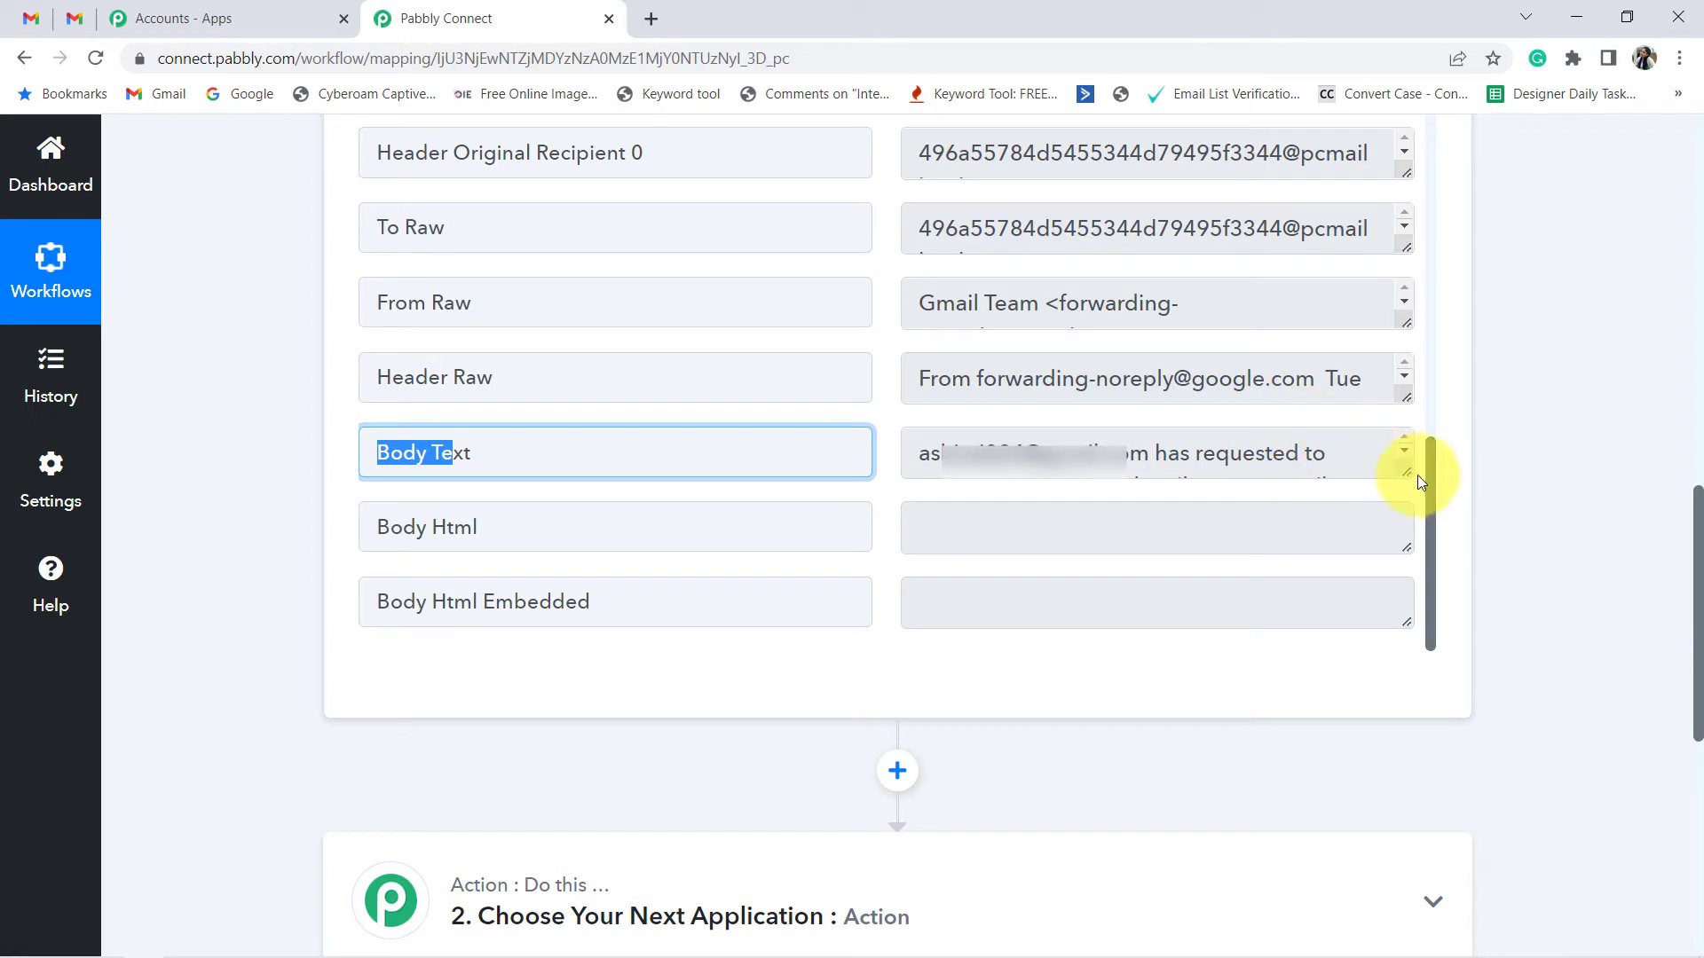
drag(1410, 479, 1407, 623)
scroll(1210, 523, down, 1)
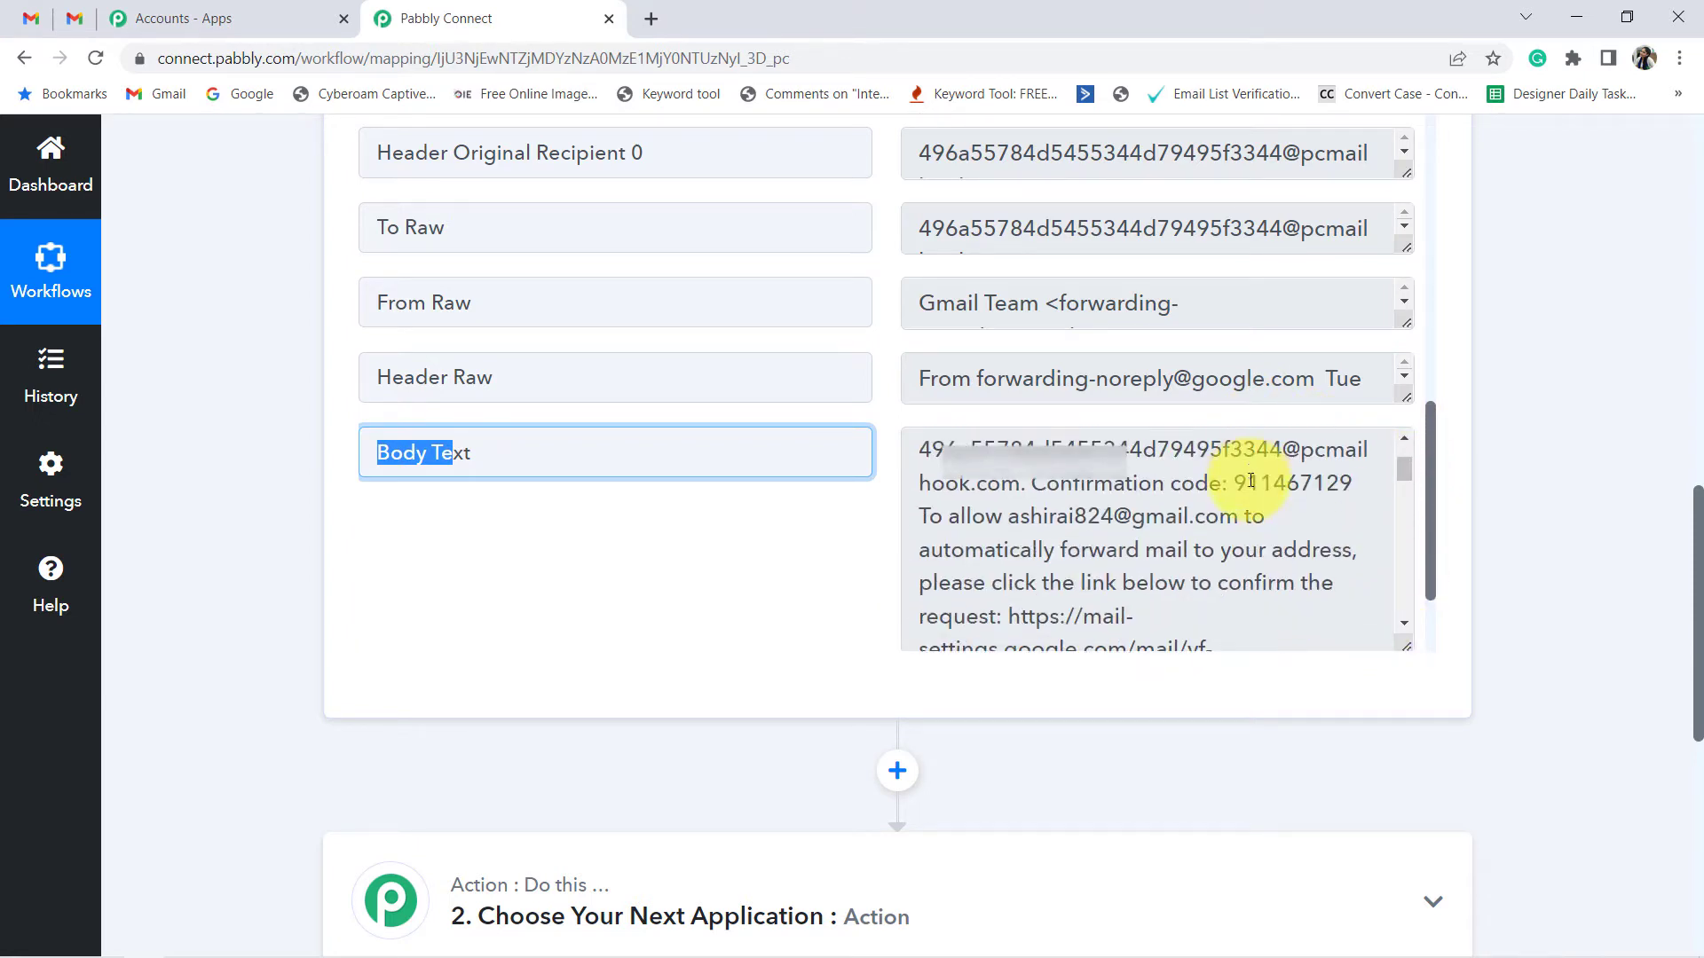
drag(1093, 476, 1326, 484)
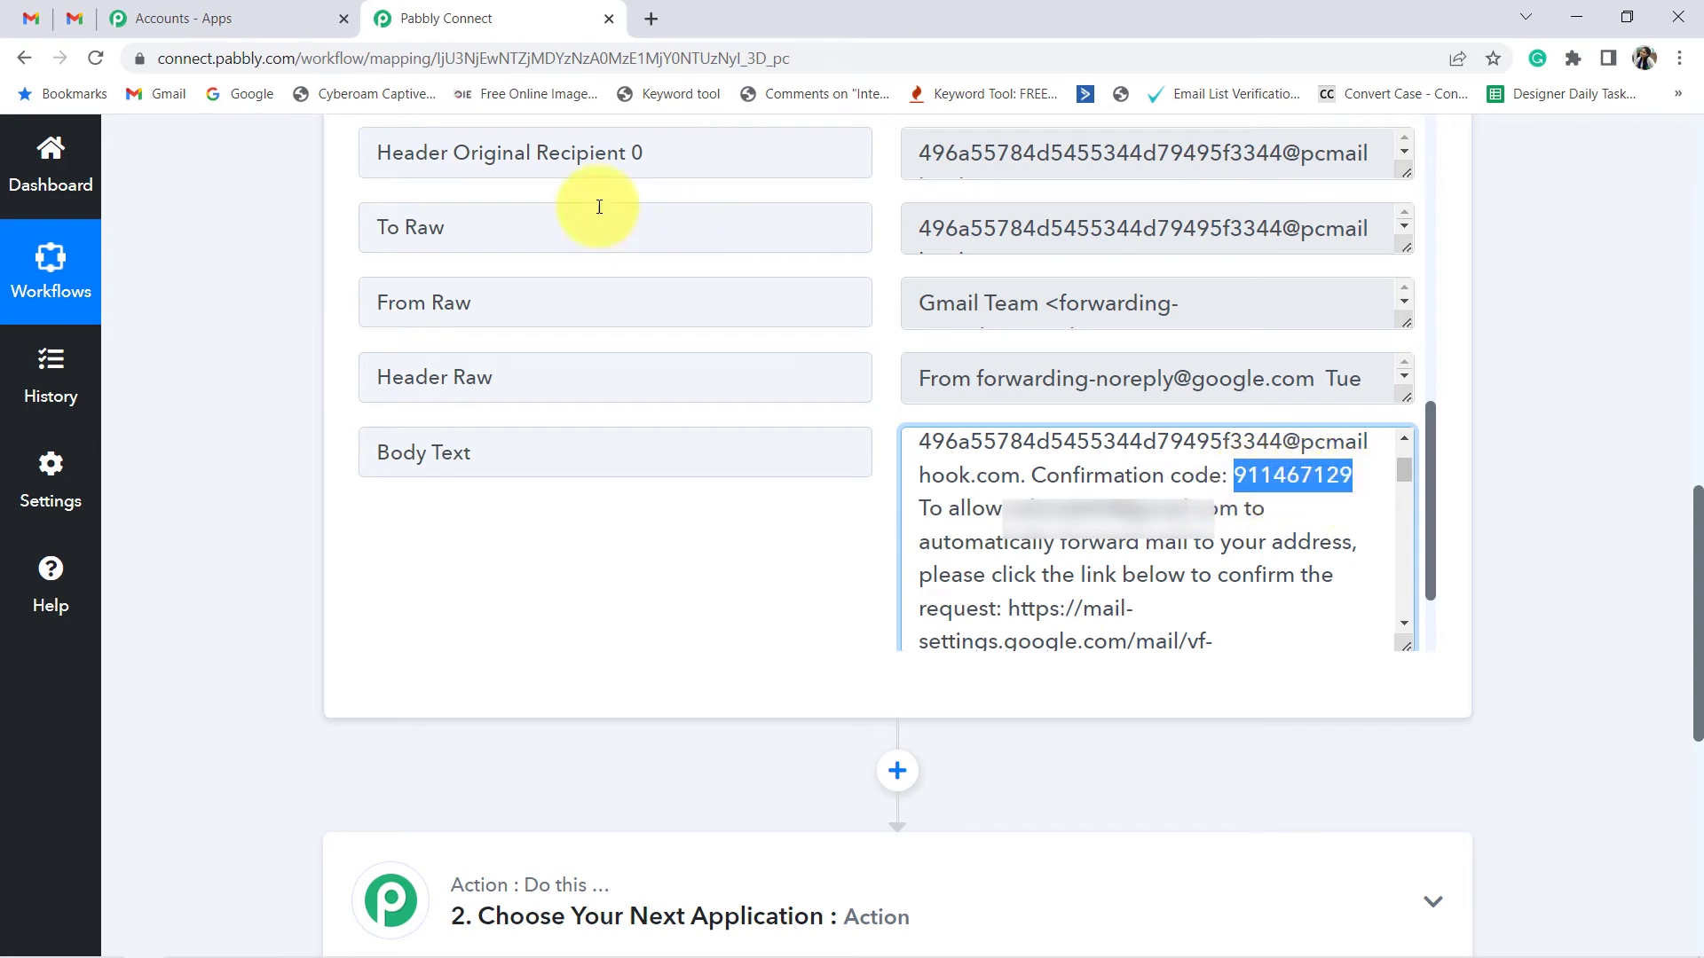
Enter the confirmation code in Gmail's forwarding settings to verify the new address.
click(71, 18)
click(1181, 507)
click(1121, 546)
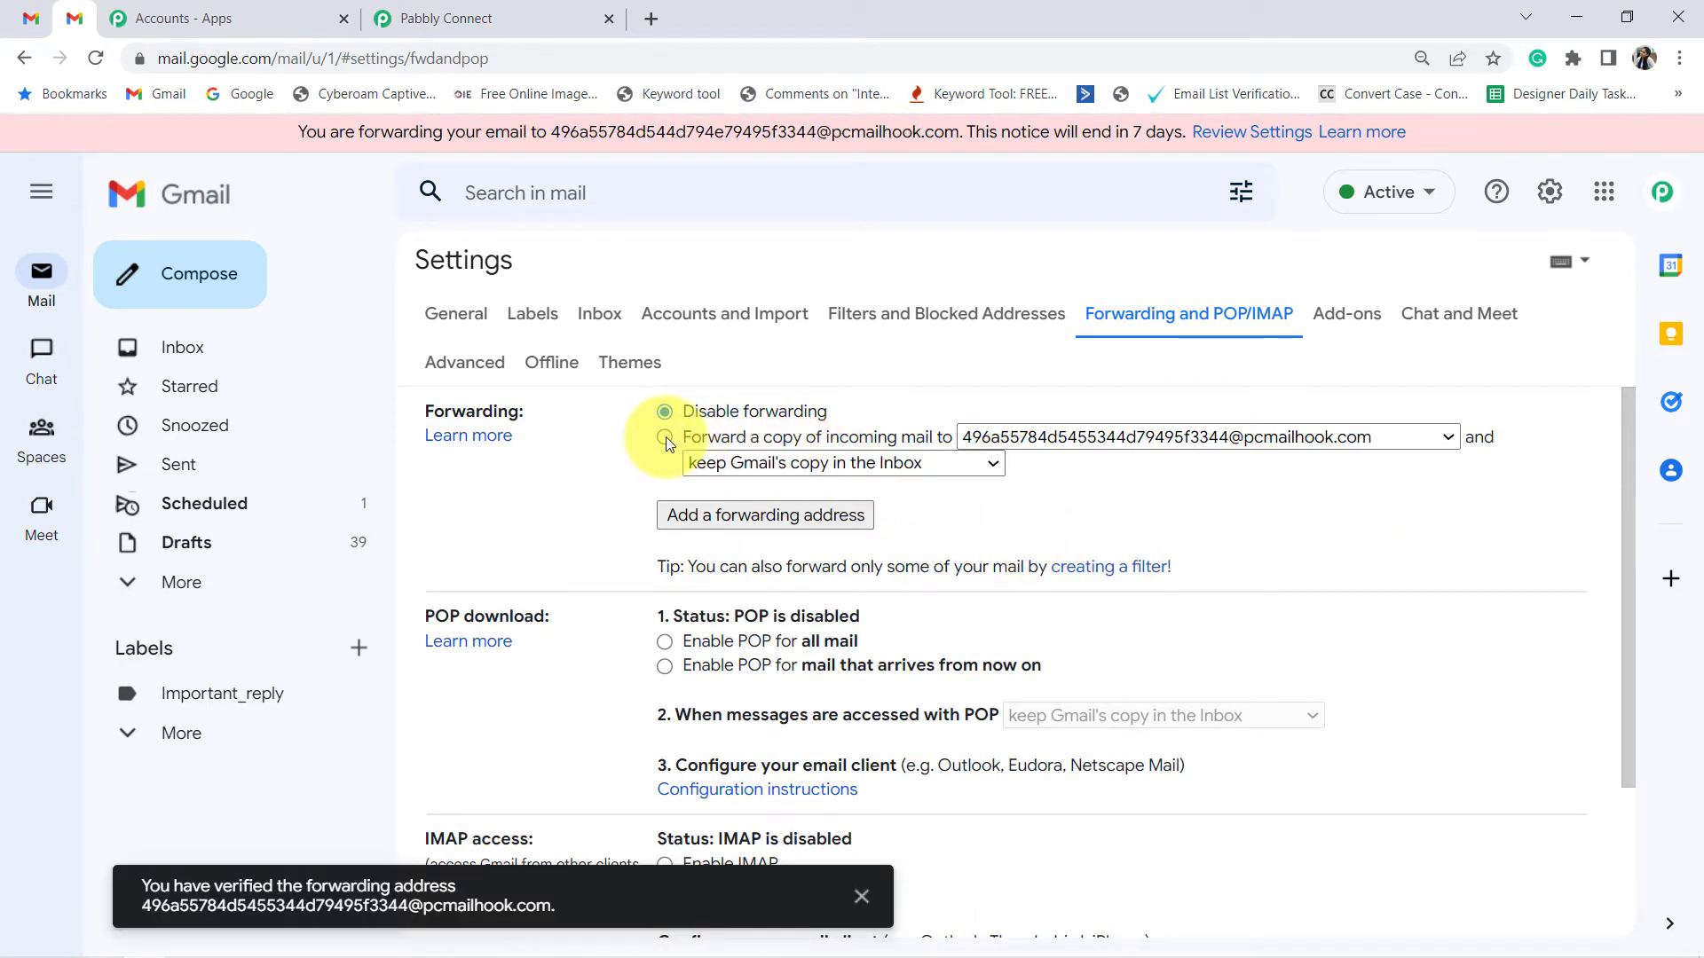
Save Gmail's forwarding settings and review the notice about forwarding to the pcmailhook address.
scroll(684, 524, down, 2)
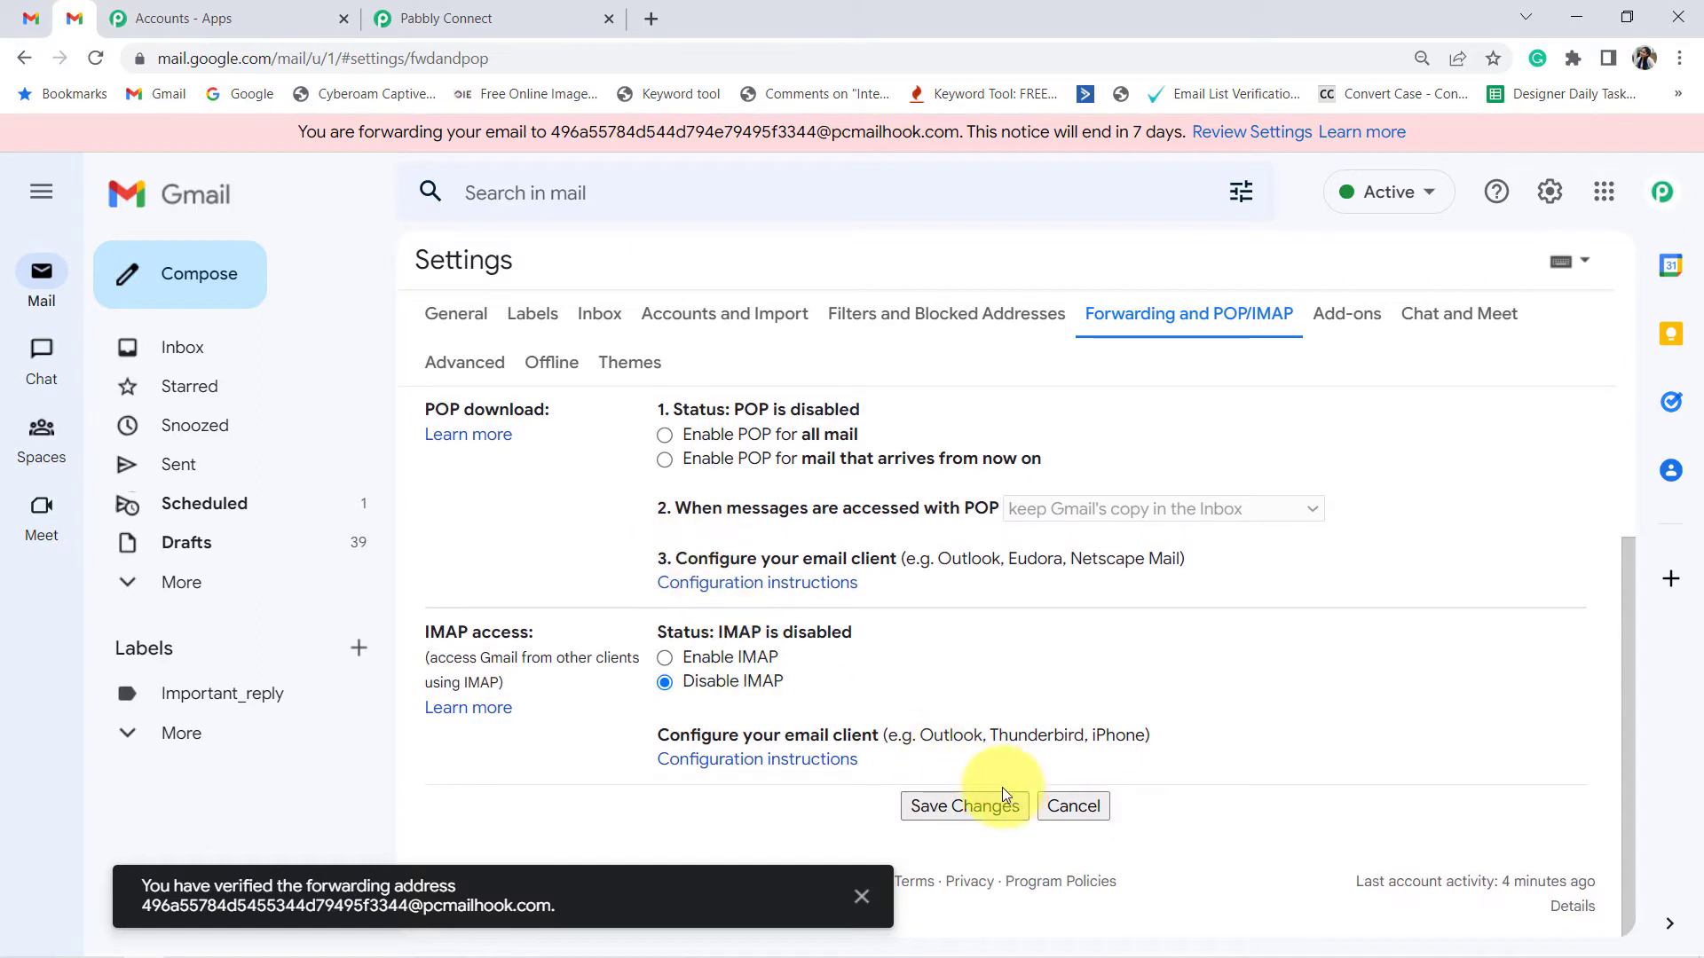
click(974, 805)
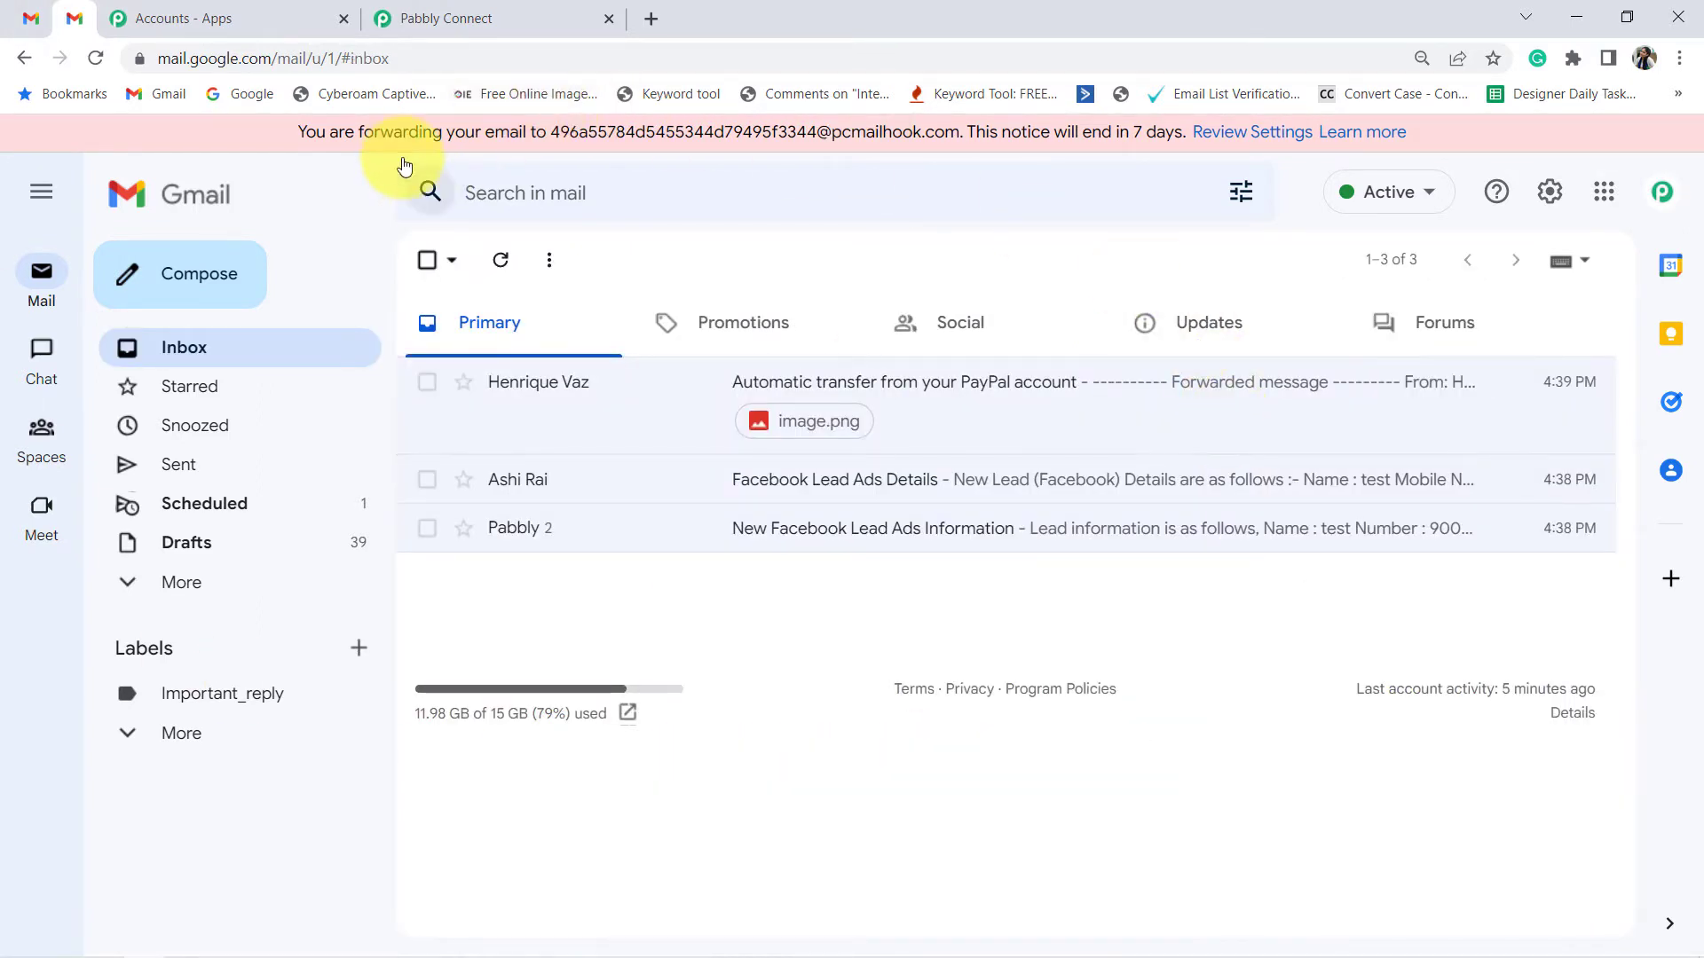
drag(340, 133, 688, 145)
click(689, 142)
drag(571, 132, 967, 125)
double_click(1011, 132)
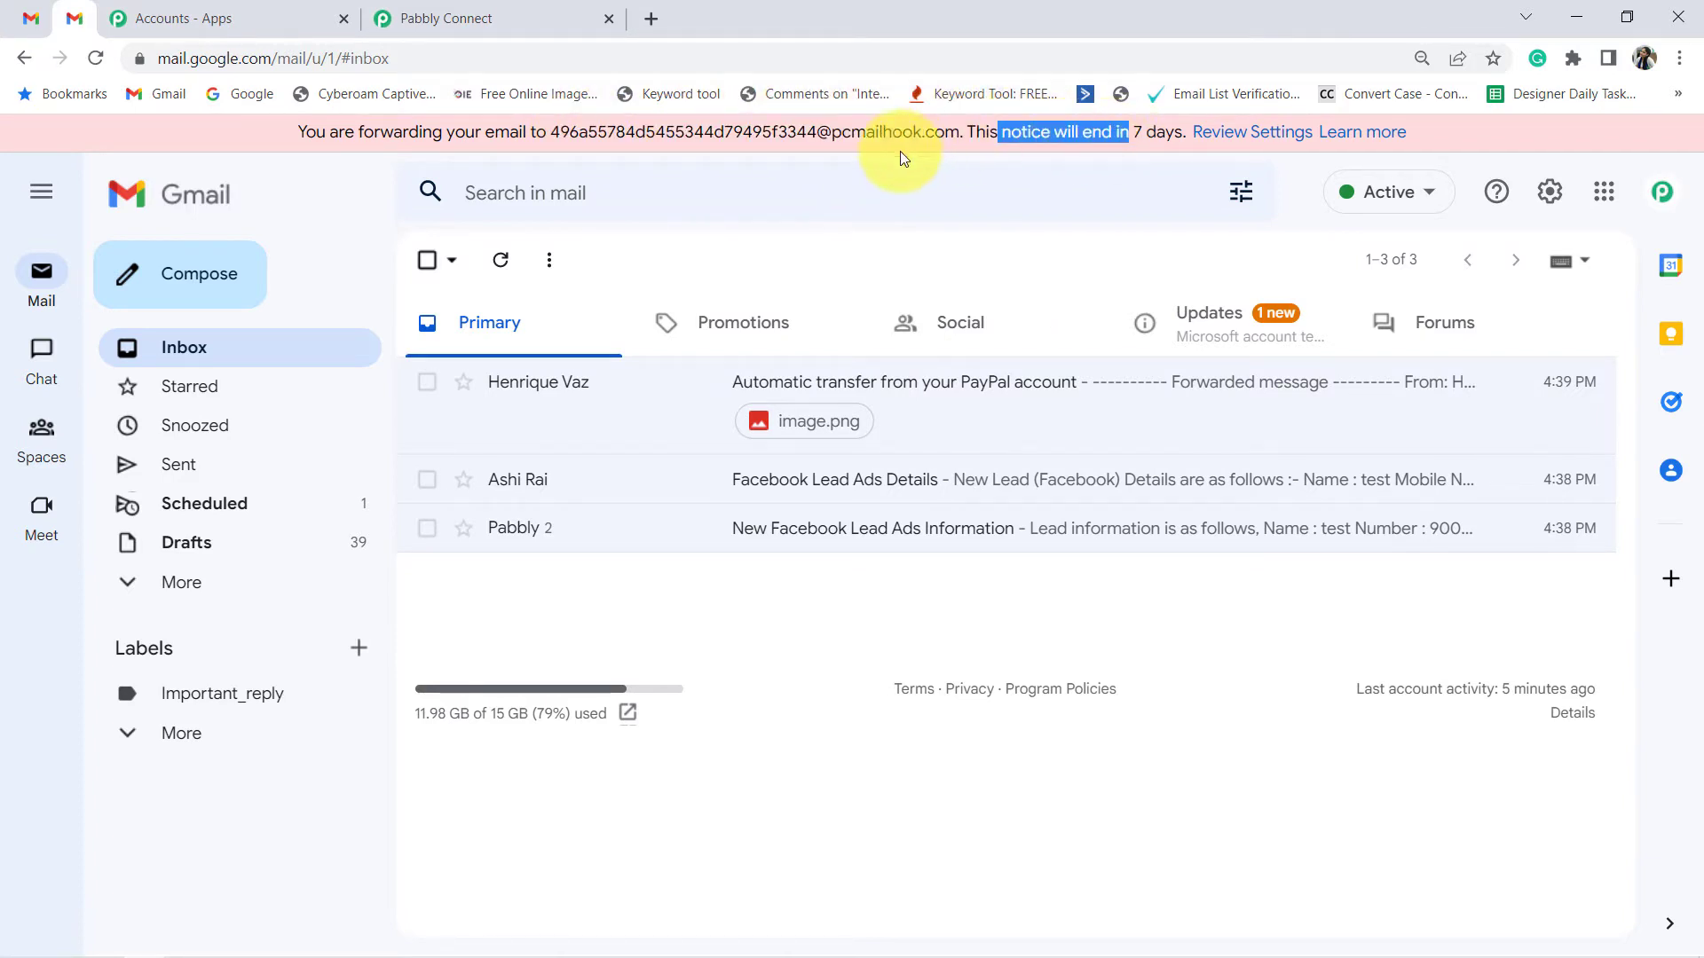
drag(475, 16, 264, 30)
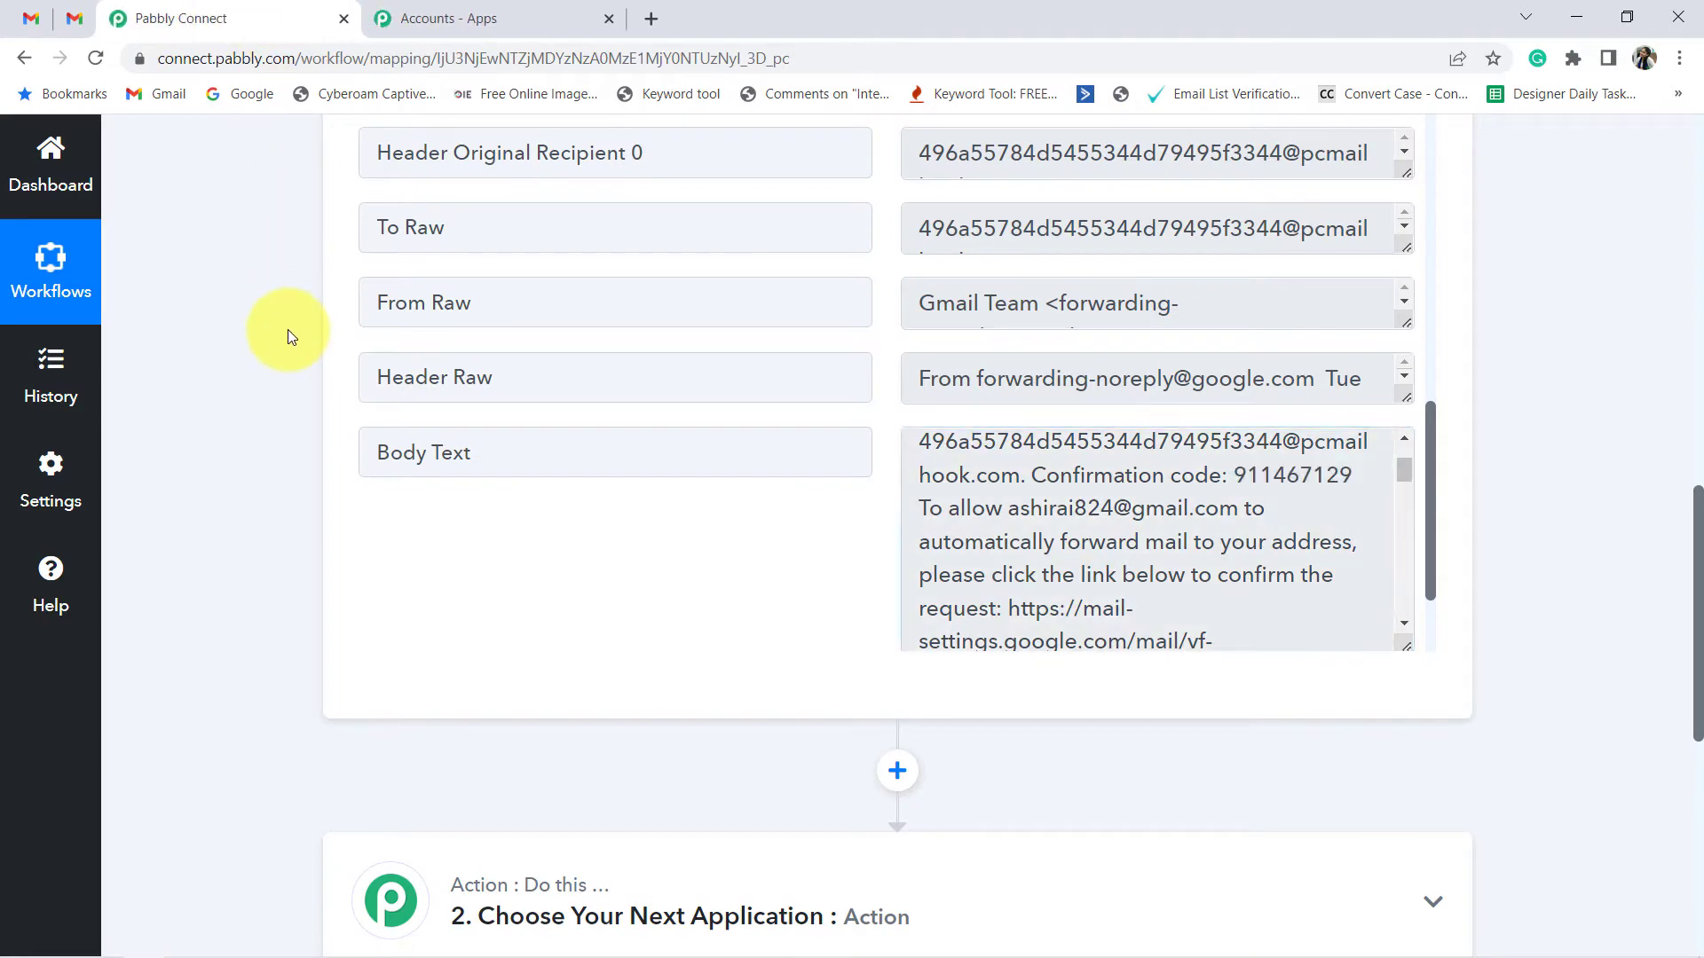
Re-capture the Email Parser response, confirming with Yes, so the trigger waits for a new email.
scroll(287, 337, up, 10)
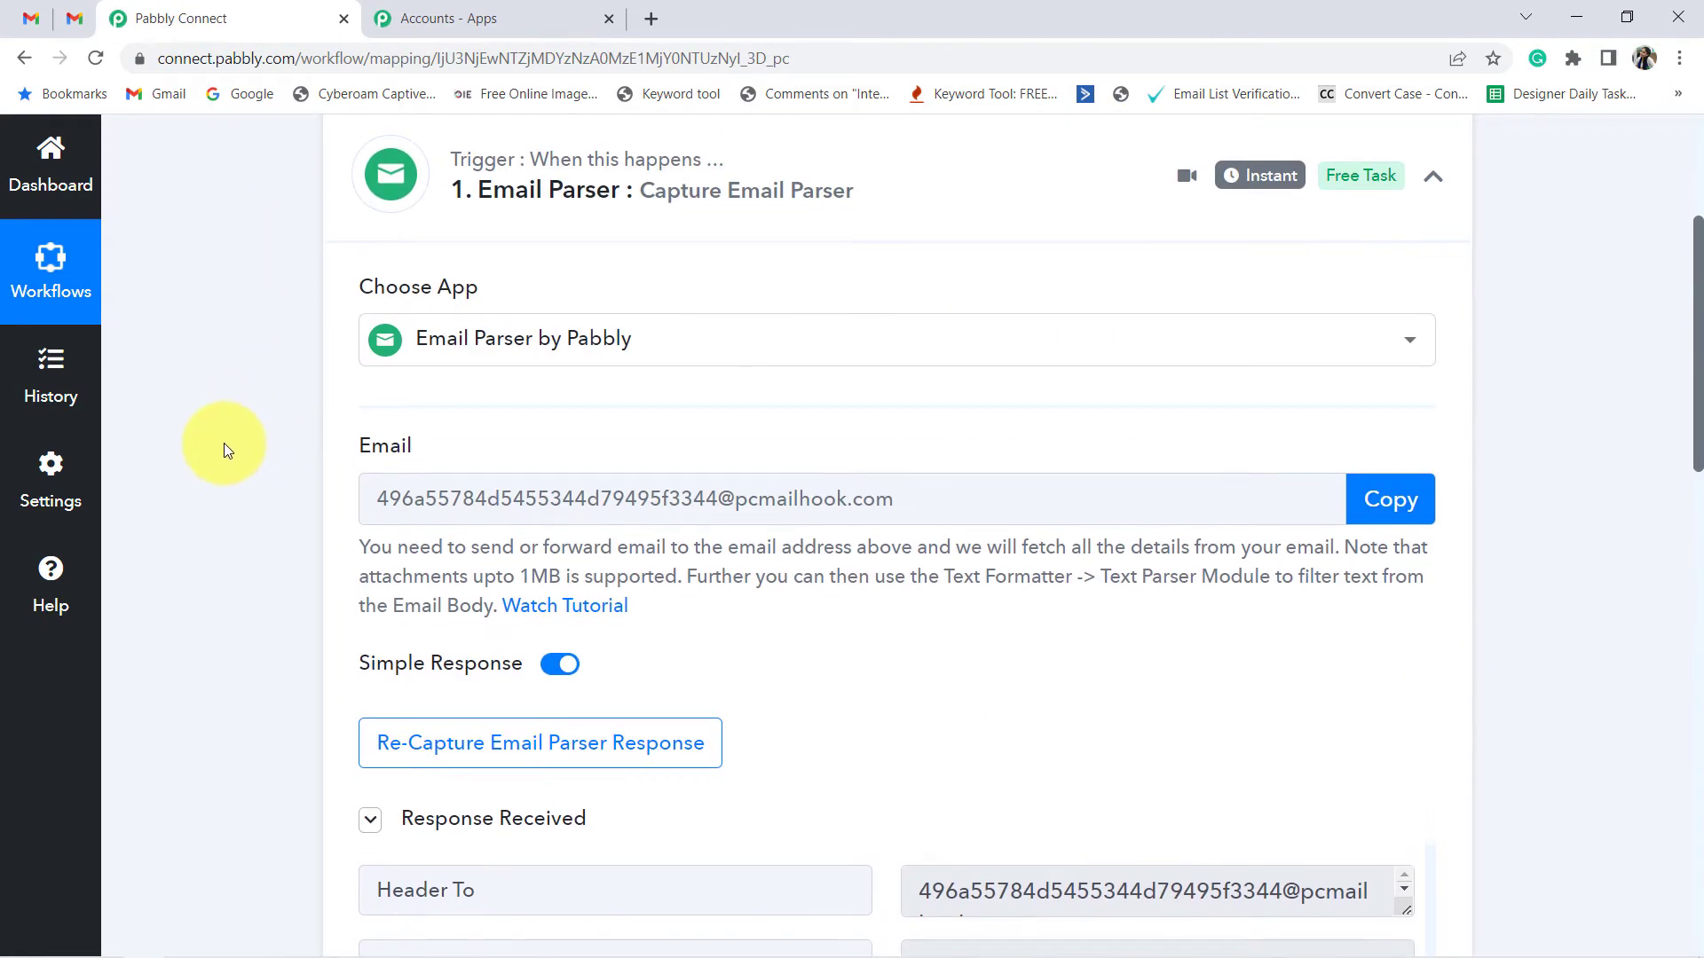
scroll(240, 396, down, 1)
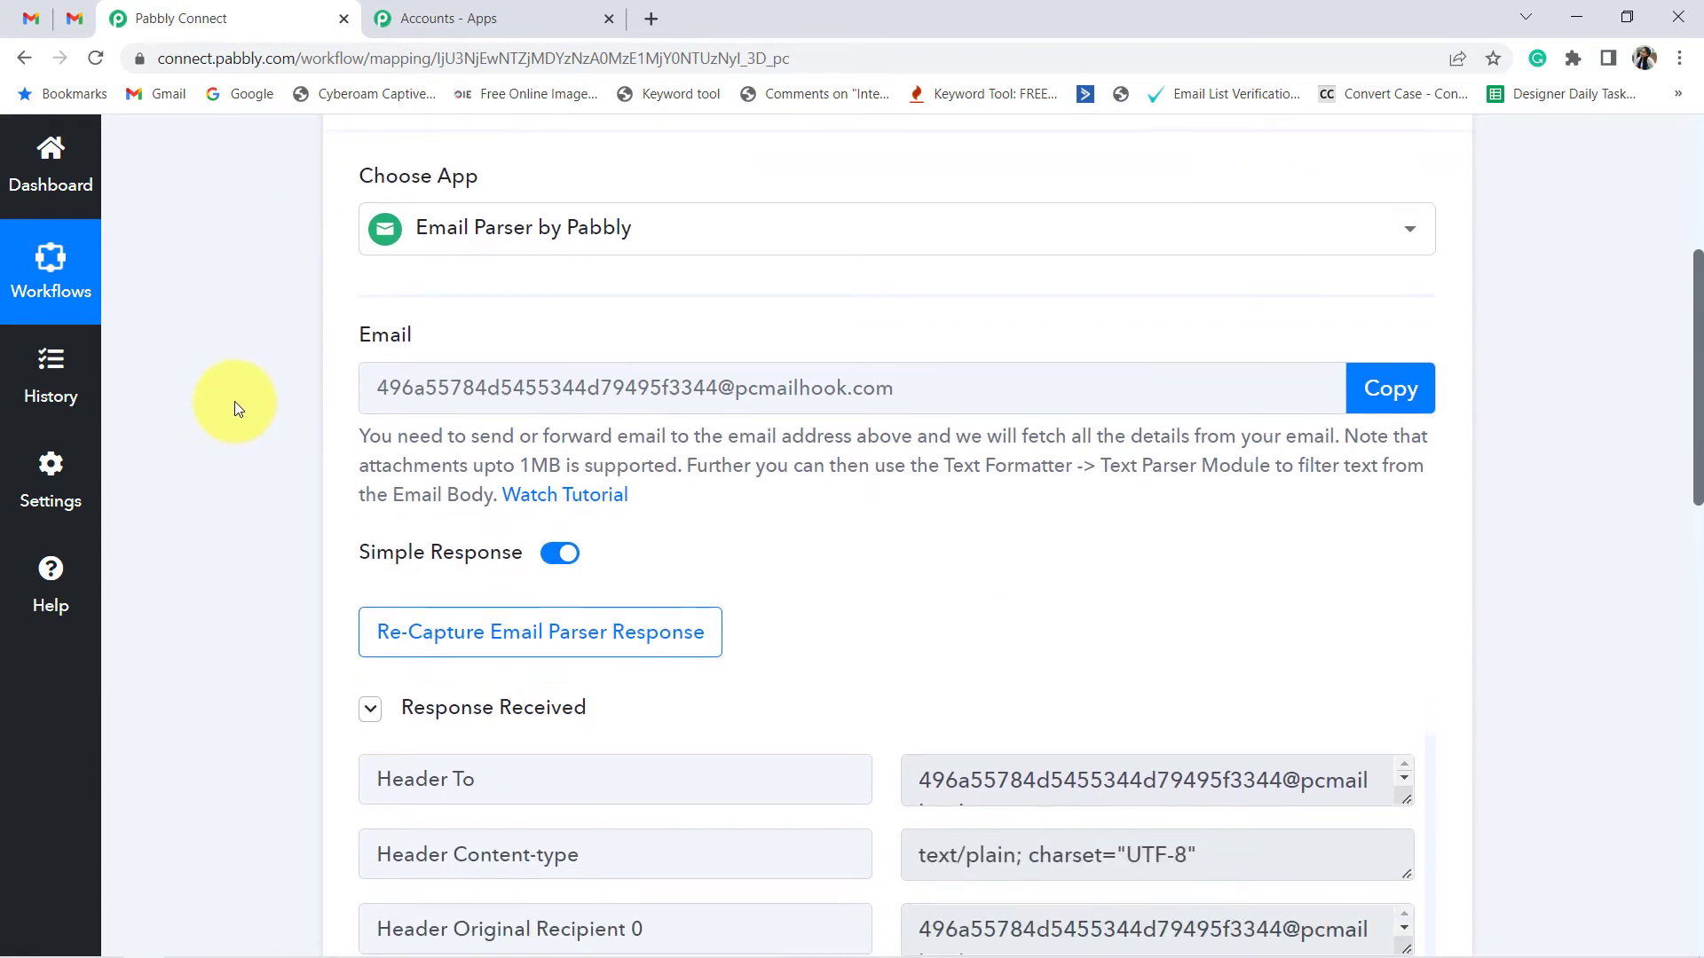
scroll(230, 536, up, 3)
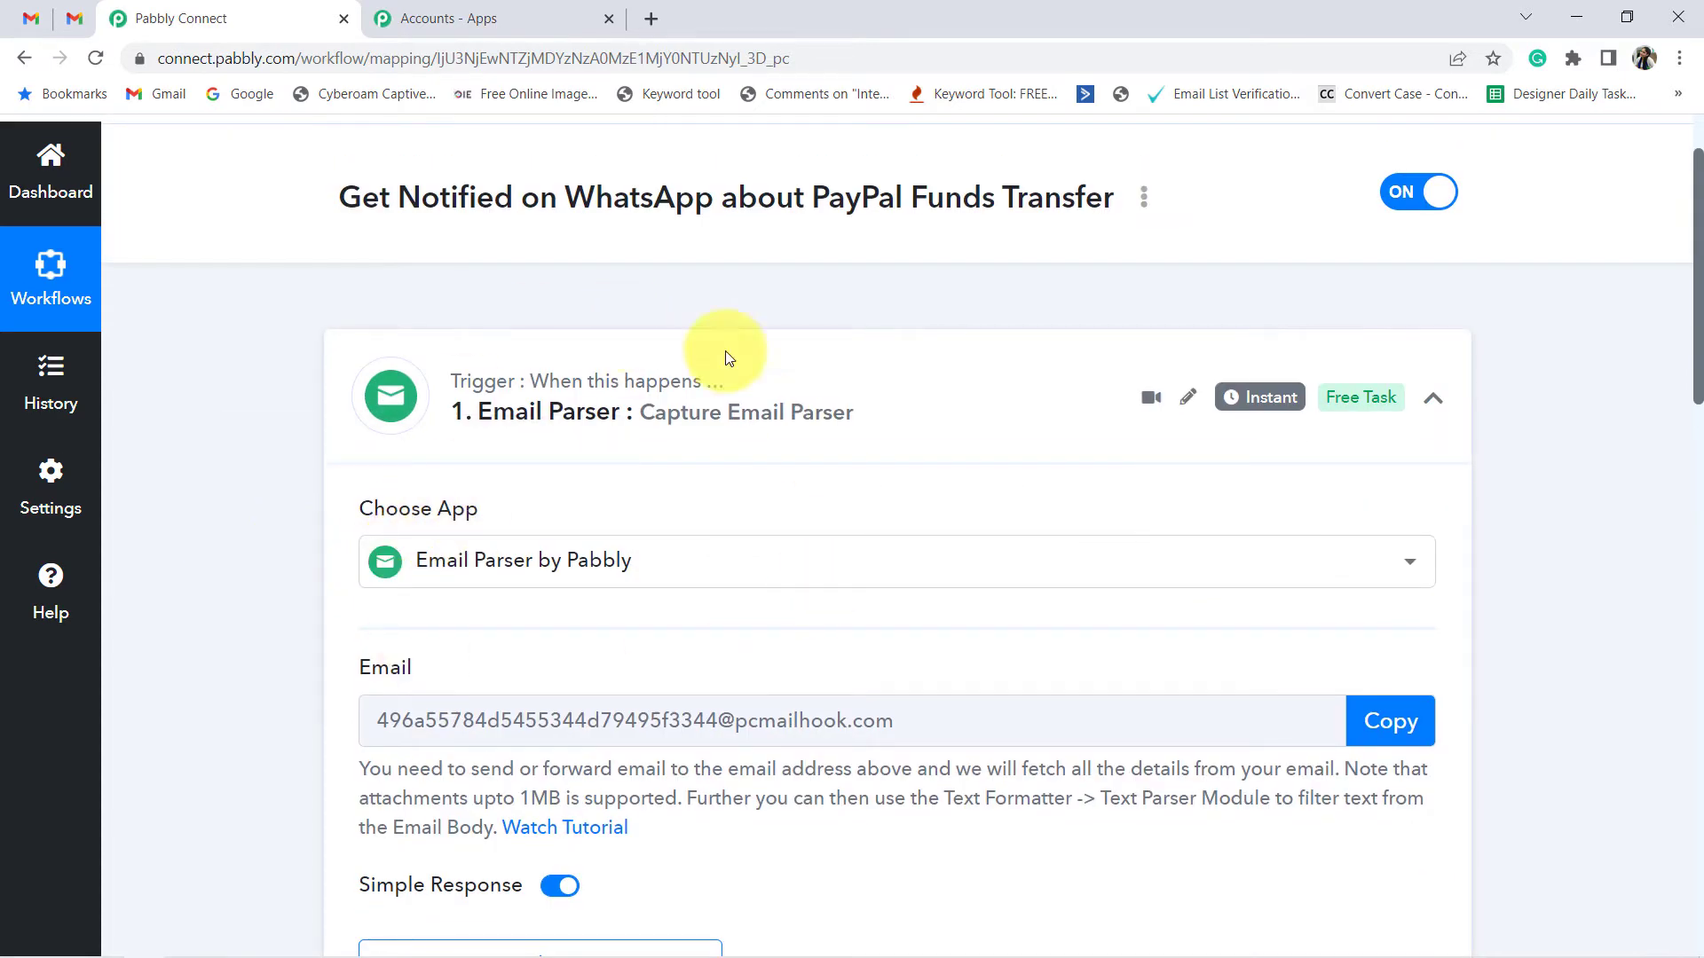
scroll(519, 756, down, 2)
click(506, 752)
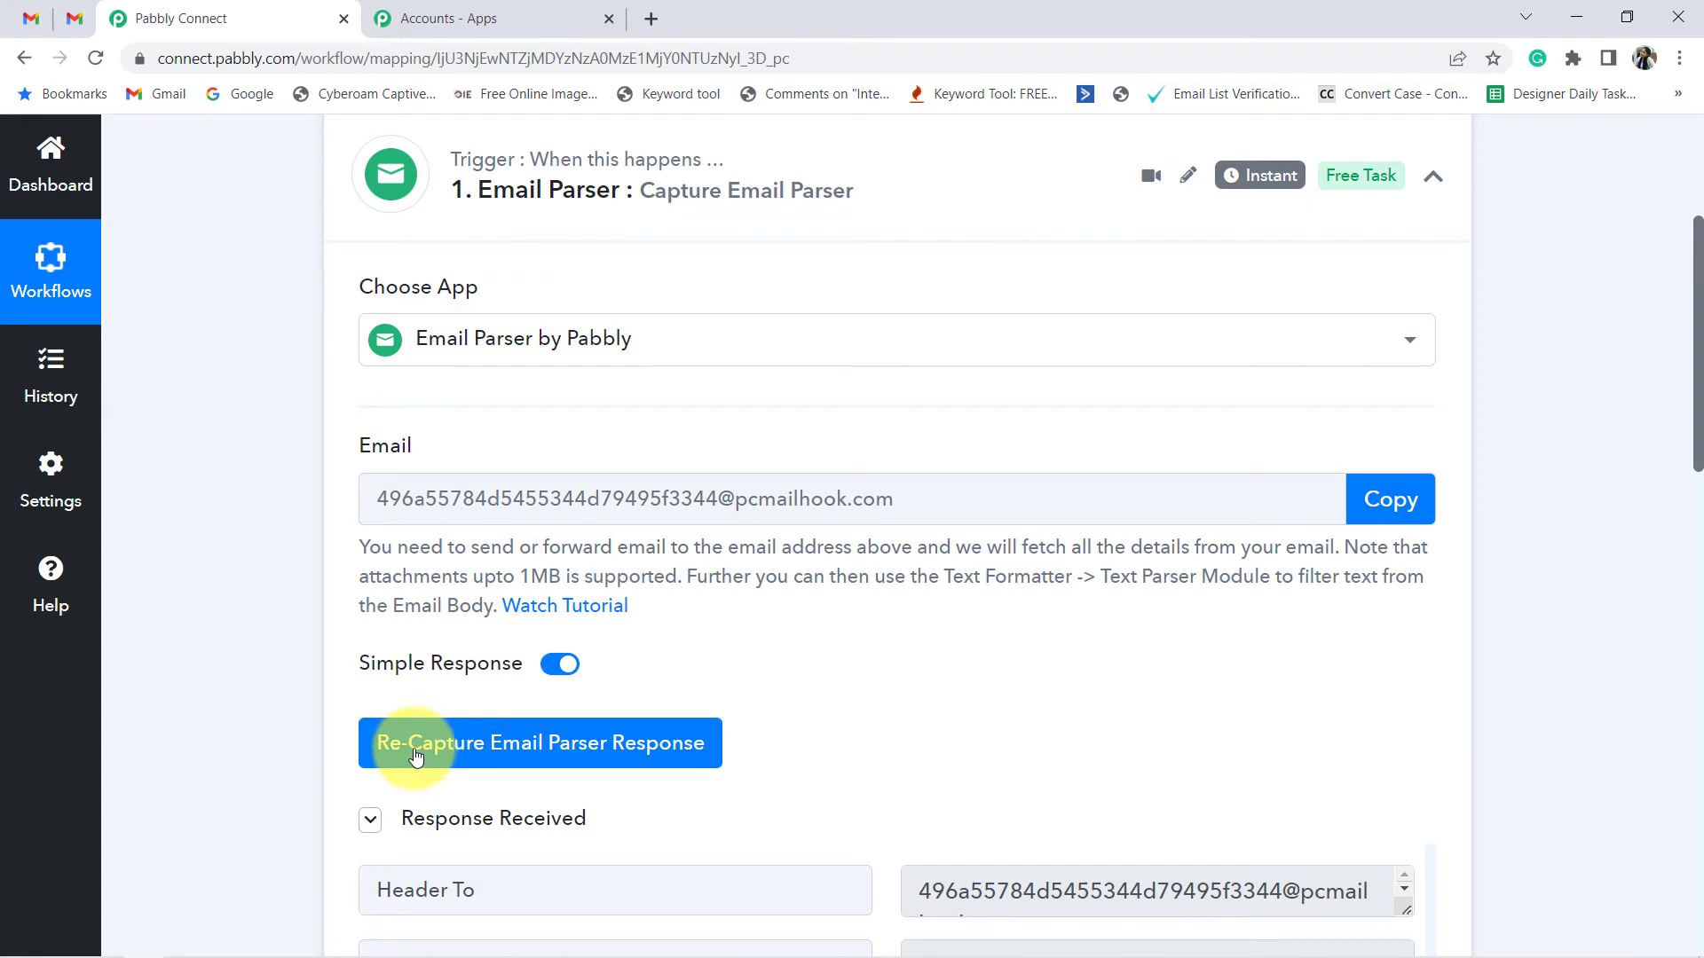
click(413, 754)
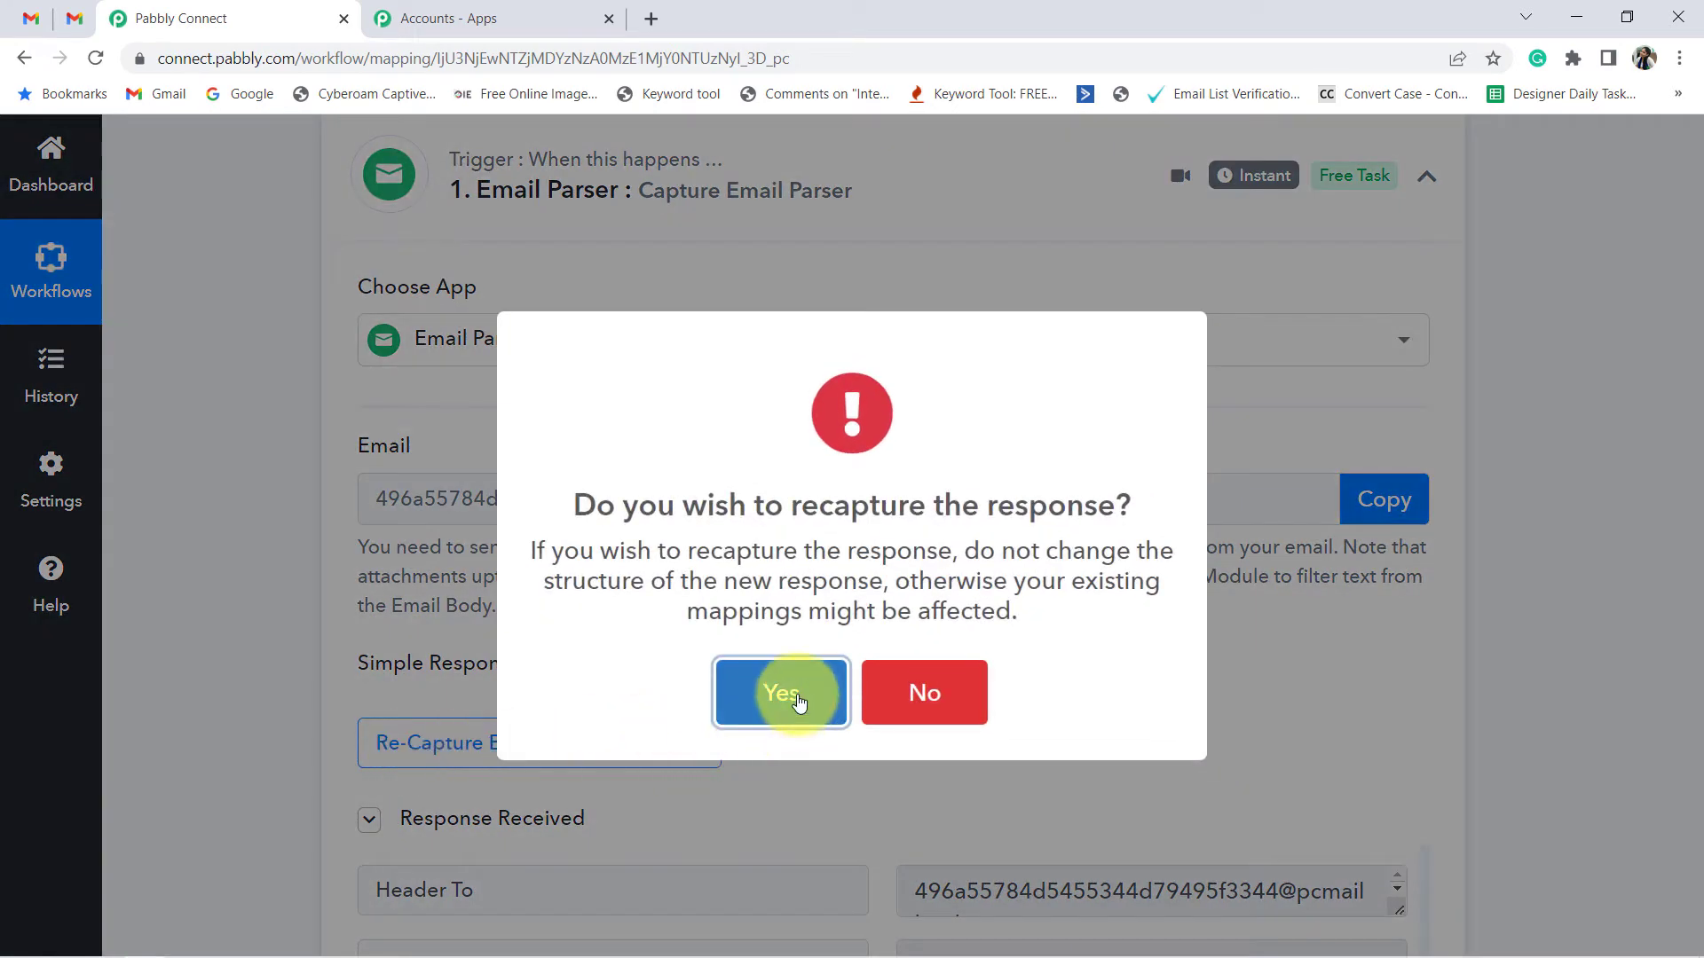
click(792, 698)
scroll(629, 579, down, 2)
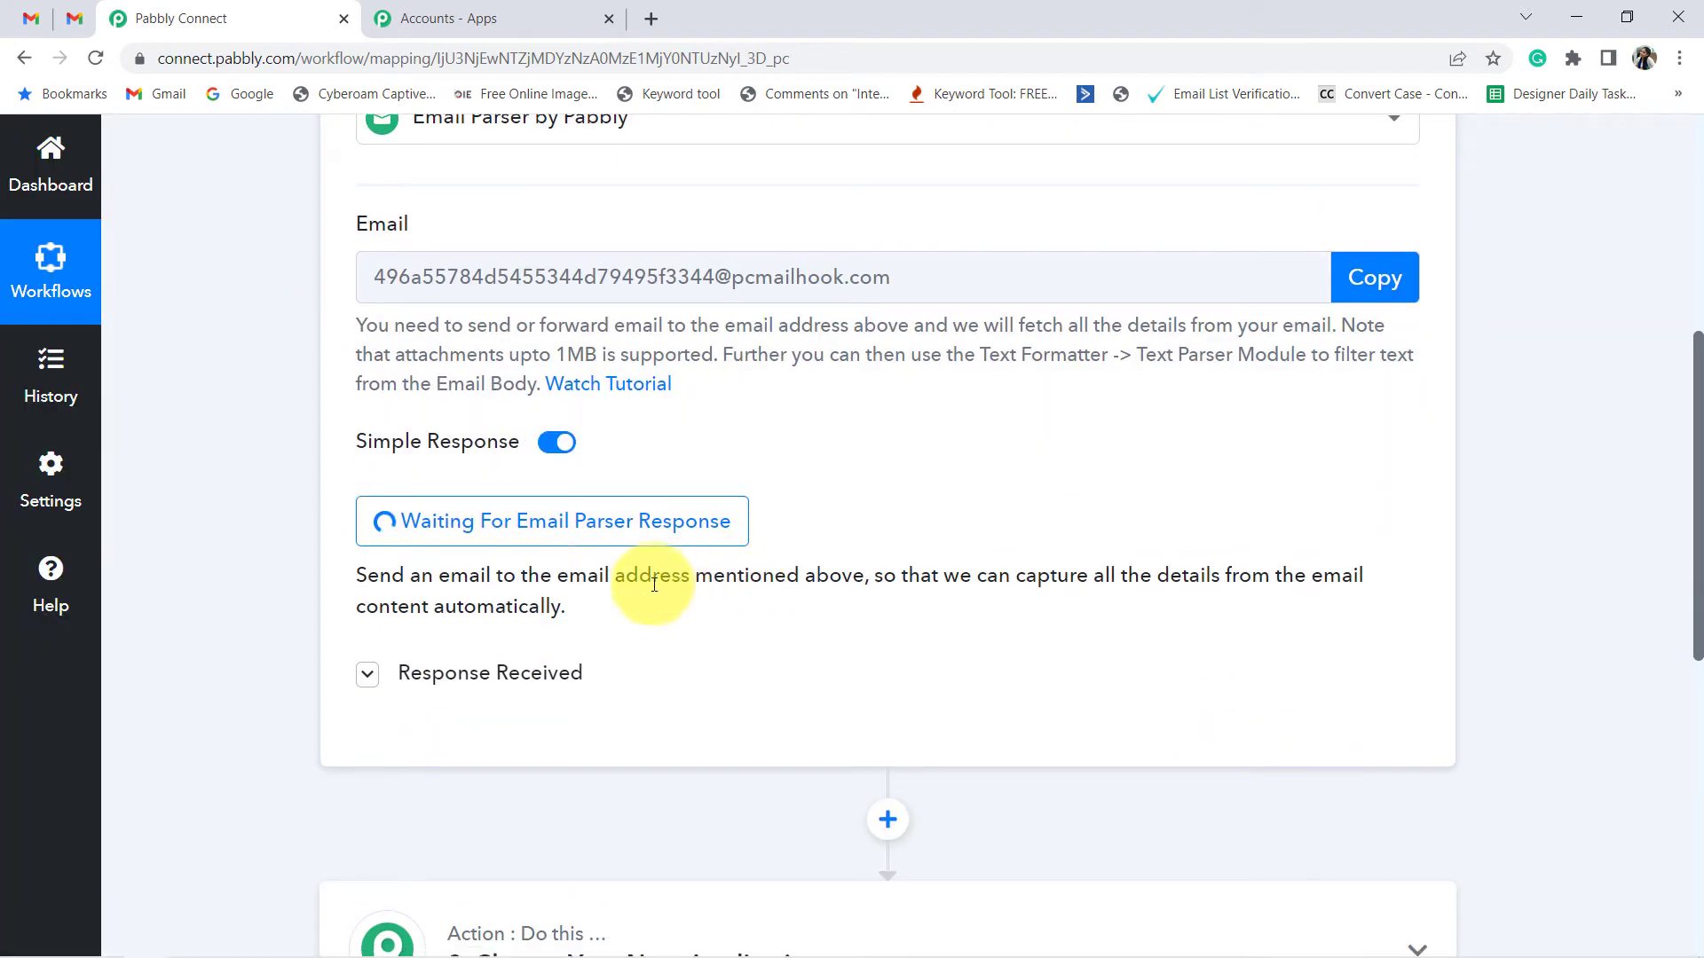
drag(432, 606, 551, 602)
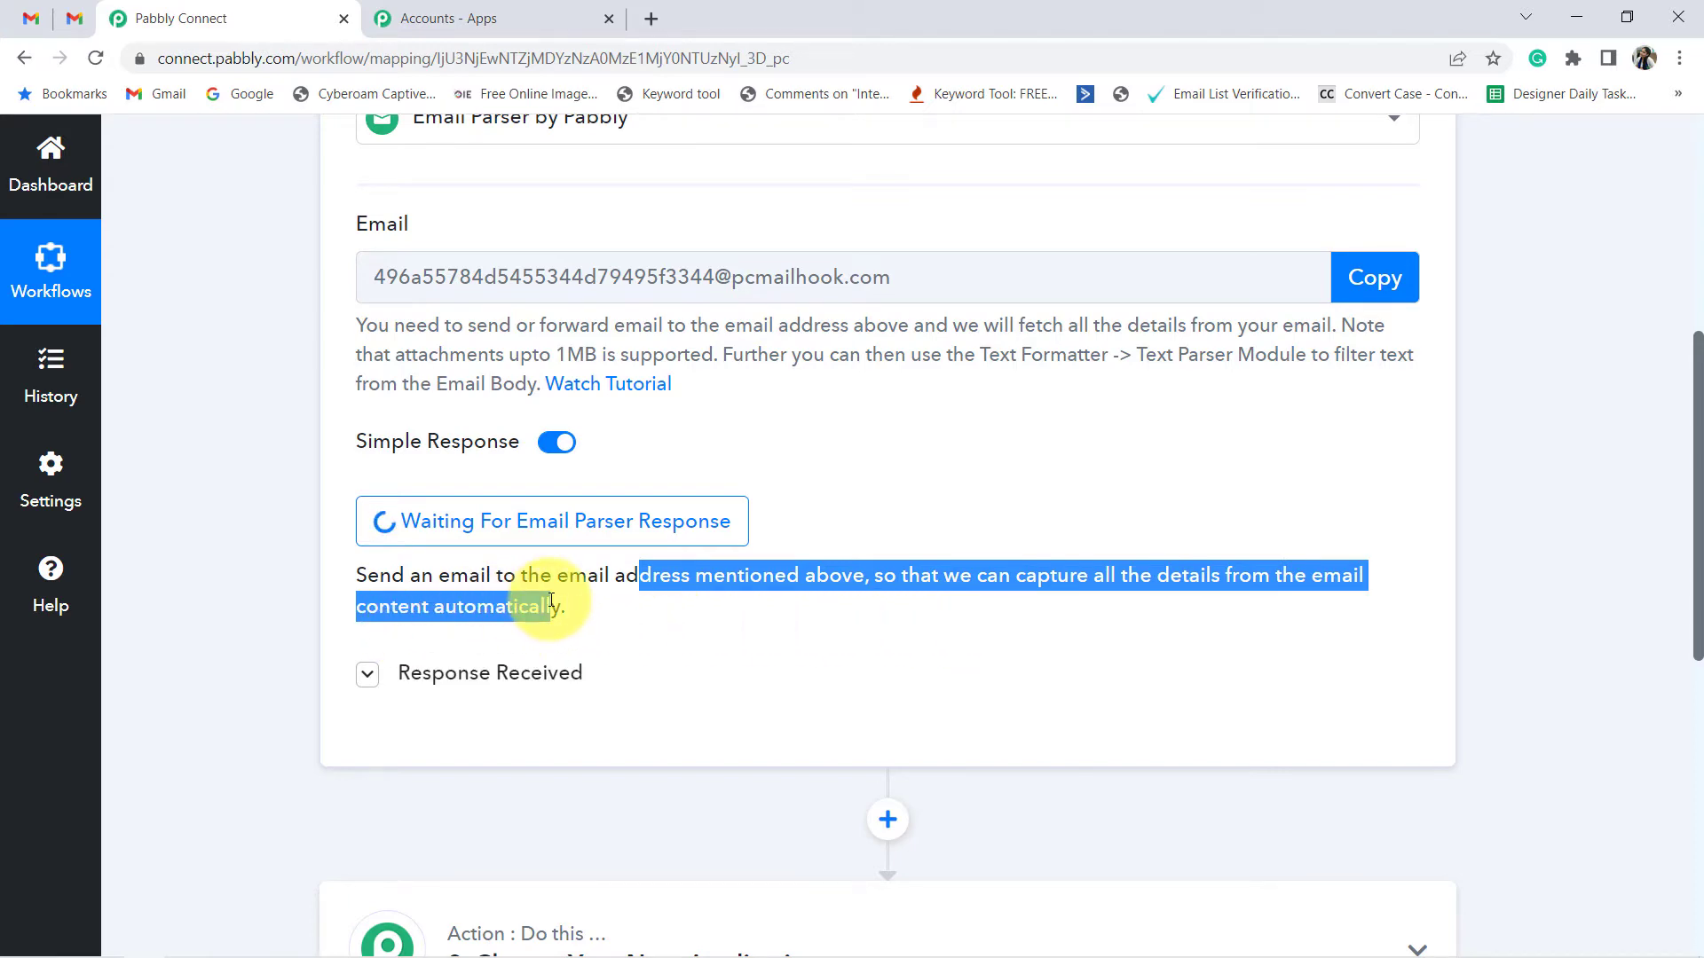
click(74, 18)
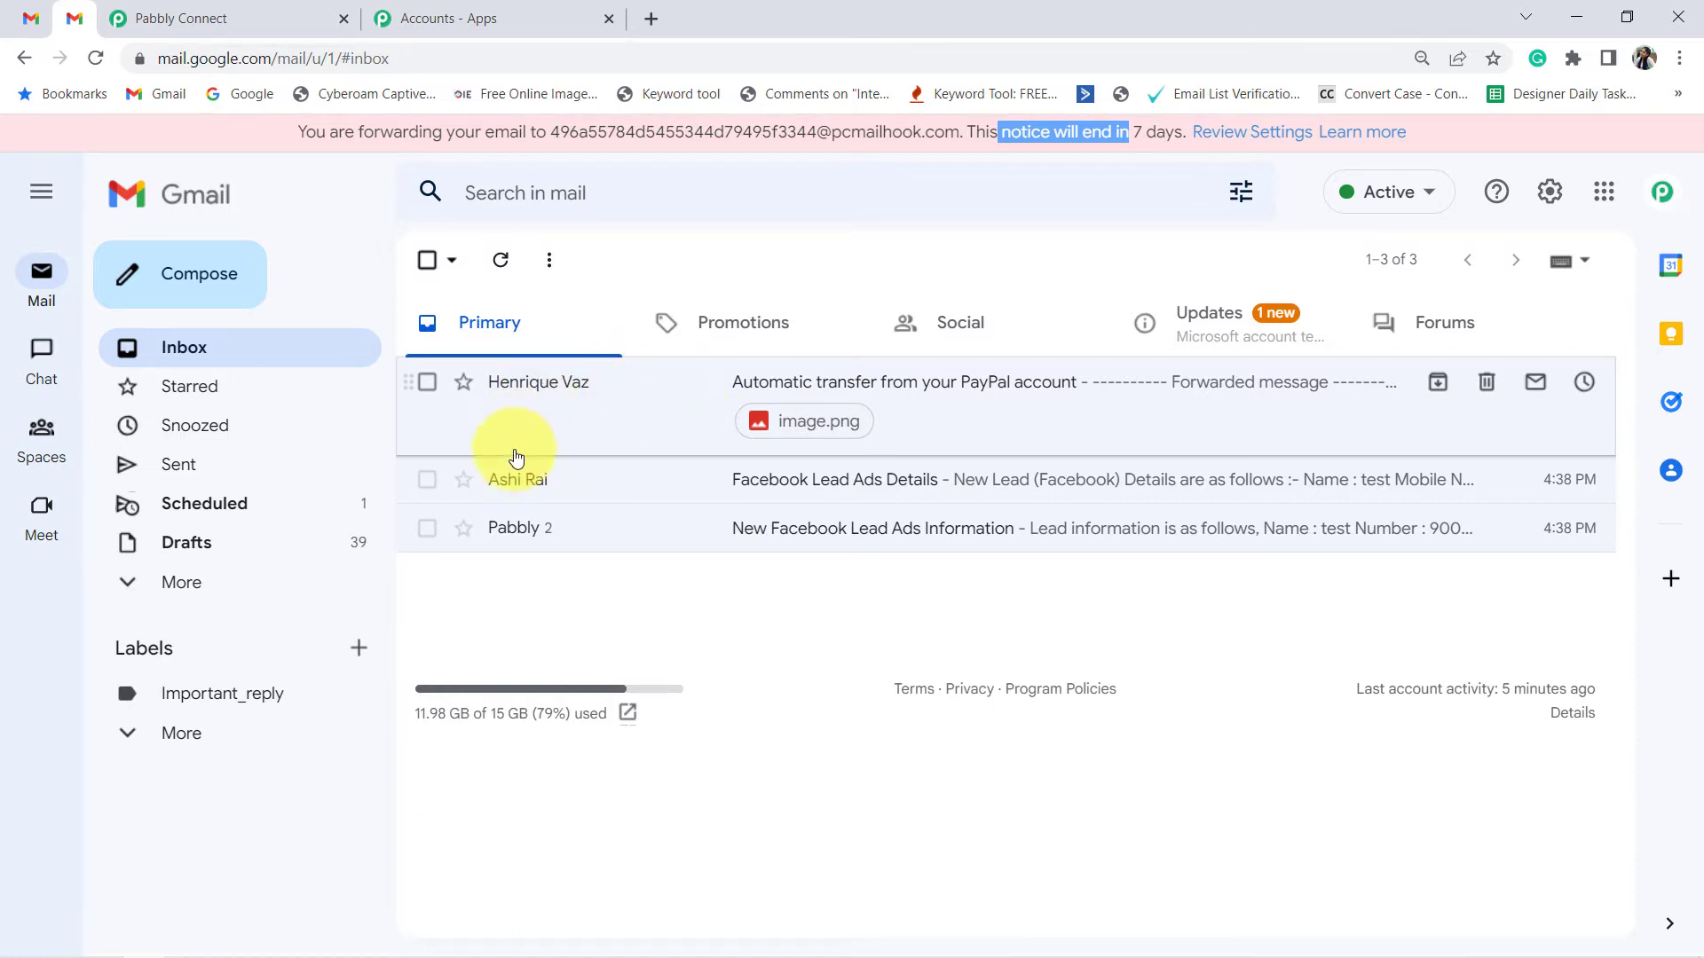
Delete the old forwarded PayPal conversation from the Gmail inbox.
click(236, 10)
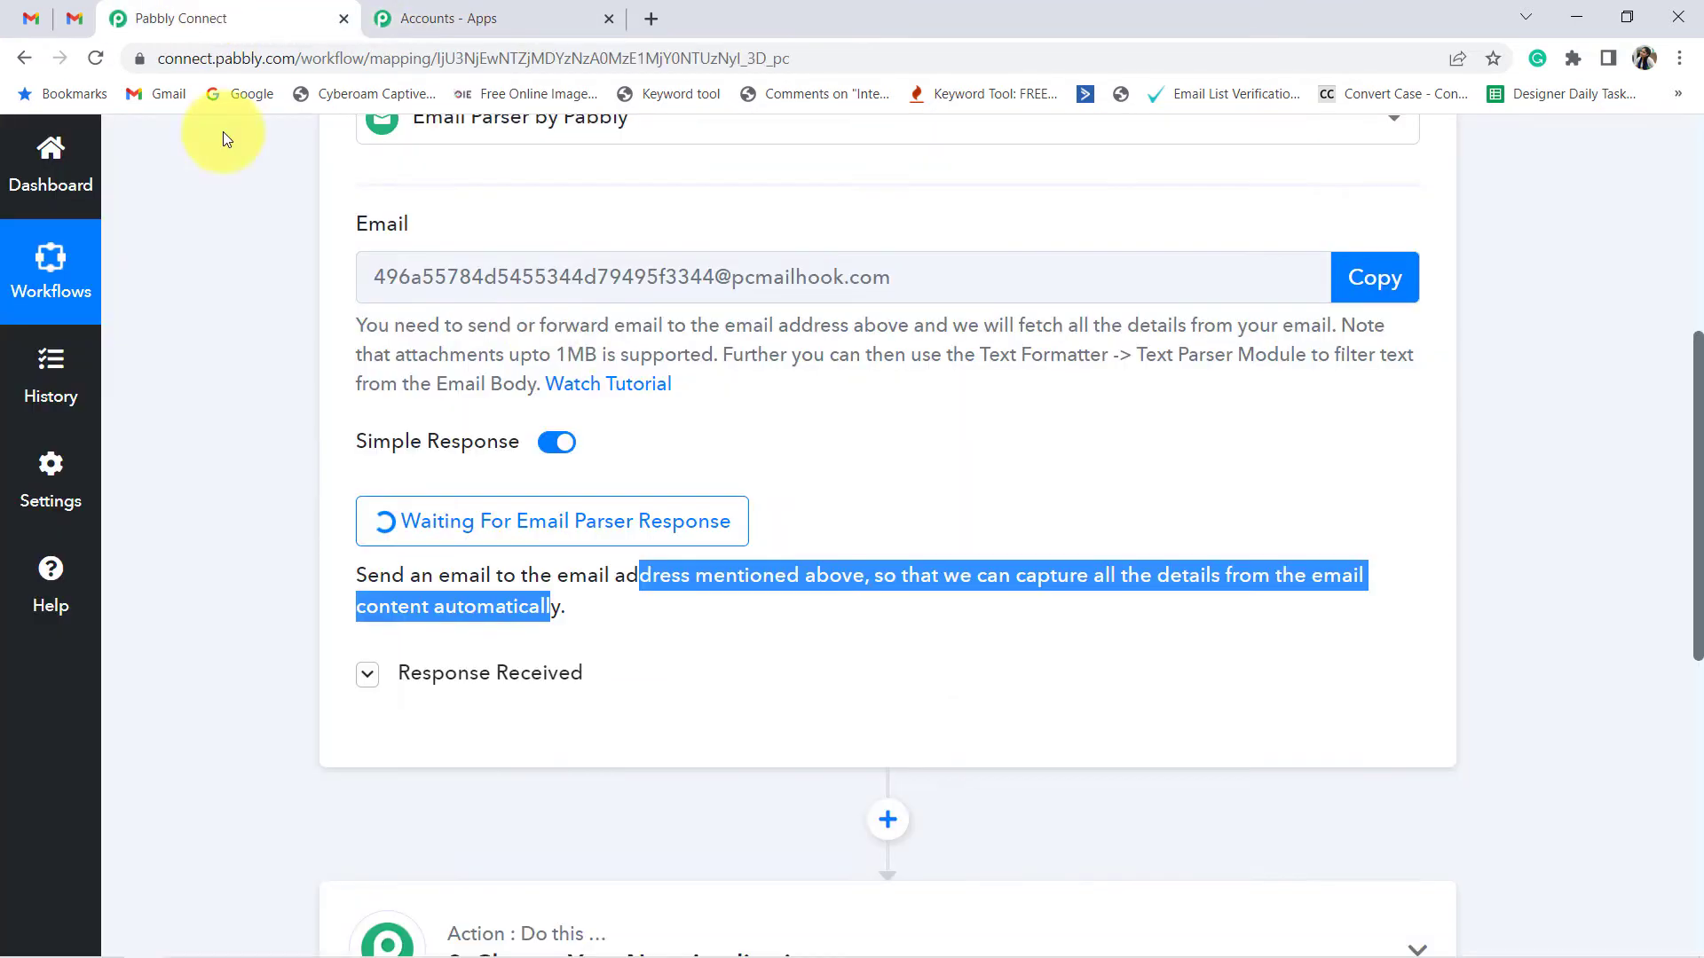
key(ctrl+shift+Tab)
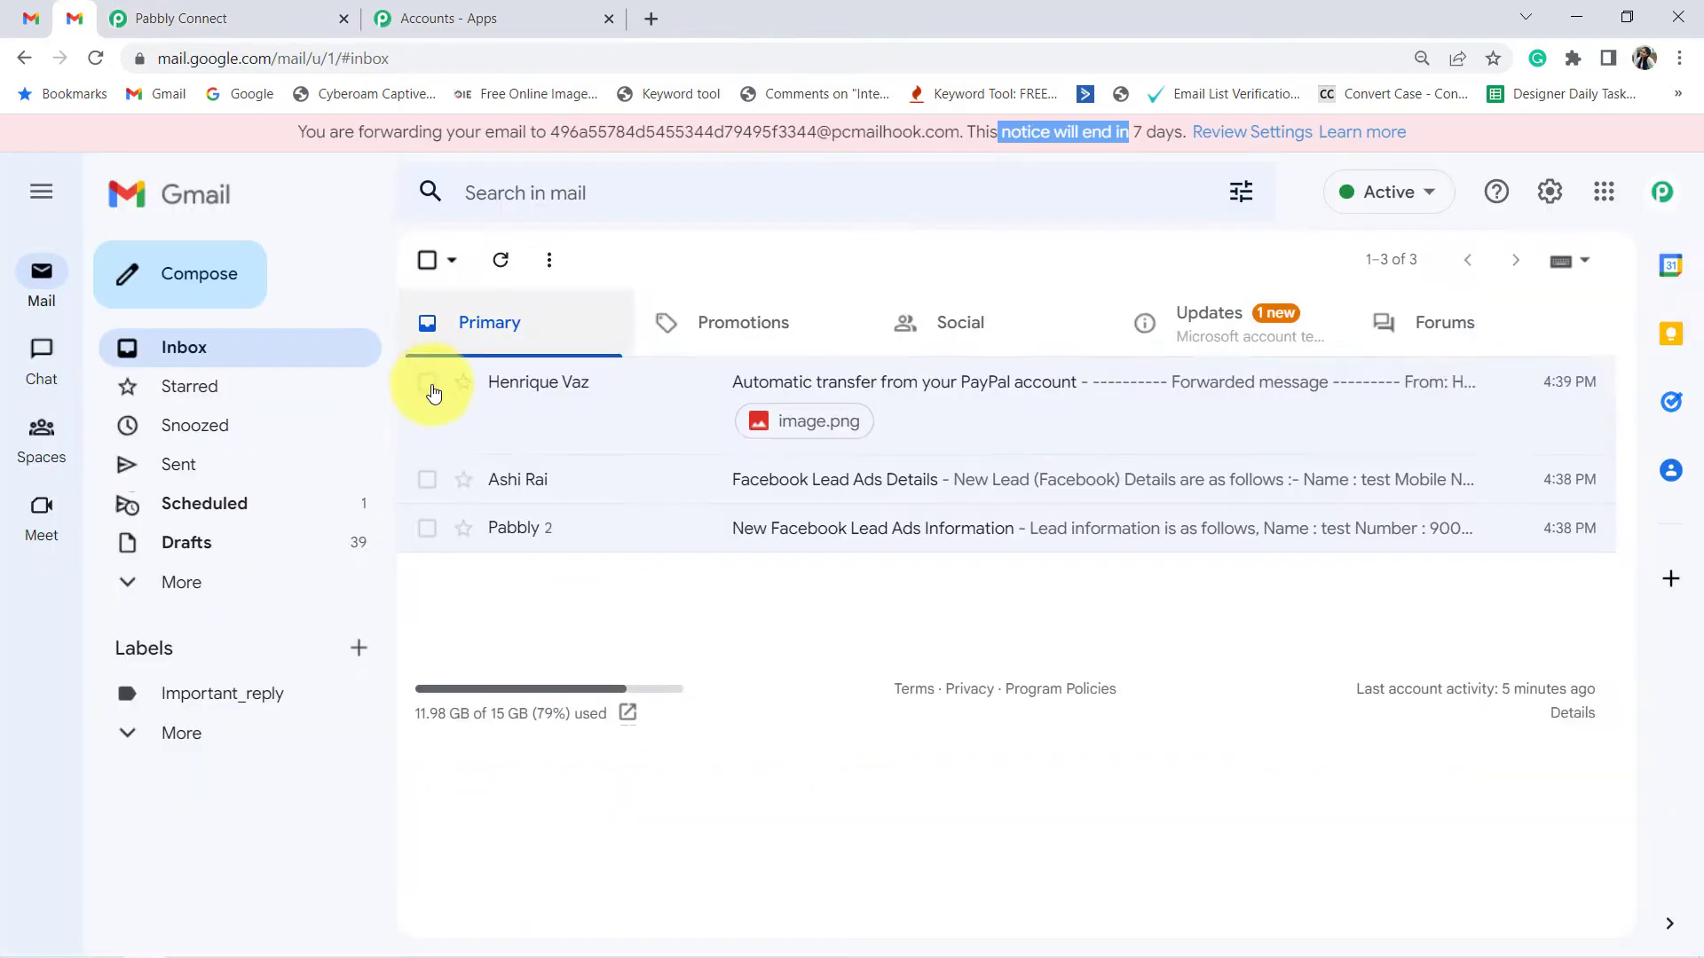
click(427, 382)
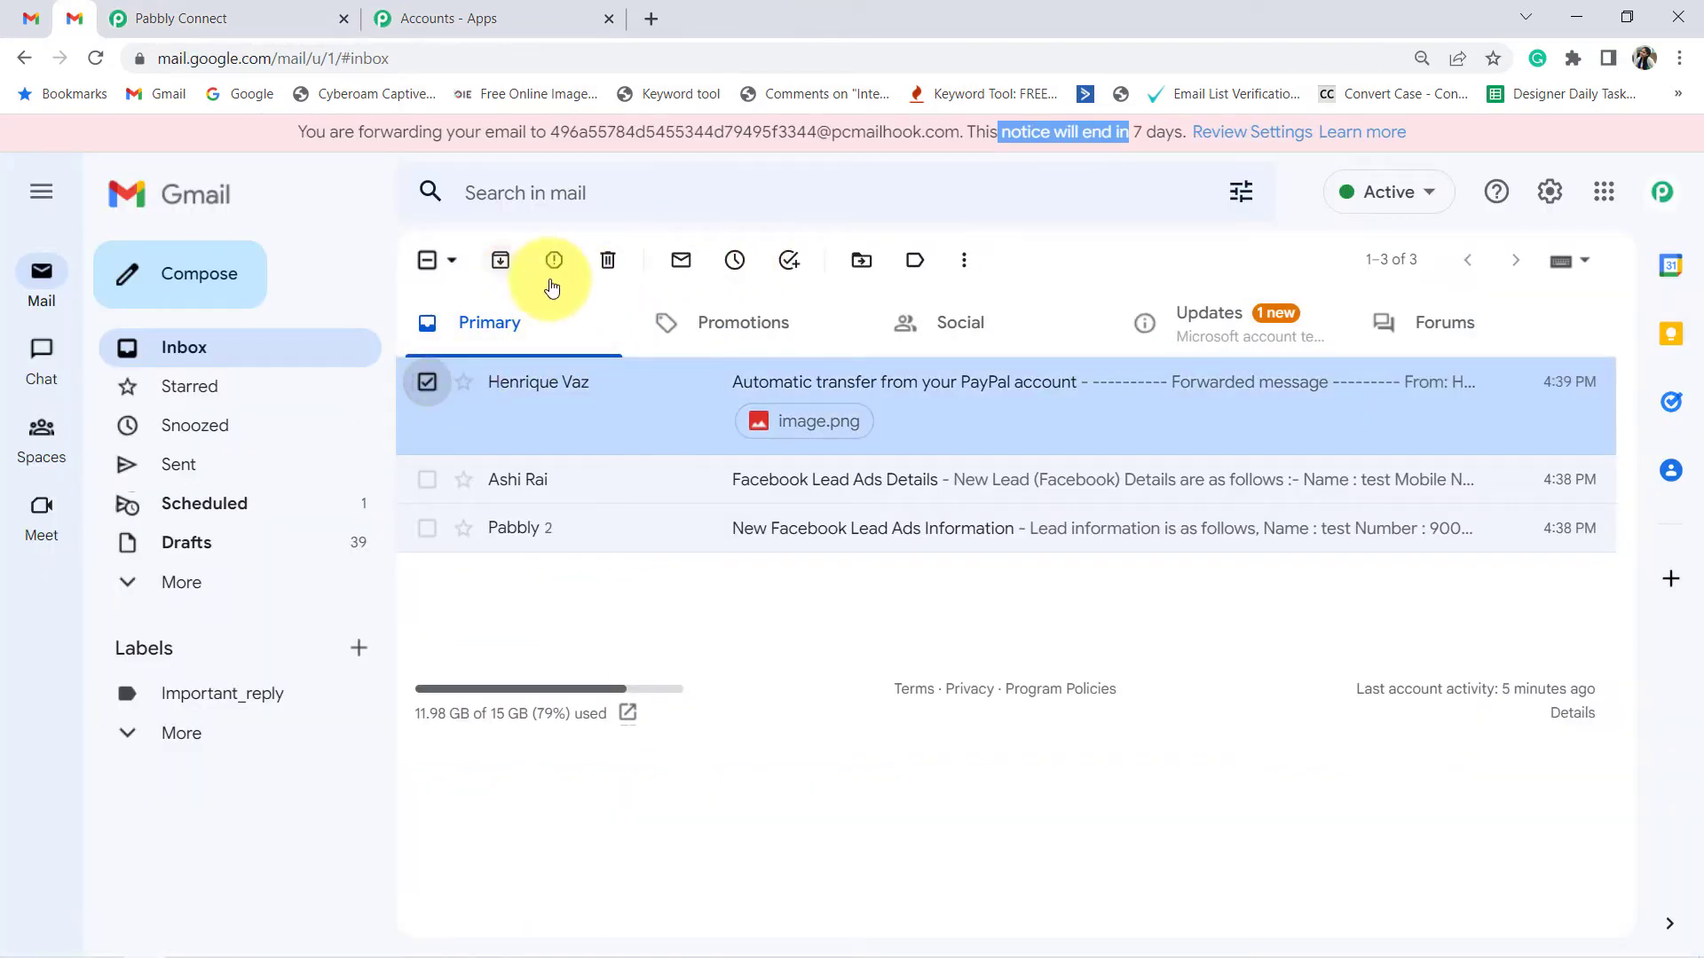
click(607, 260)
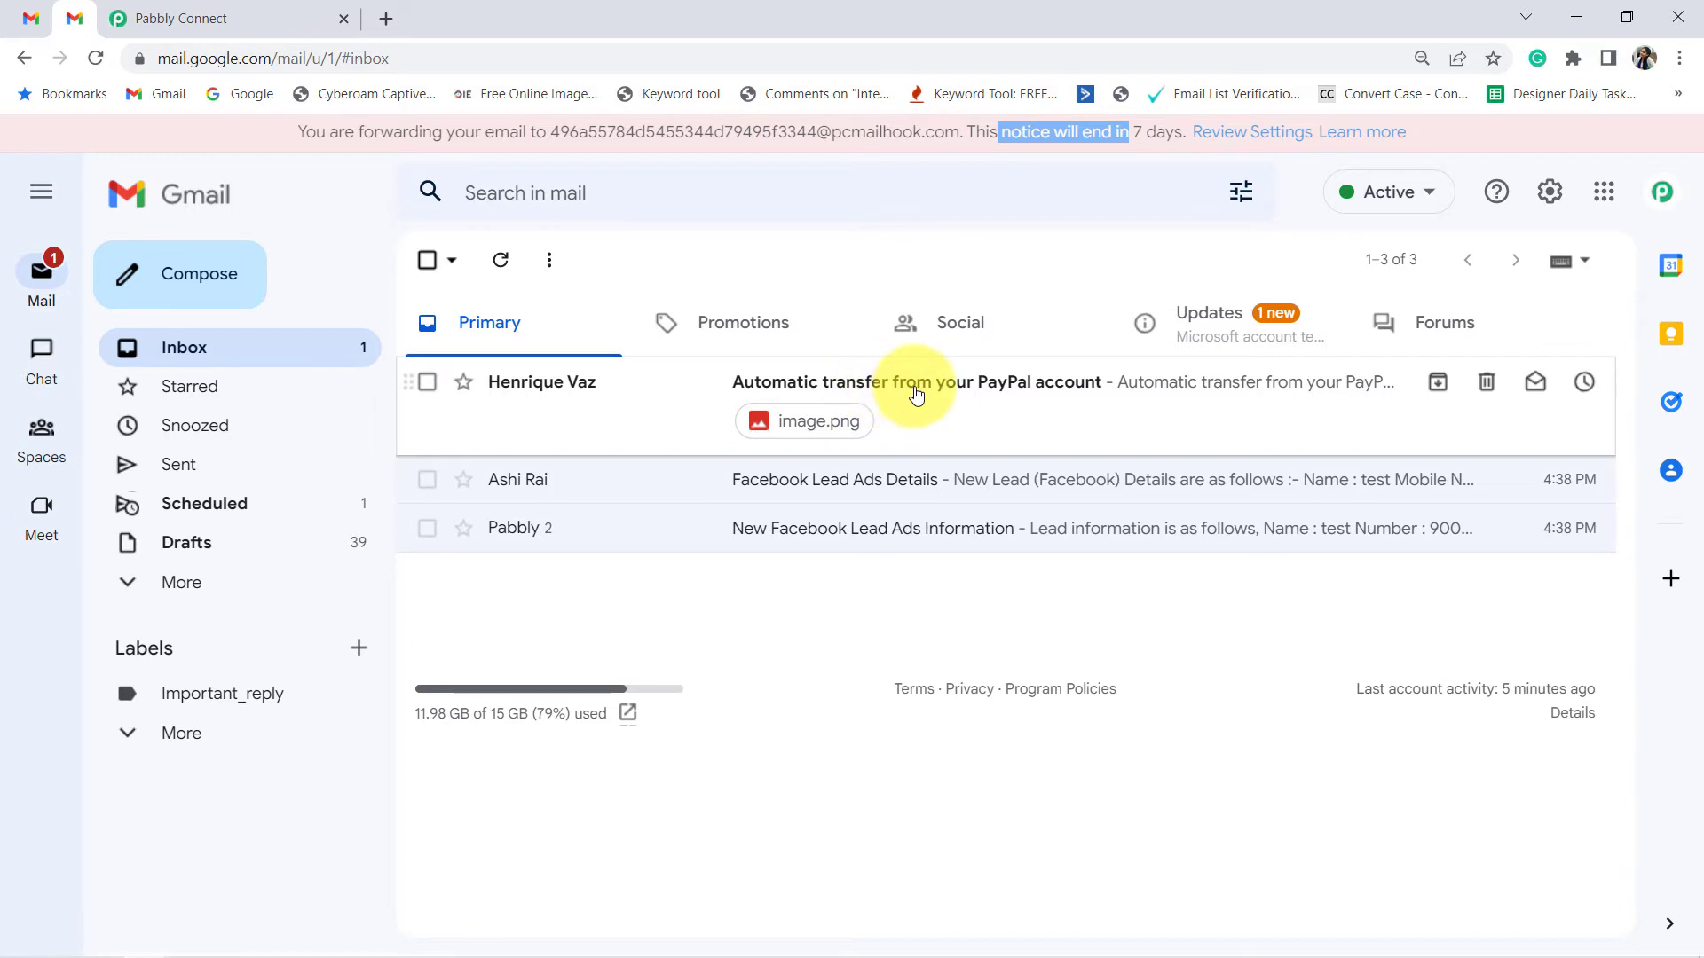
Read the new PayPal automatic transfer email, then return to the Email Parser step.
click(917, 396)
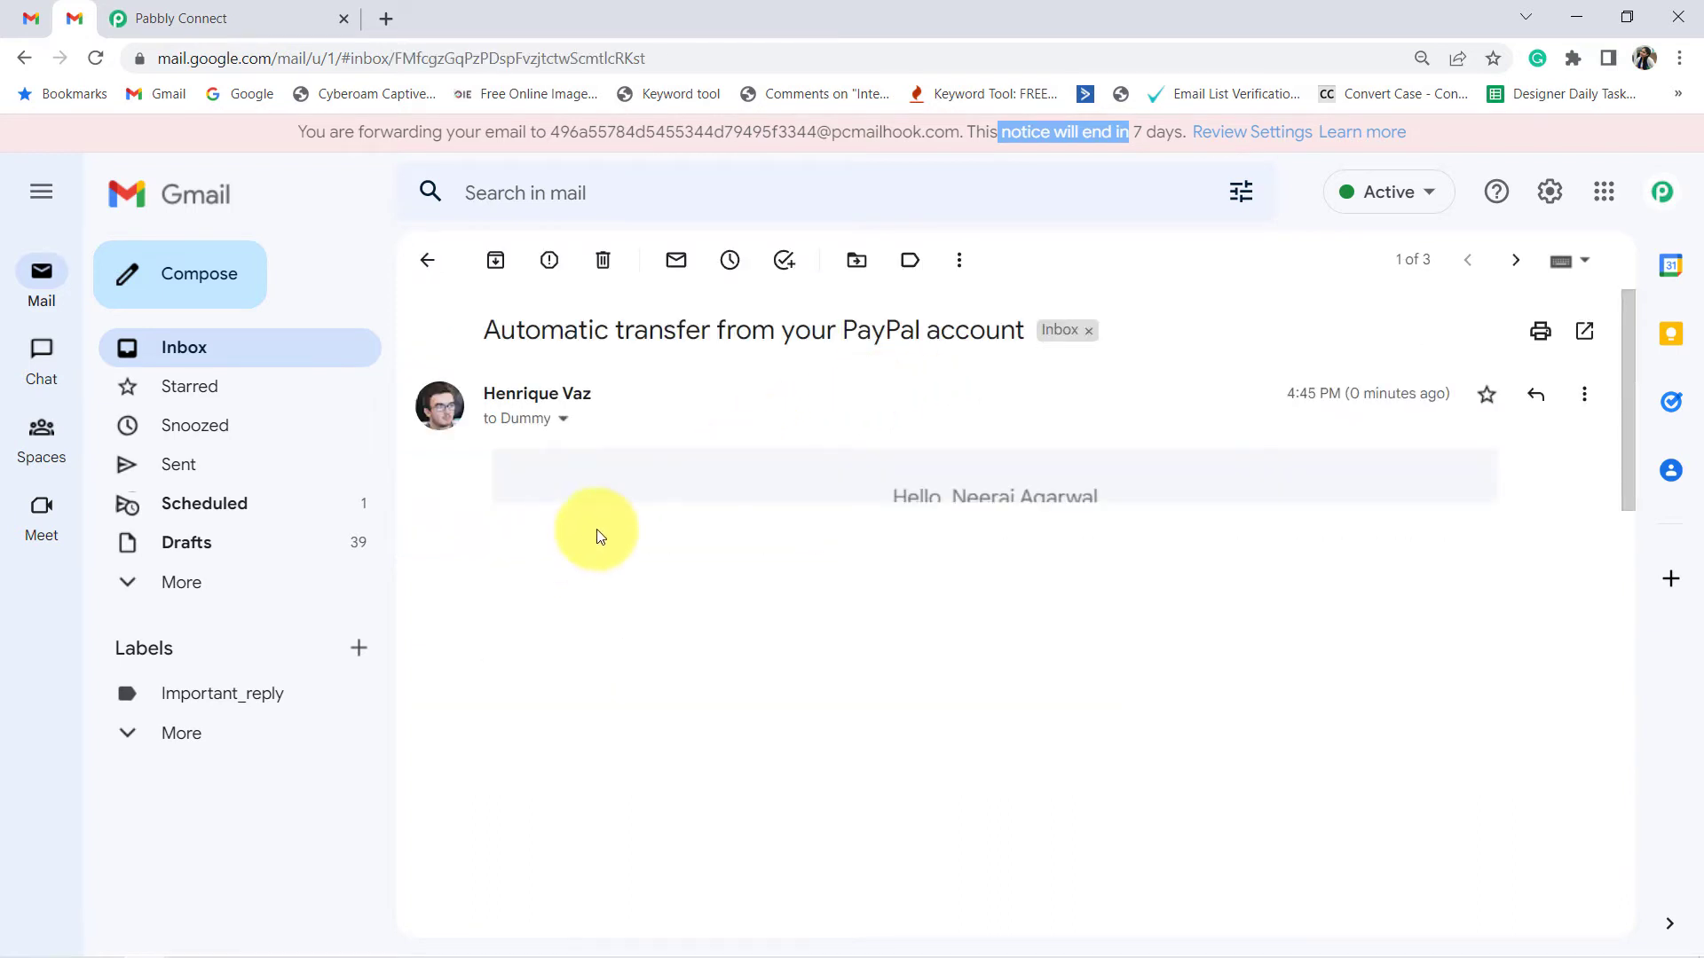
drag(584, 332, 932, 350)
scroll(945, 390, down, 1)
scroll(914, 470, down, 5)
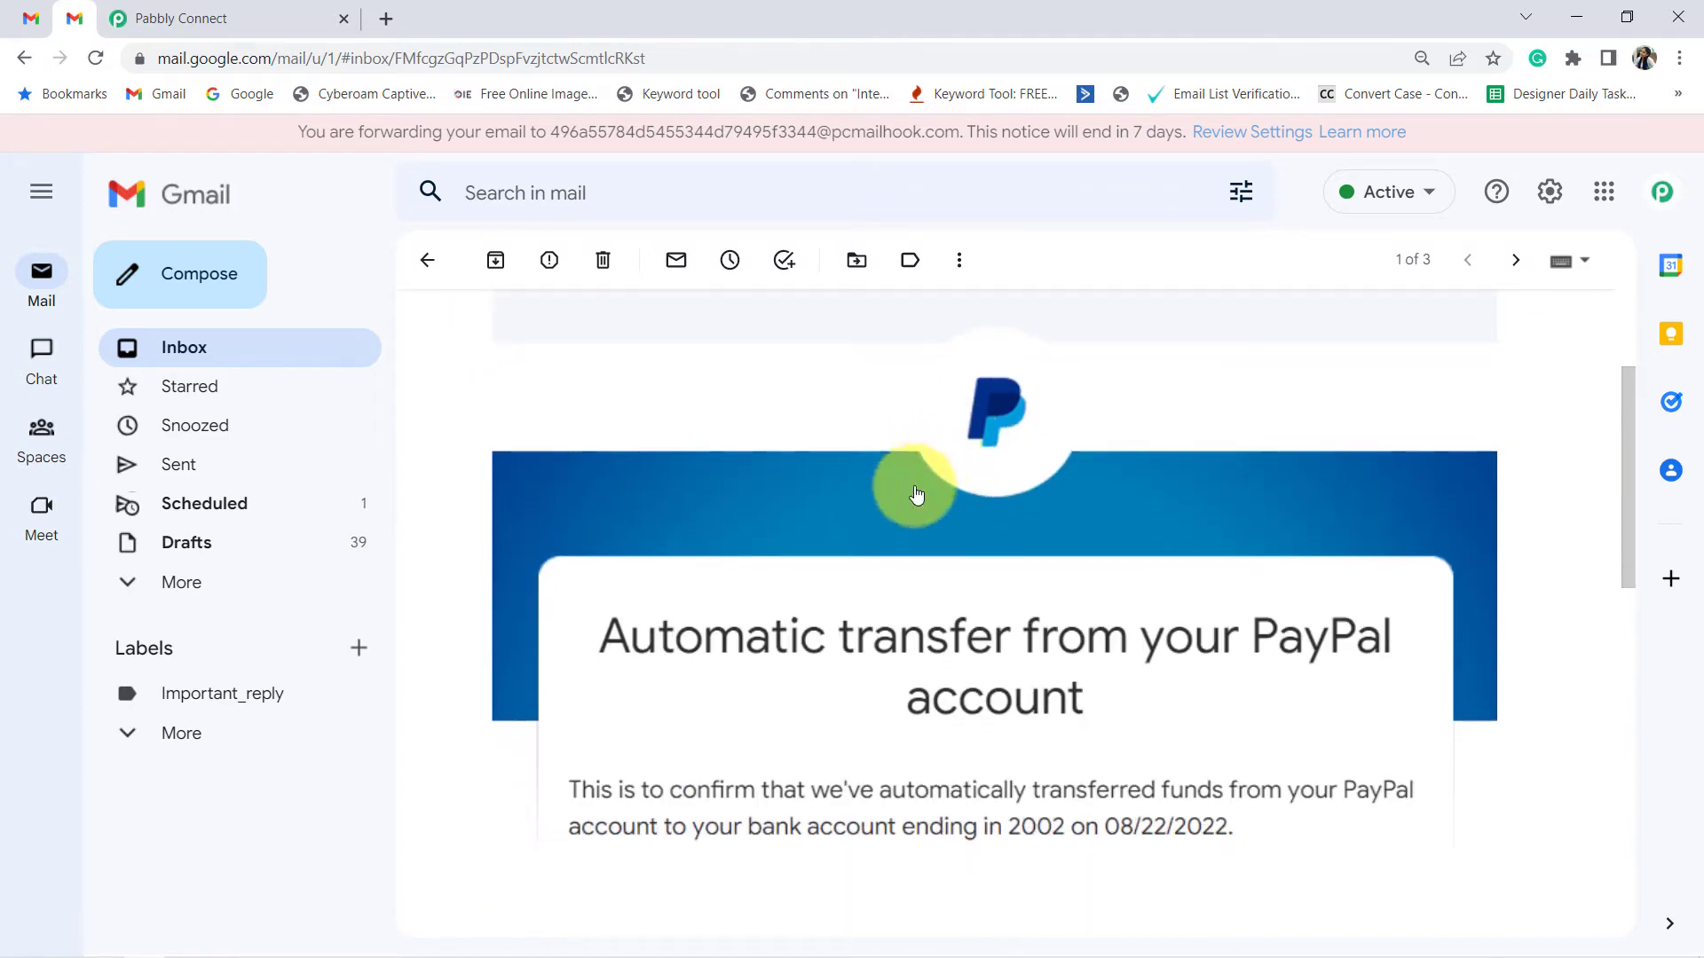
scroll(897, 509, up, 7)
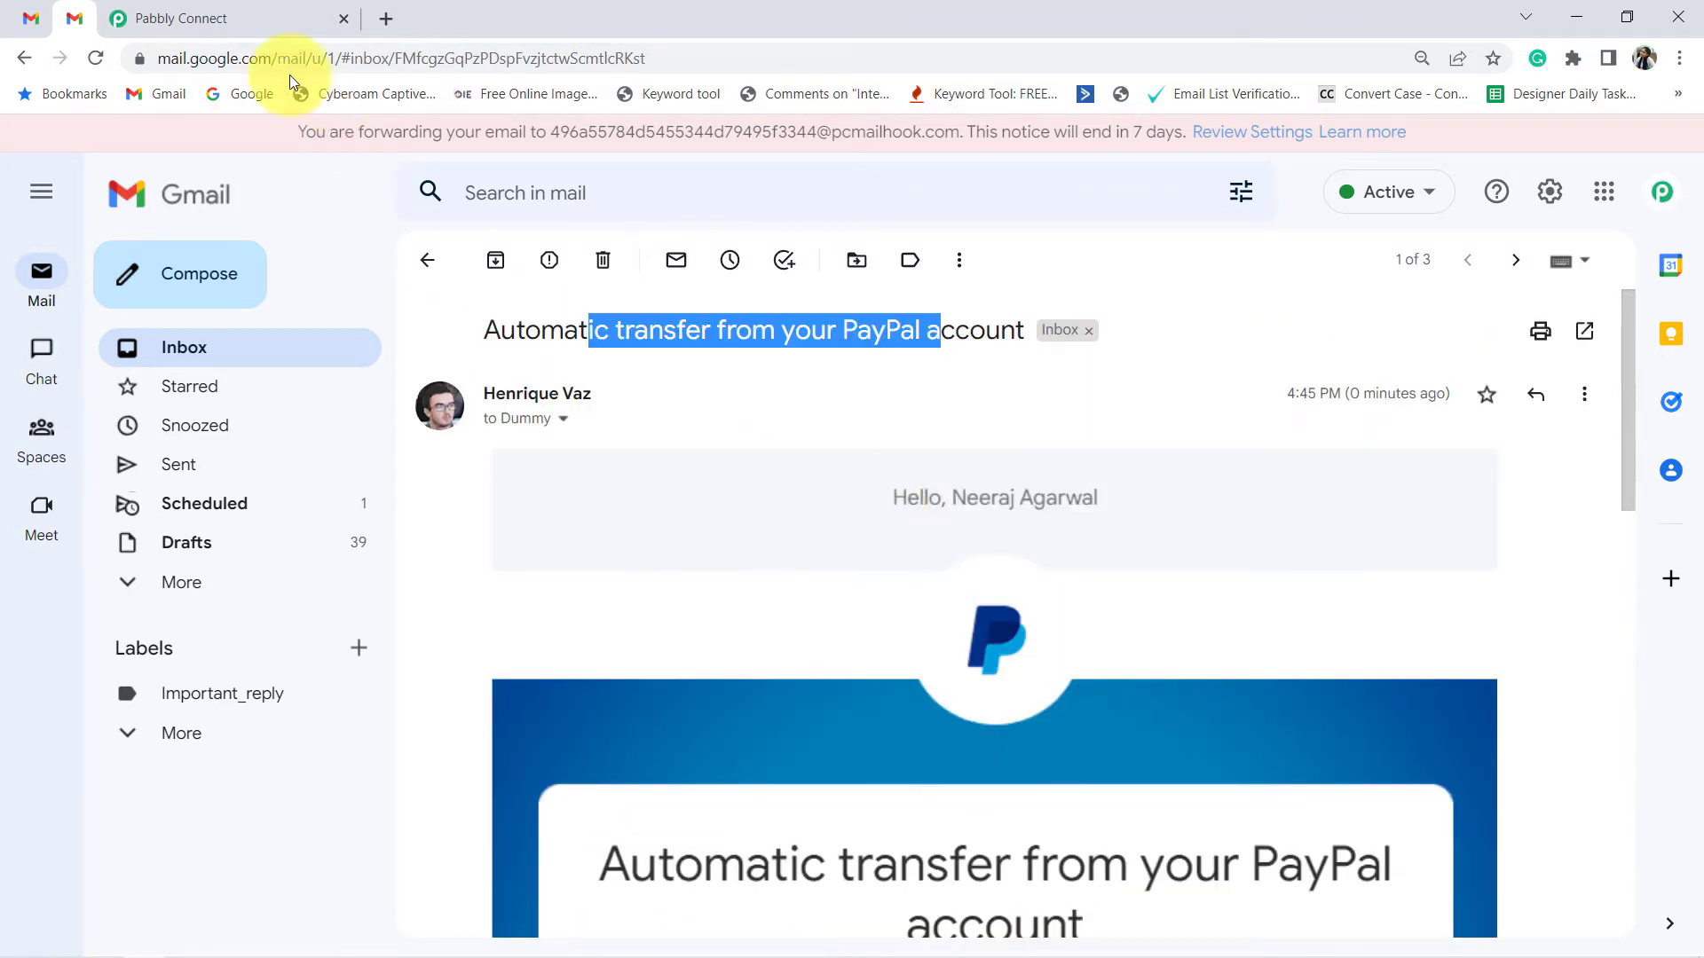
click(221, 11)
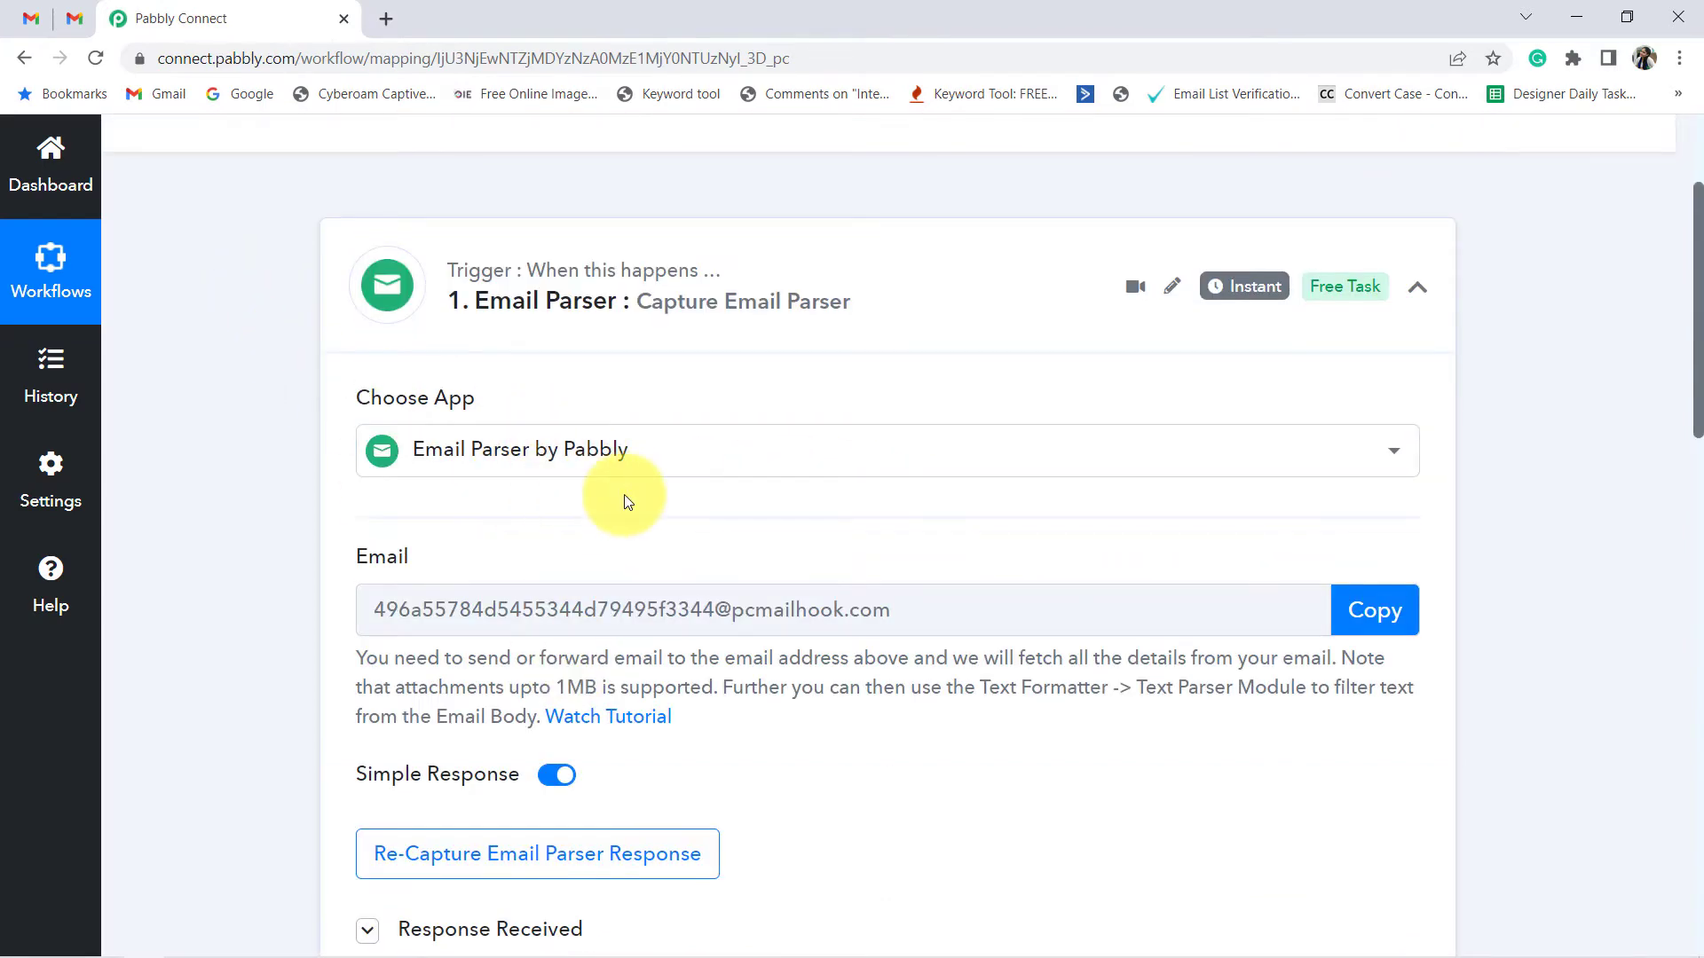
Enlarge the Body Text field, select the captured PayPal transfer message, and compare it with the Gmail email.
scroll(628, 495, down, 2)
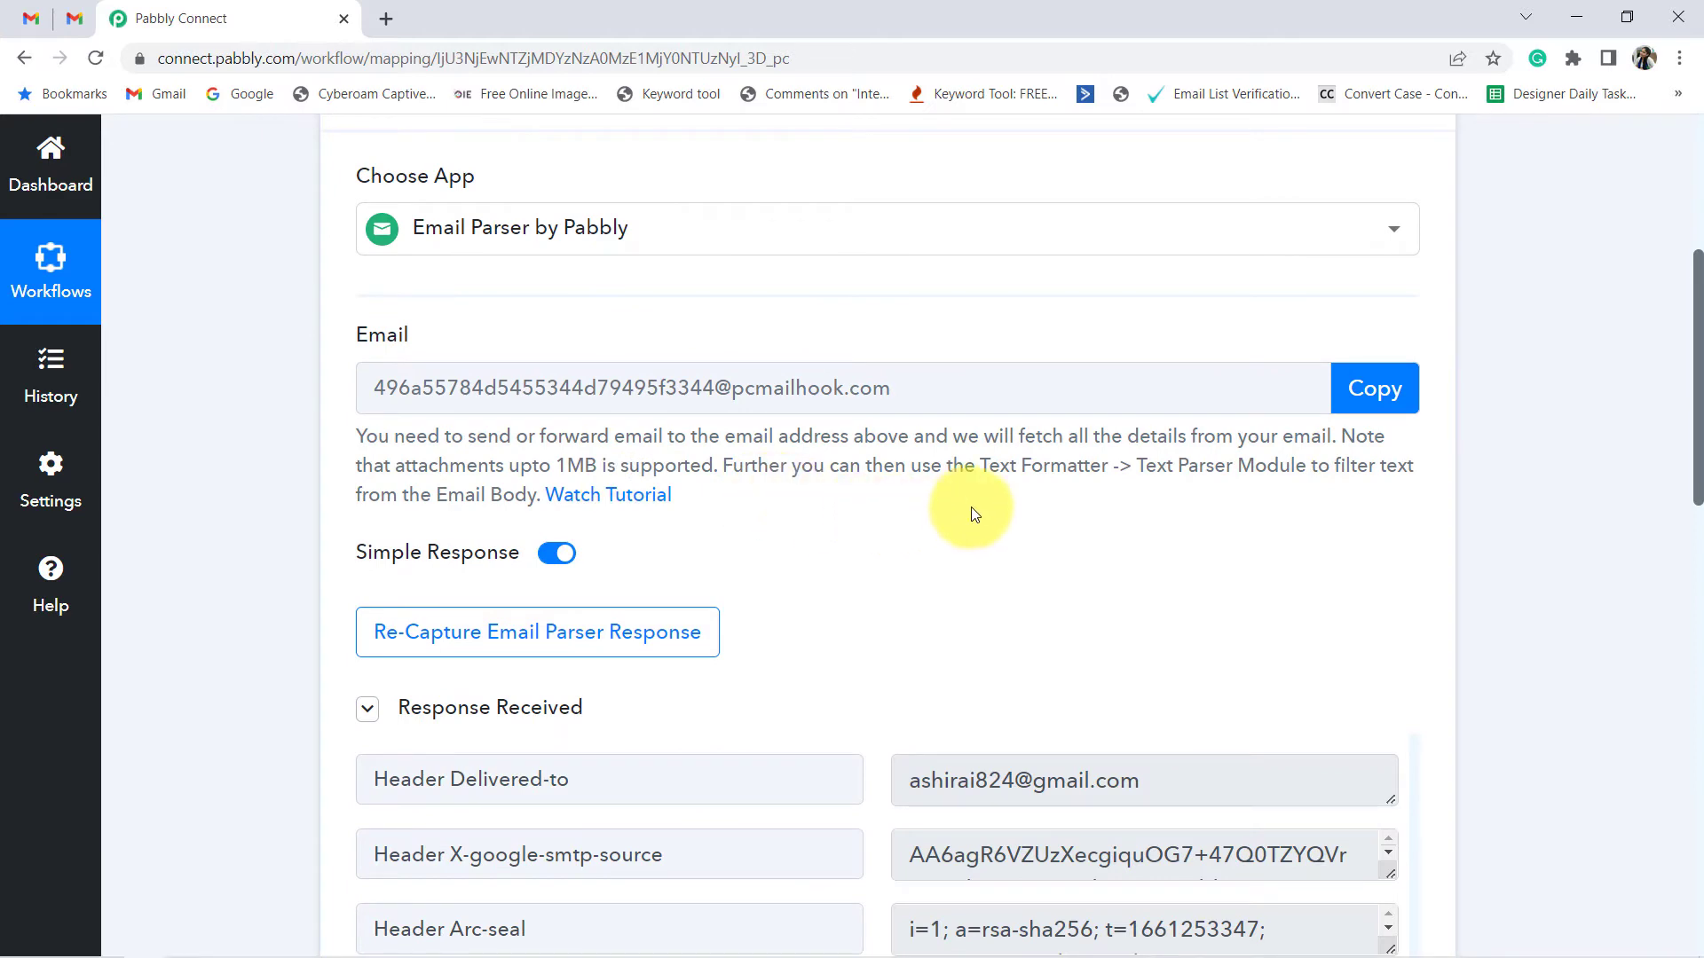
scroll(971, 509, down, 3)
scroll(971, 510, down, 3)
drag(1414, 465, 1415, 753)
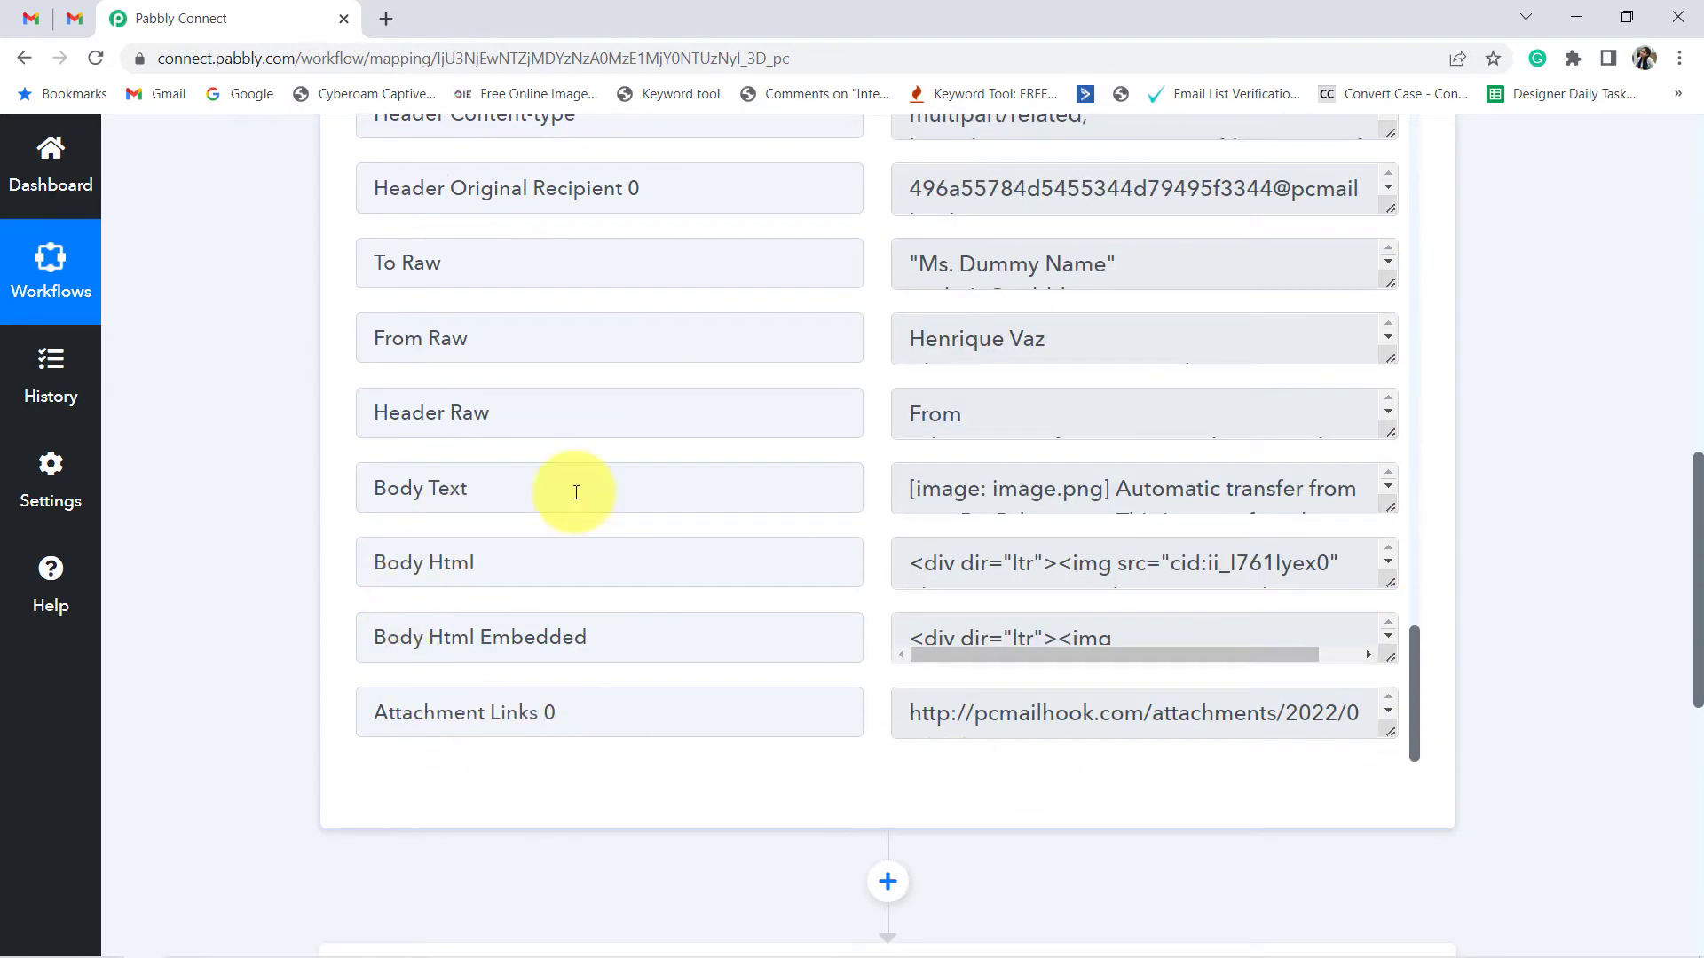
drag(1396, 513, 1365, 692)
click(1162, 498)
drag(1132, 498, 1237, 625)
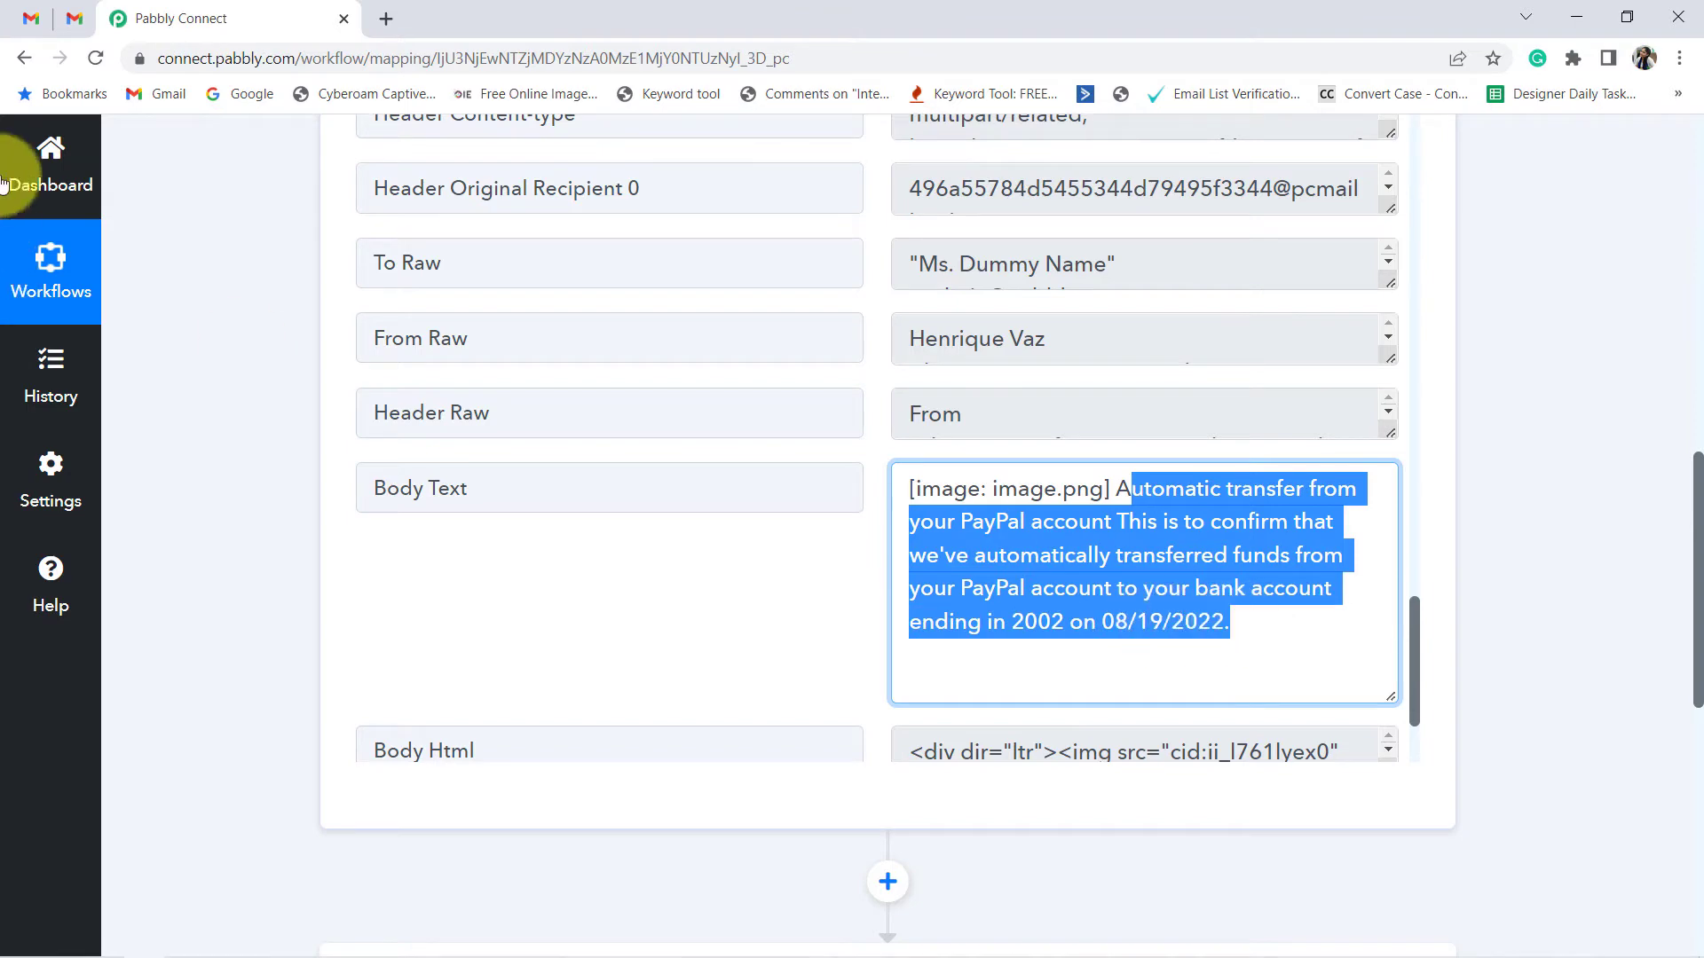
click(75, 27)
scroll(768, 417, down, 4)
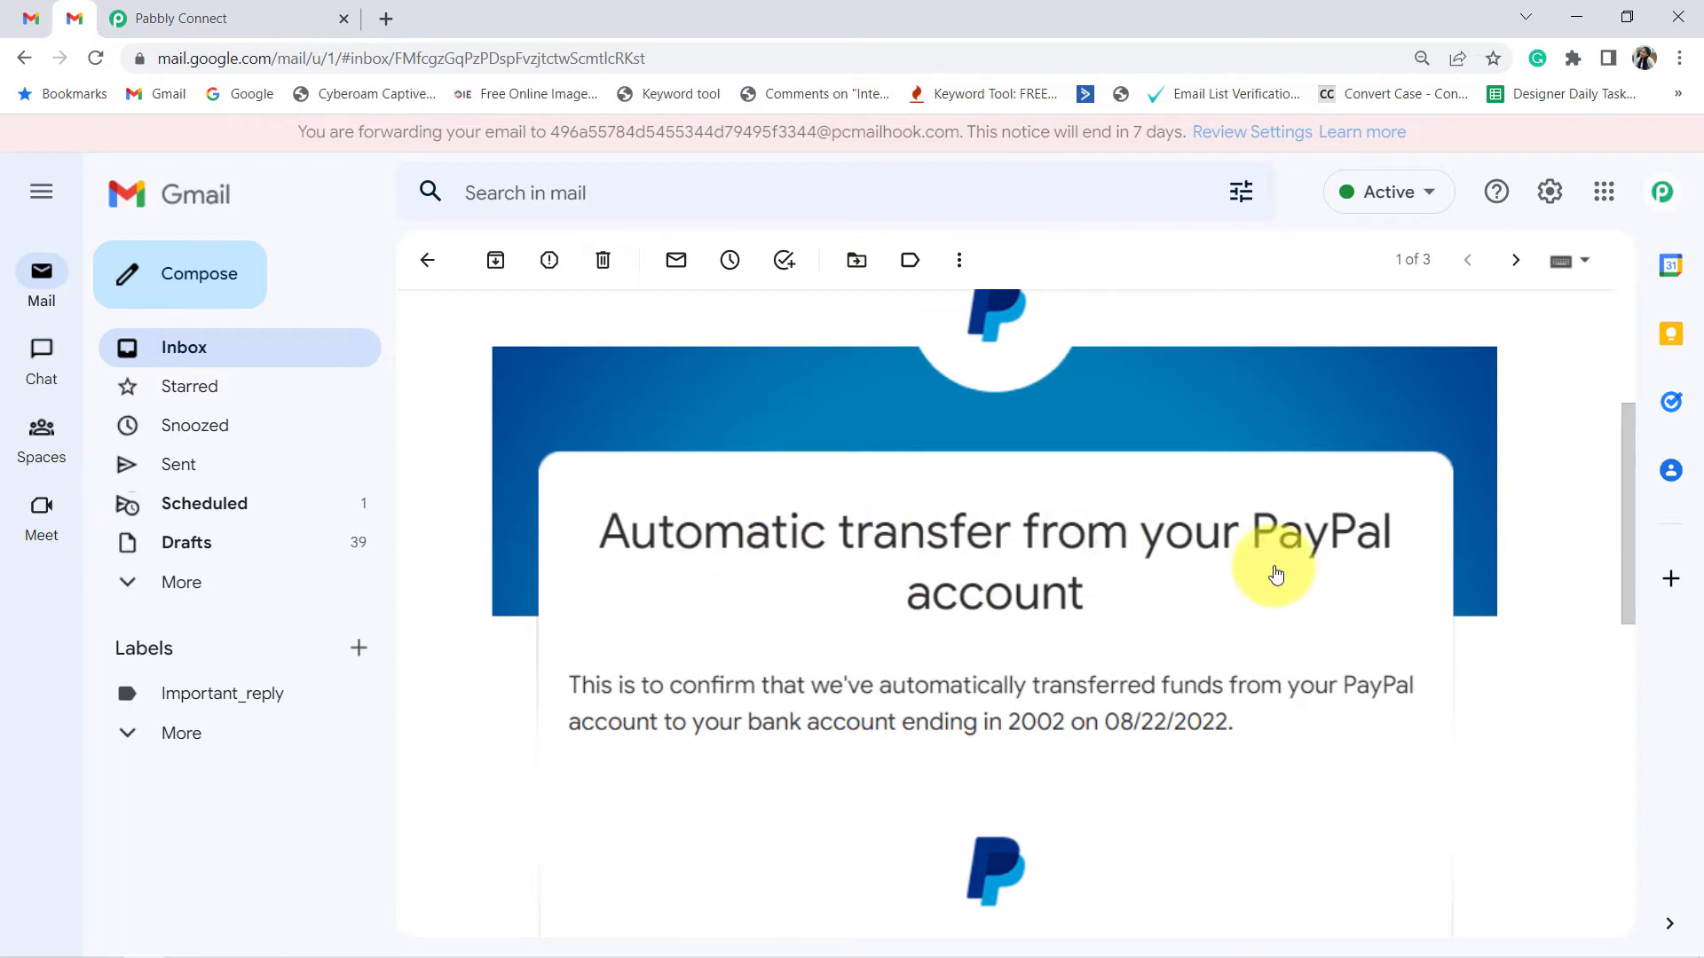
Highlight the PayPal email's subject line in Gmail, then go back to the Pabbly Connect workflow.
scroll(1090, 579, up, 4)
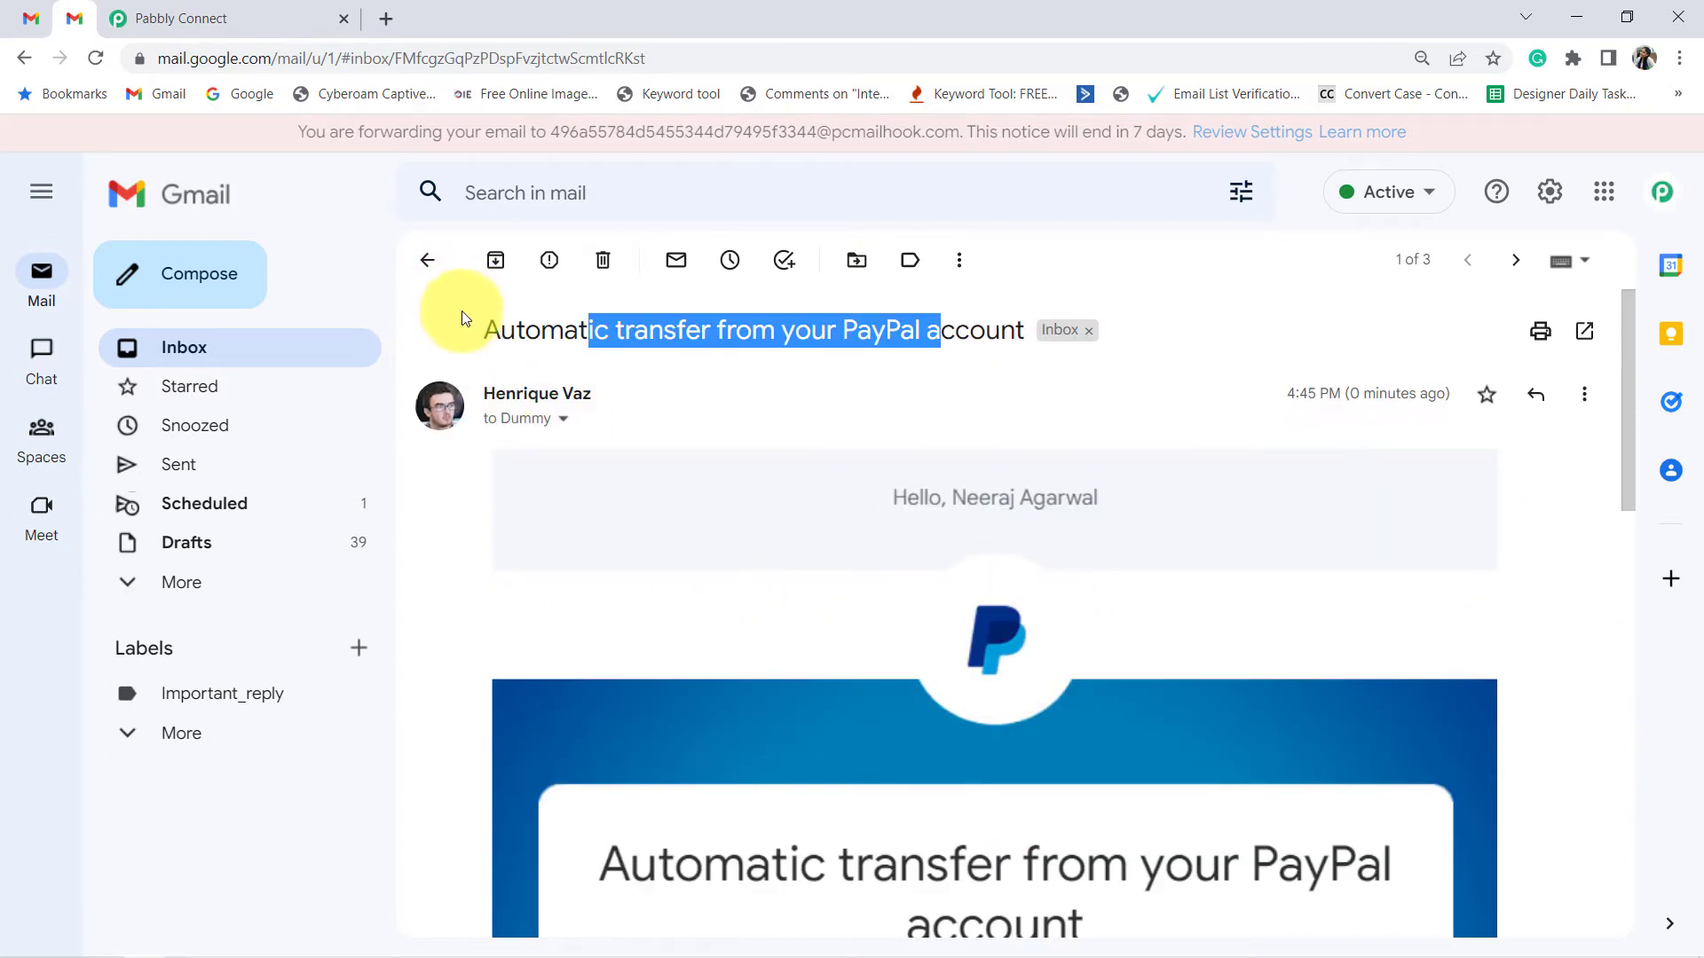
click(484, 334)
drag(487, 334, 865, 308)
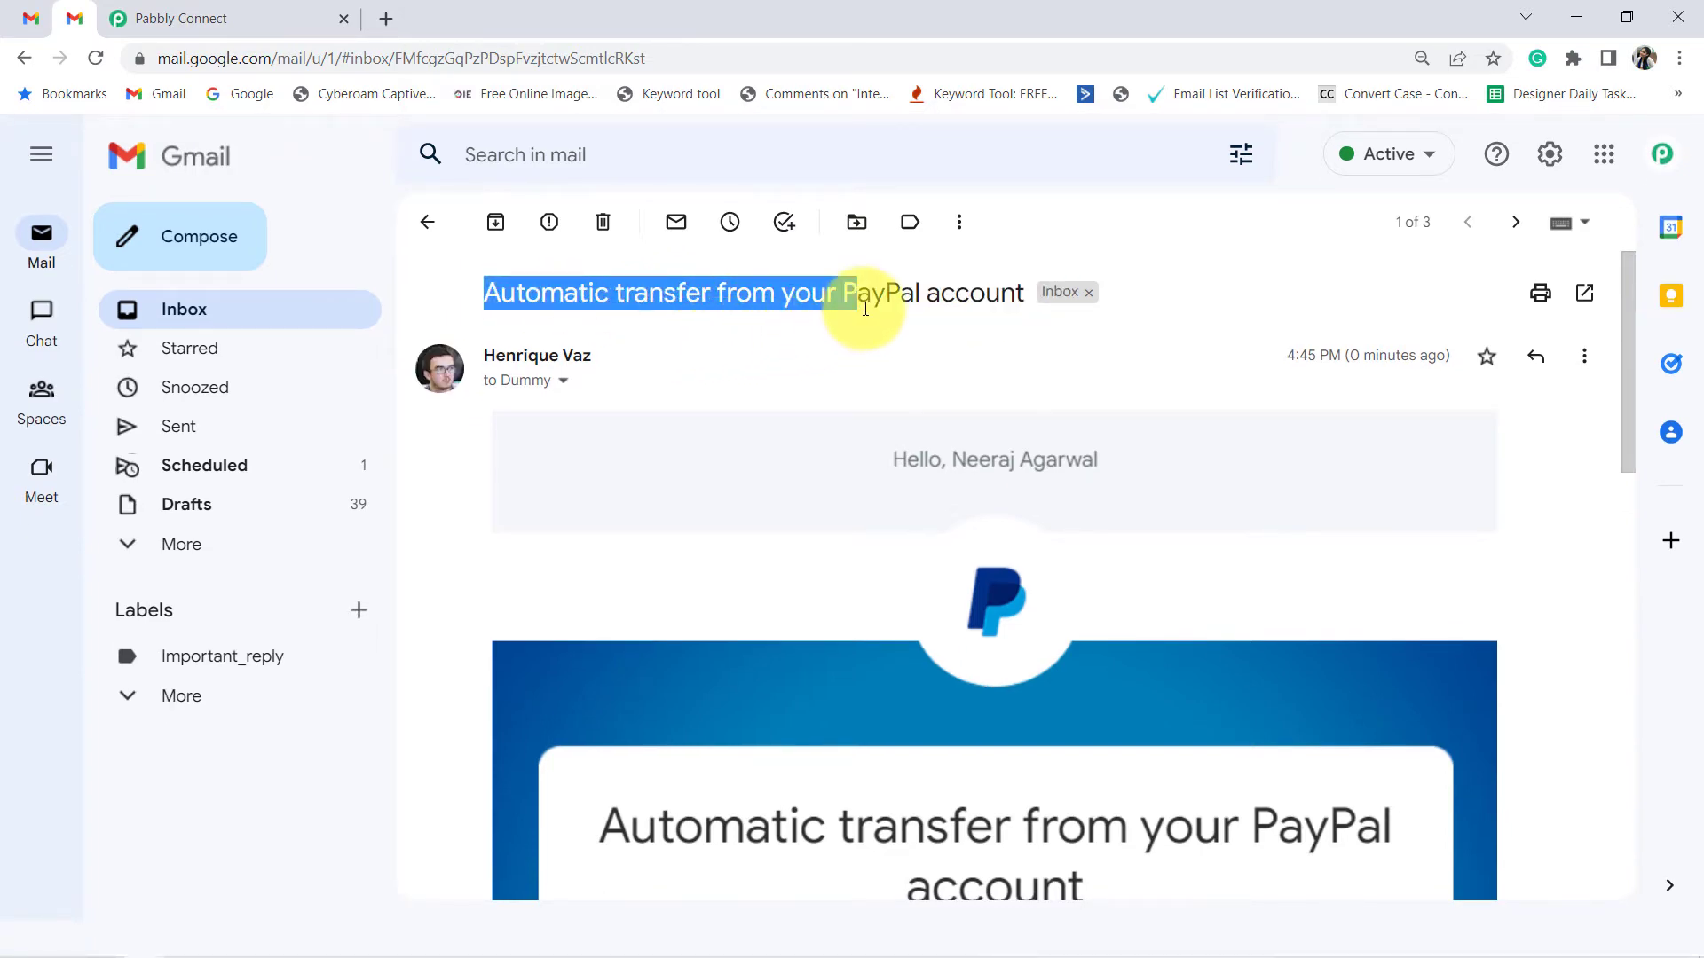
click(204, 18)
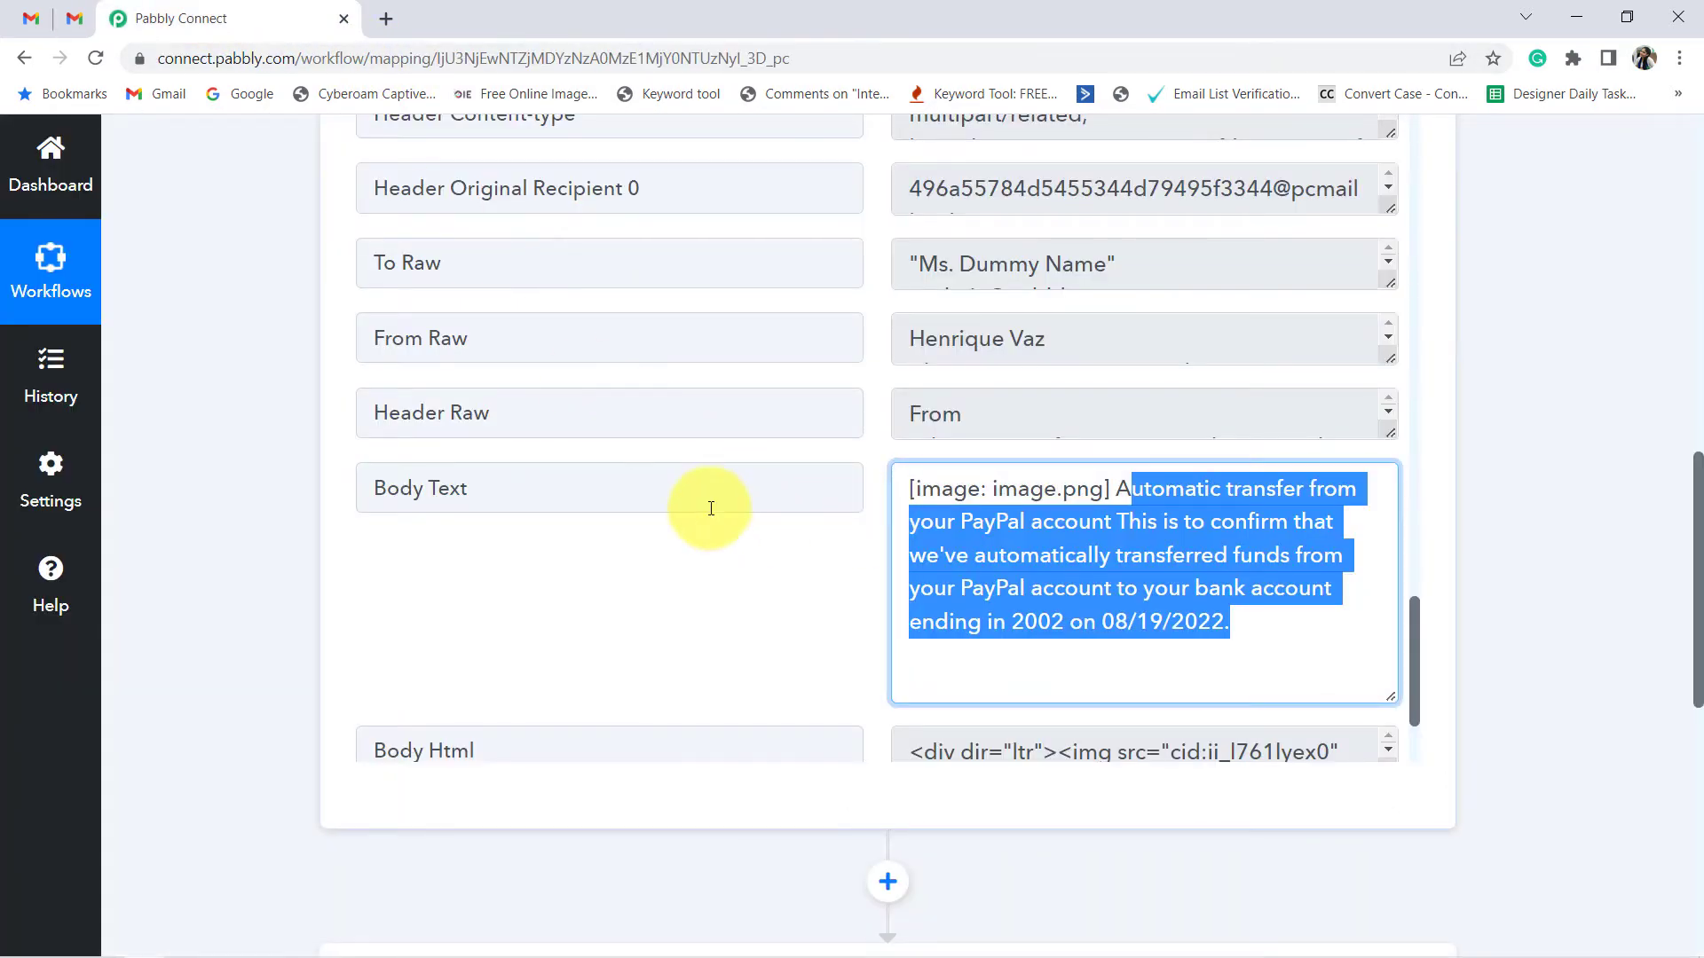
Enlarge and select the captured Subject value, 'Automatic transfer from your PayPal account'.
scroll(710, 513, up, 20)
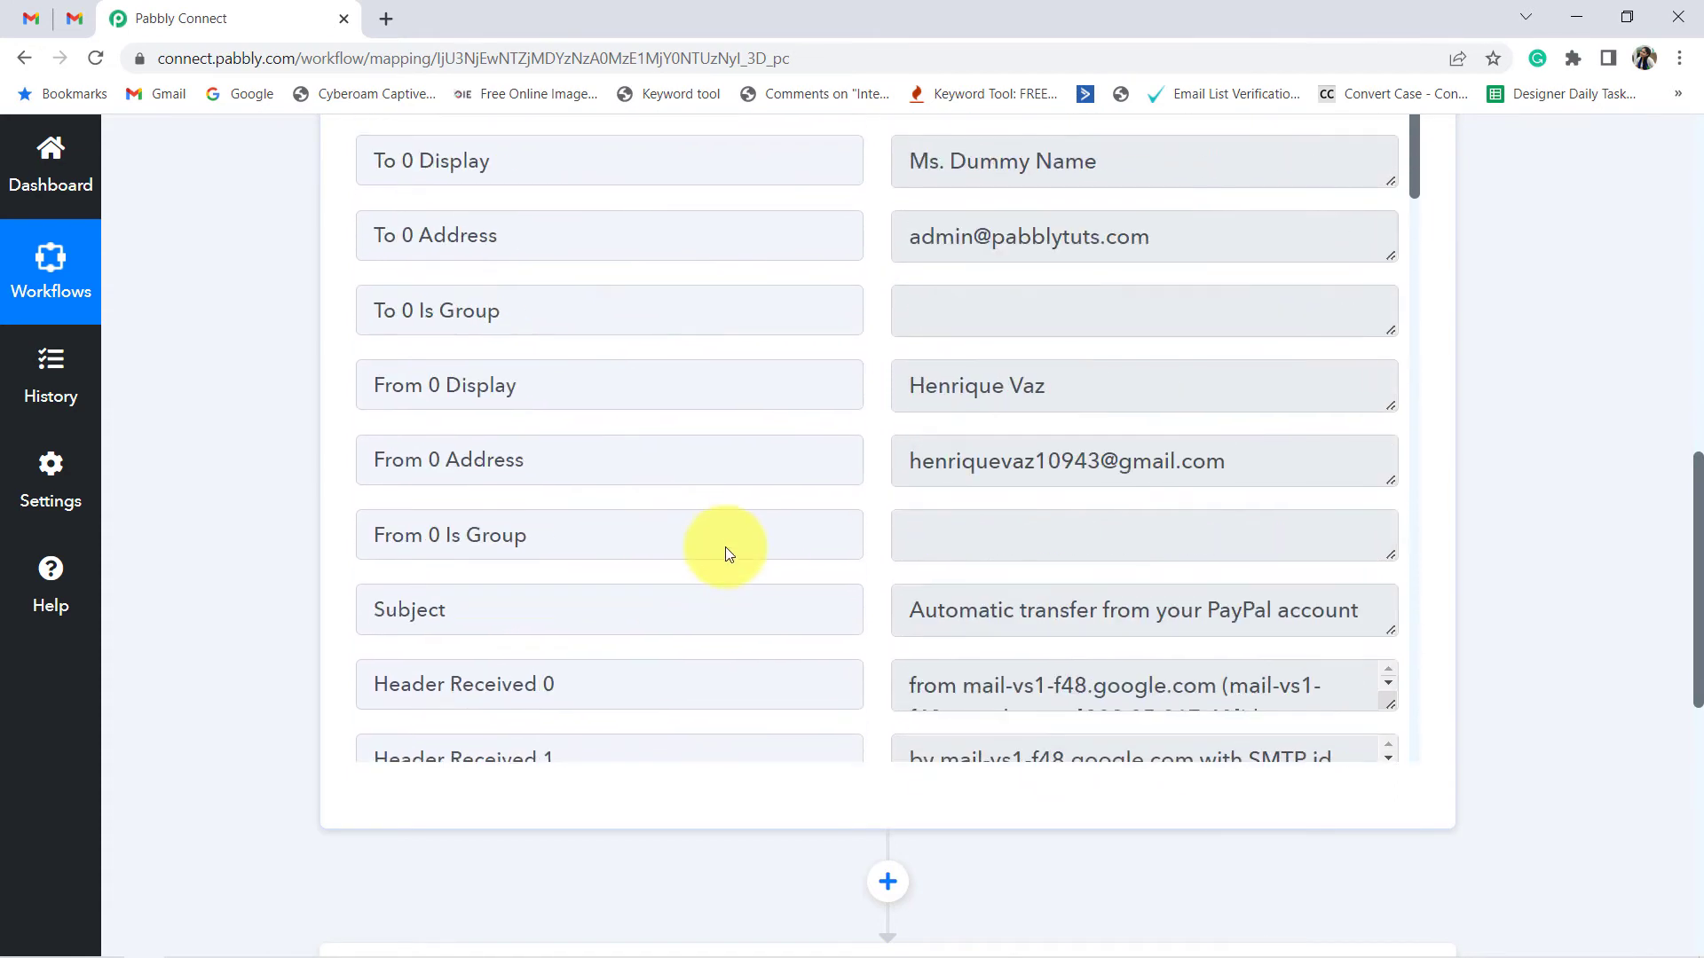
drag(1394, 636, 1367, 741)
scroll(994, 355, down, 3)
drag(959, 391, 1338, 424)
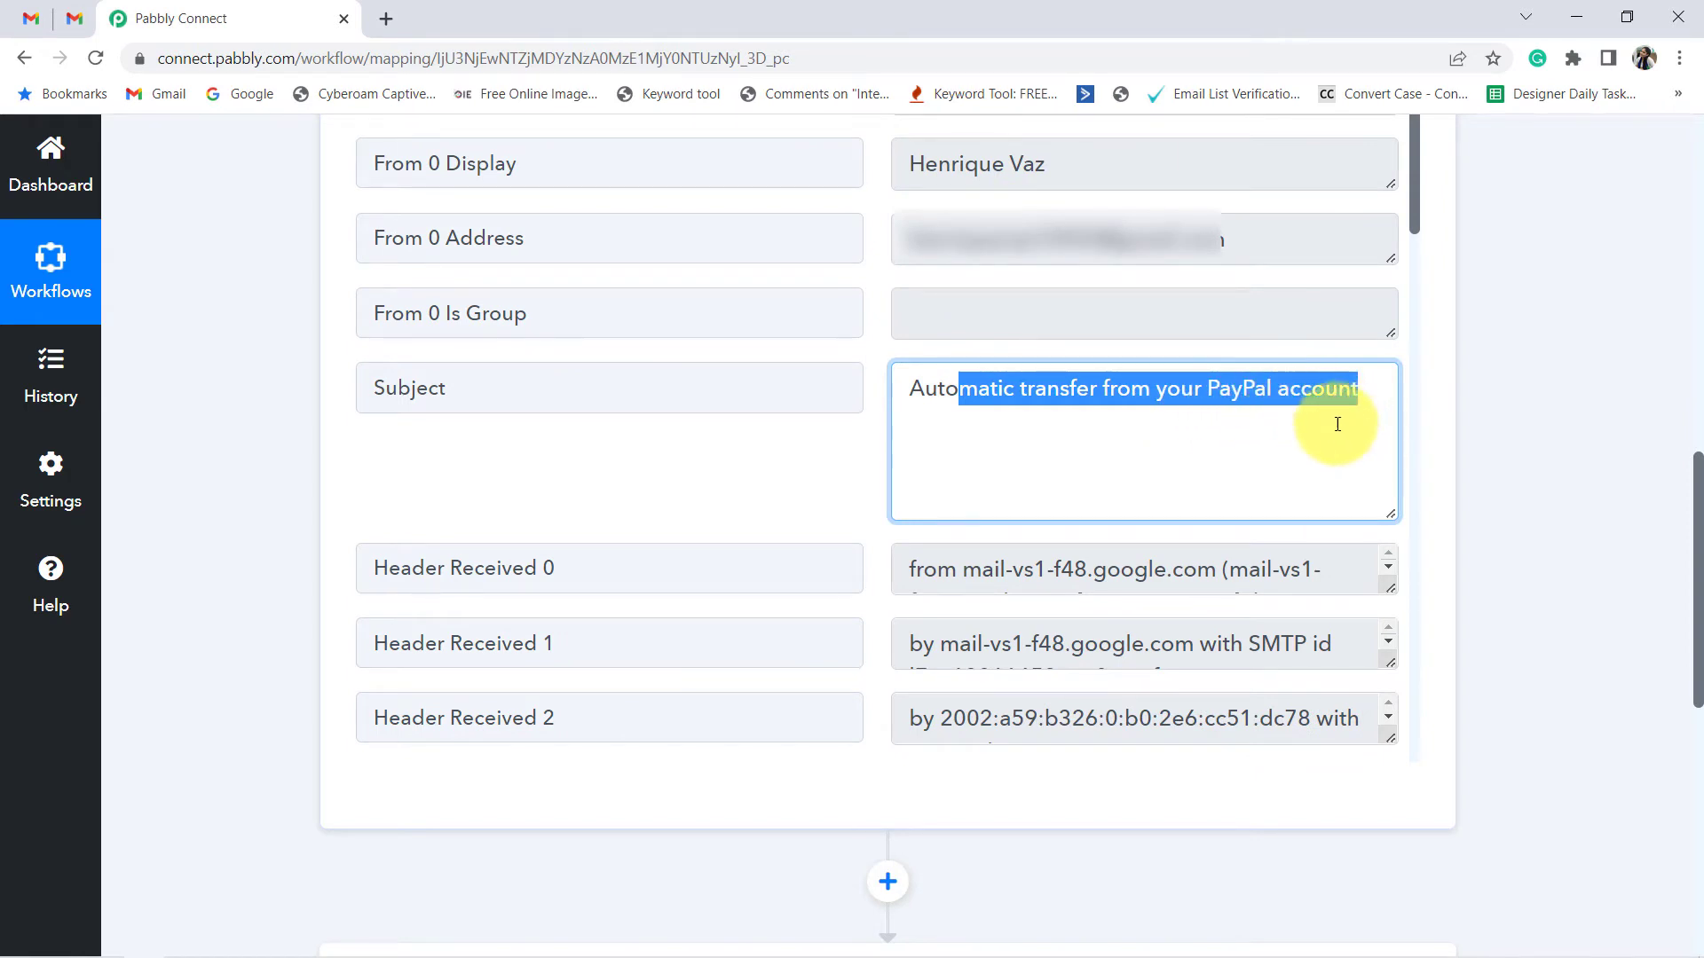
click(1127, 391)
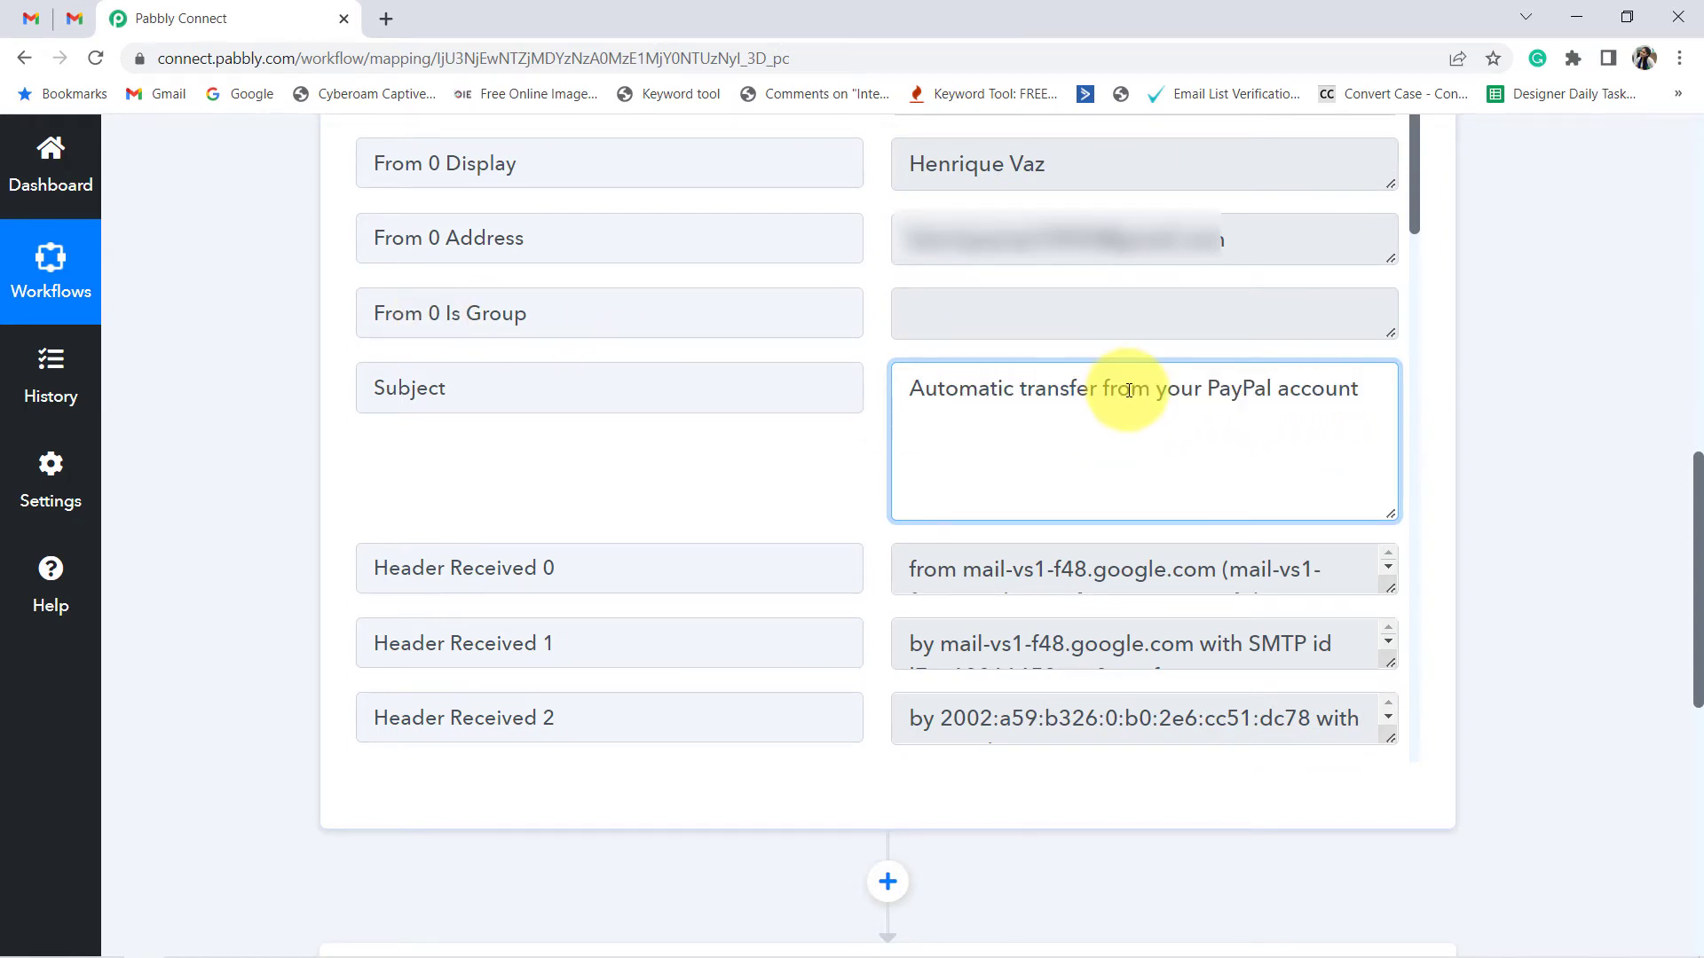
click(284, 467)
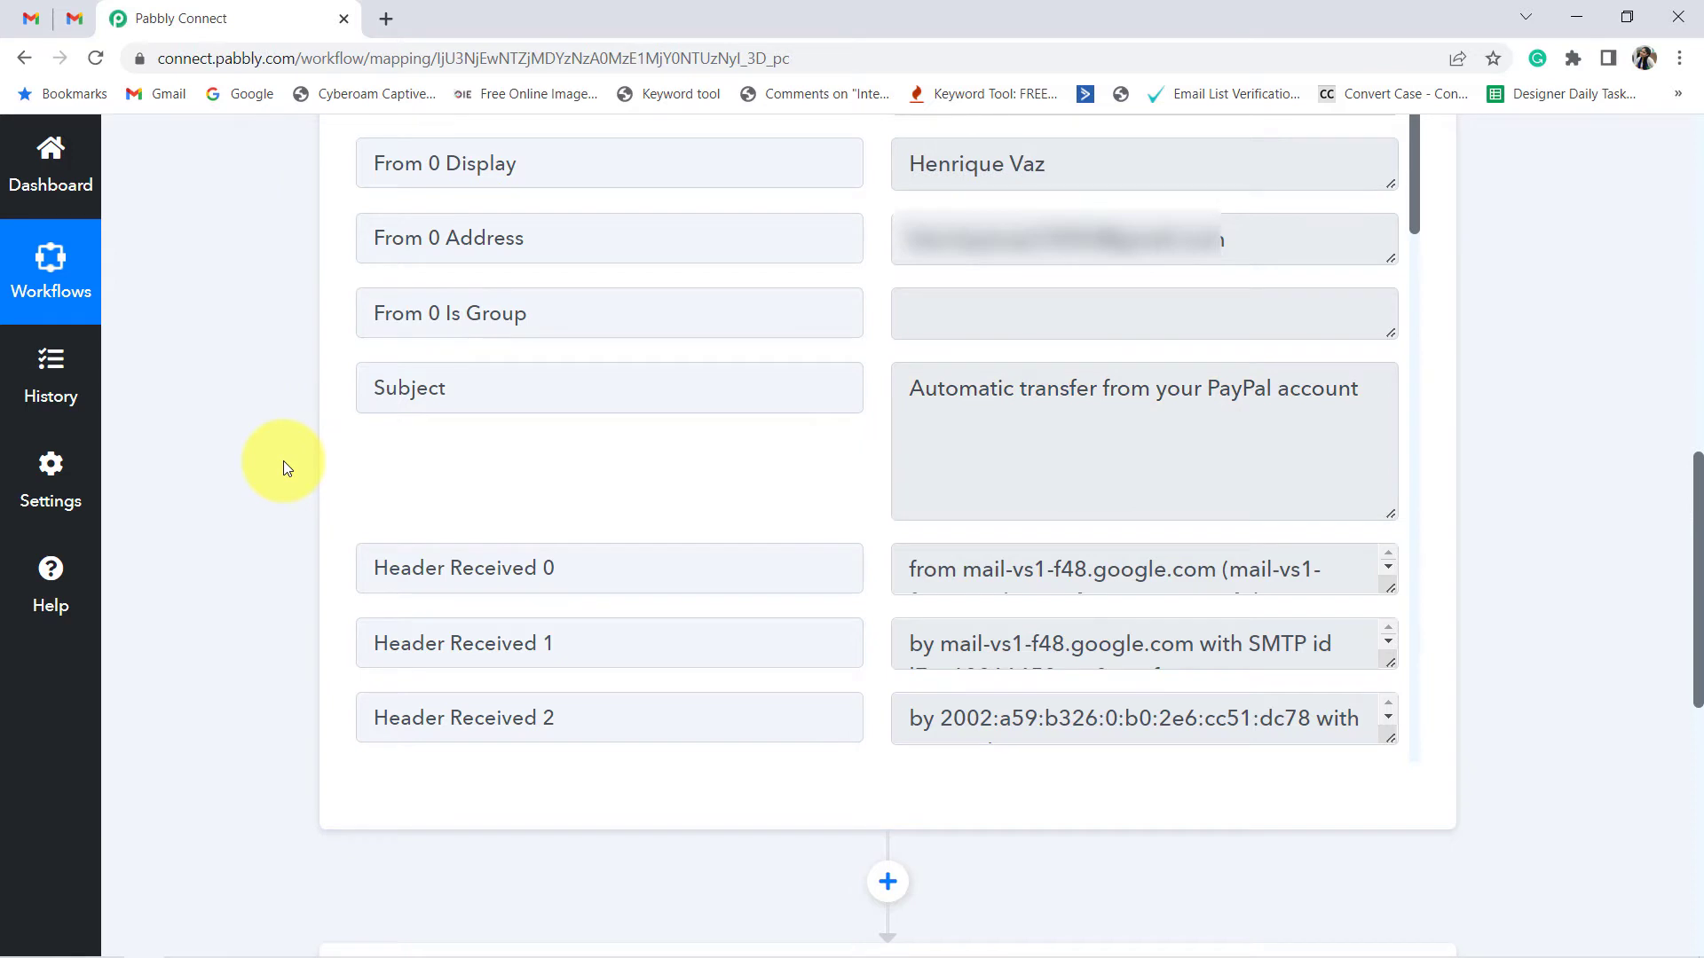
Look over the action step below, then return to the Gmail inbox.
scroll(284, 468, down, 6)
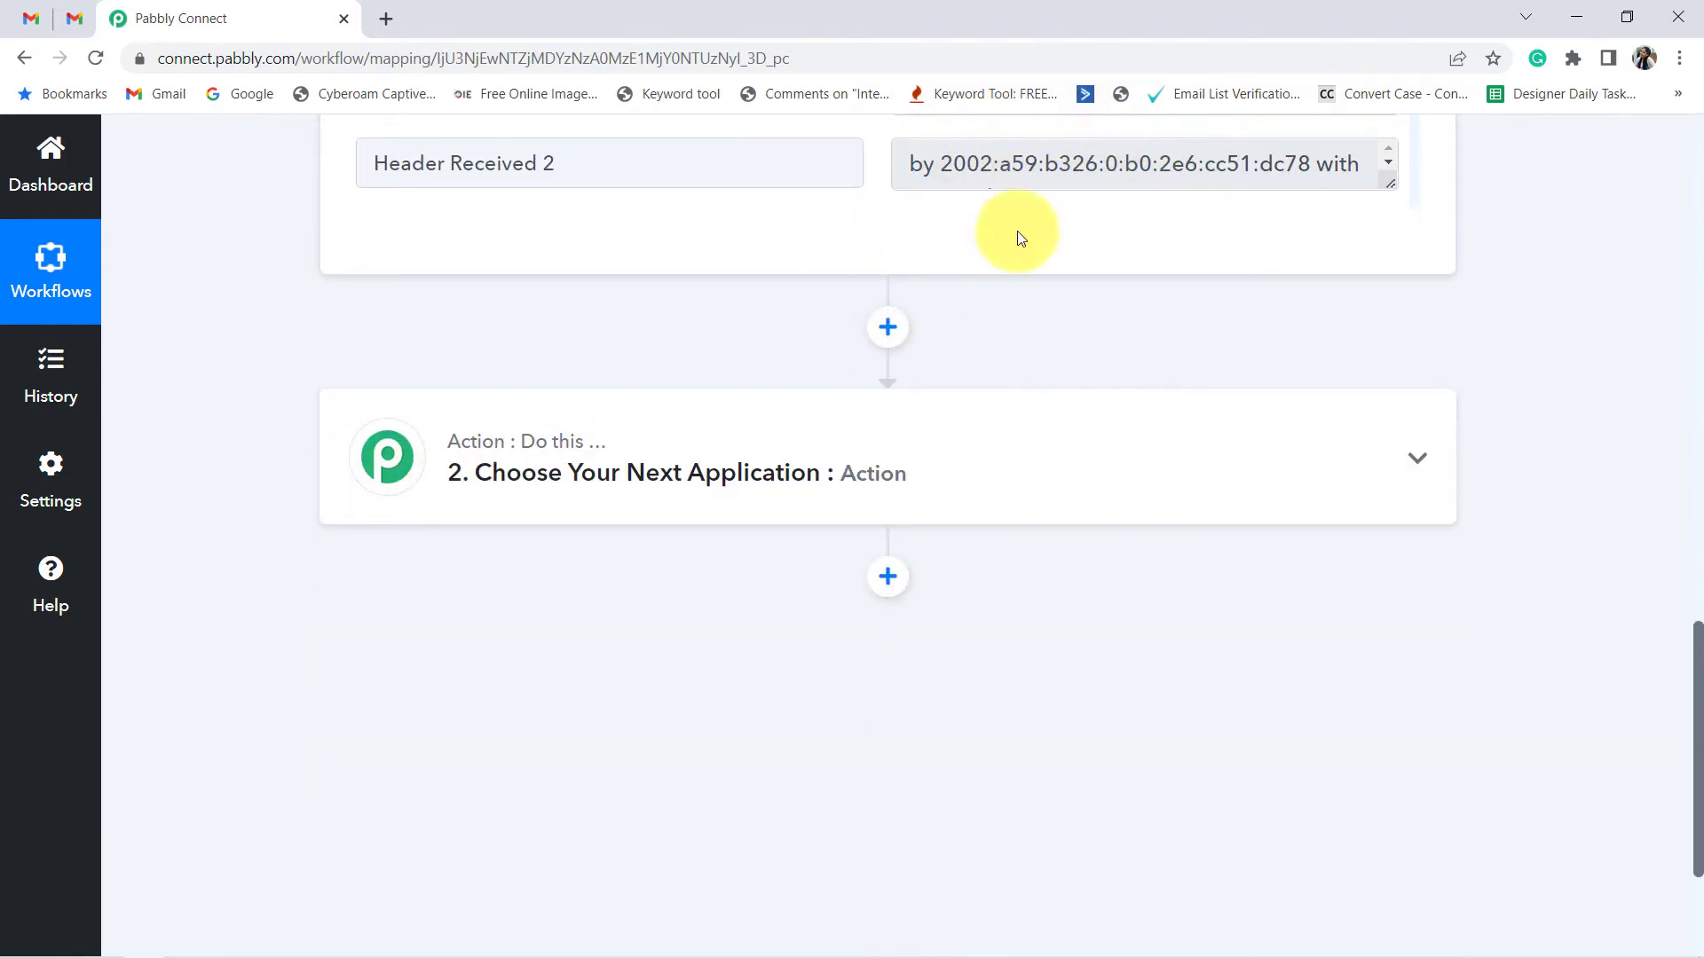
scroll(637, 519, up, 2)
click(69, 17)
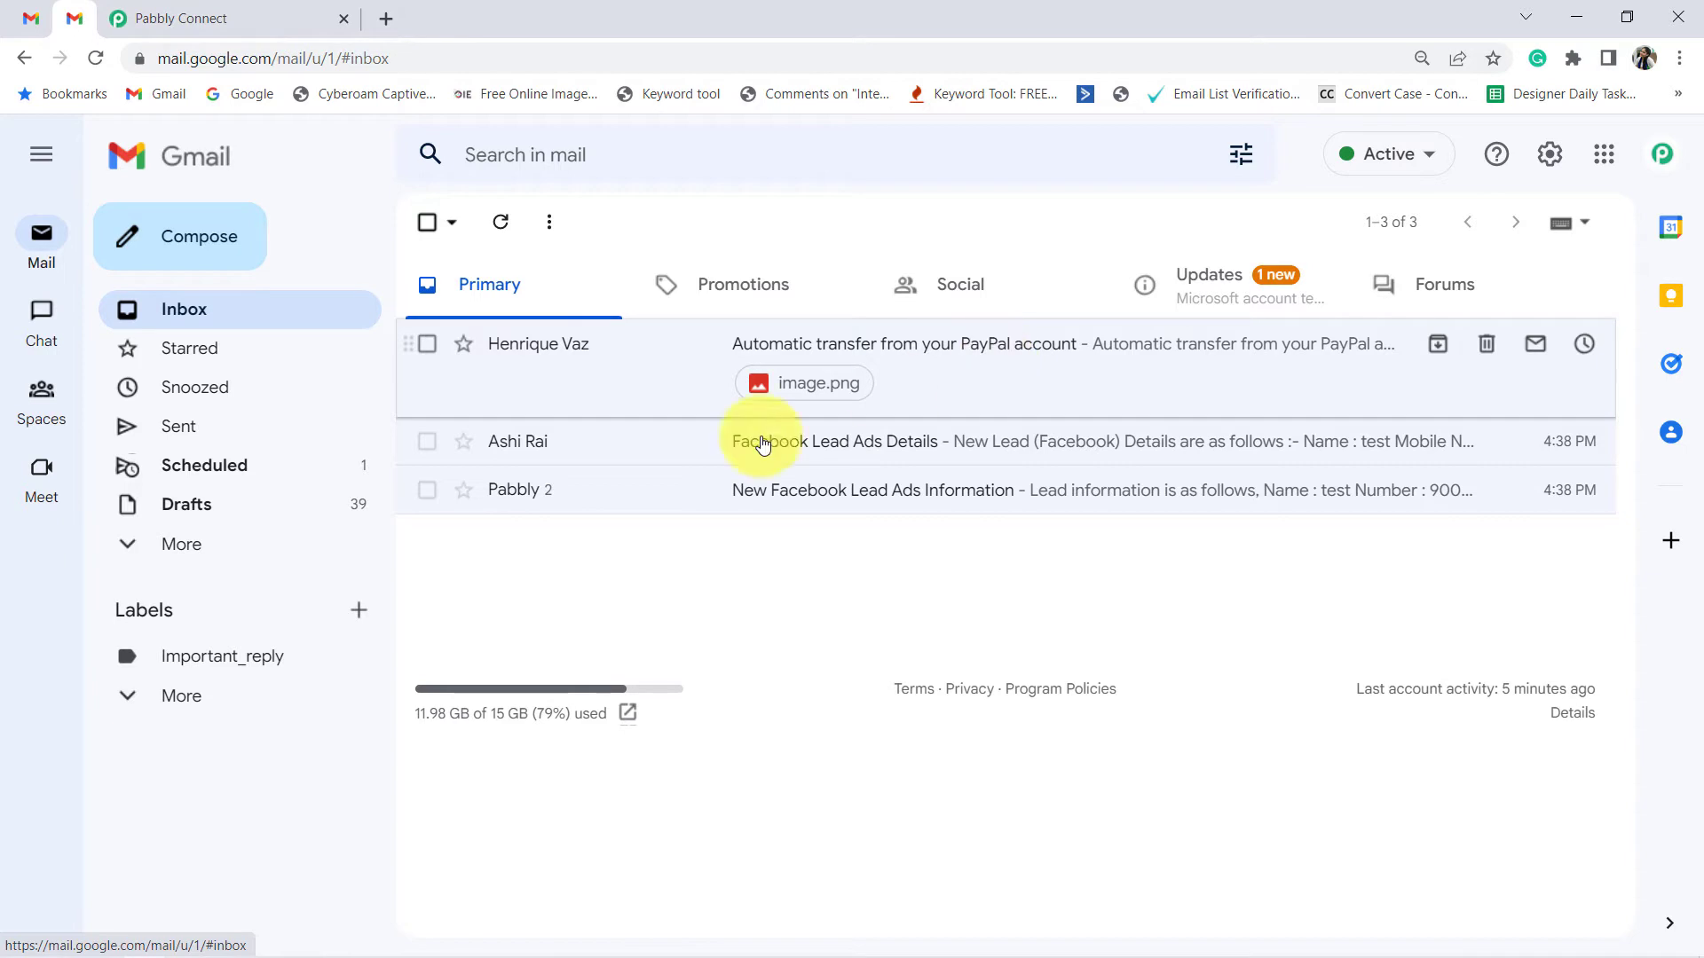
Return to the Pabbly Connect workflow to view the Filter by Pabbly step's Equal to condition.
key(ctrl+Tab)
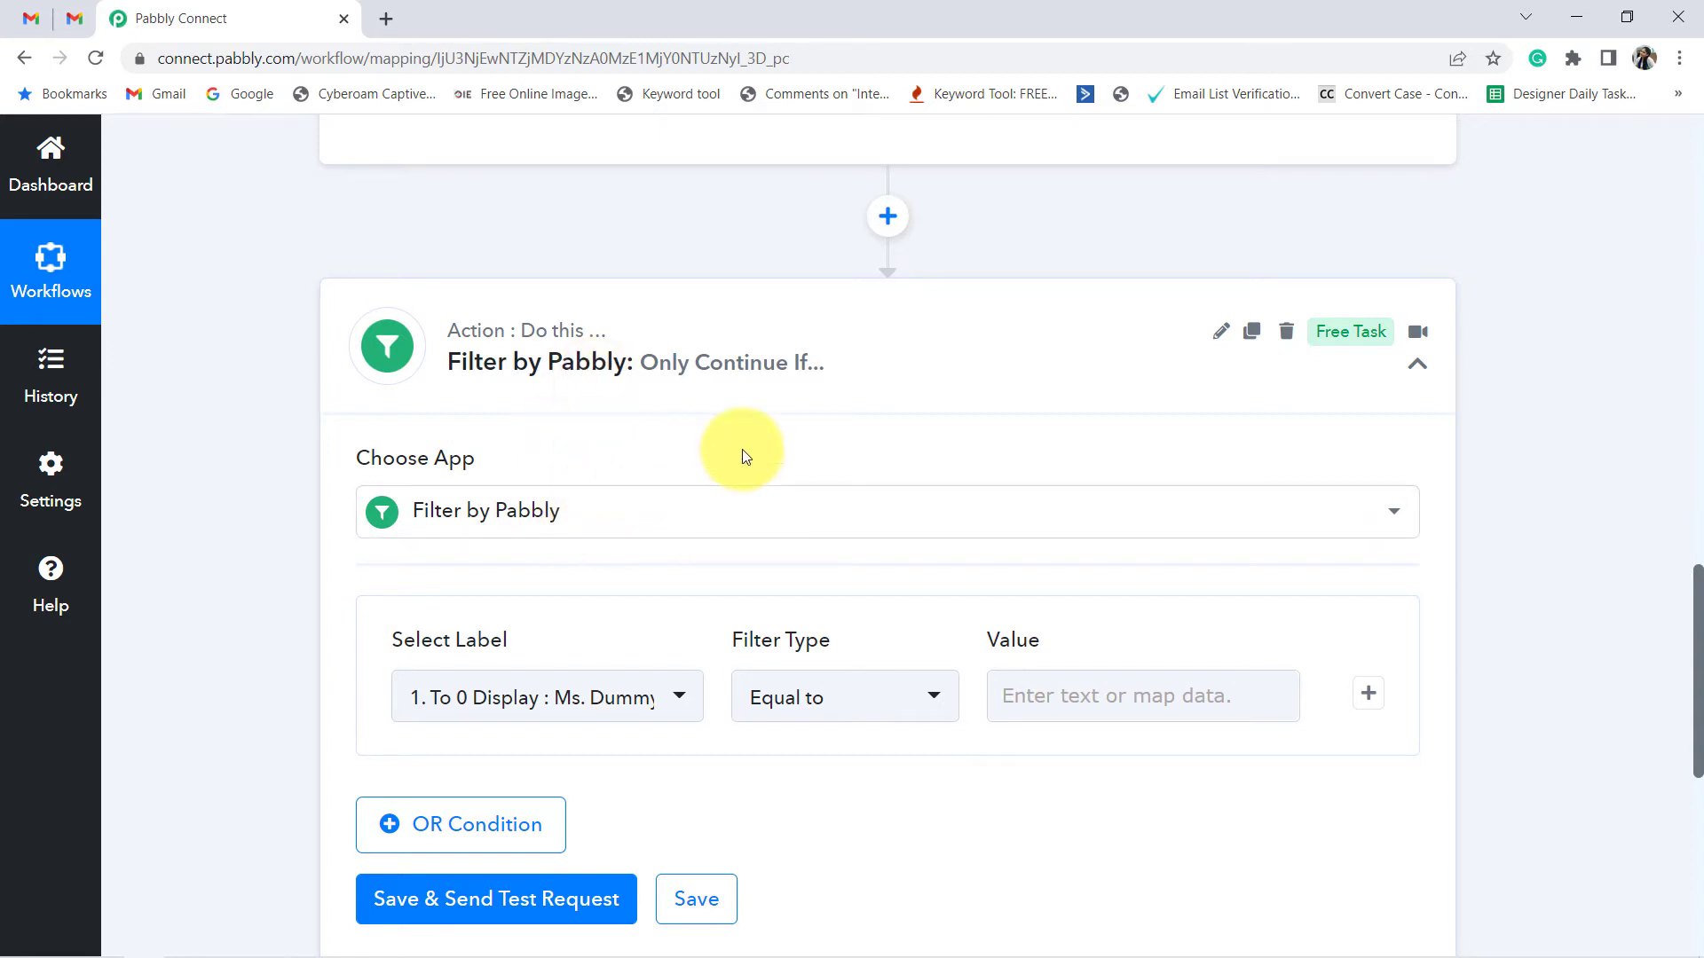
scroll(749, 453, down, 1)
scroll(879, 495, up, 5)
scroll(449, 426, up, 2)
scroll(451, 426, down, 3)
scroll(493, 430, up, 8)
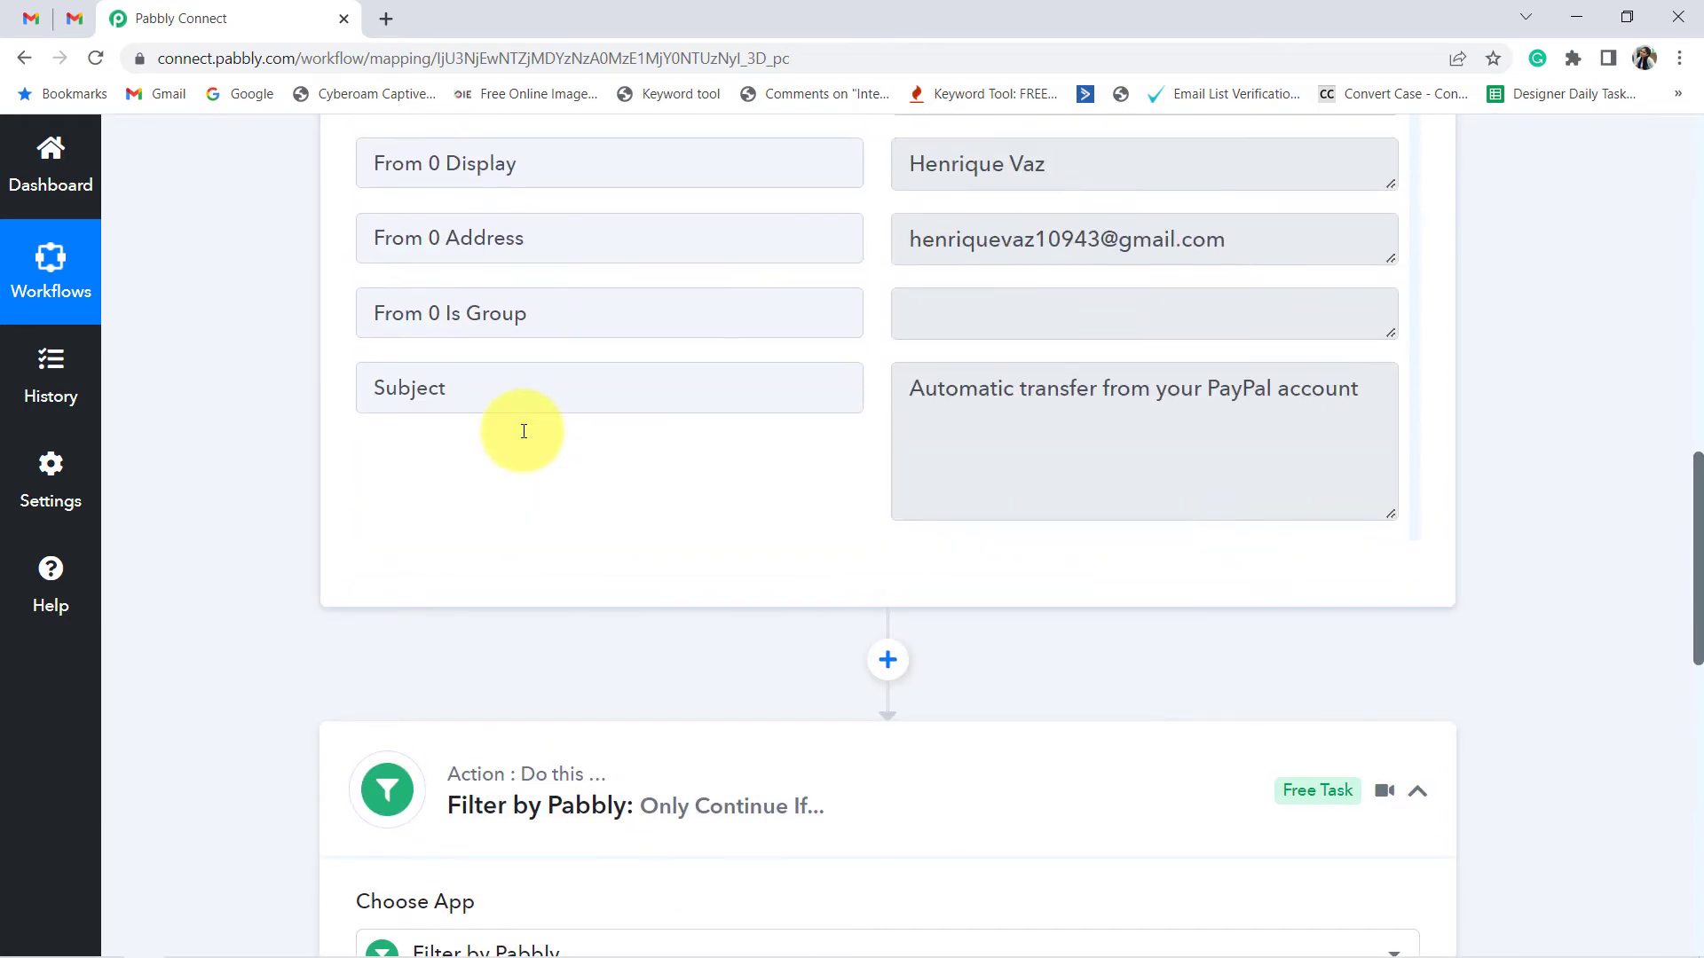
drag(973, 391, 655, 381)
drag(447, 388, 707, 370)
click(327, 424)
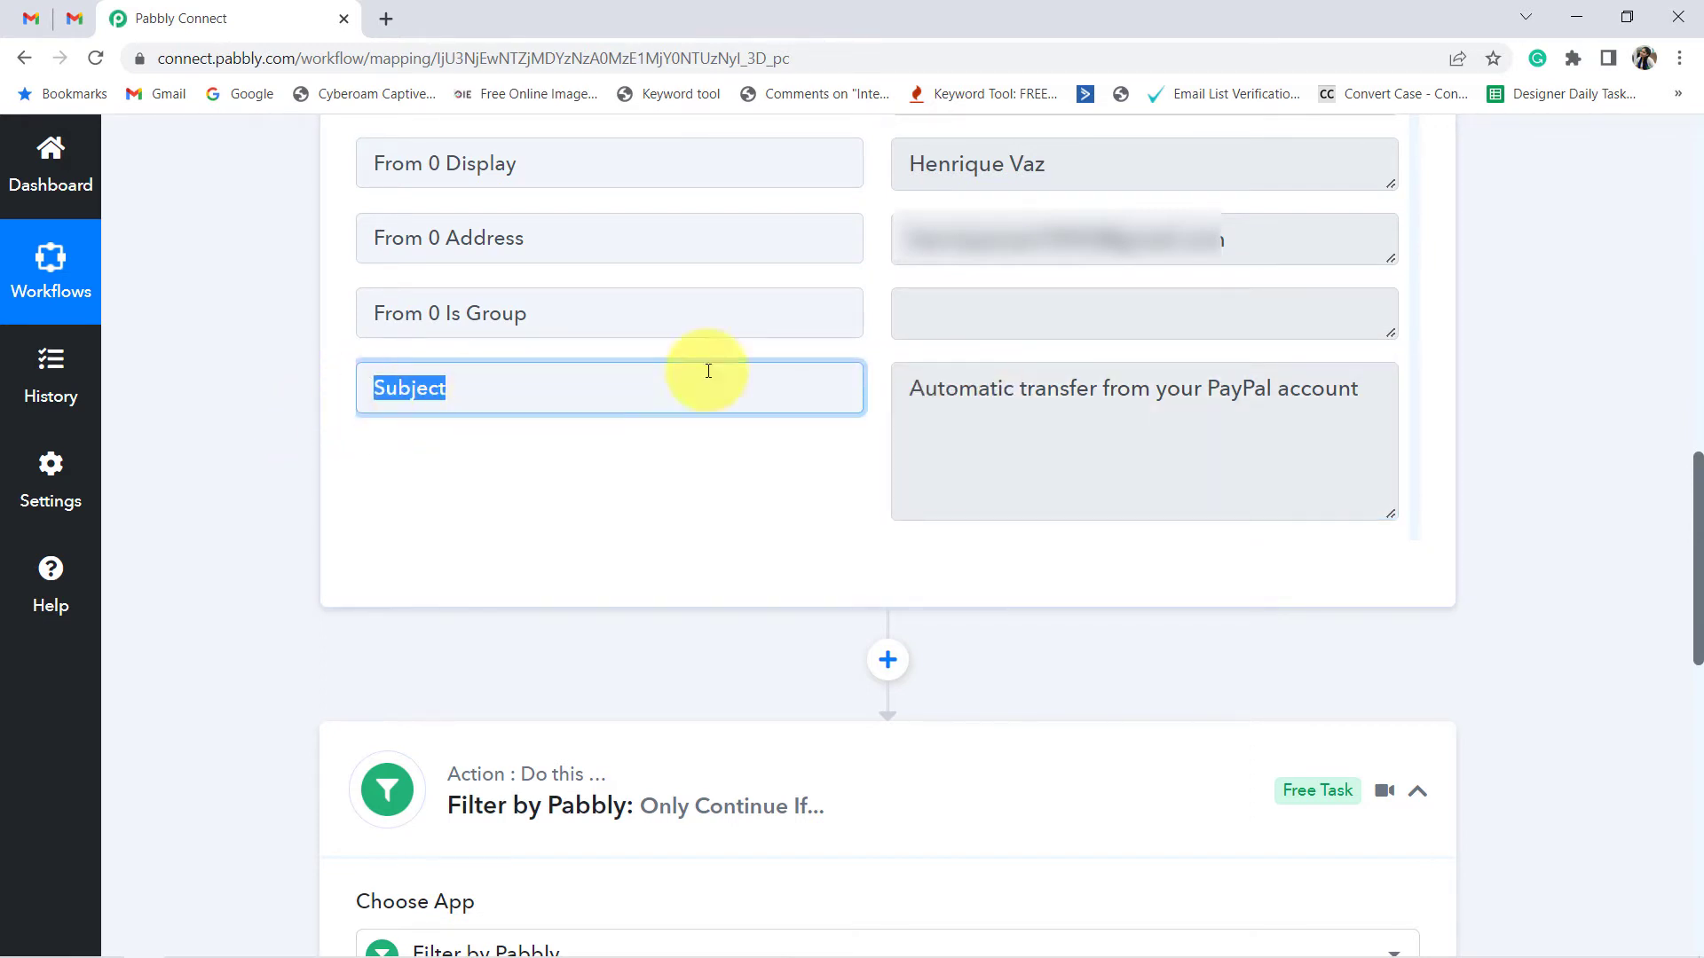
drag(914, 400, 1378, 382)
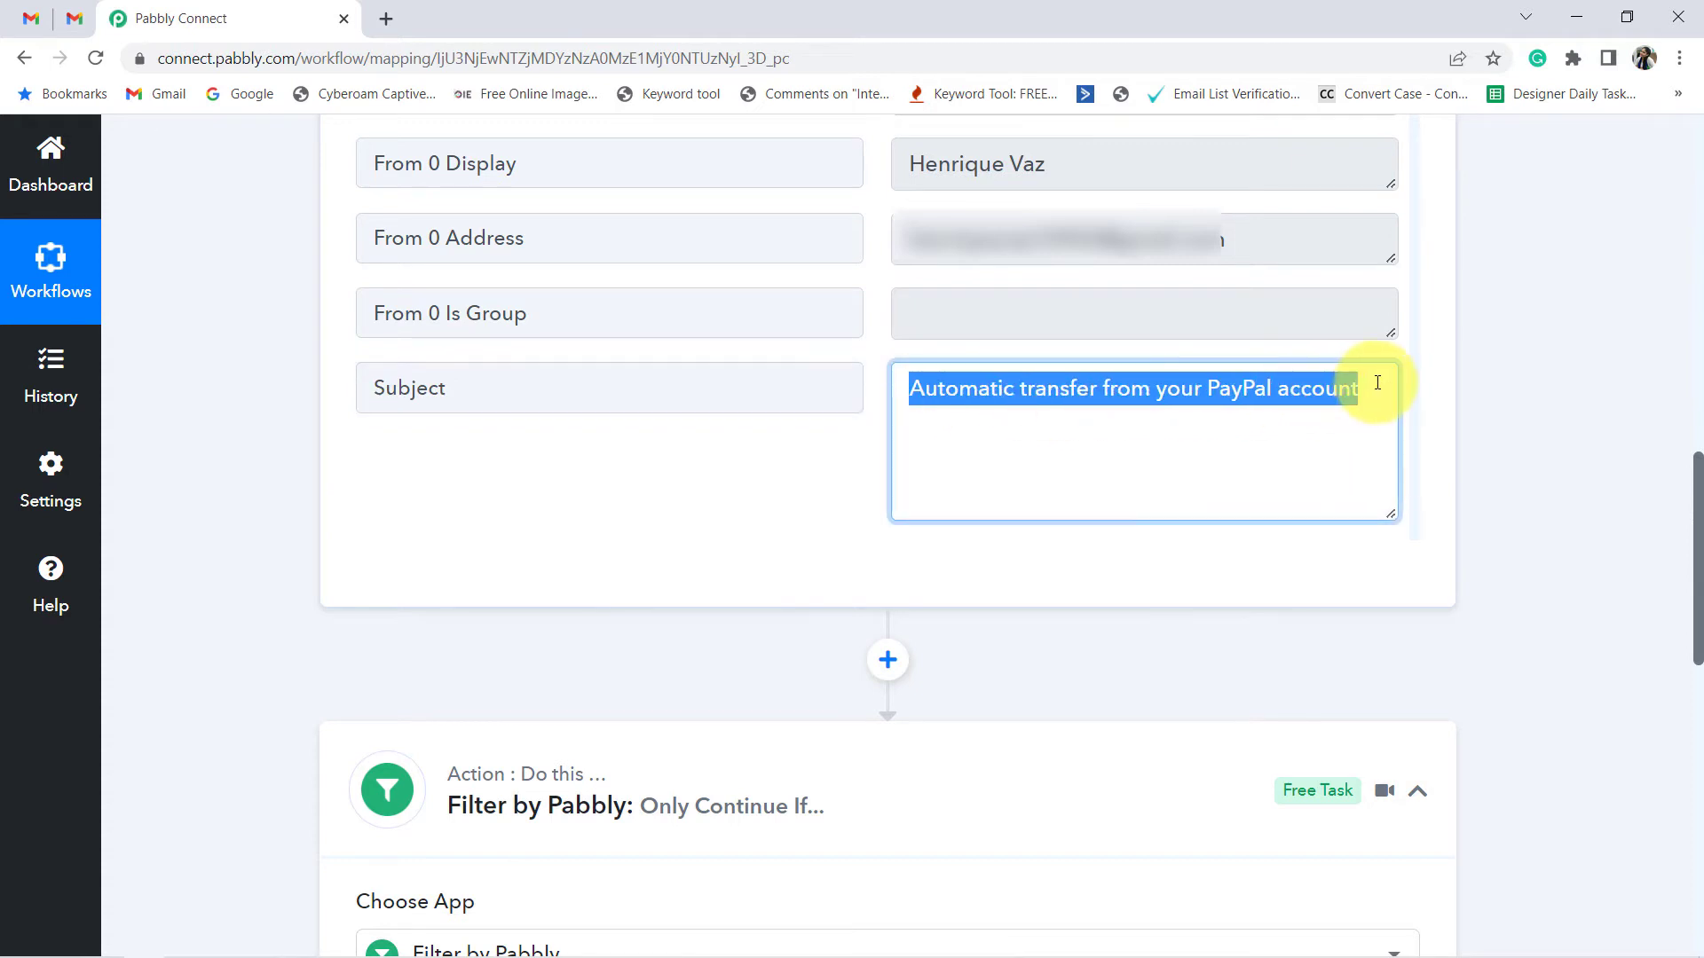
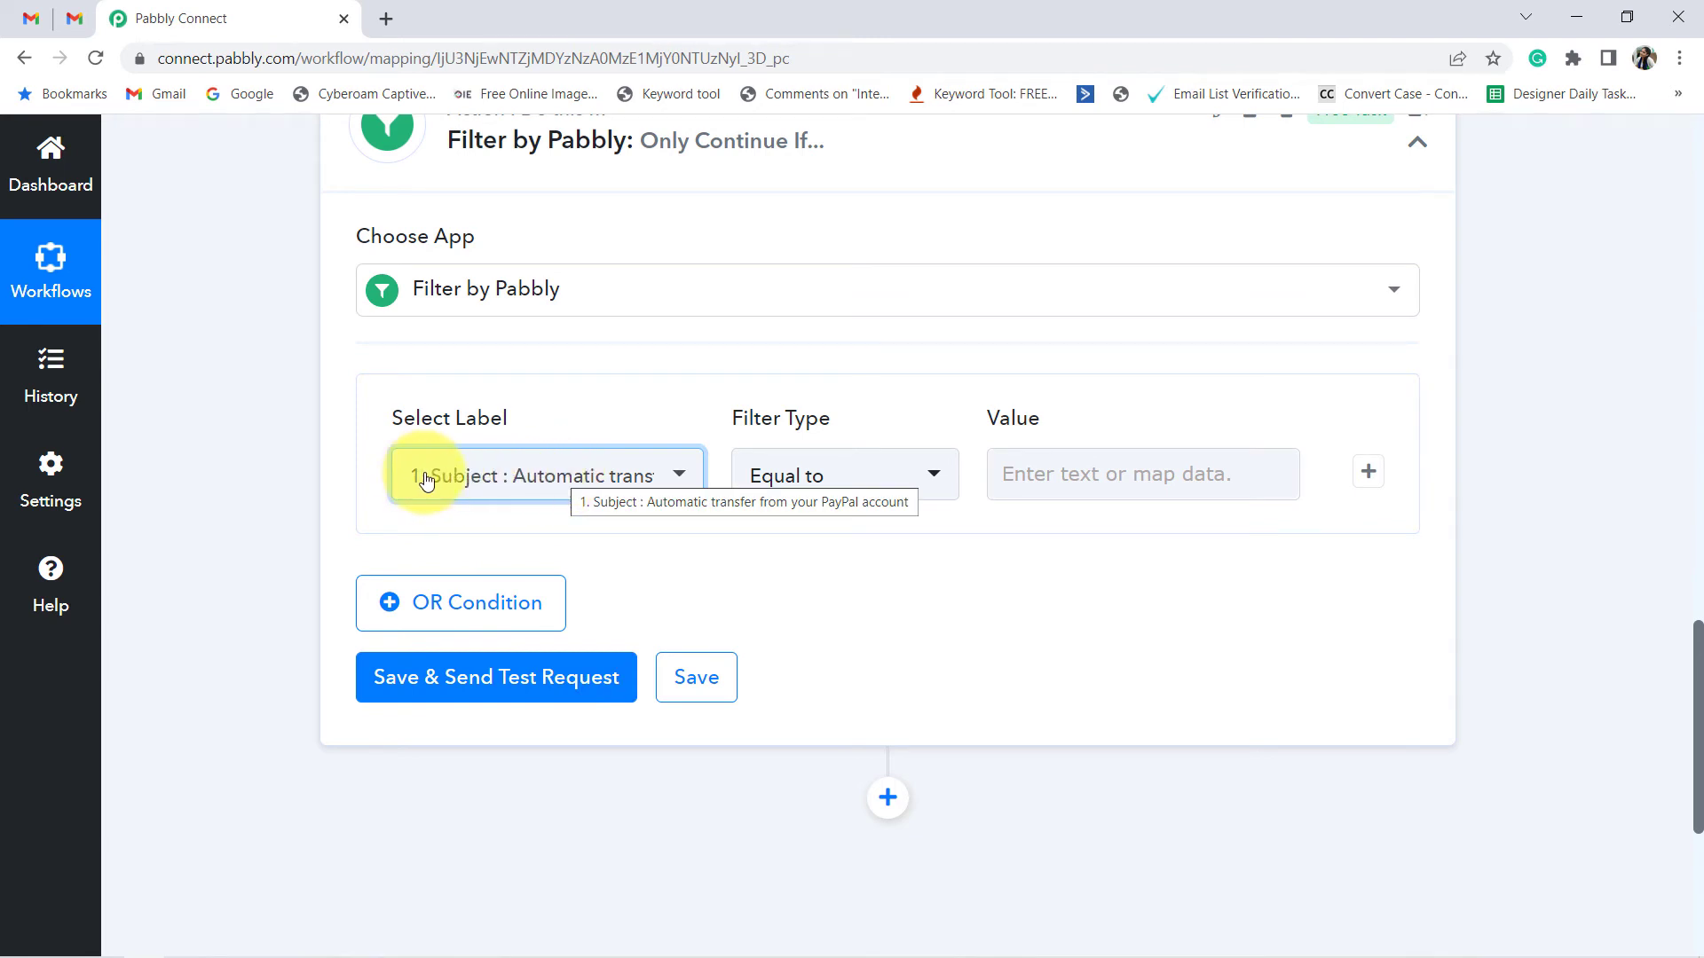
Set the filter's comparison to Equal to and move into its Value field.
click(780, 475)
click(785, 596)
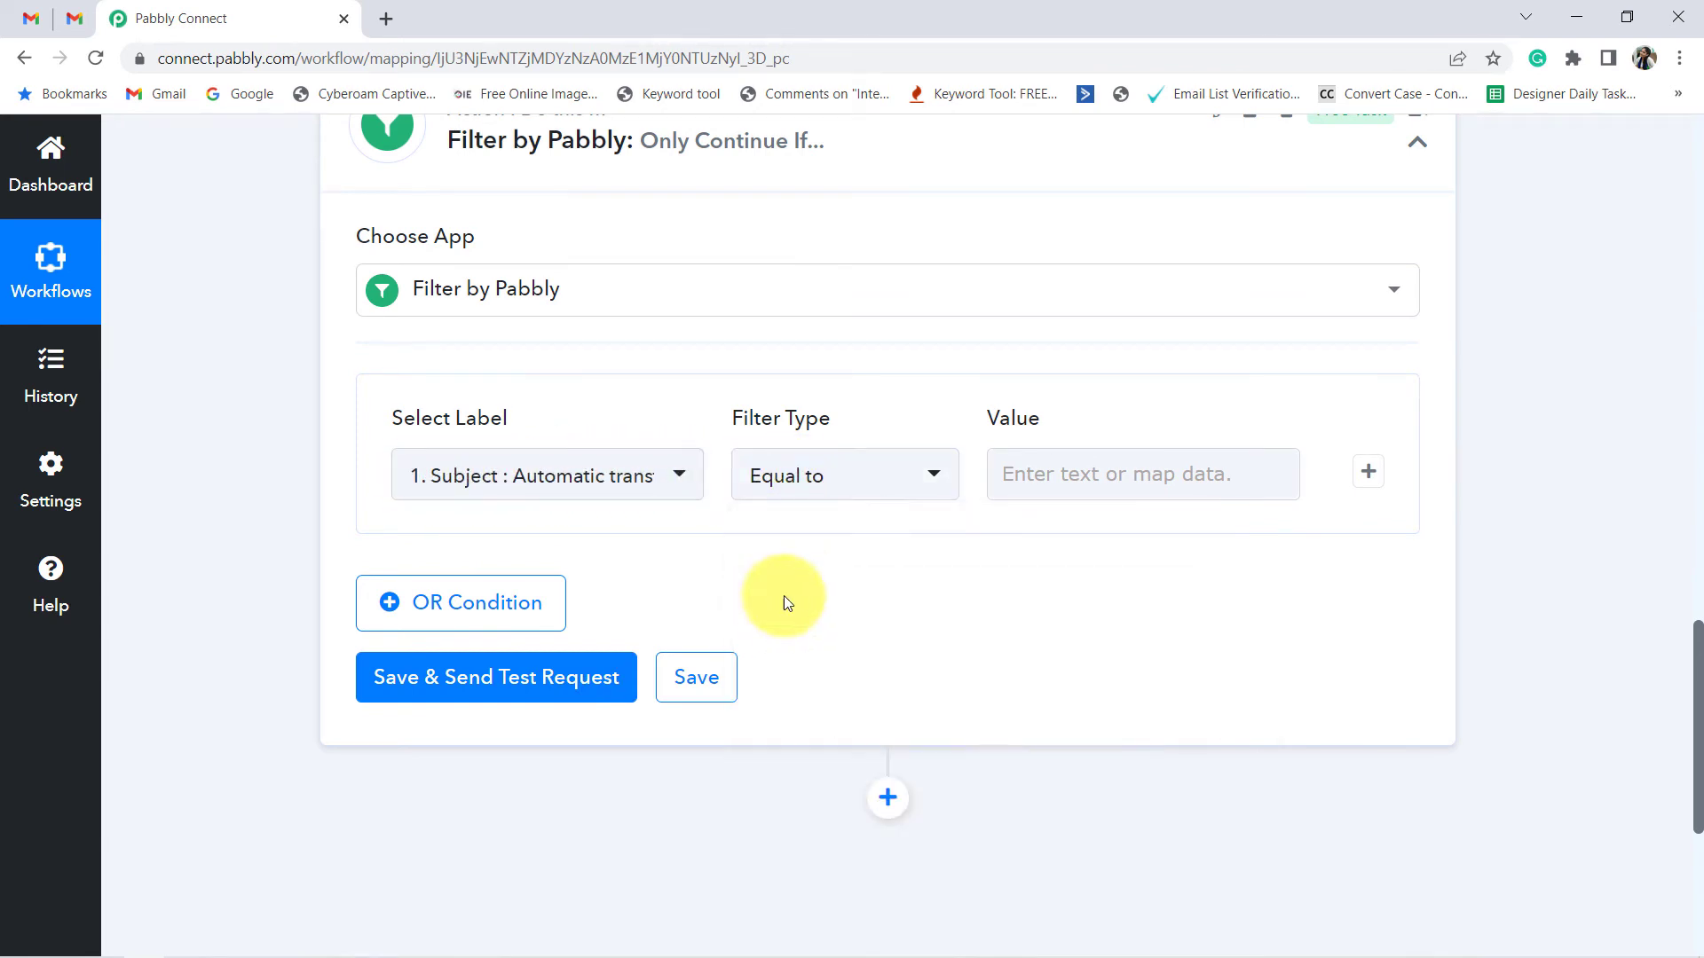
click(1076, 476)
Open the PayPal automatic transfer email in Gmail and select its whole subject line.
click(74, 18)
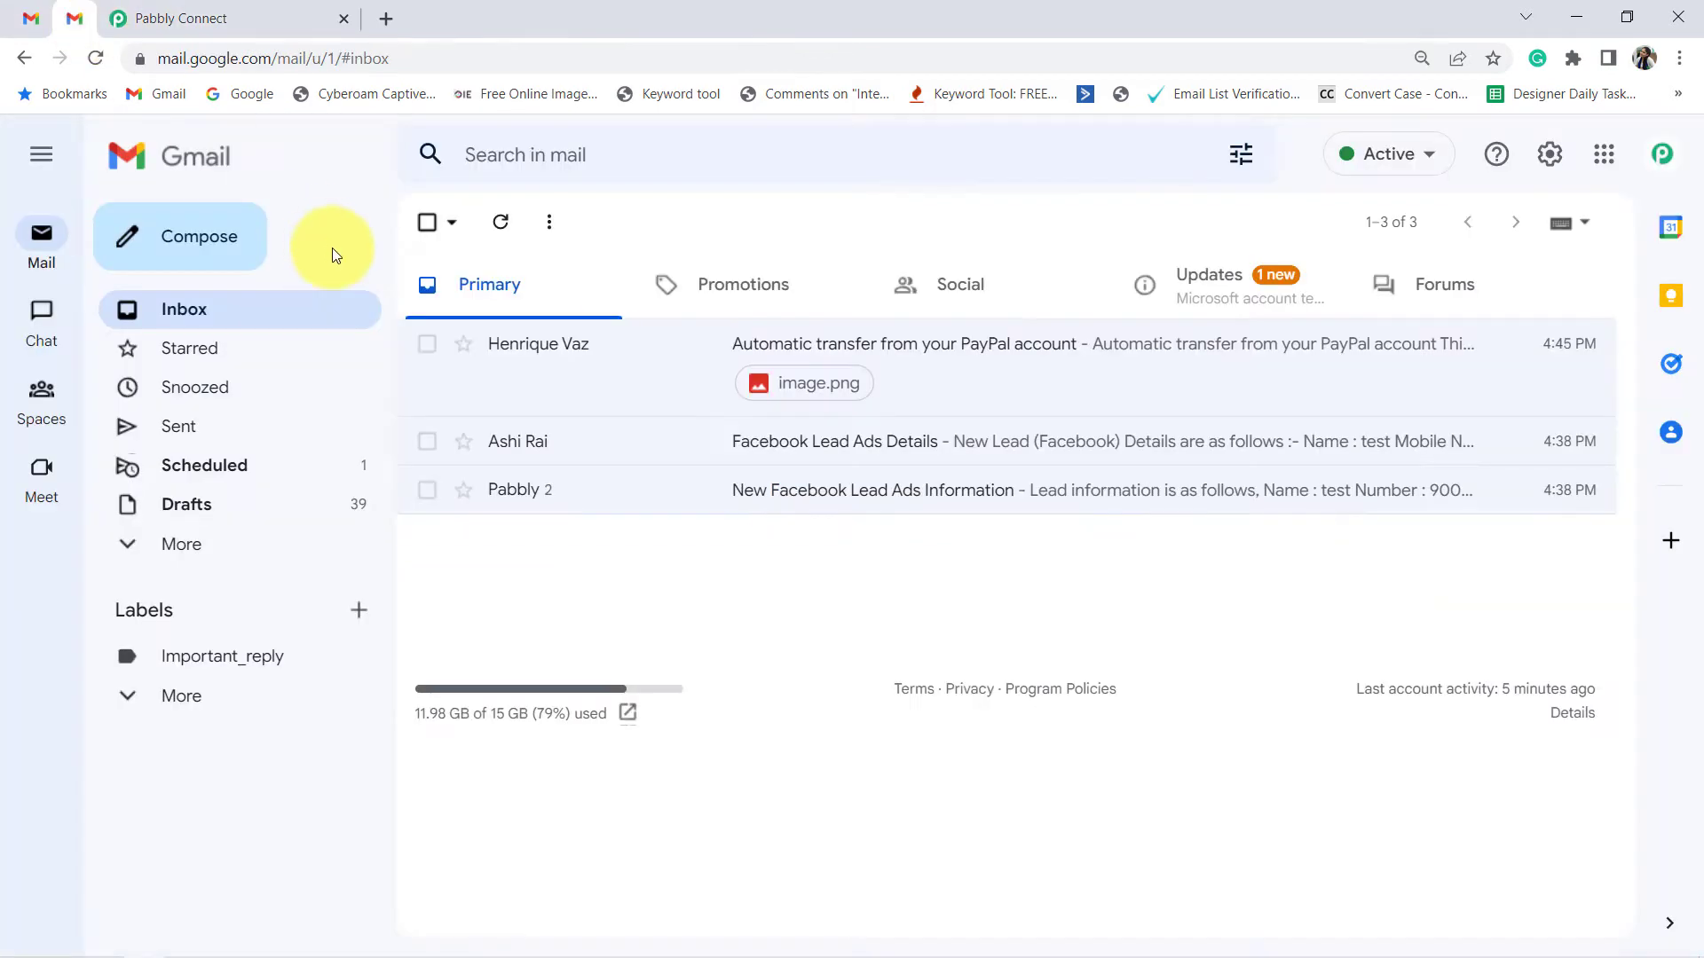
click(772, 351)
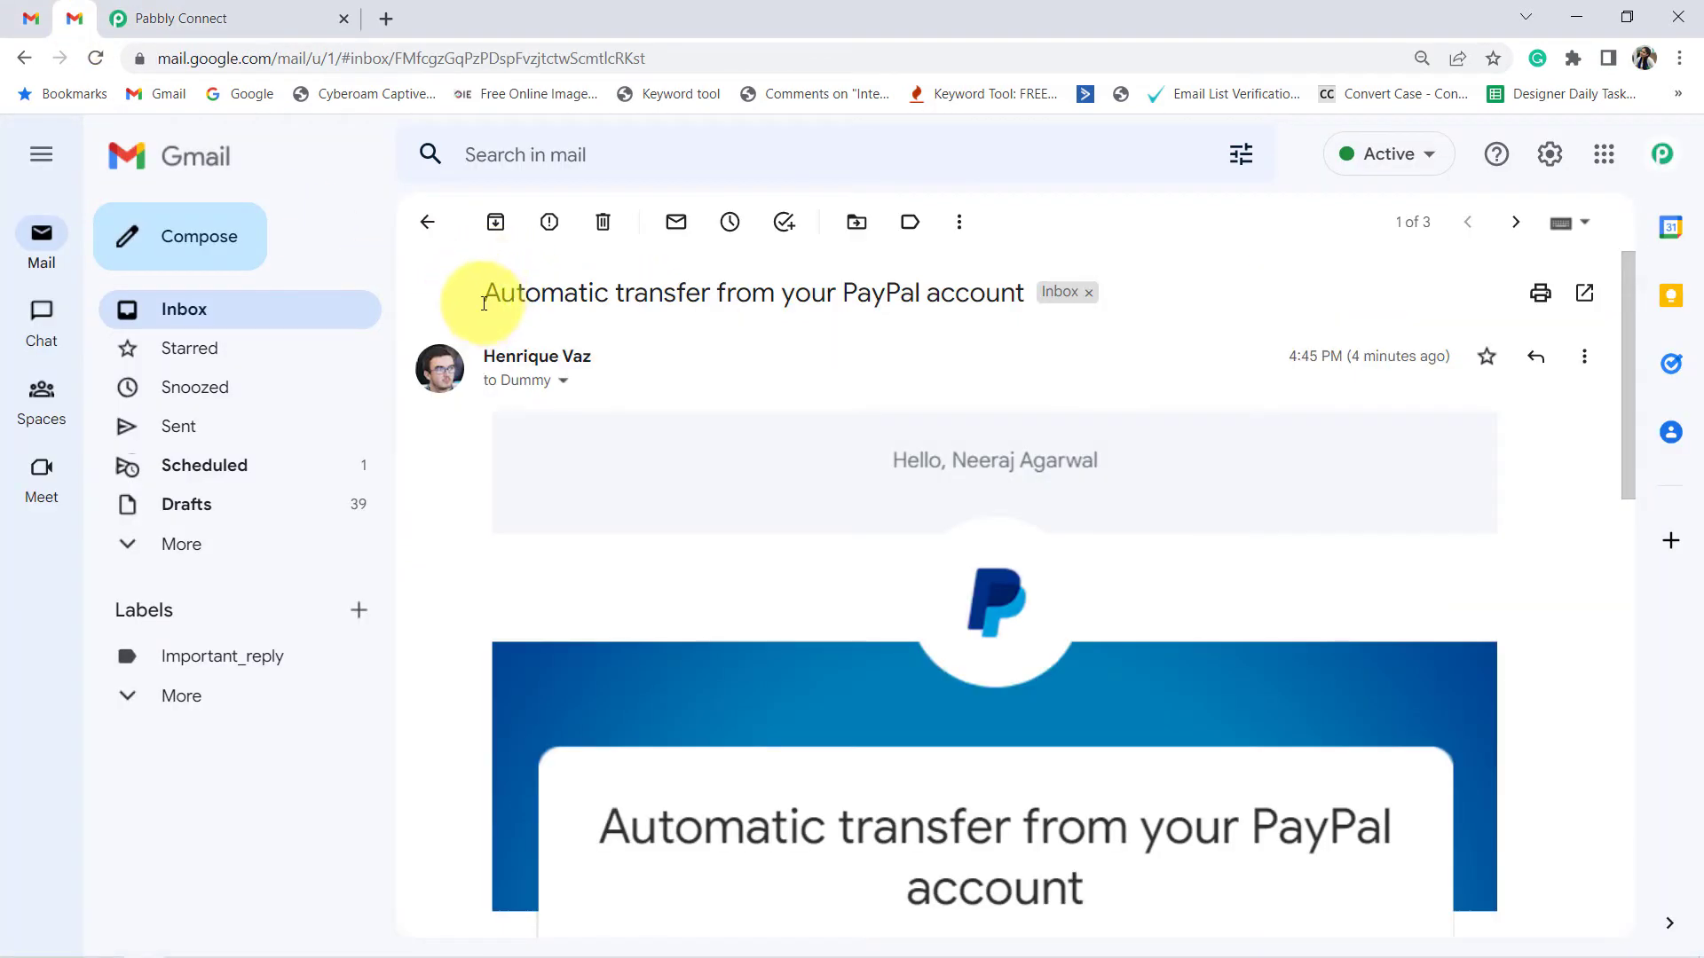
triple_click(517, 298)
key(ctrl+c)
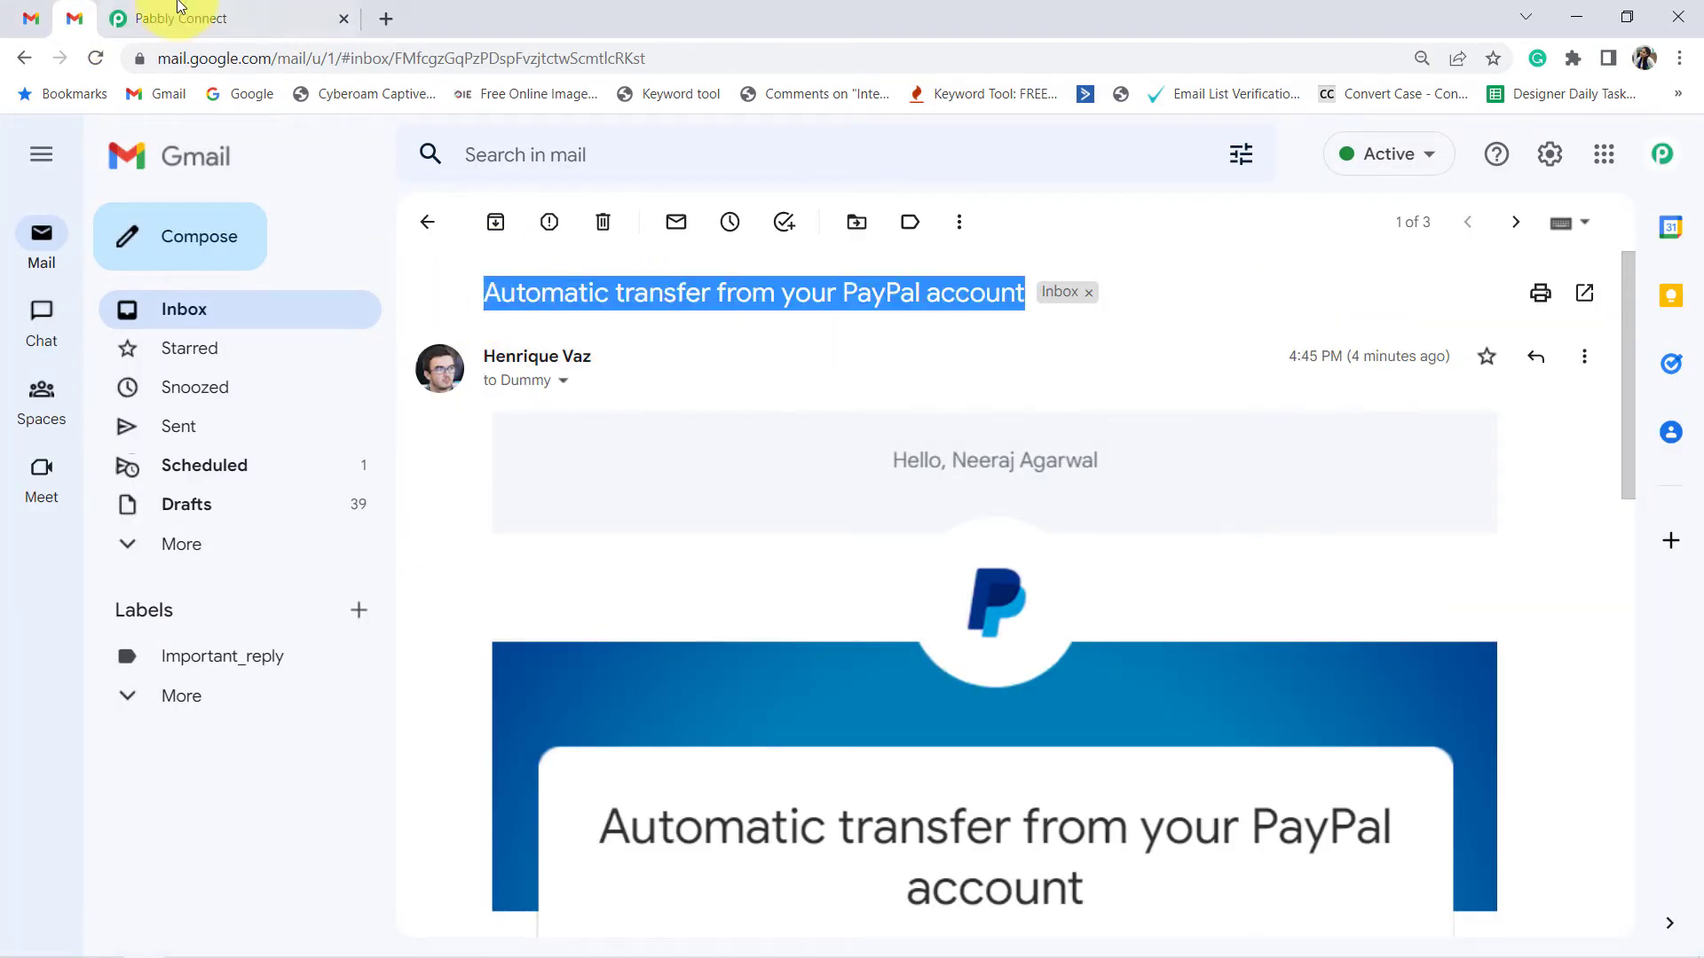
Paste 'Automatic transfer from your PayPal account' as the filter value and check the pasted text.
click(163, 13)
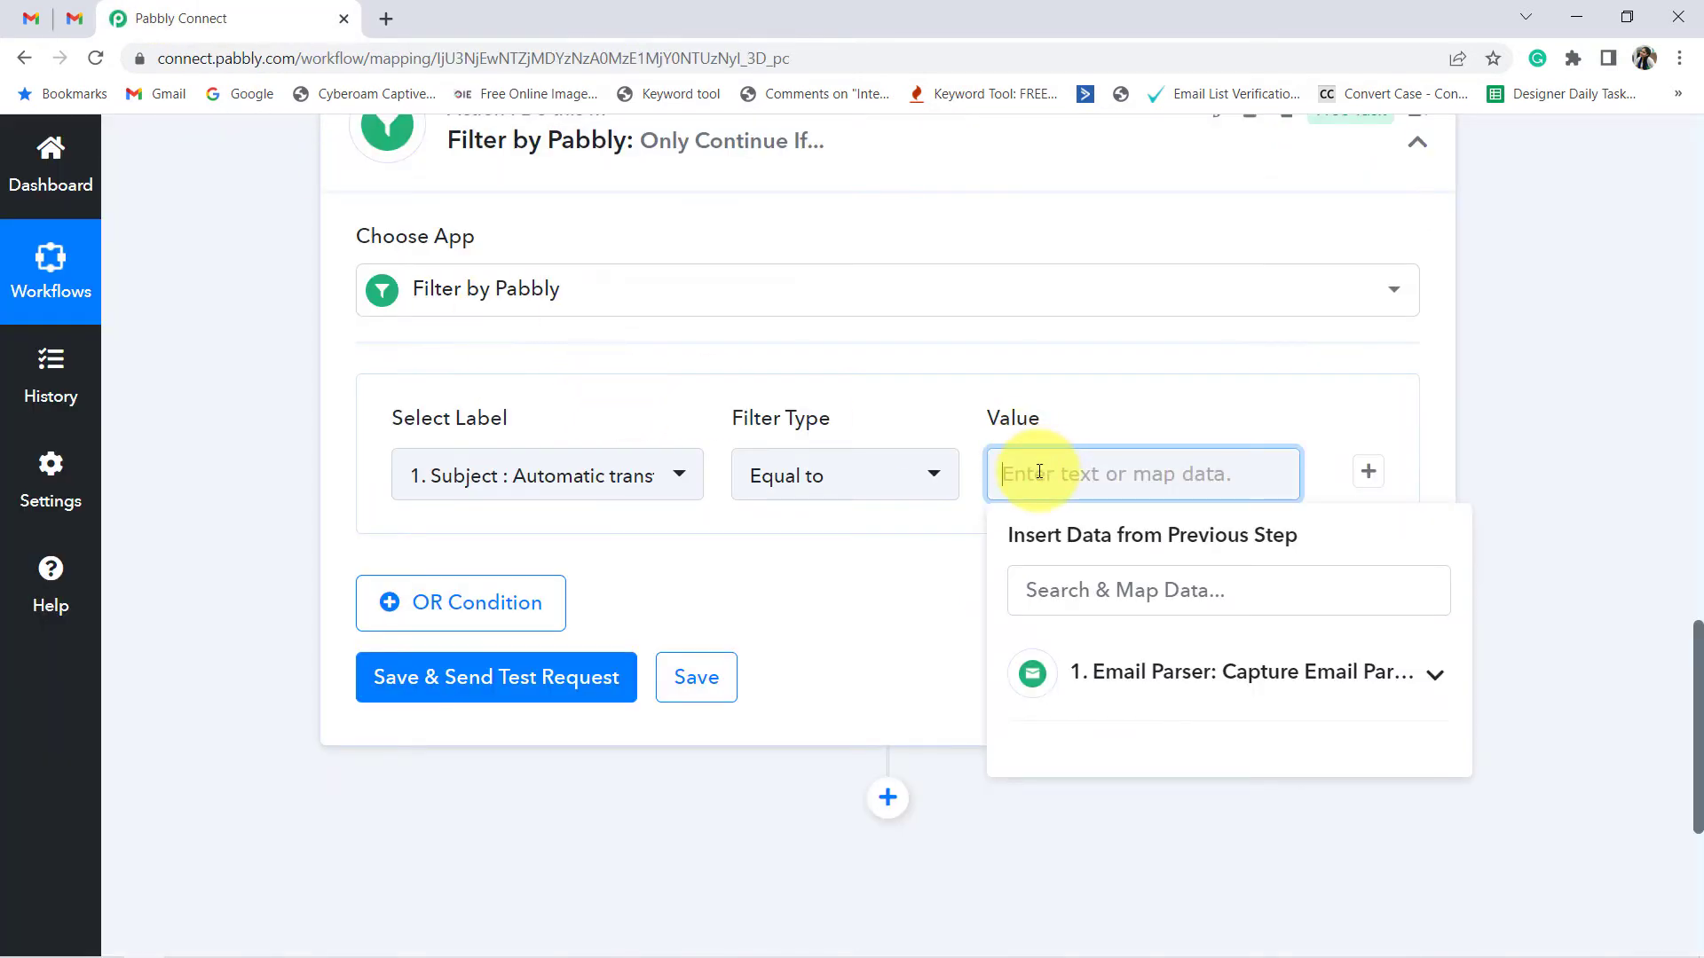
key(ctrl+v)
click(259, 538)
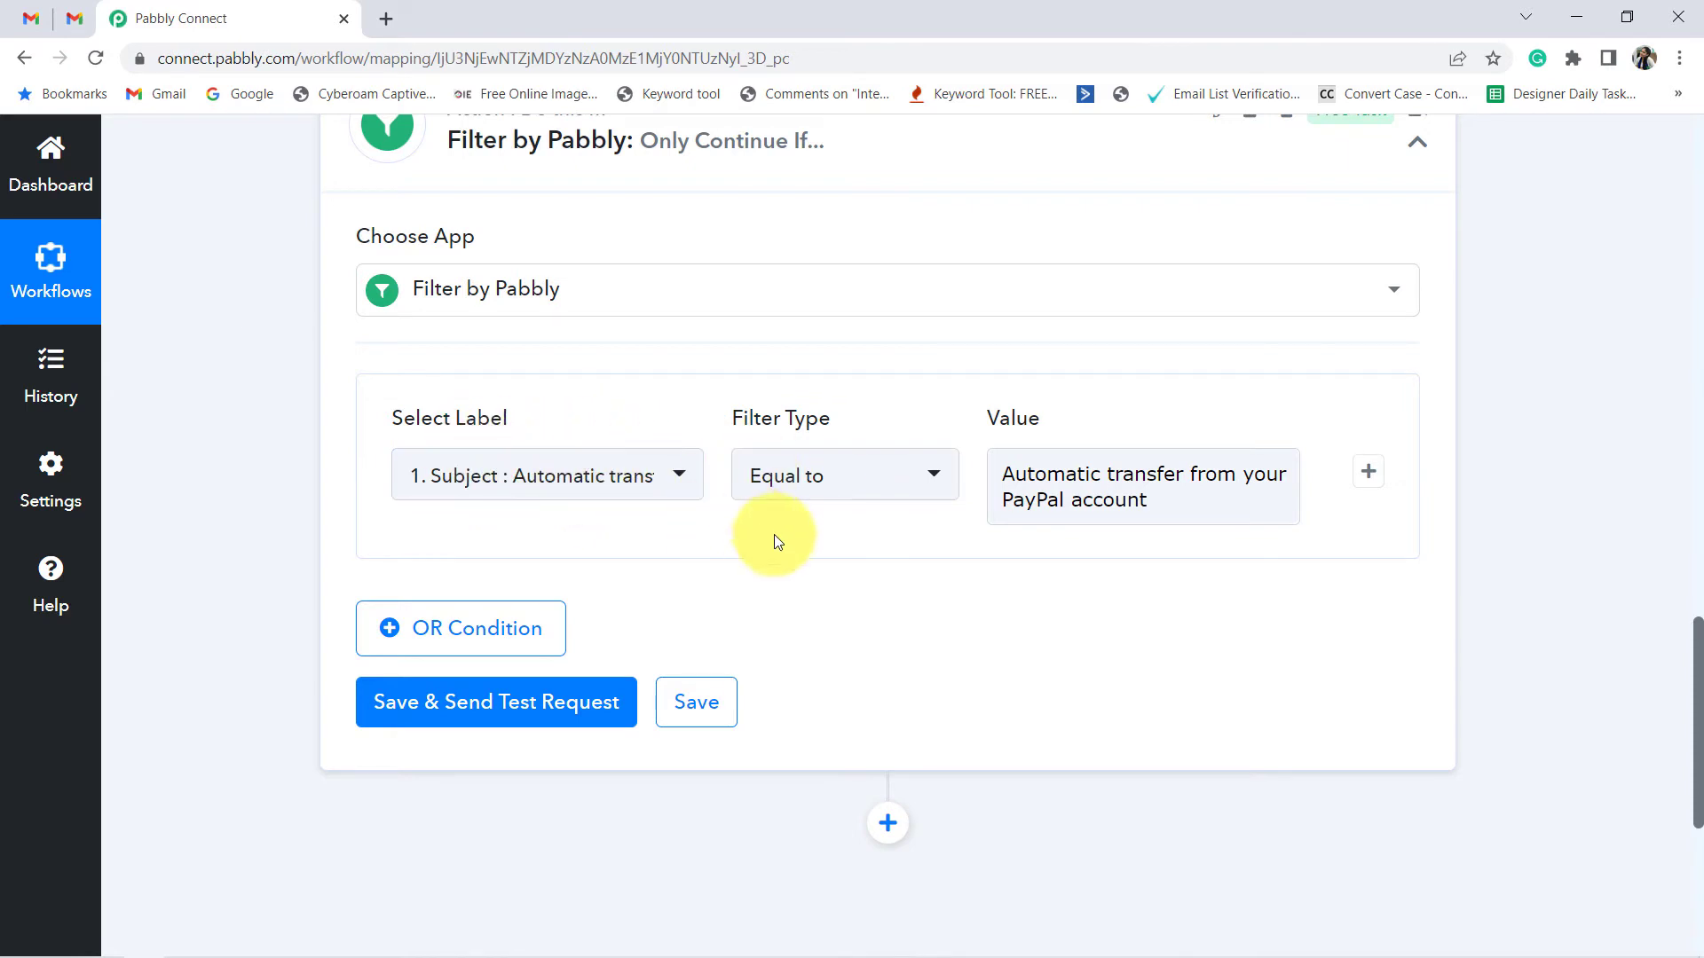
drag(1027, 475, 1153, 500)
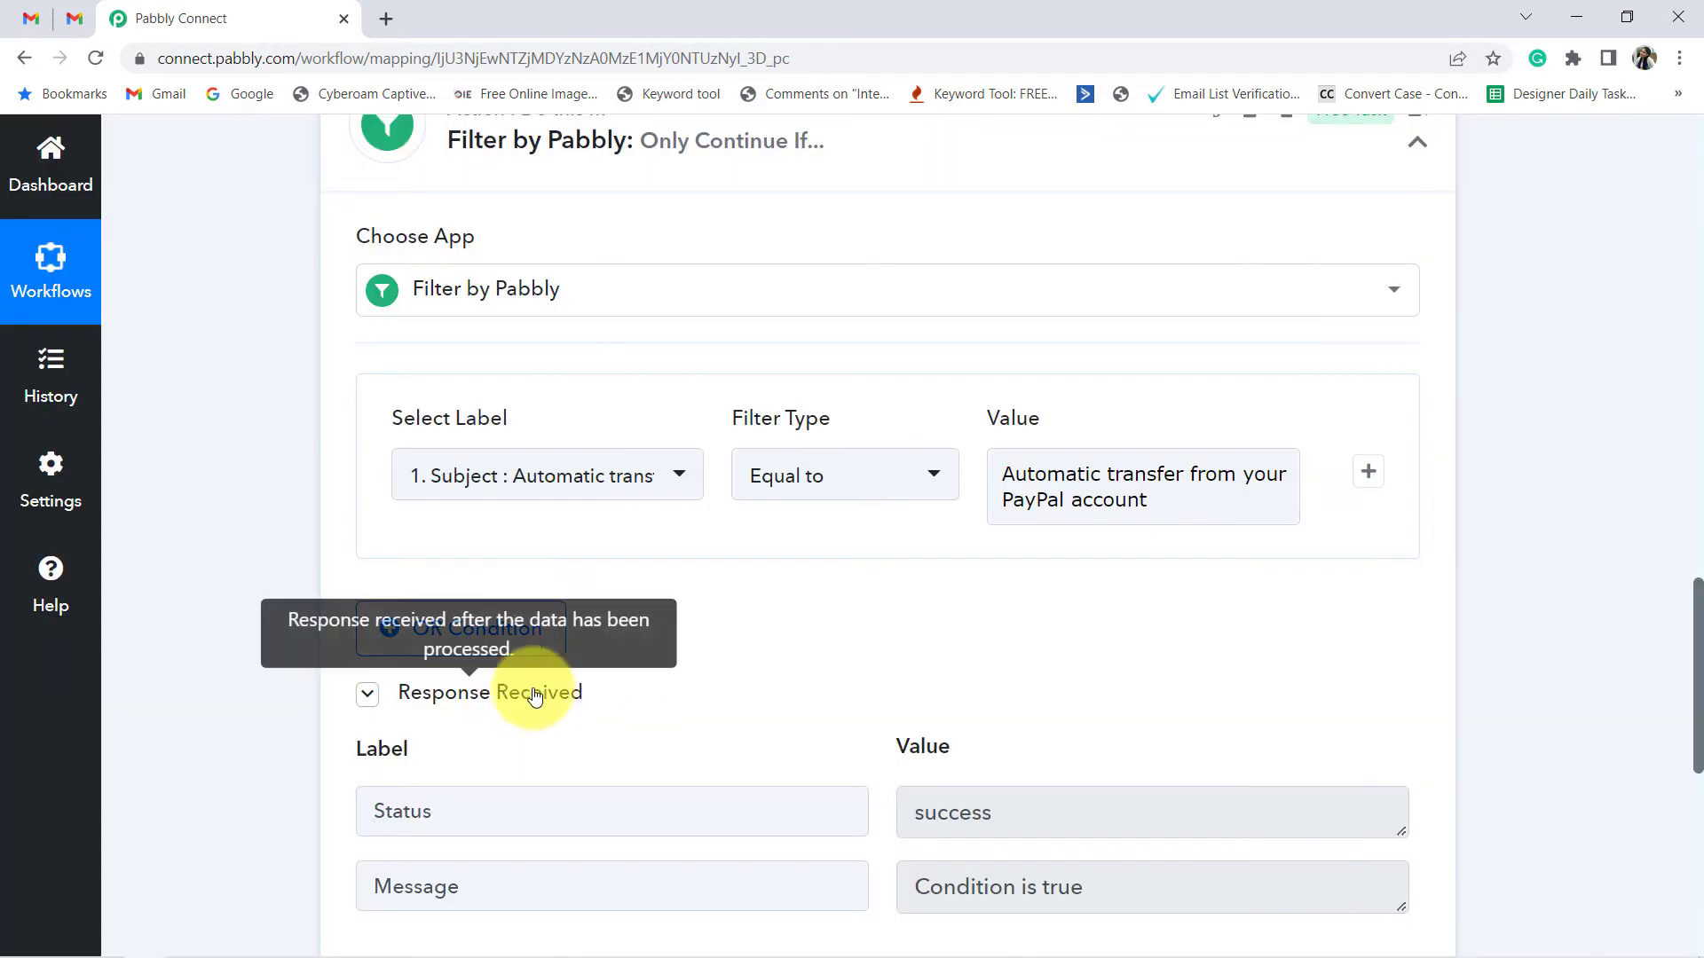
scroll(888, 656, down, 2)
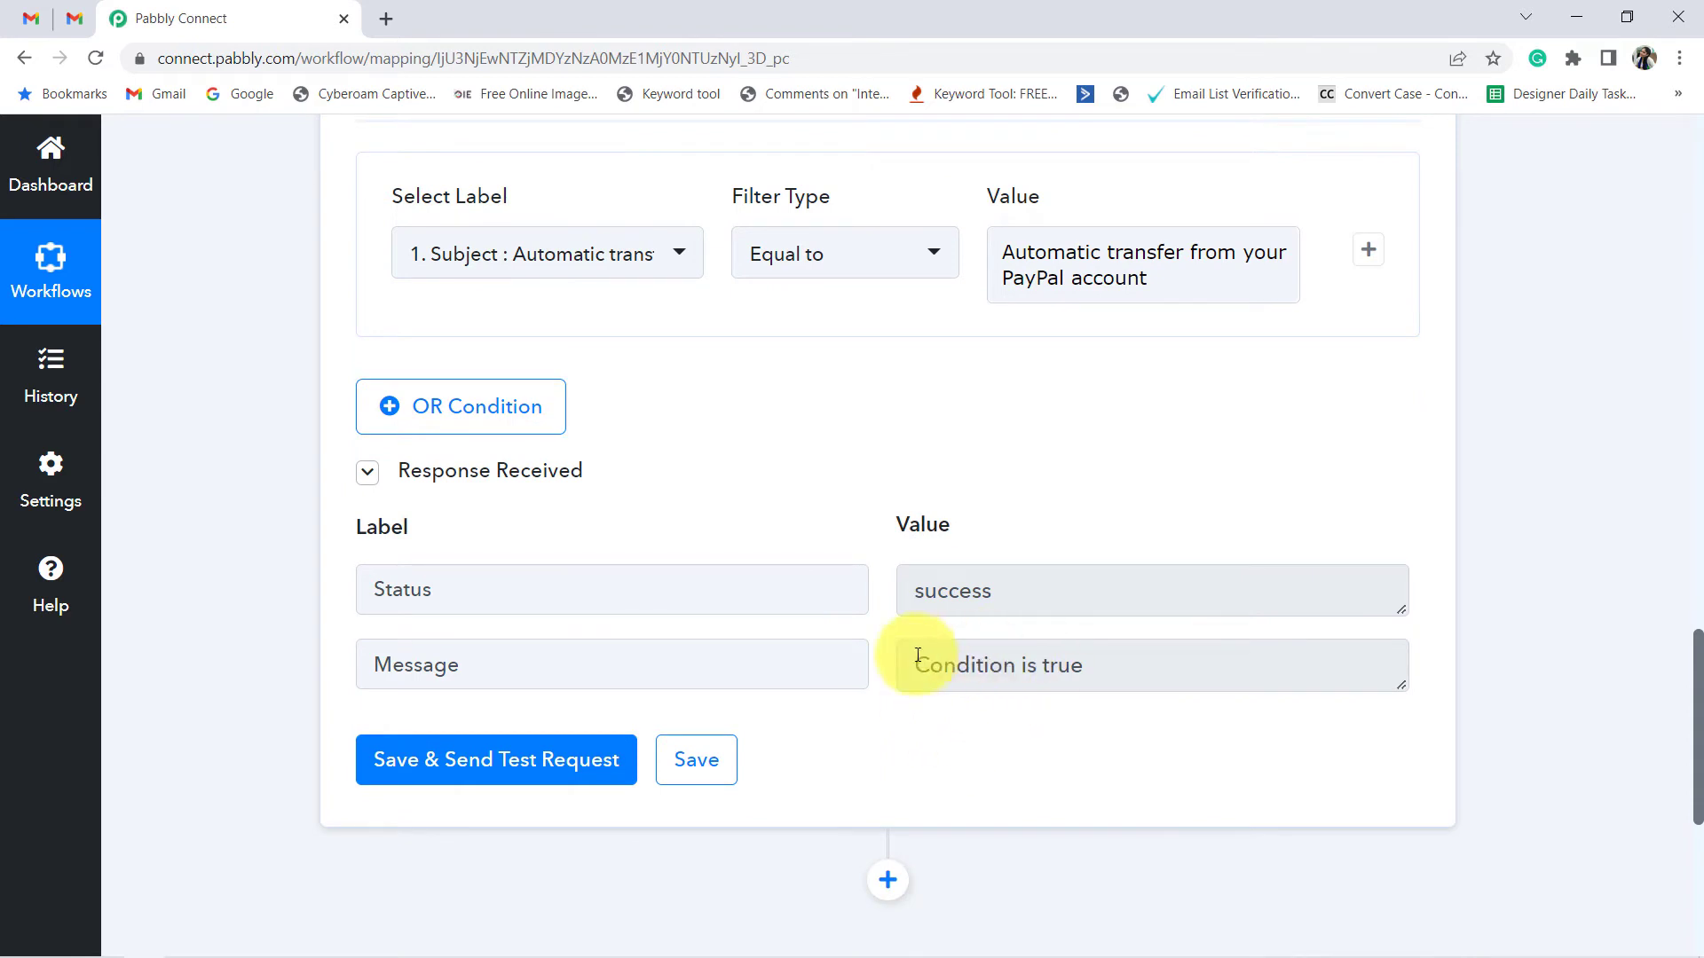
scroll(931, 665, up, 2)
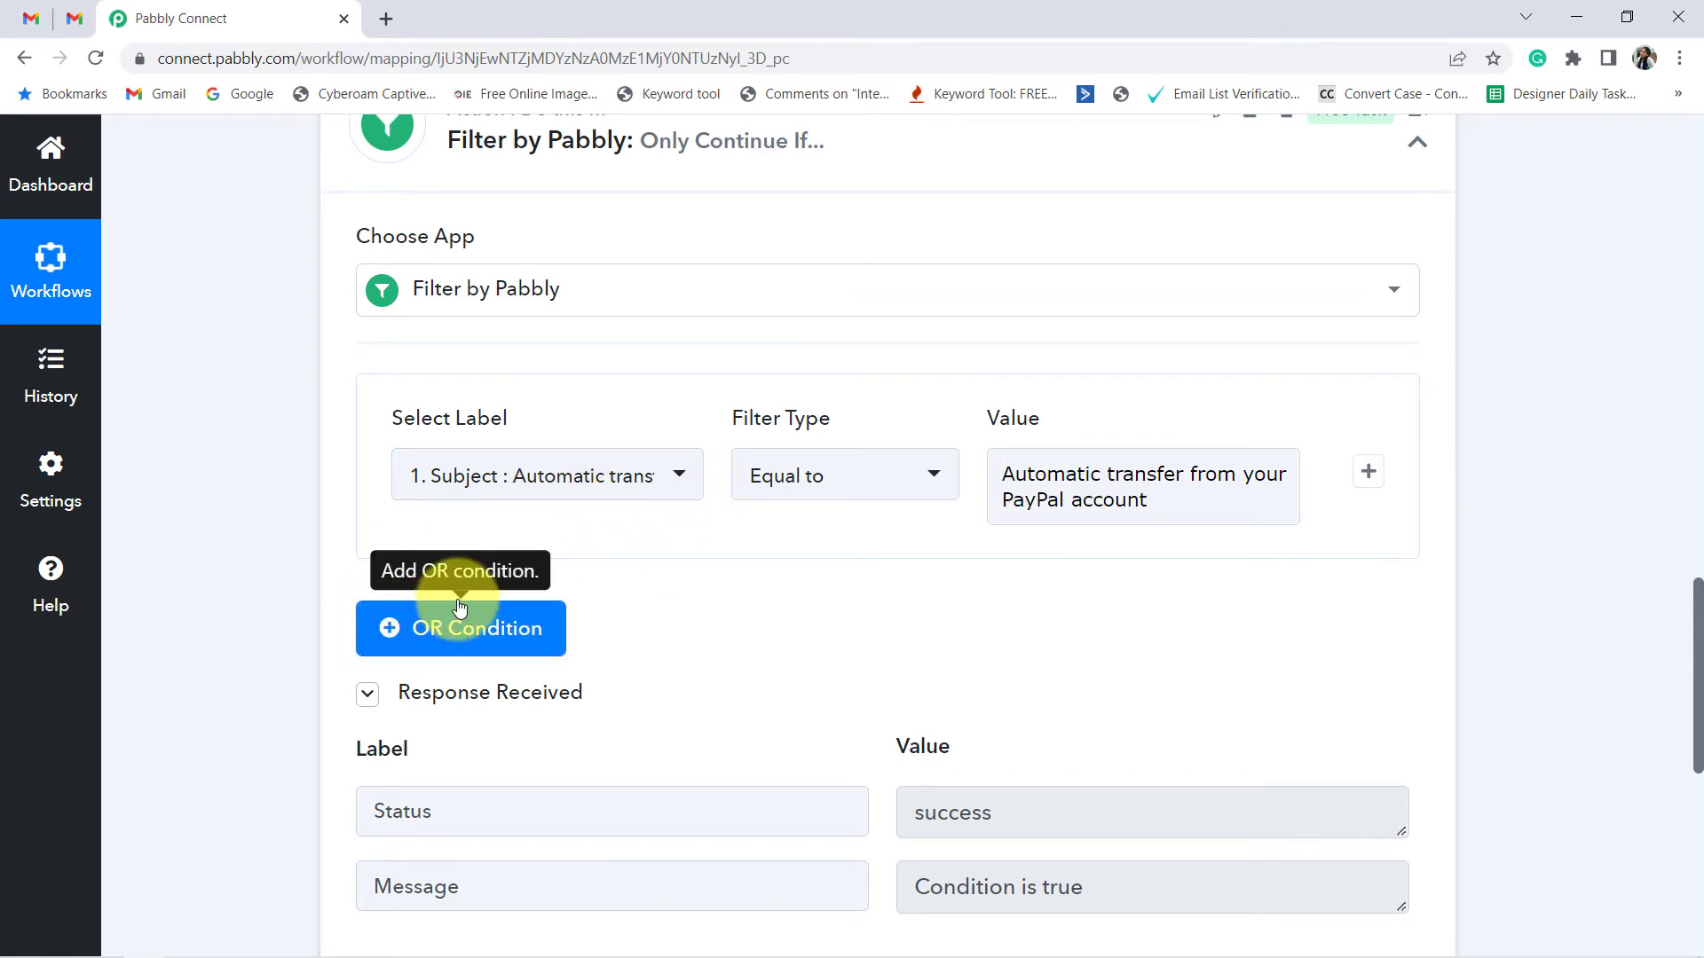
click(432, 627)
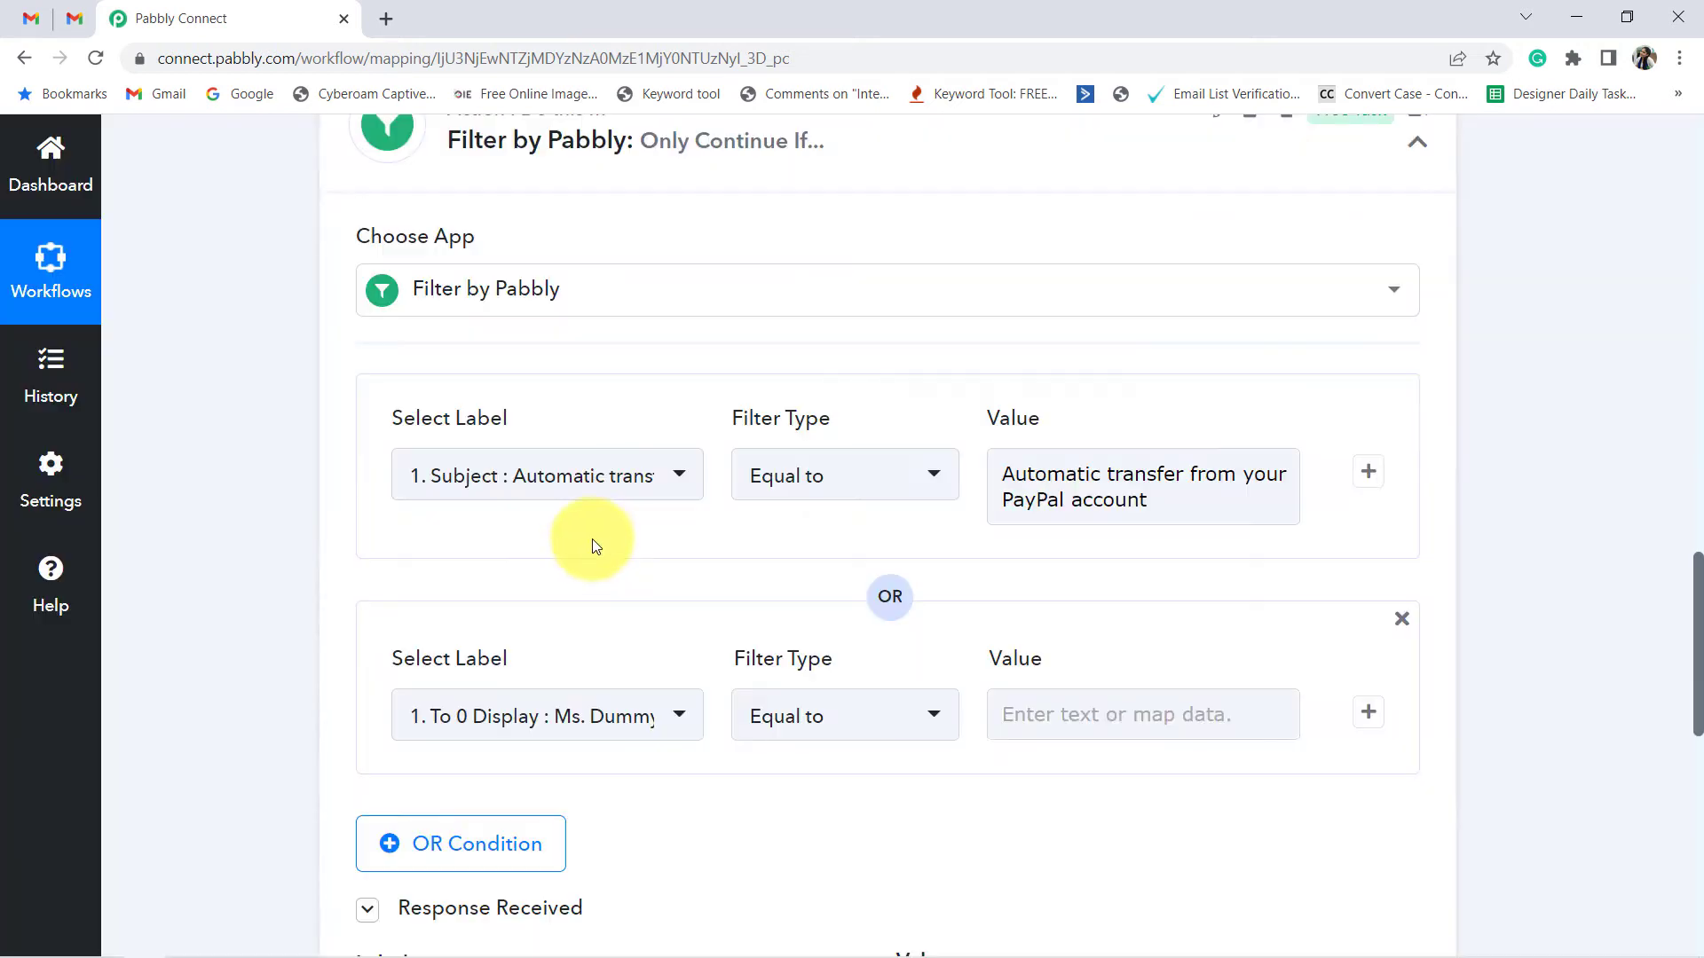
scroll(563, 584, down, 1)
click(449, 711)
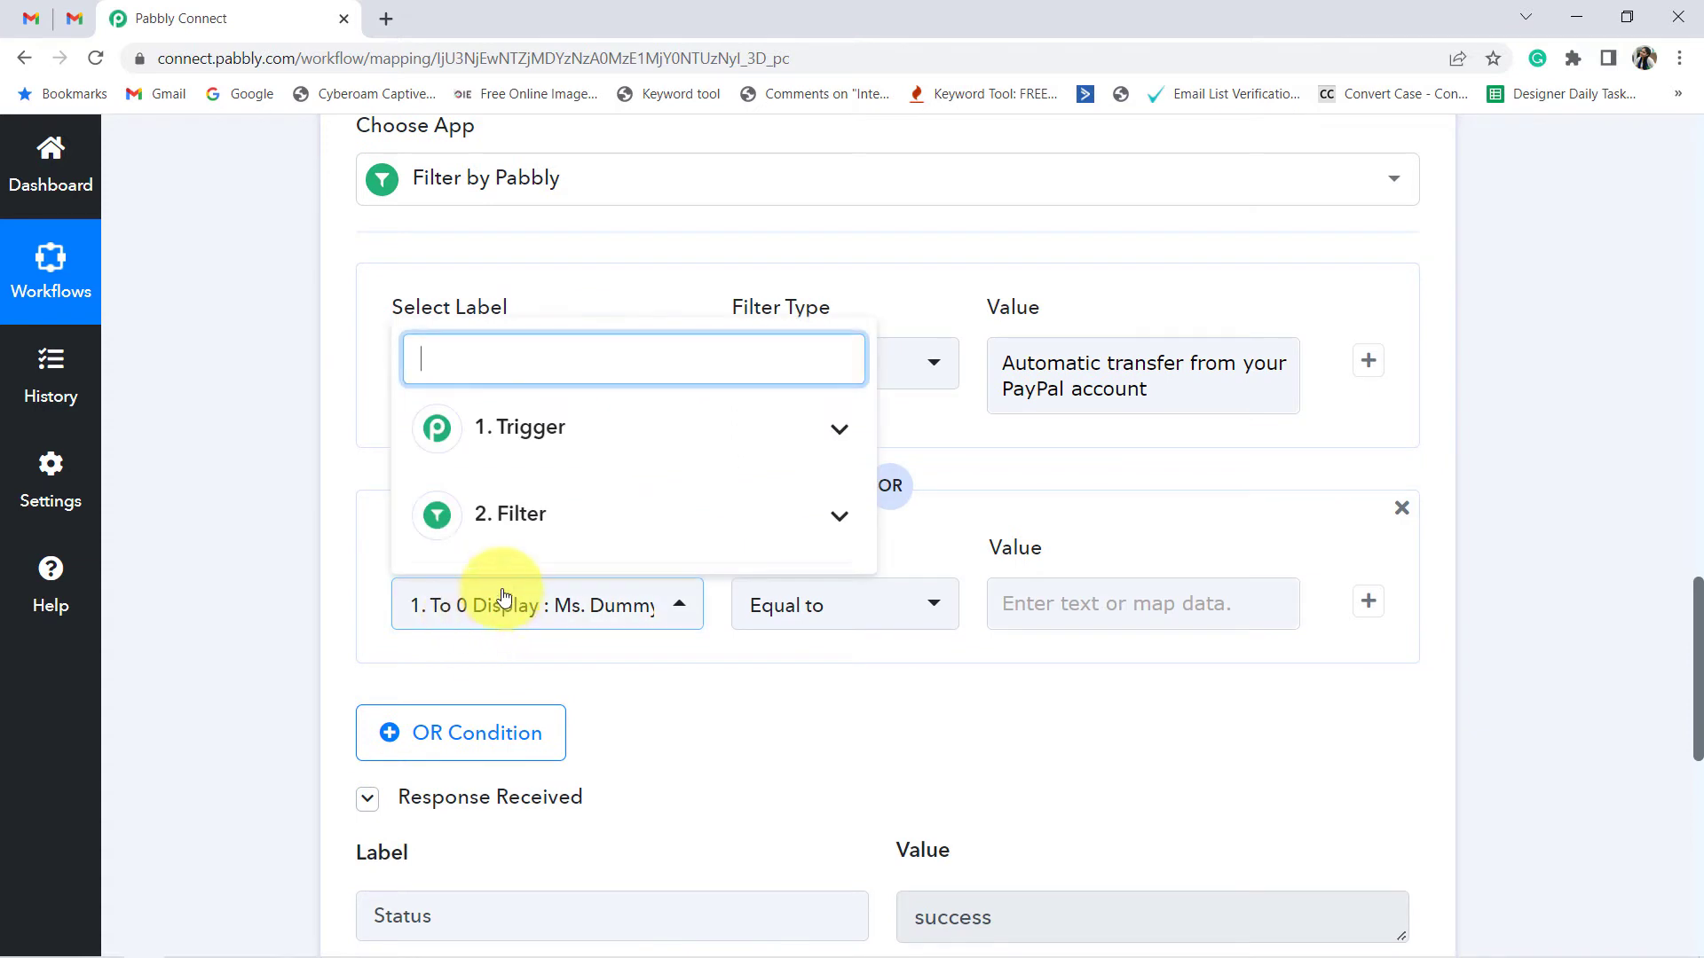
click(474, 431)
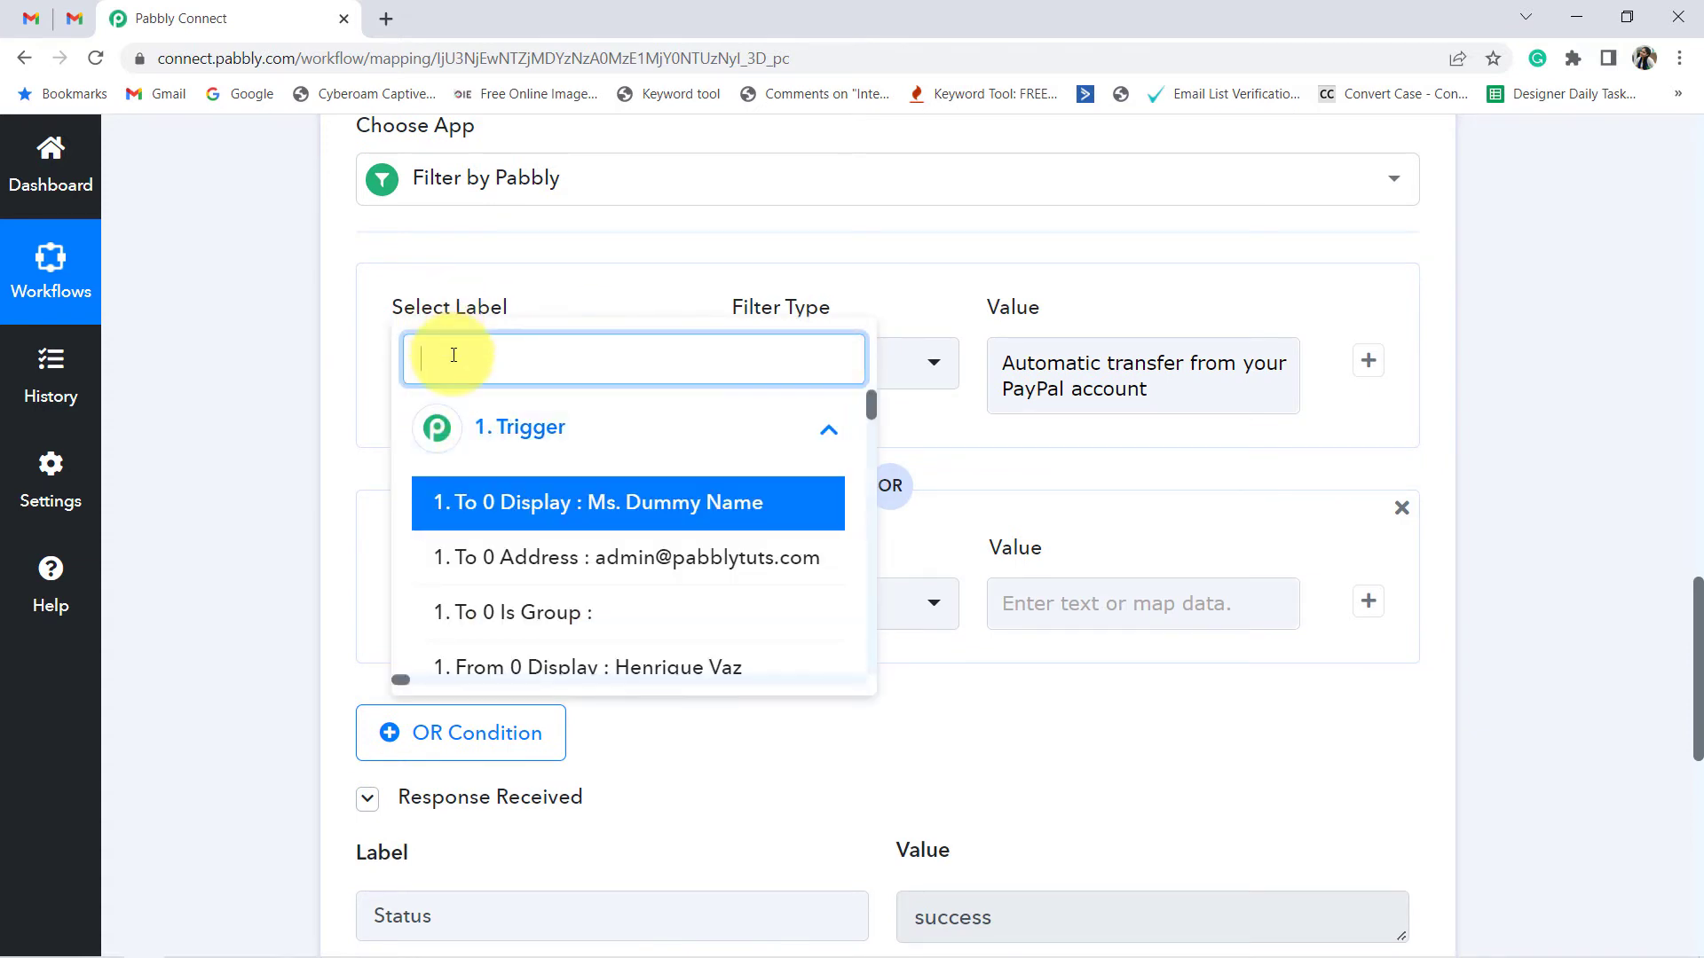
text(from)
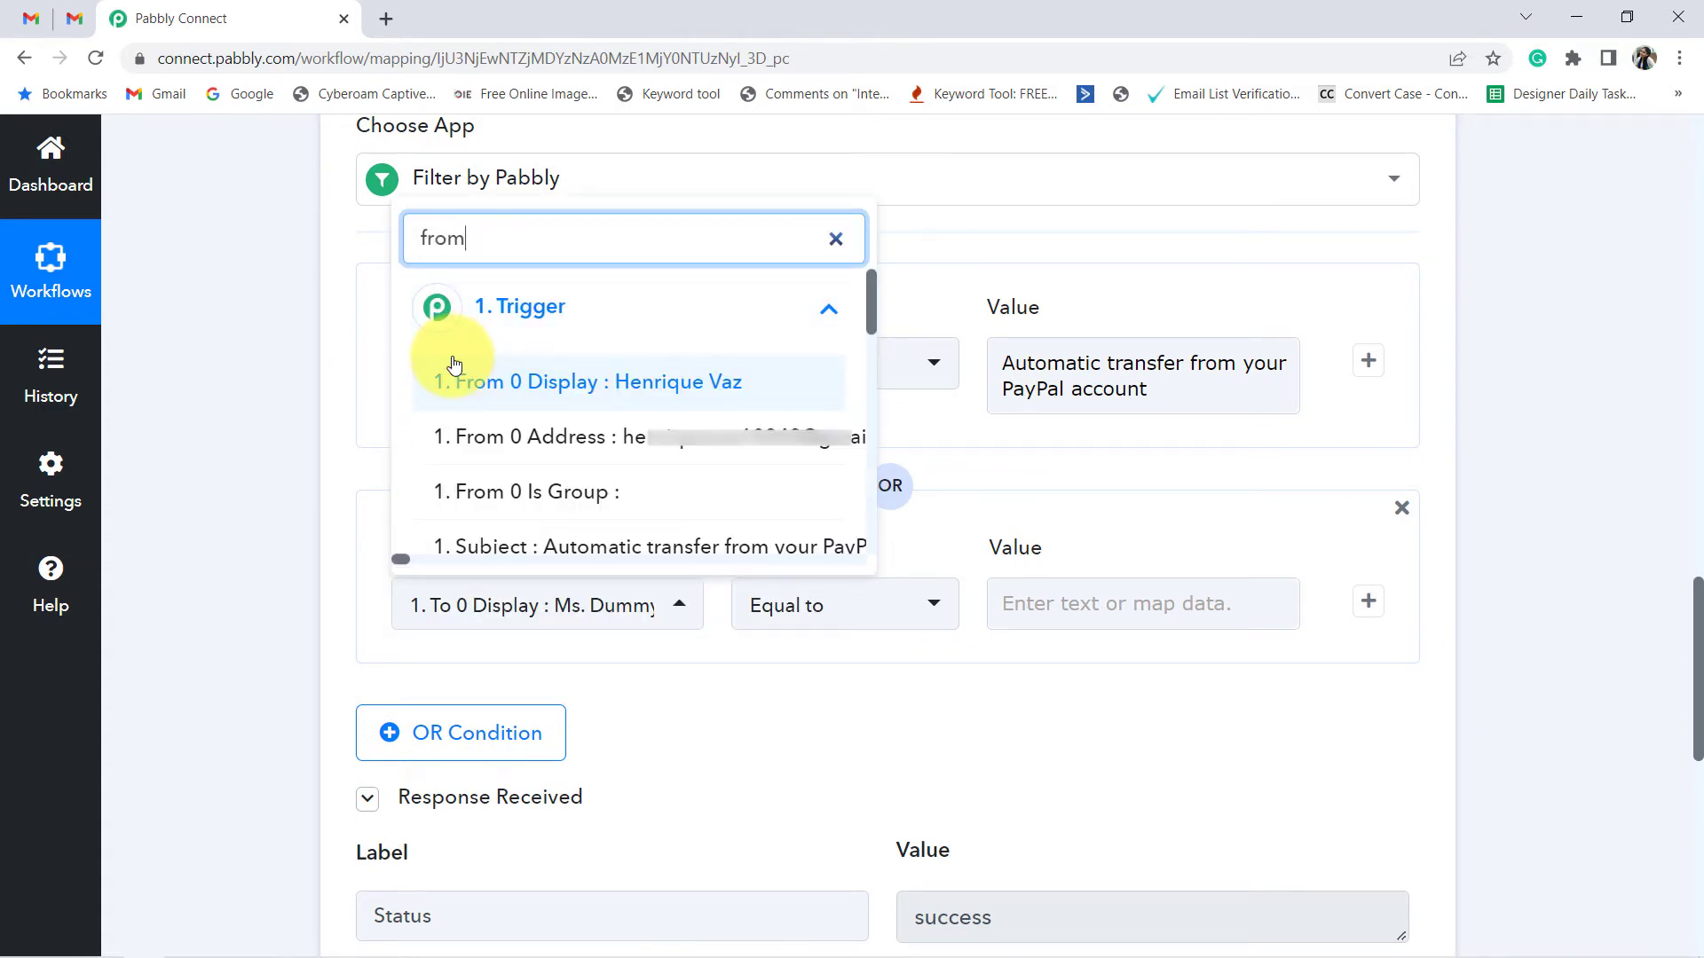
click(435, 391)
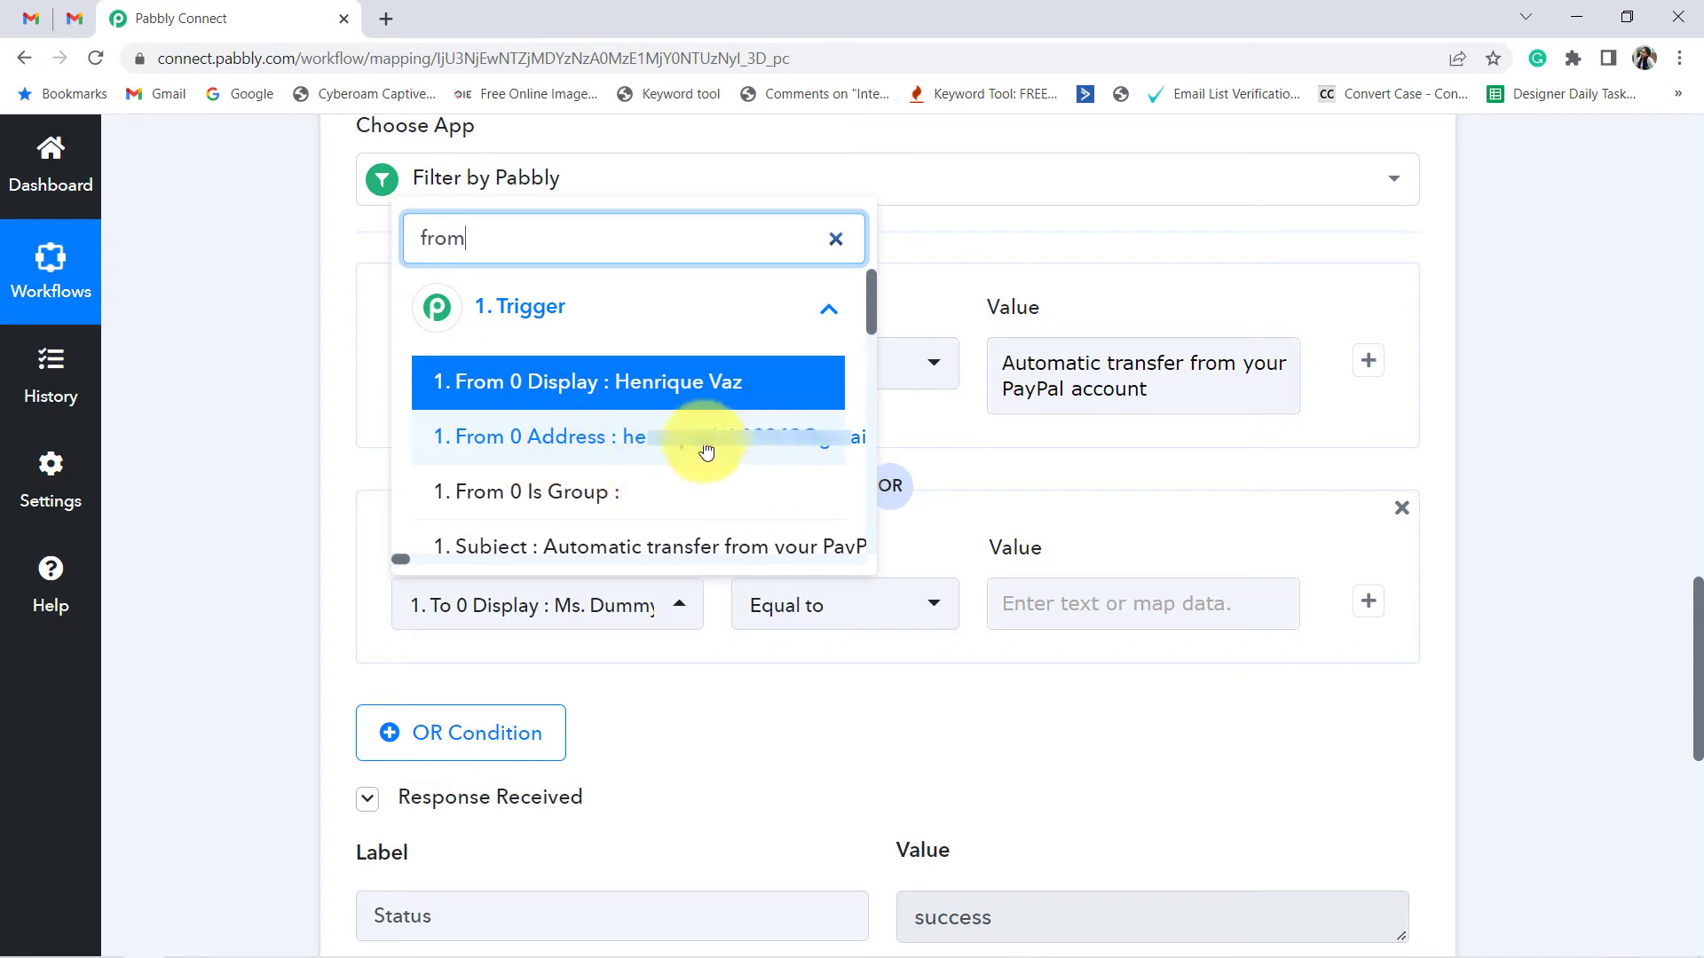
click(718, 657)
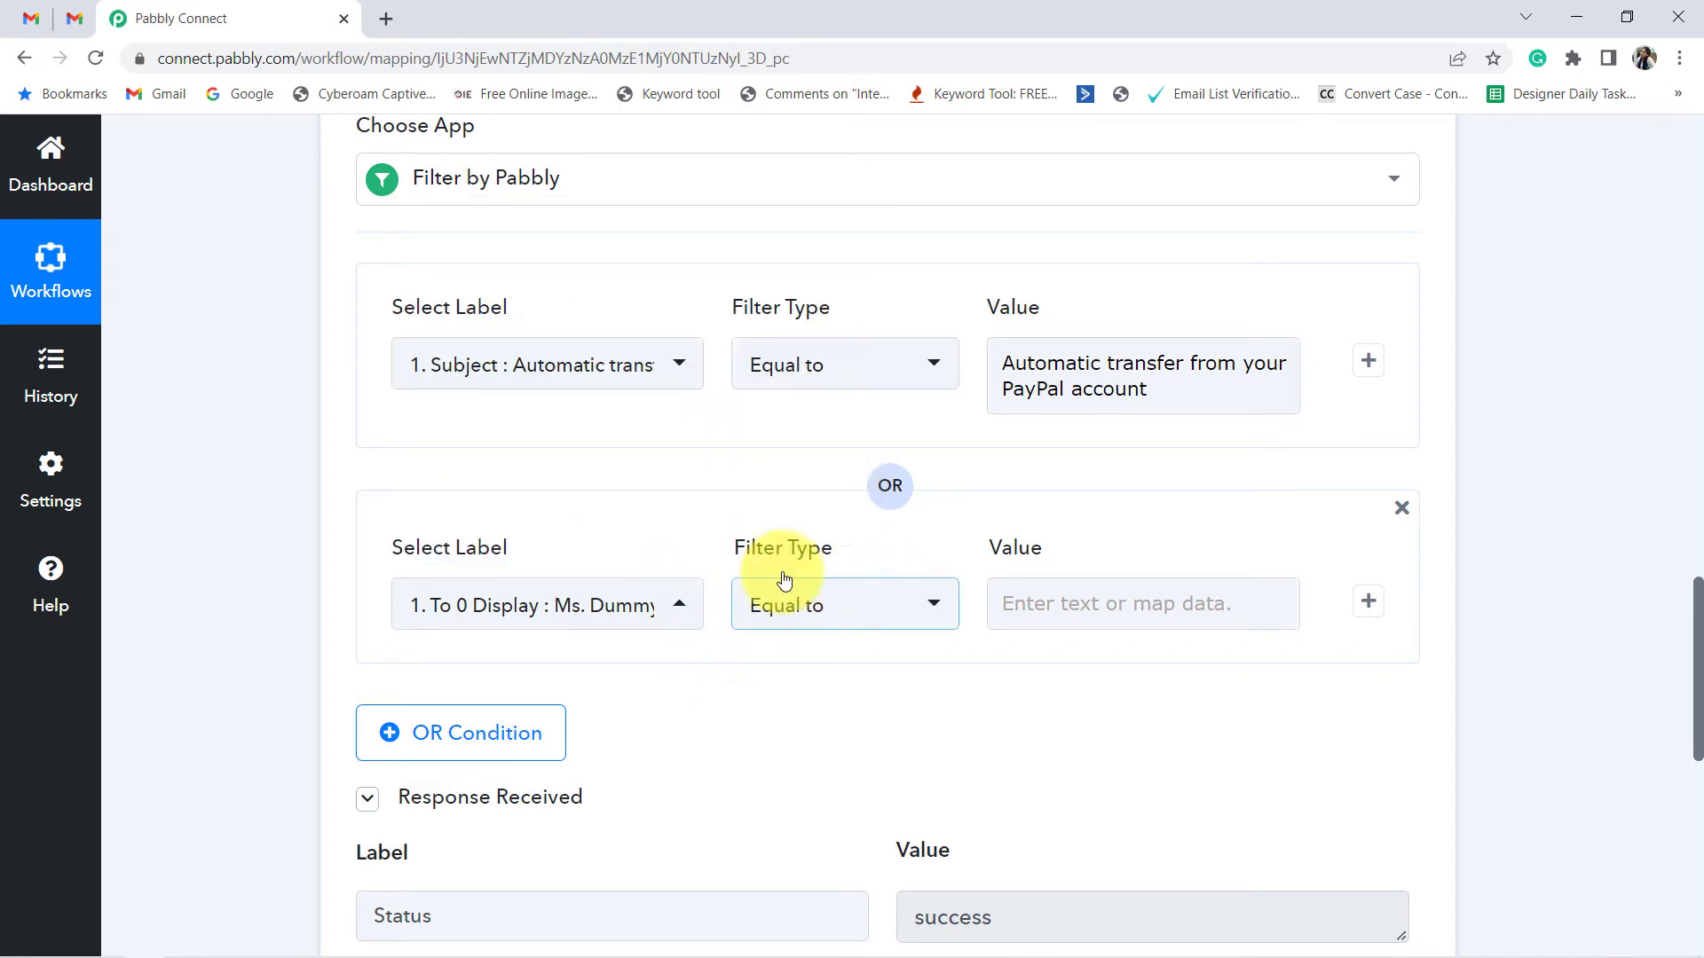
click(1078, 603)
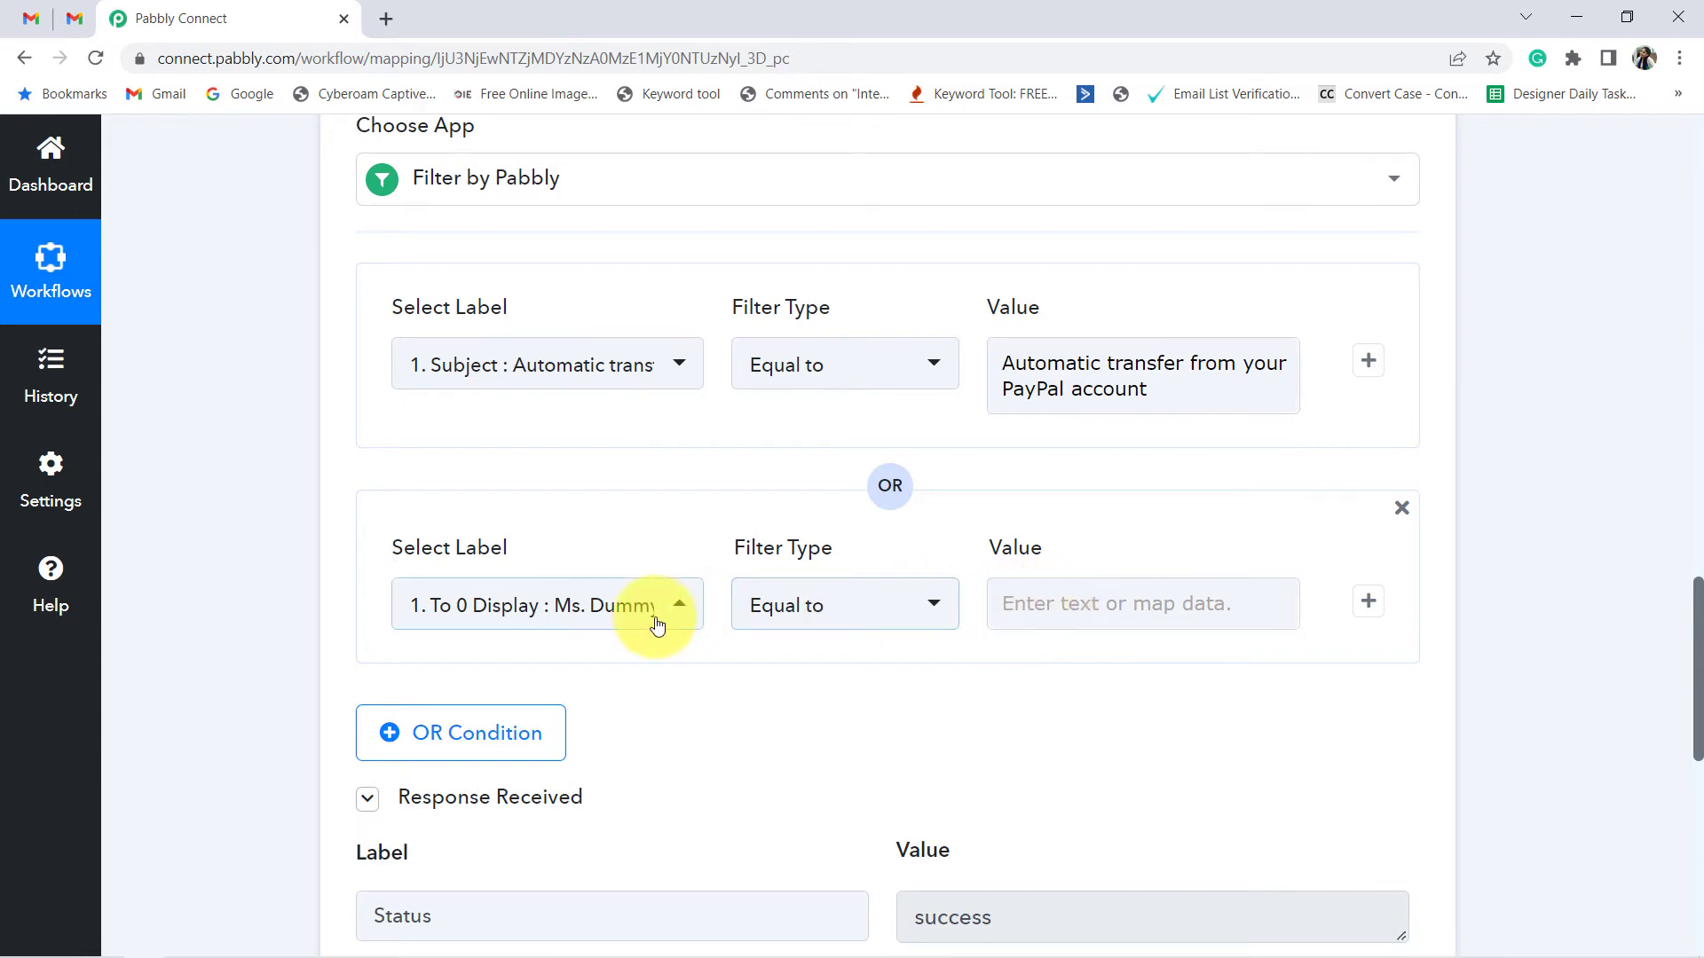
click(1400, 507)
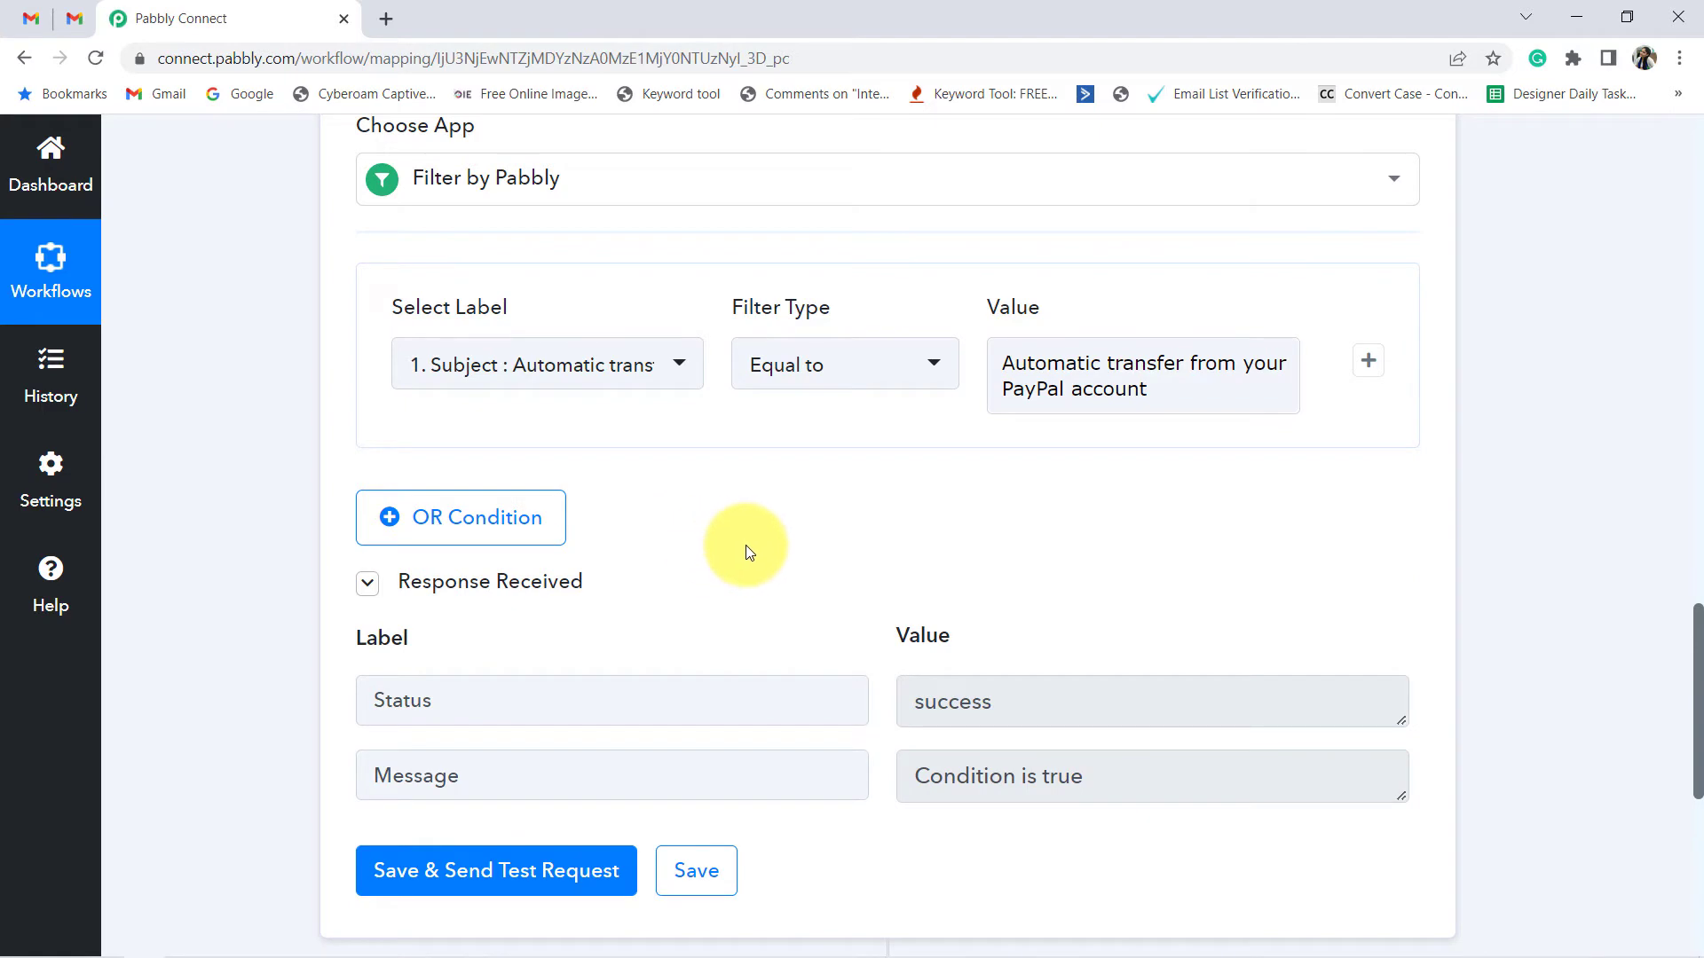
Add a new action step after the filter using the WhatsApp Cloud API app.
scroll(745, 551, down, 3)
scroll(749, 559, up, 4)
scroll(657, 506, down, 4)
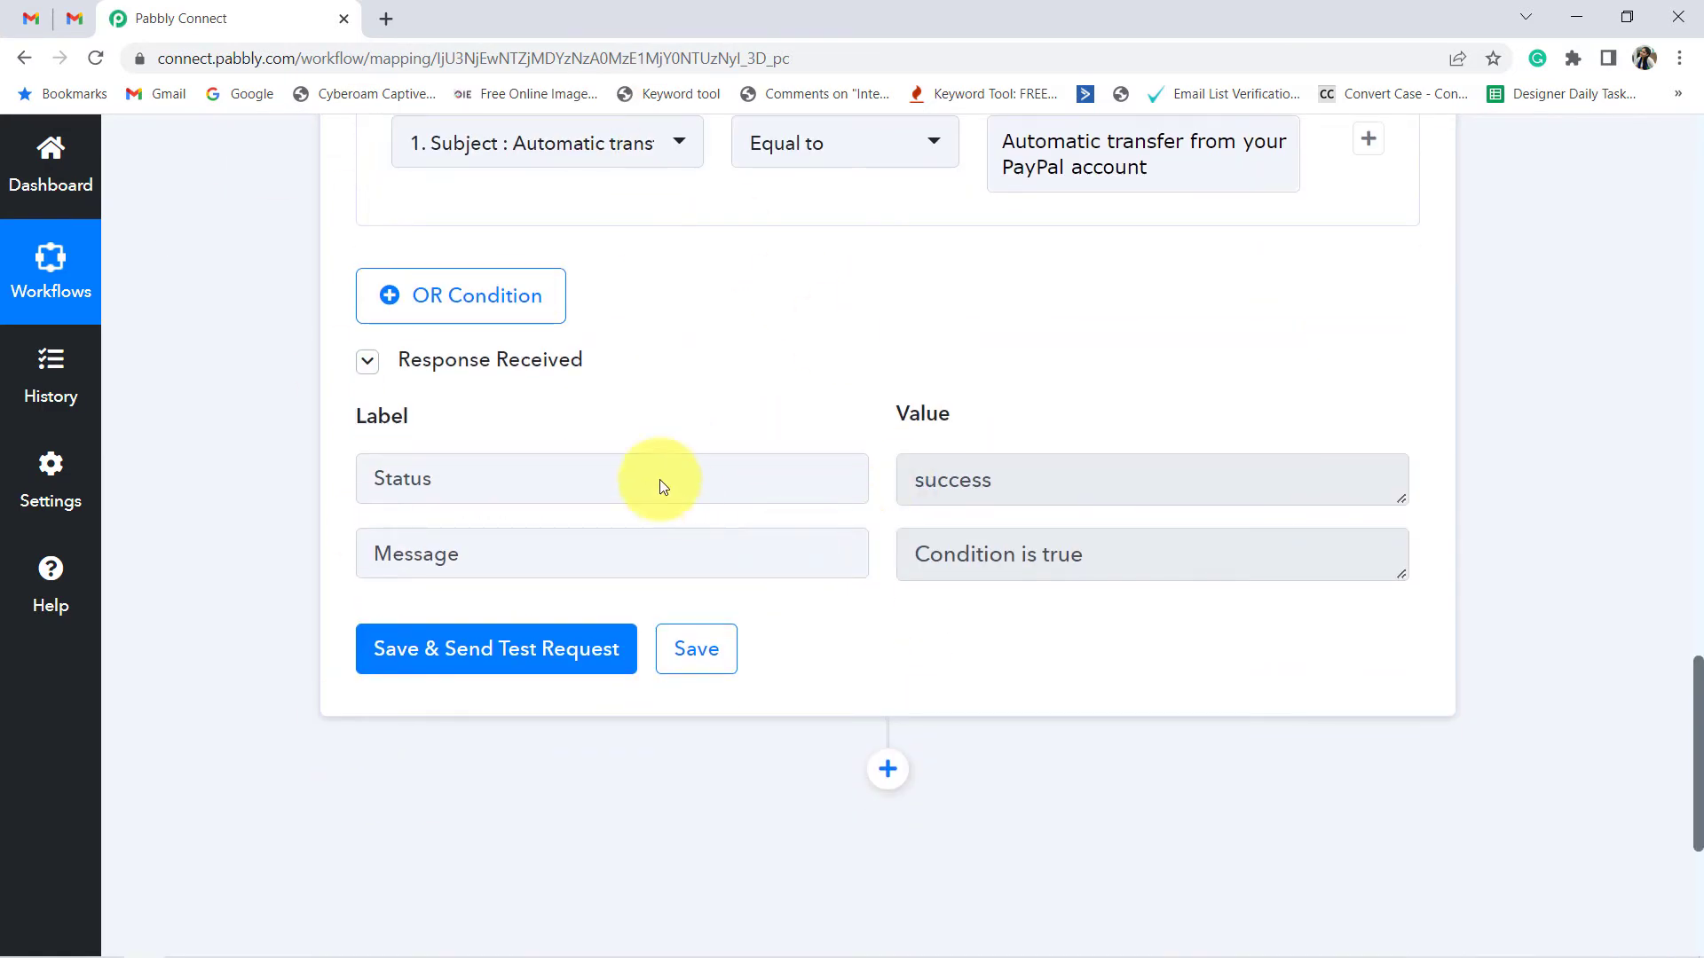
scroll(658, 479, up, 4)
scroll(605, 338, down, 4)
scroll(561, 572, down, 4)
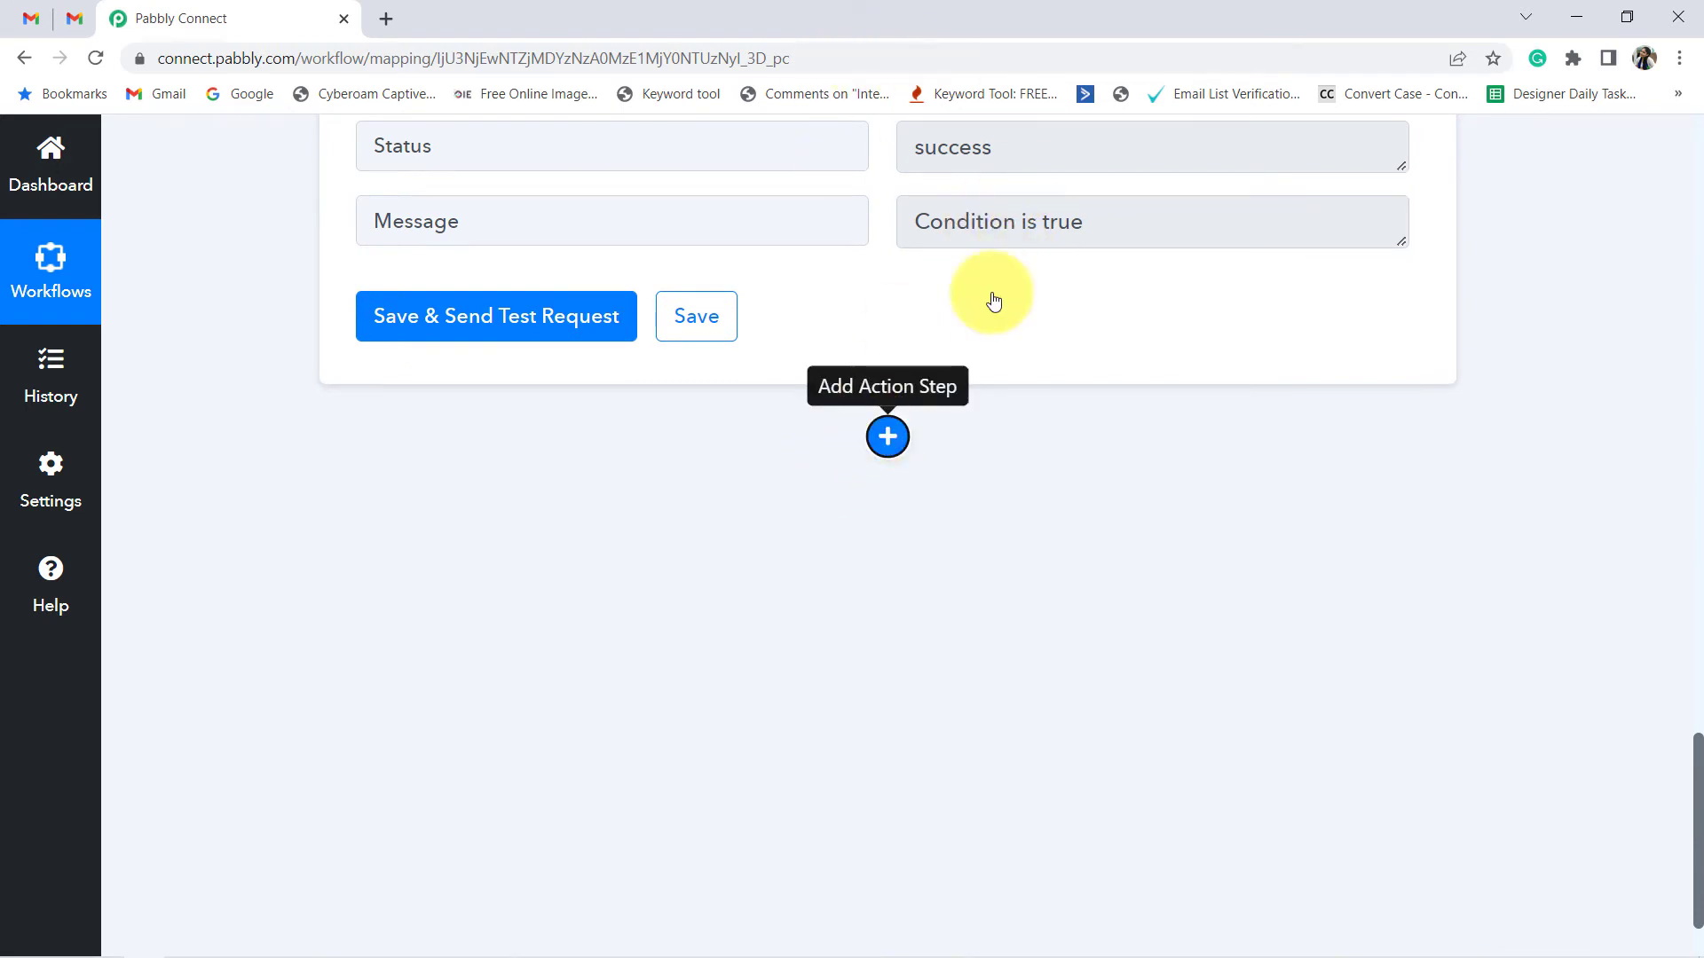
click(885, 437)
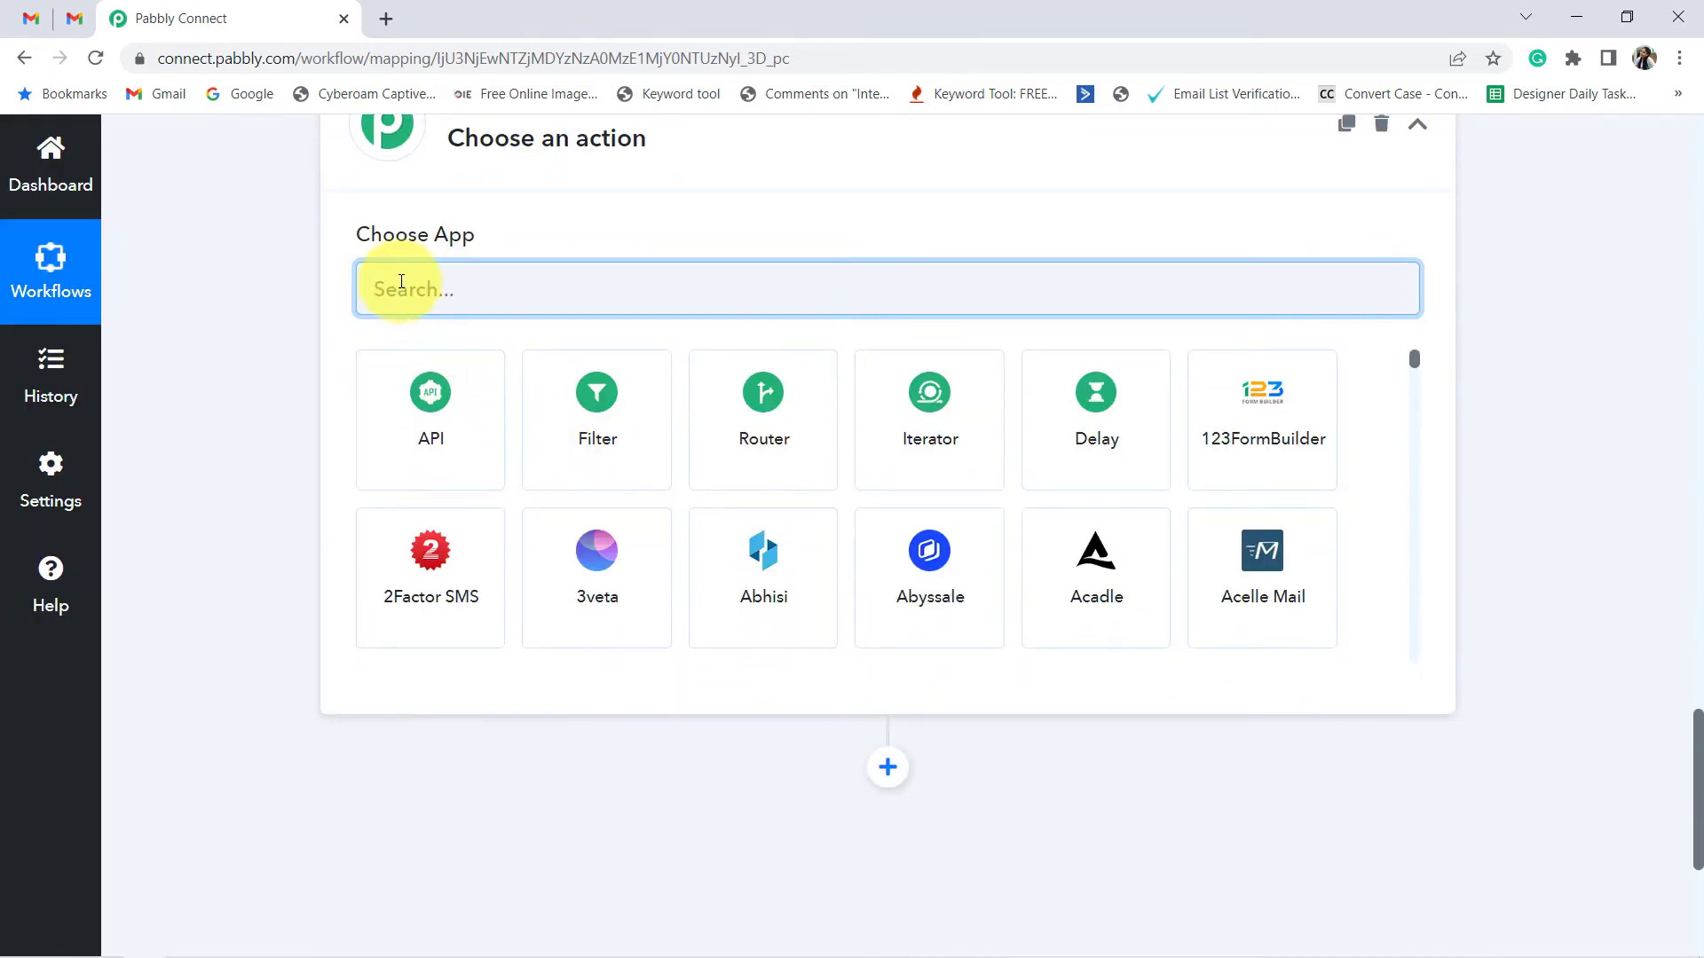
text(wha)
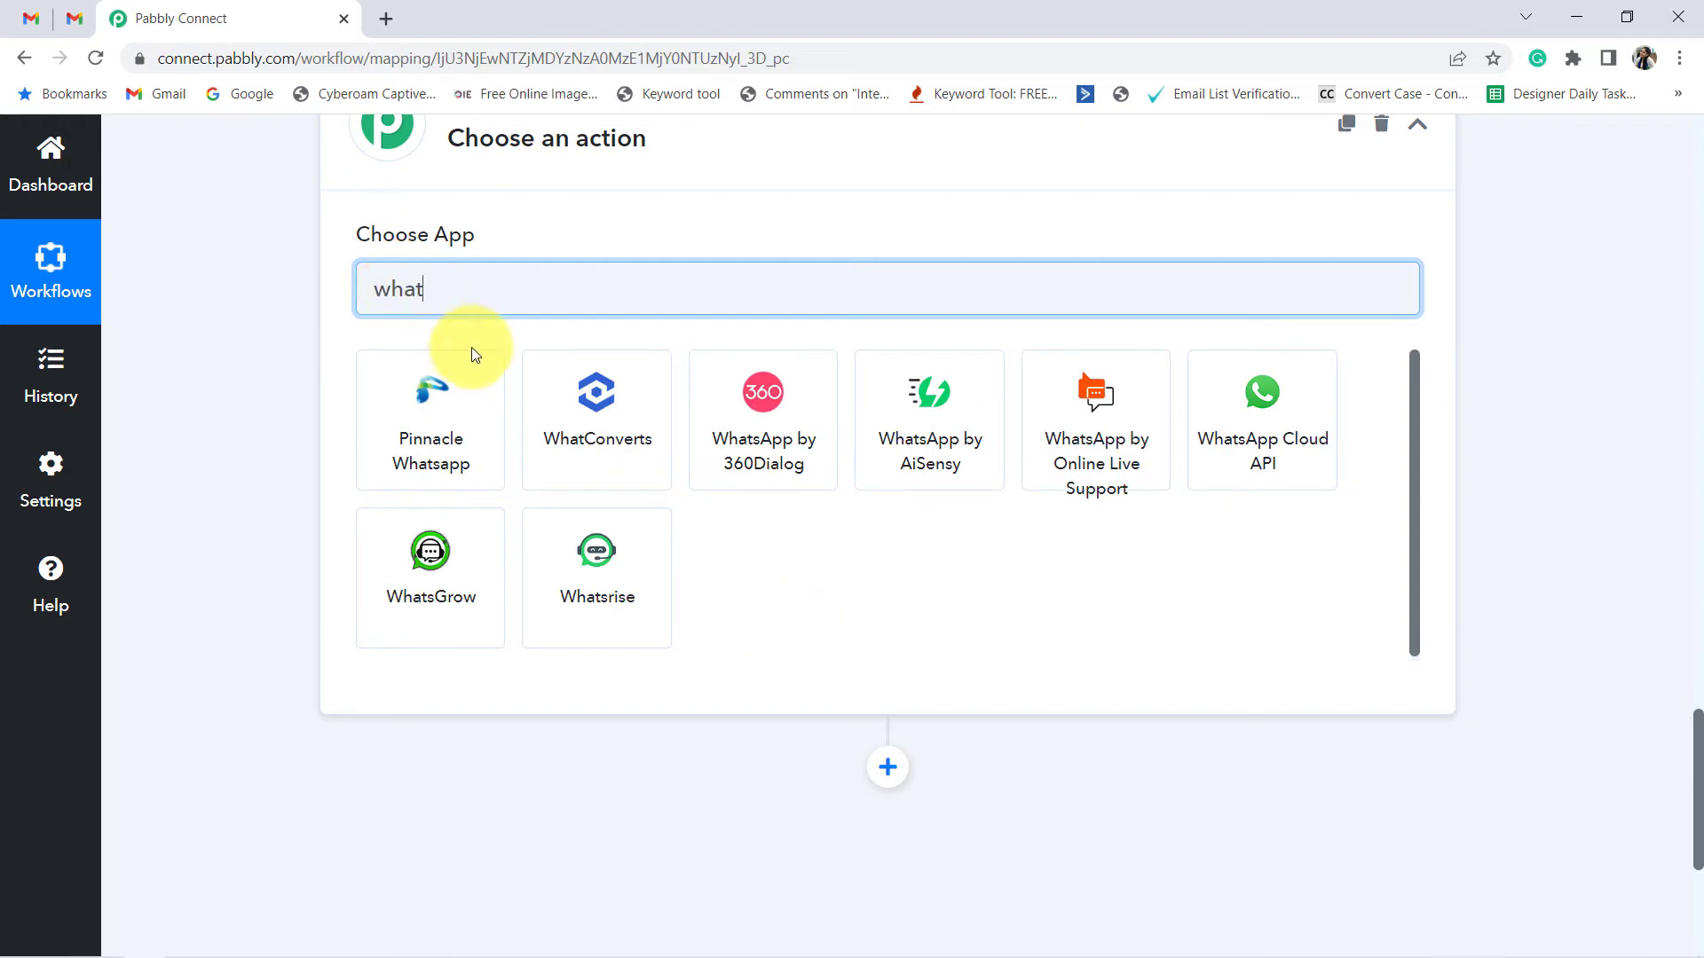
text(t)
click(1261, 448)
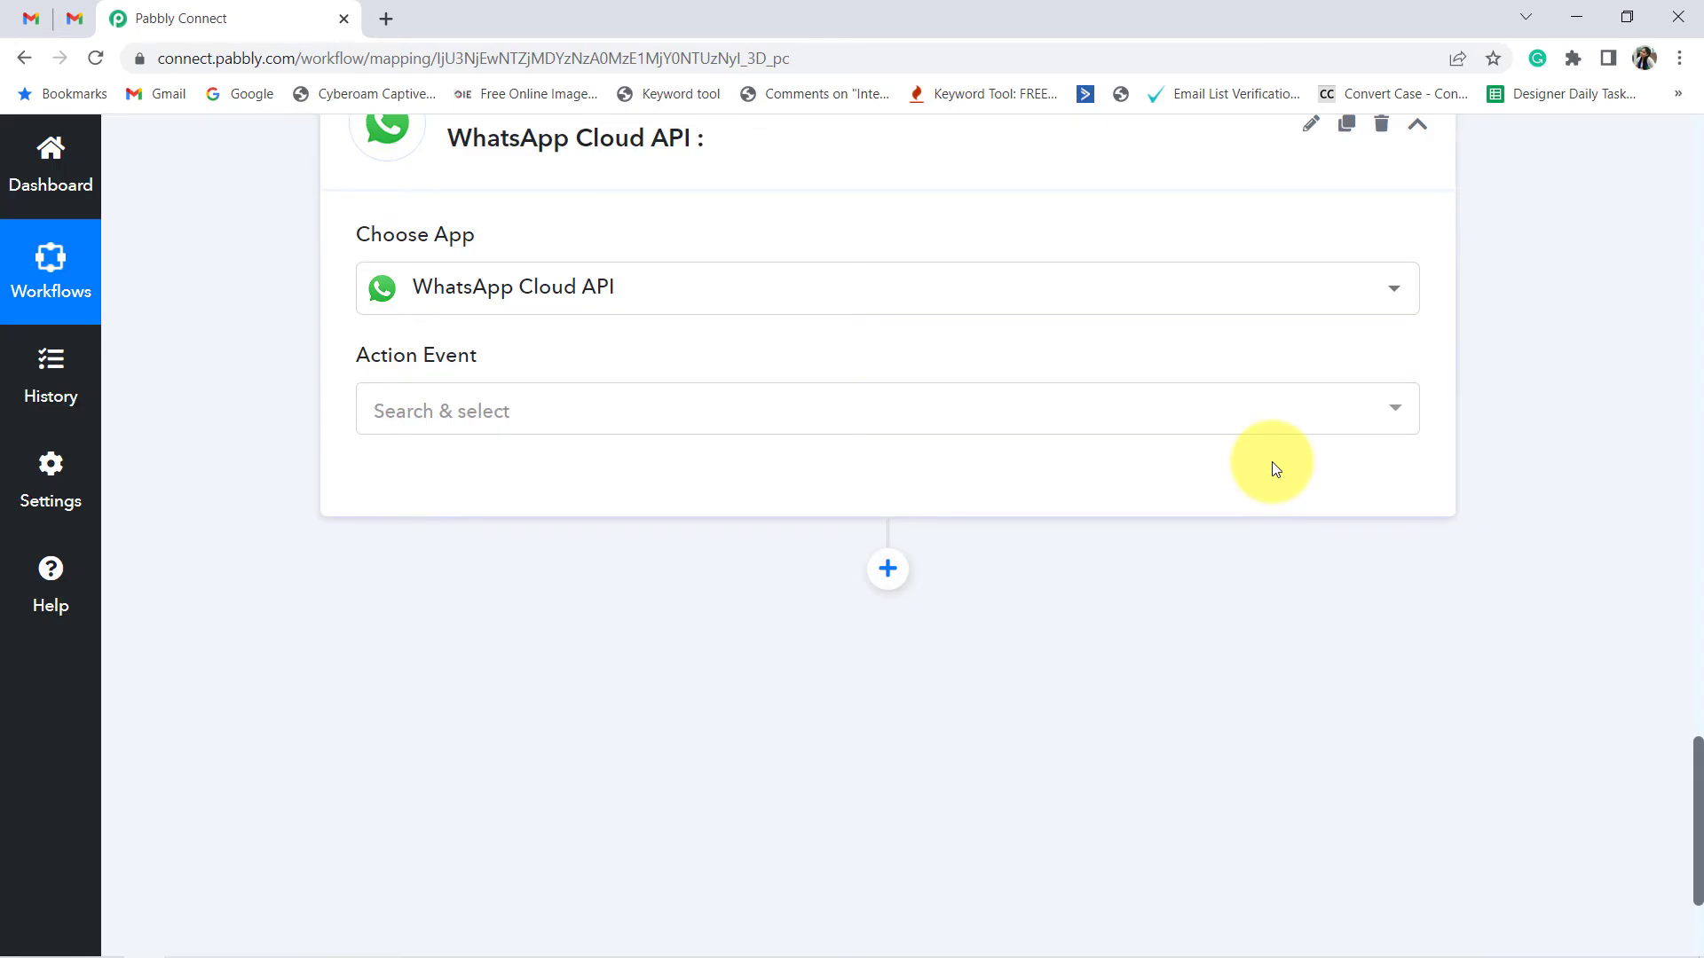
Set the action event to Send Template Message.
click(410, 431)
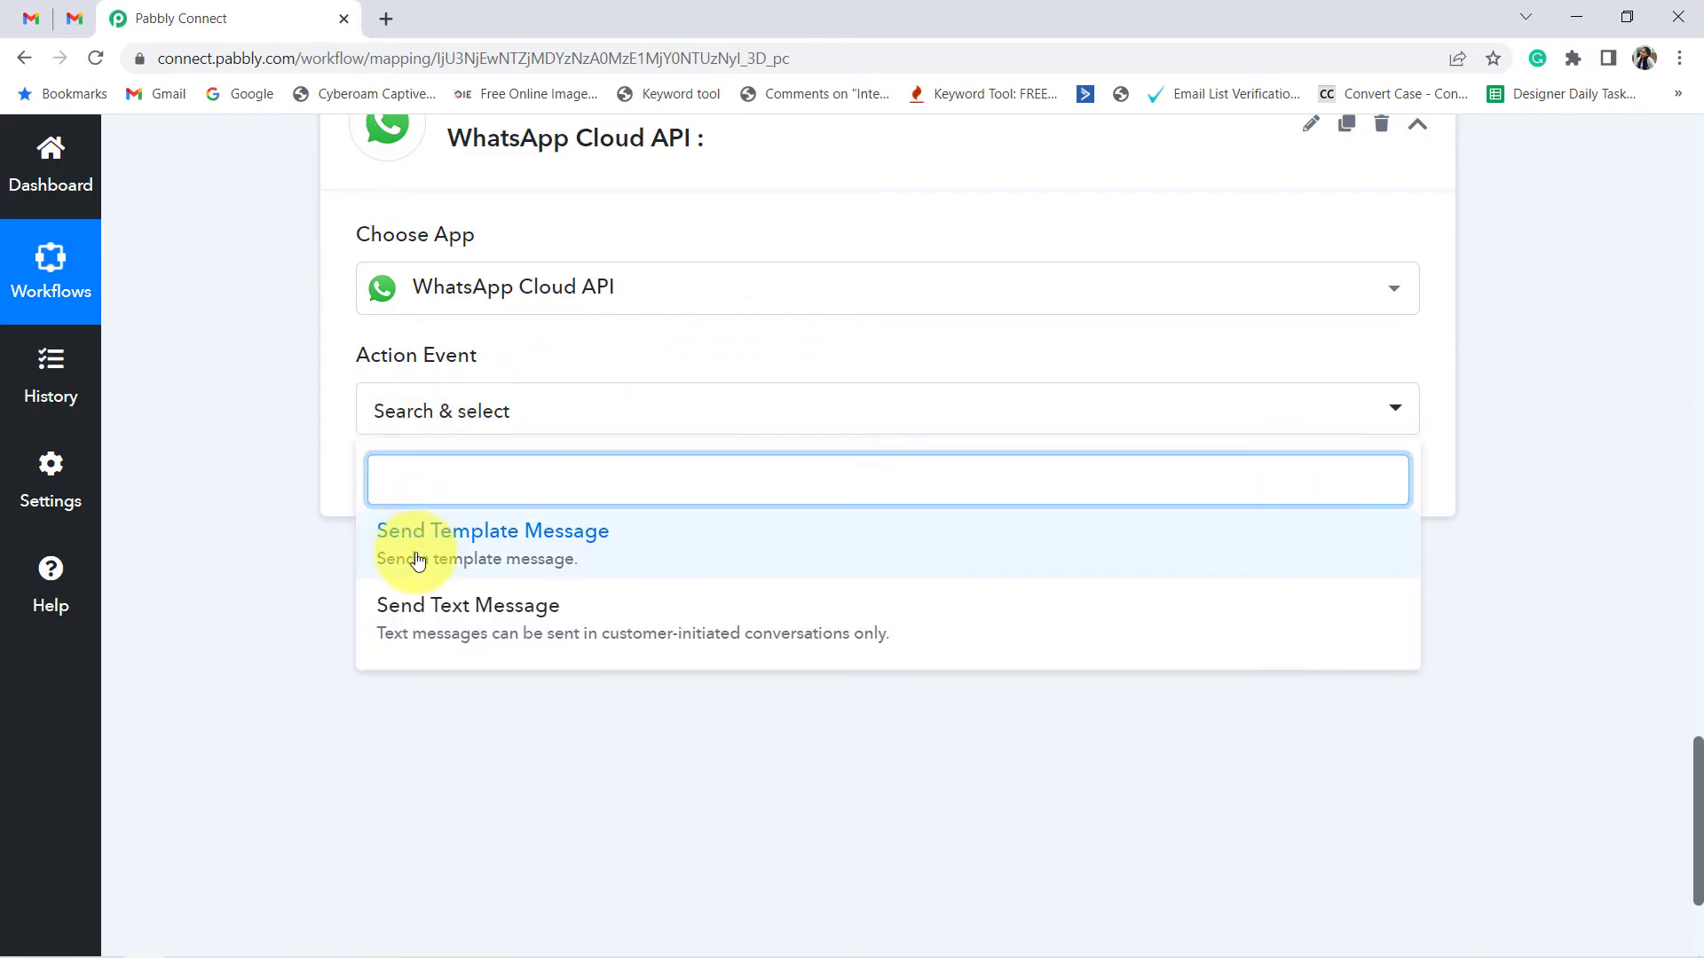
click(453, 534)
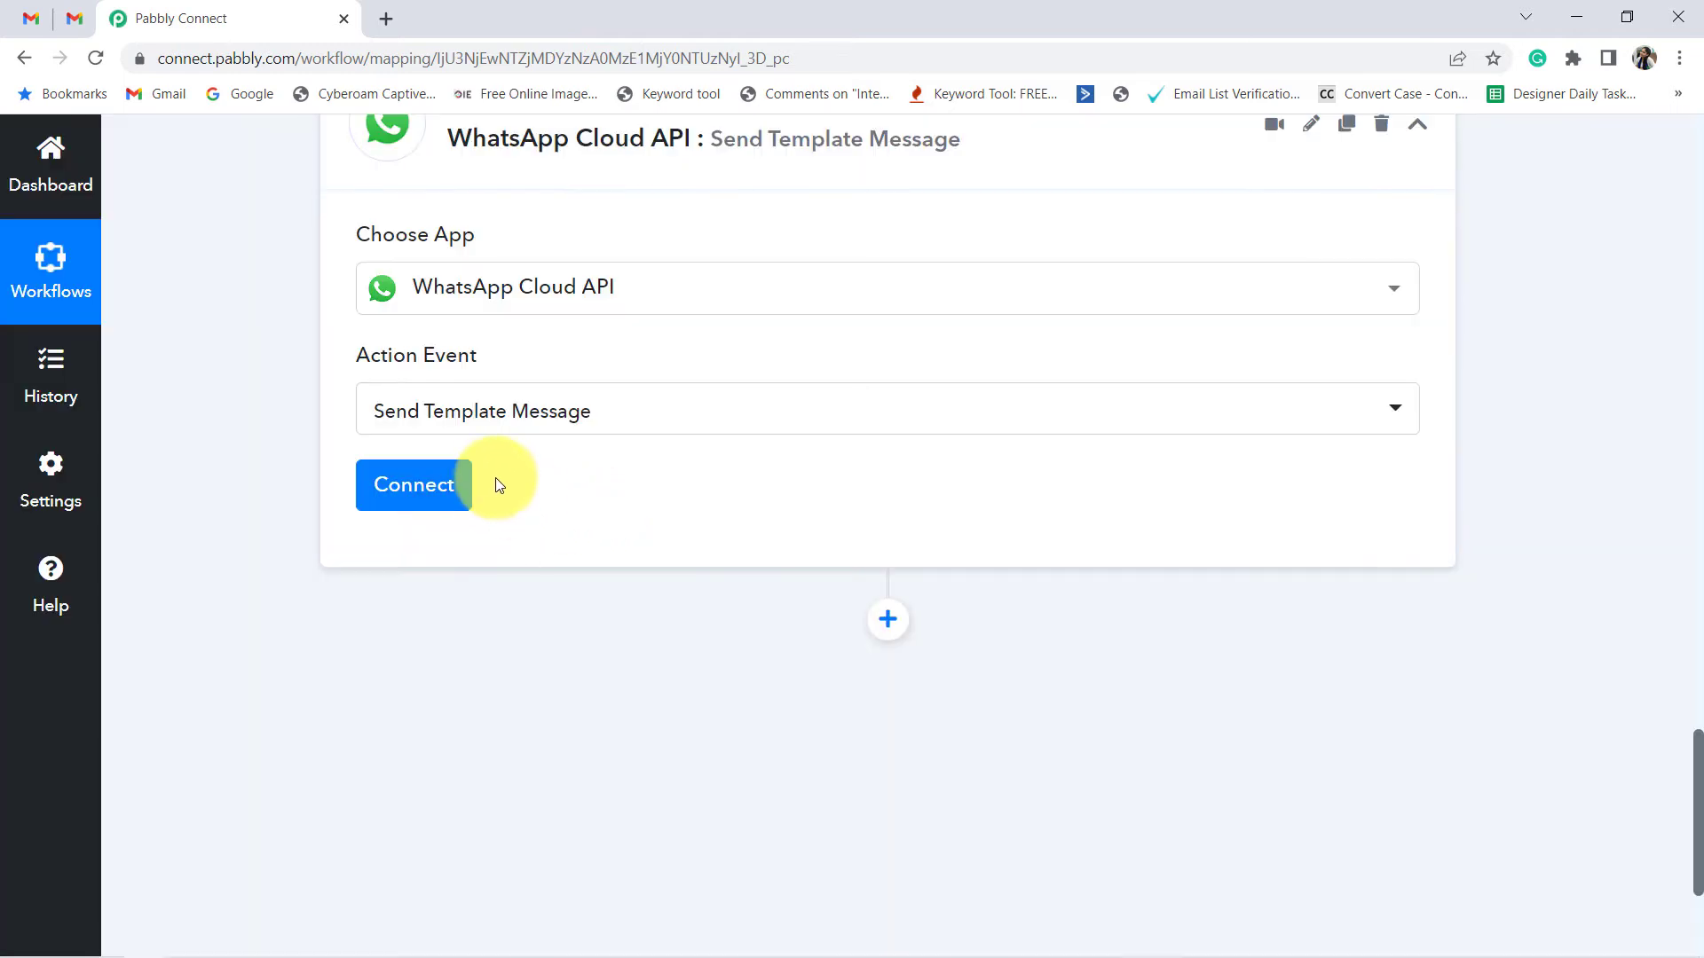
click(451, 492)
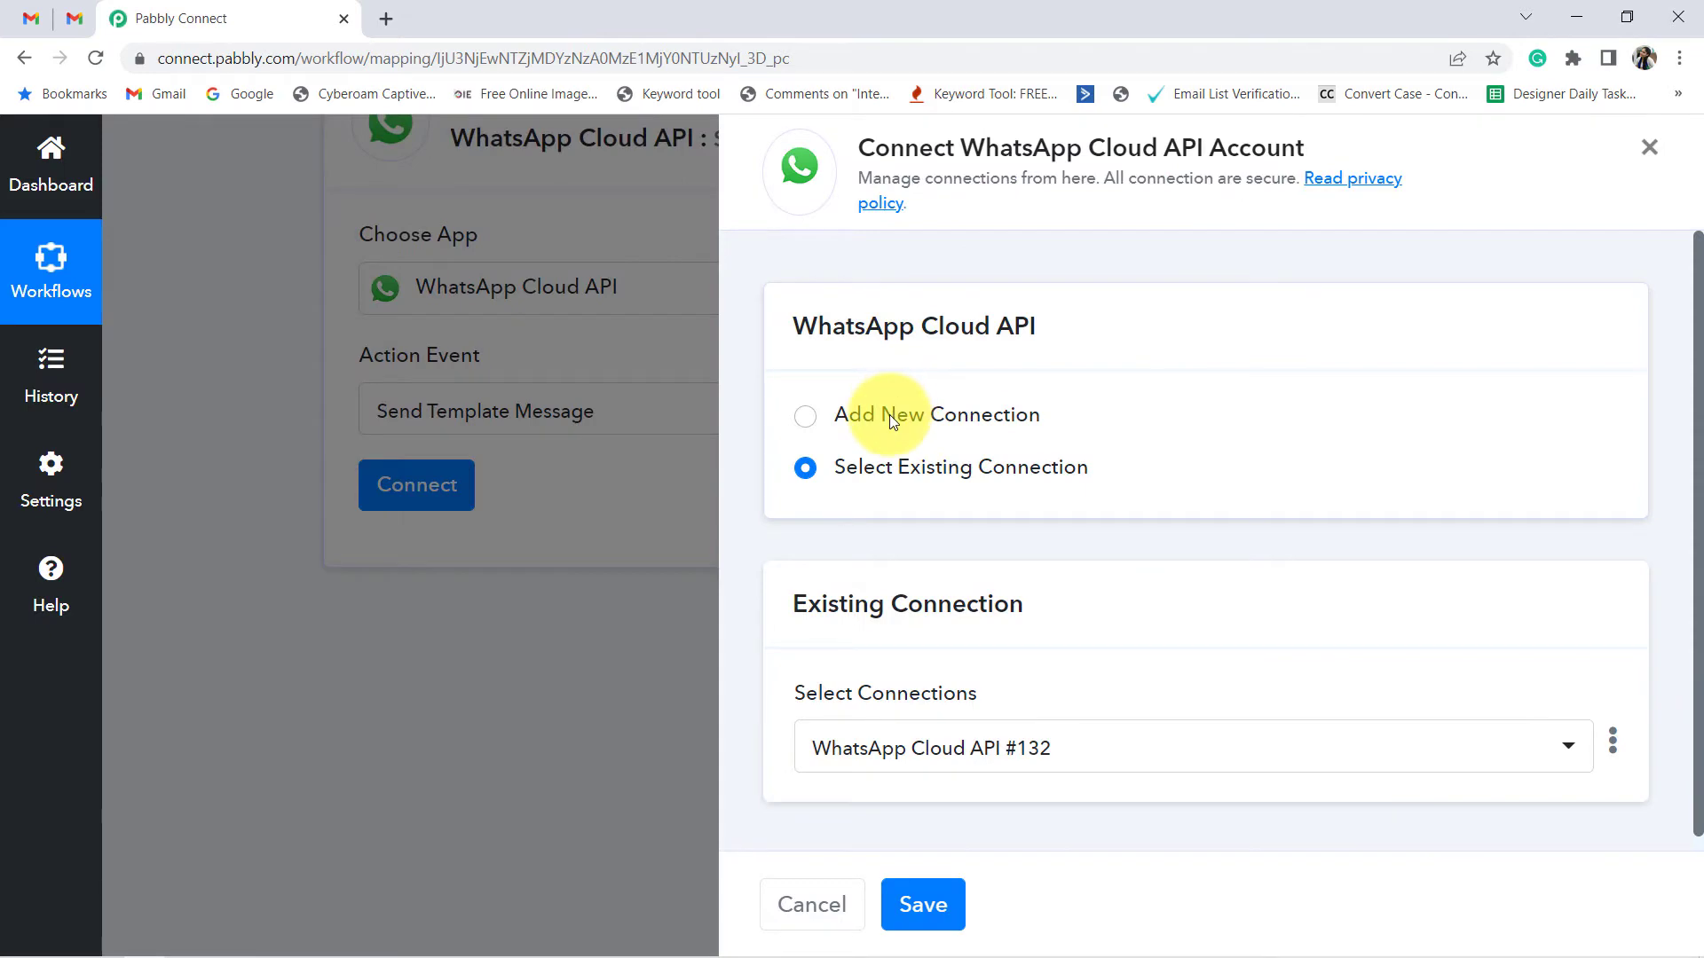
Start a new WhatsApp Cloud API connection, look over its Token and ID fields, and open a blank tab.
click(889, 414)
scroll(1021, 515, down, 4)
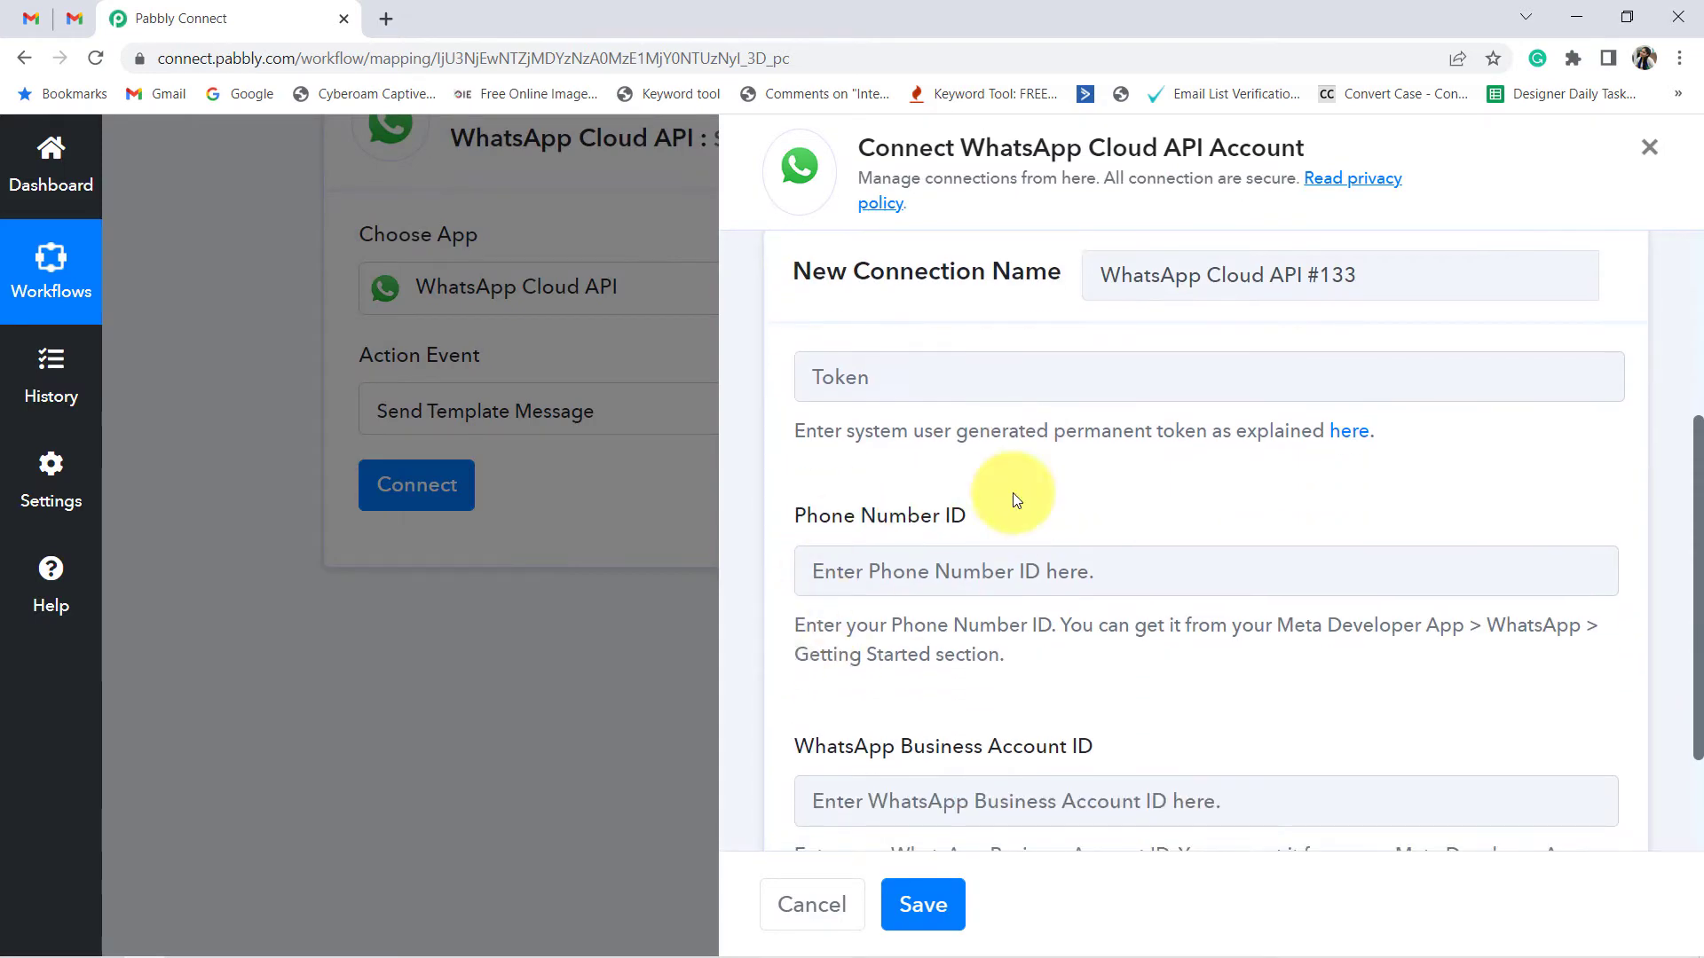
scroll(992, 462, up, 4)
scroll(943, 411, down, 3)
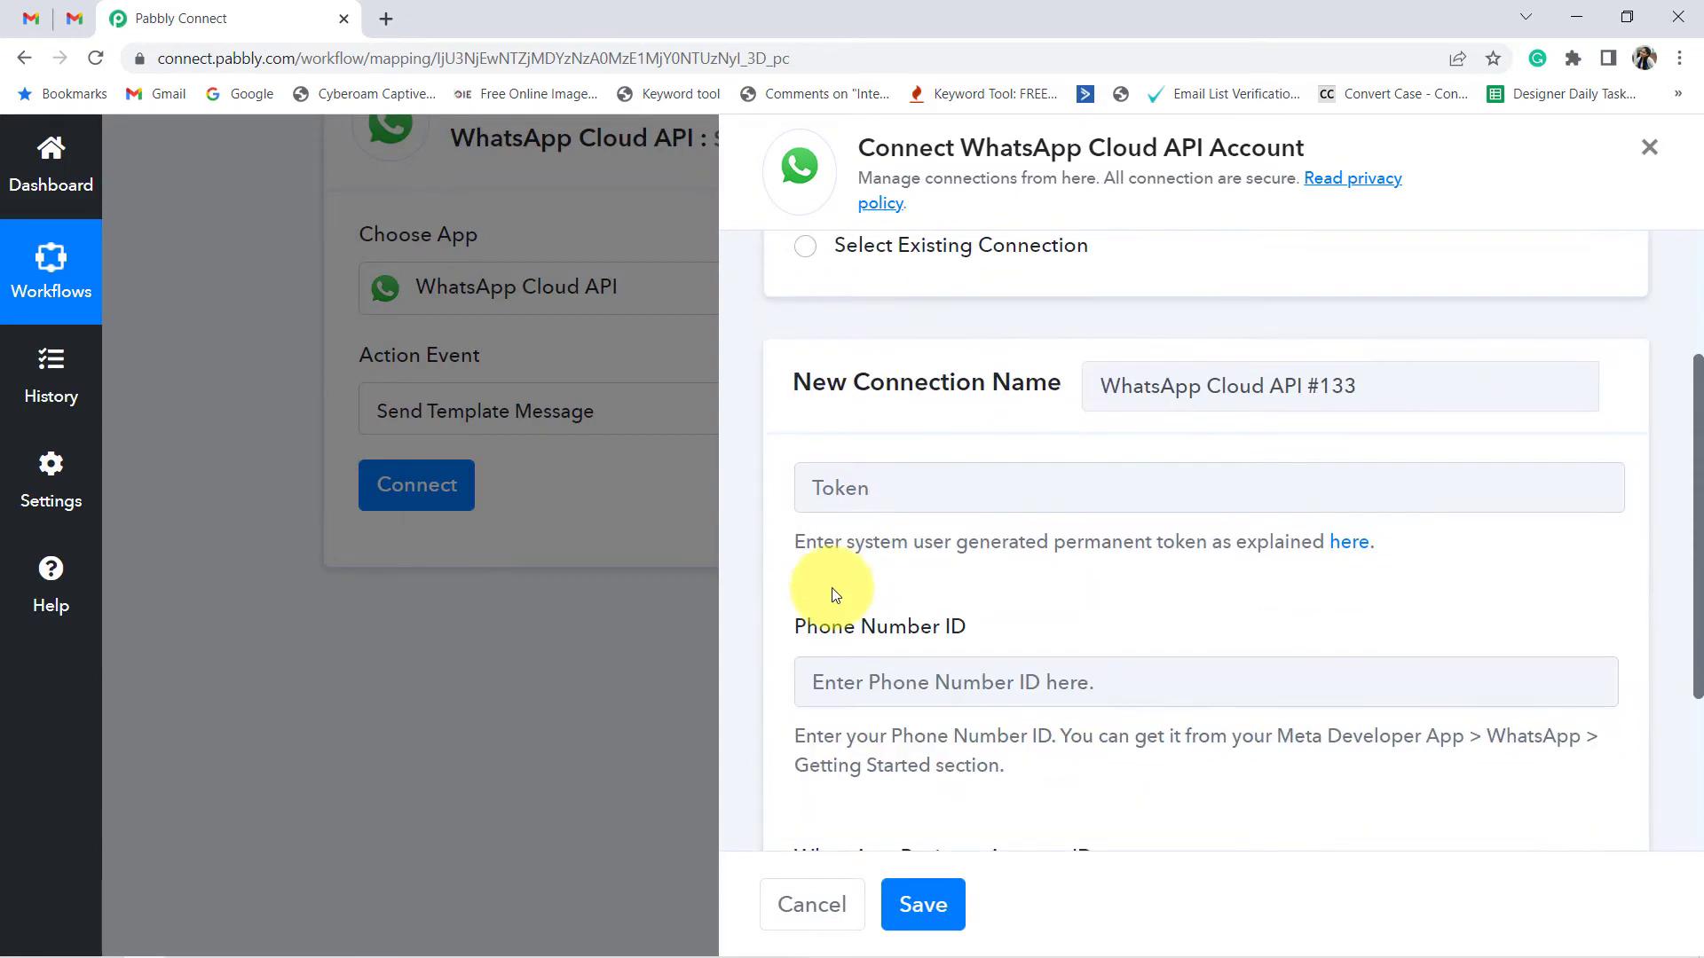
scroll(810, 647, down, 3)
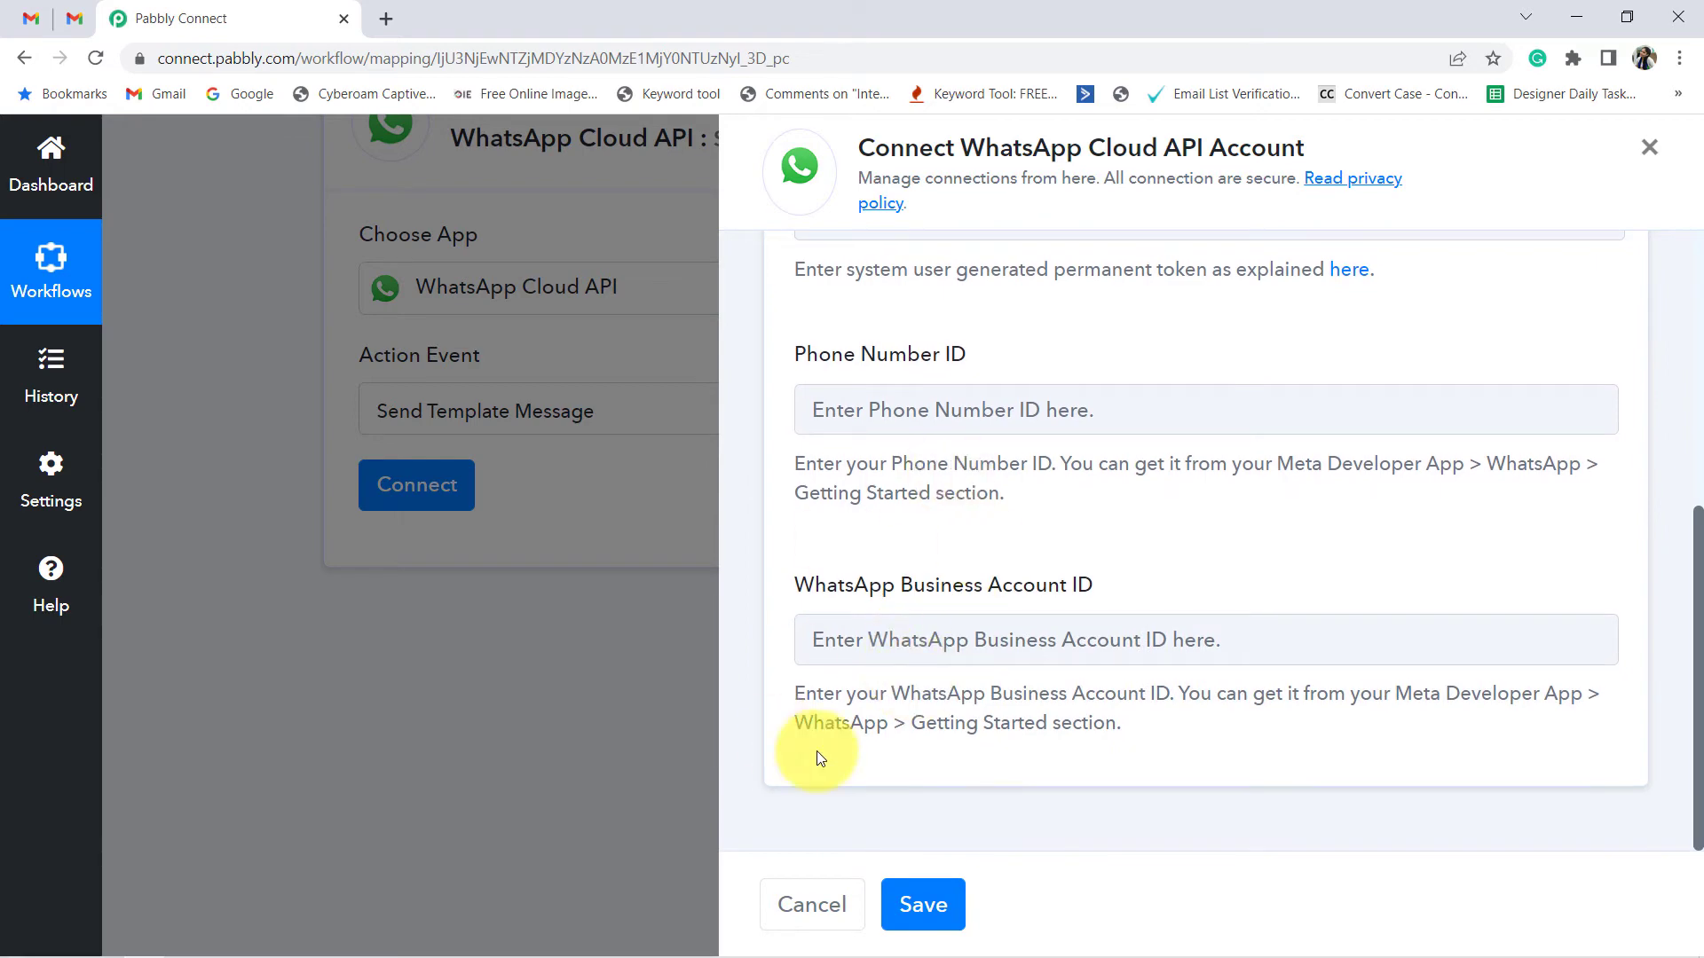
scroll(917, 637, up, 5)
scroll(917, 630, up, 1)
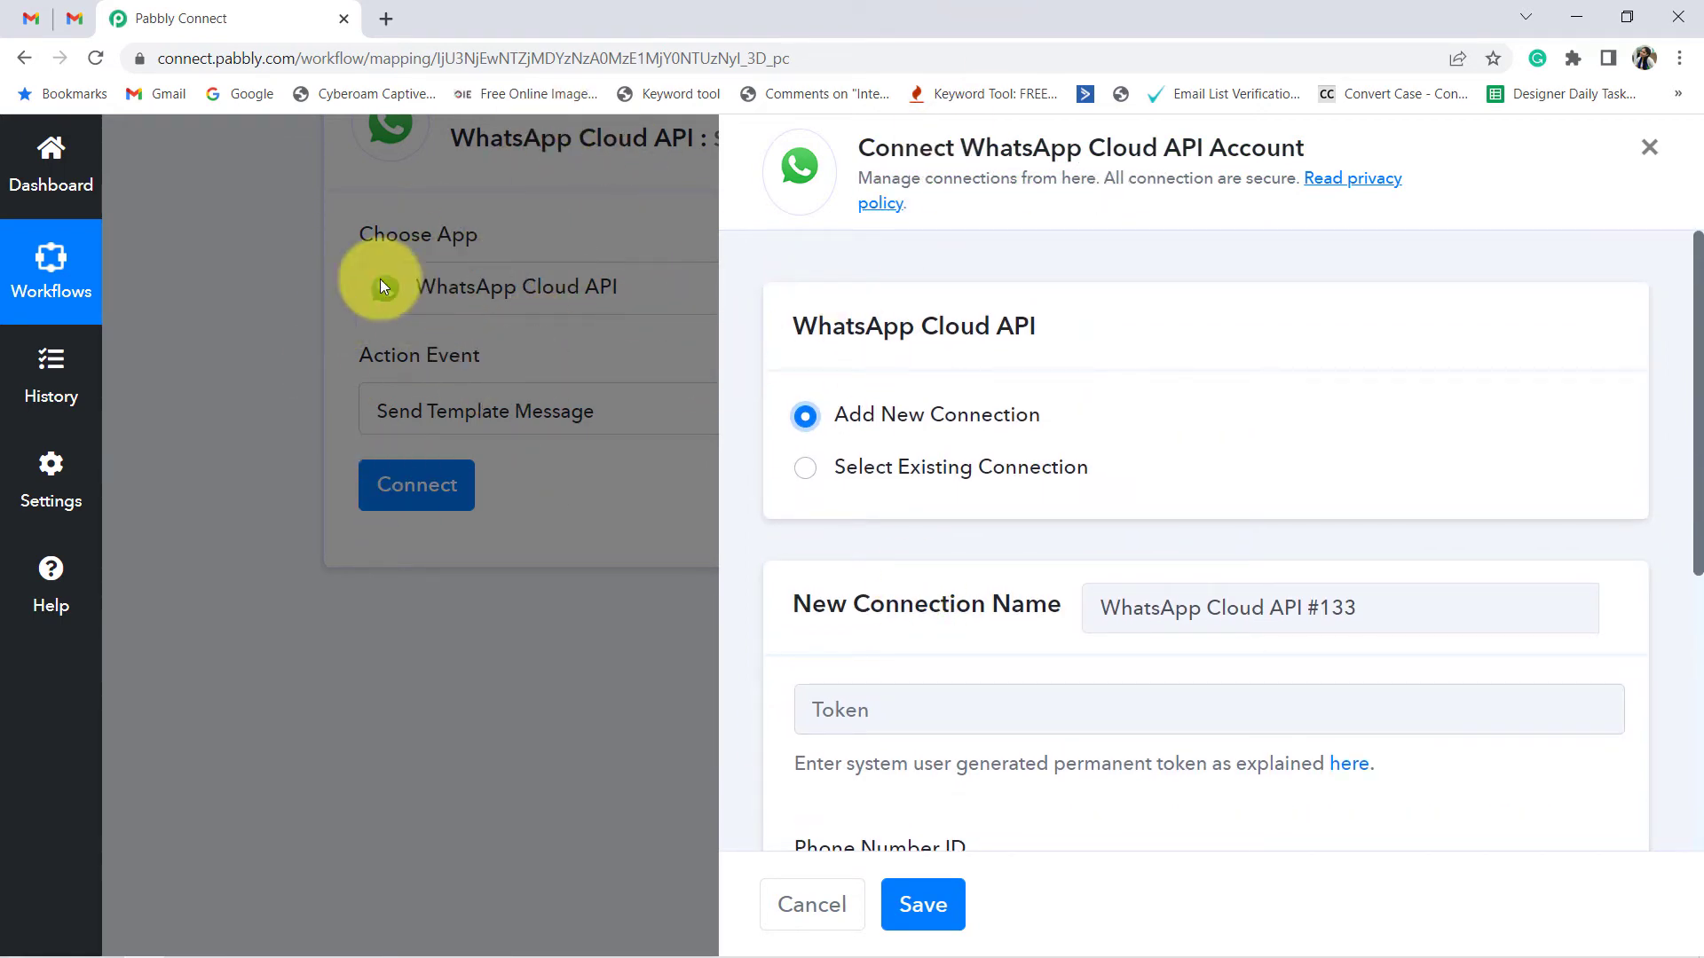
click(389, 14)
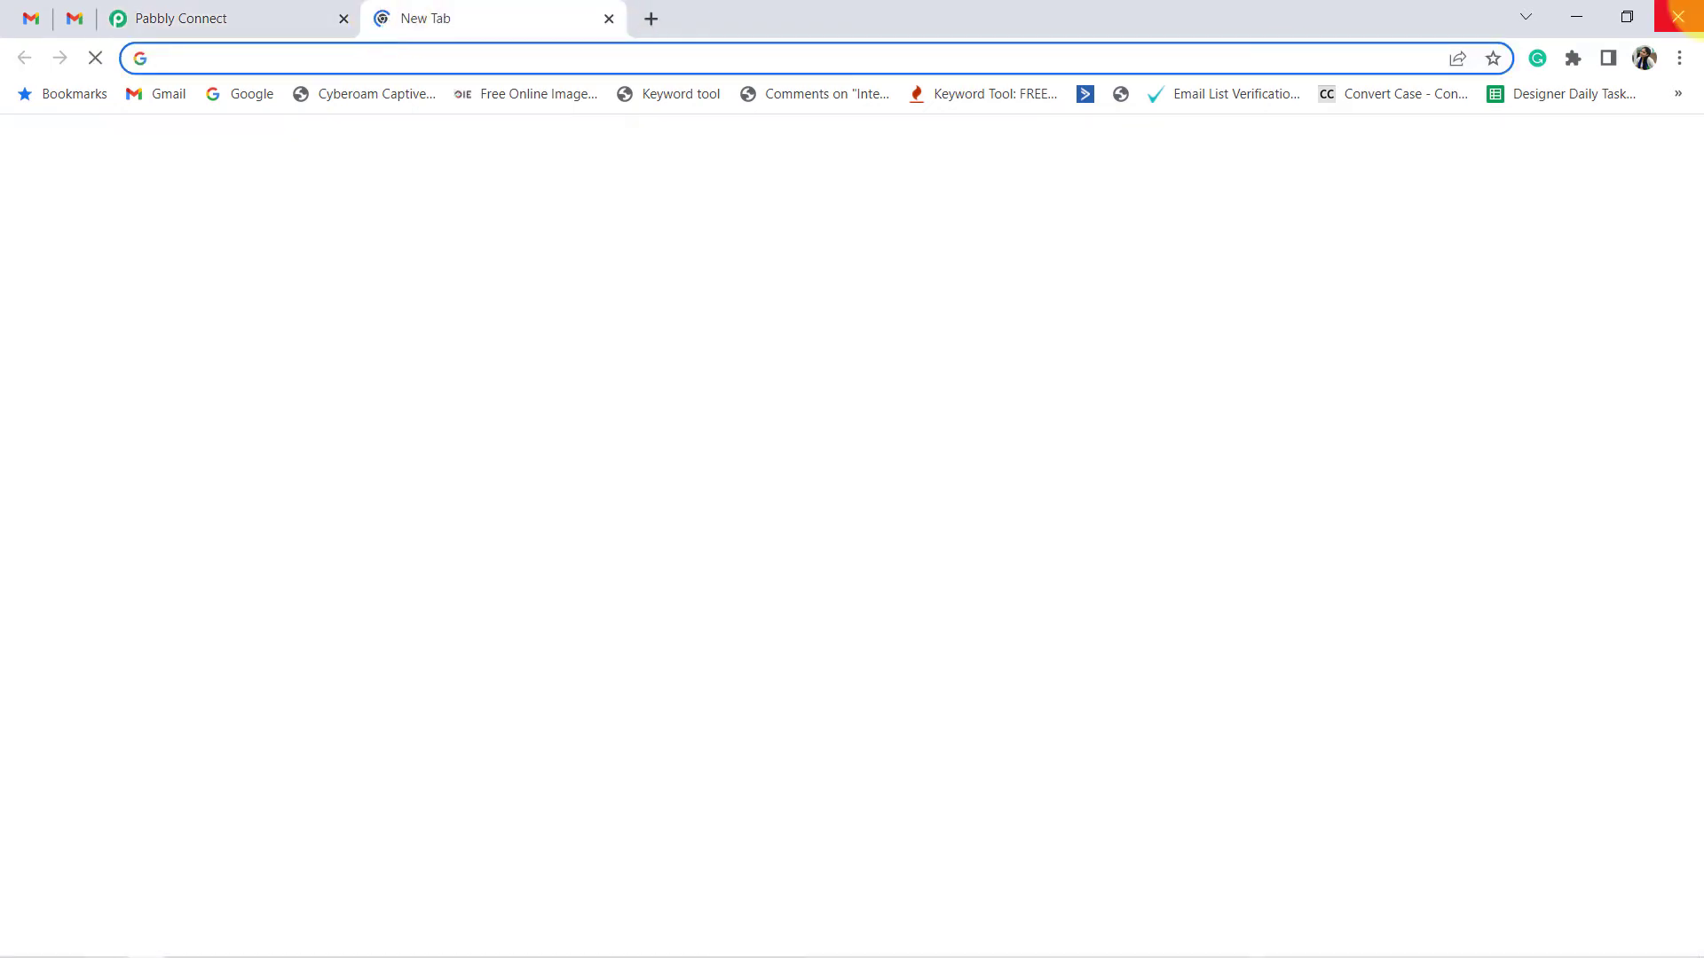
Go to developers.facebook.com in the new tab.
text(developer)
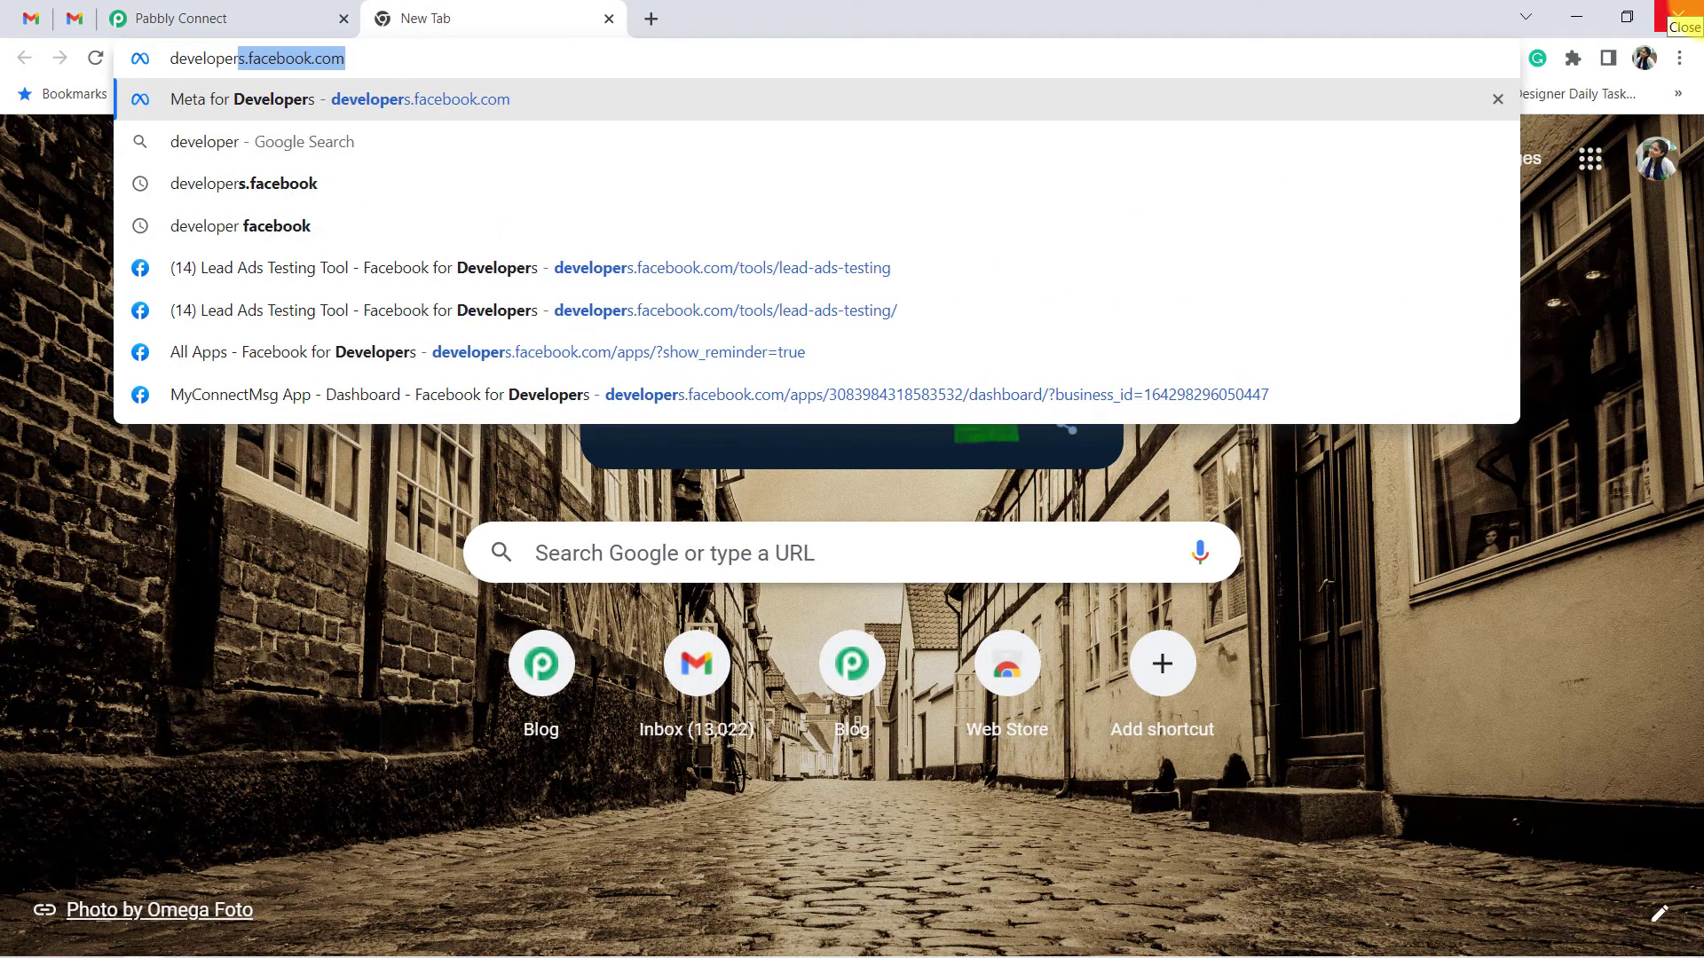
text(s.facebook.com)
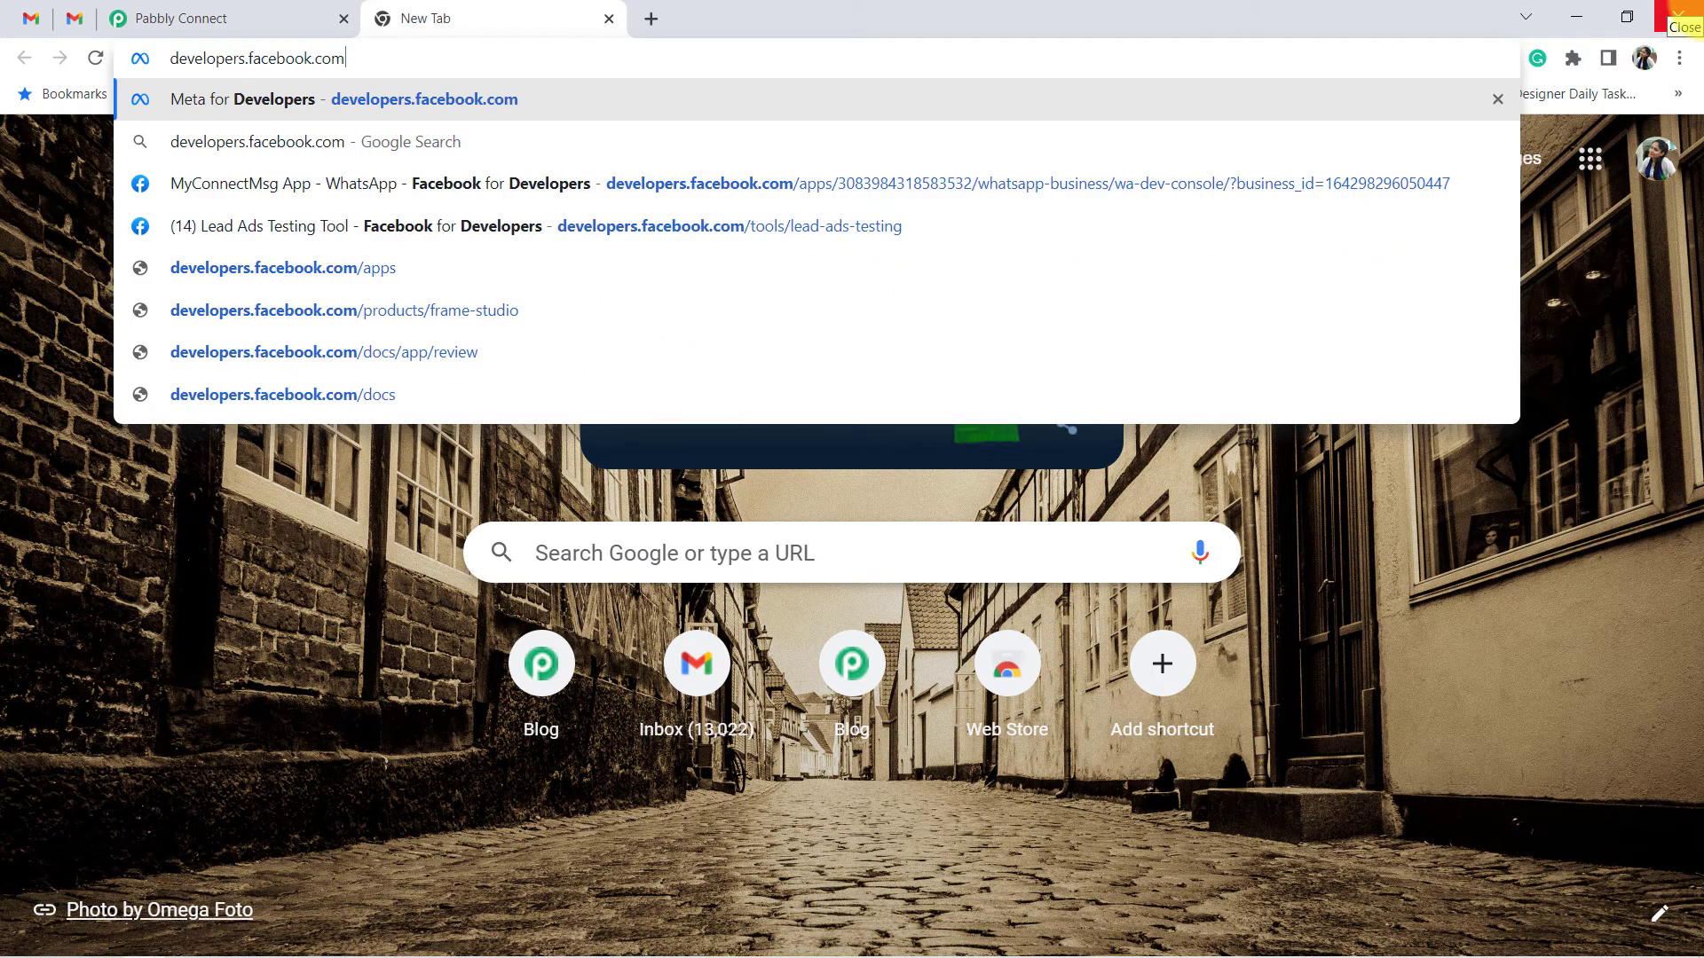
key(Return)
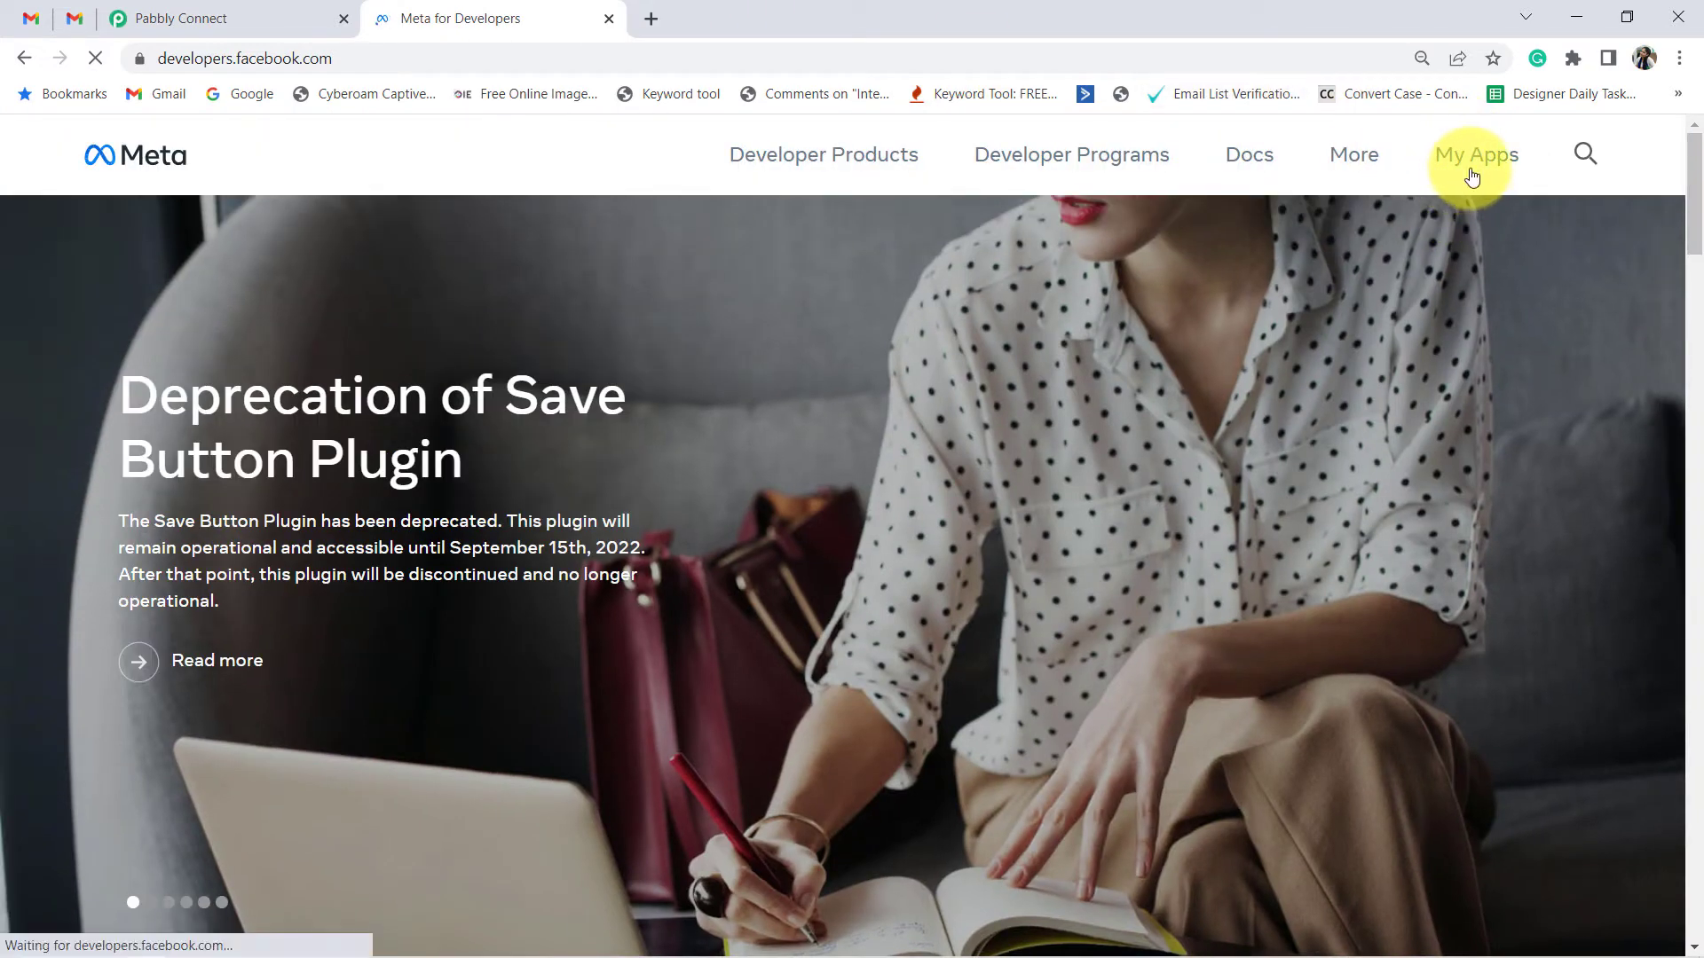
Open MyConnectMsg App's WhatsApp Getting Started page and copy the temporary access token.
click(1475, 160)
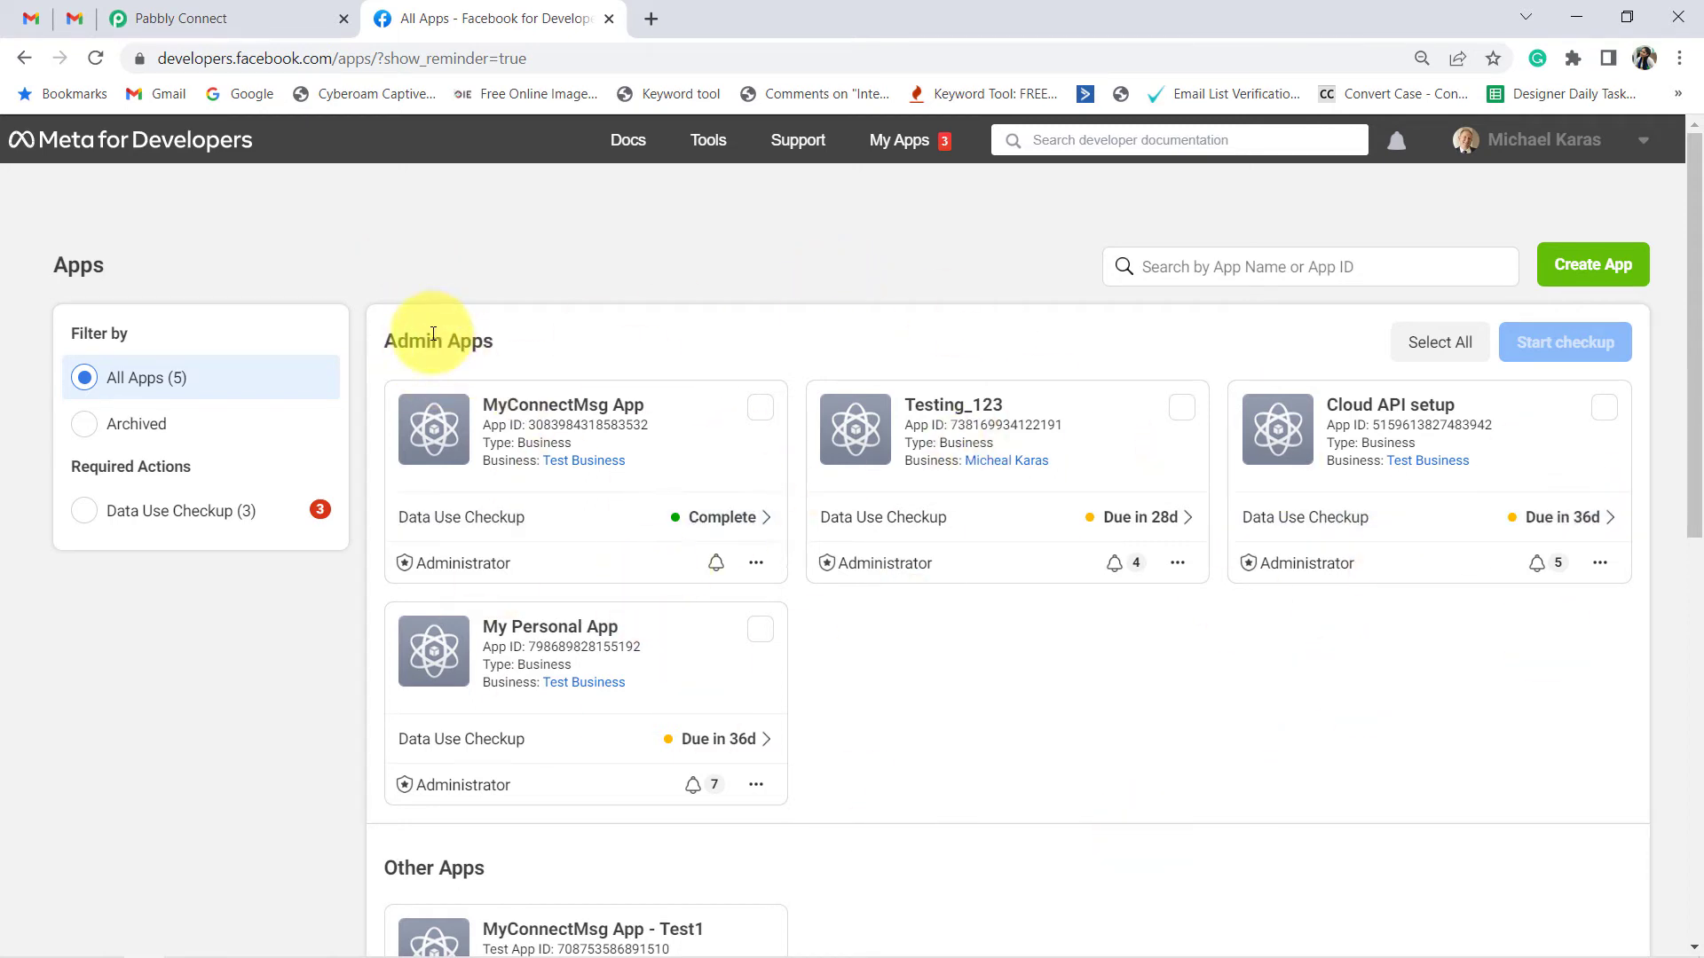
drag(397, 341, 543, 359)
click(561, 360)
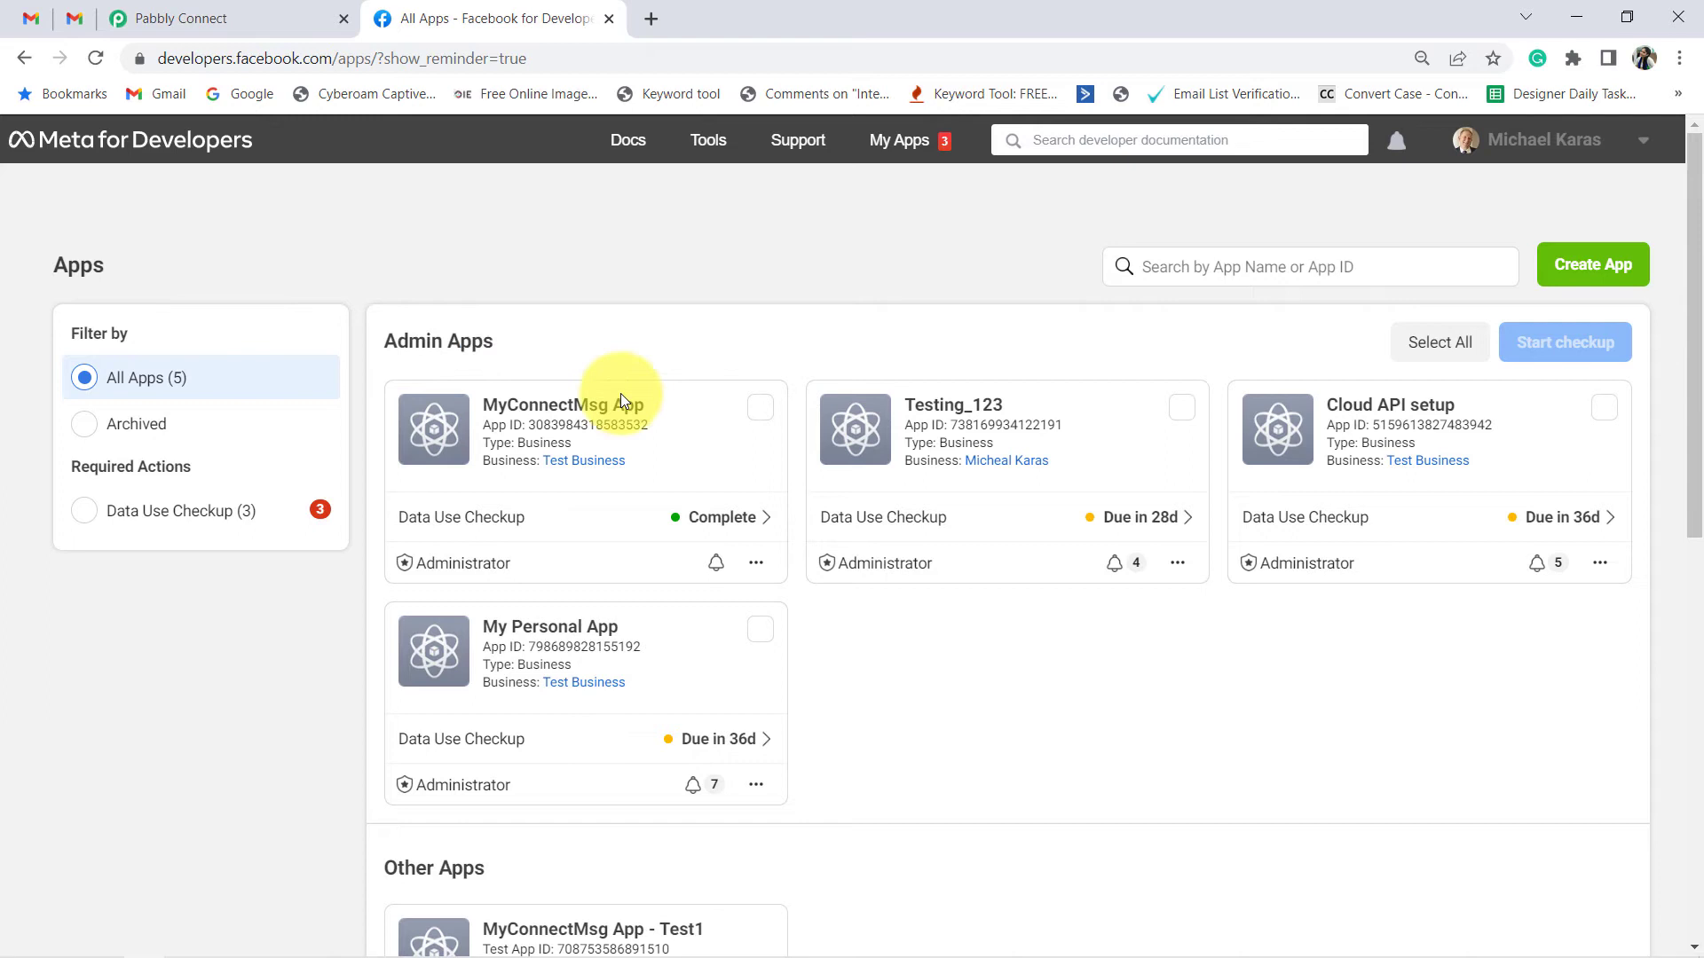
click(575, 413)
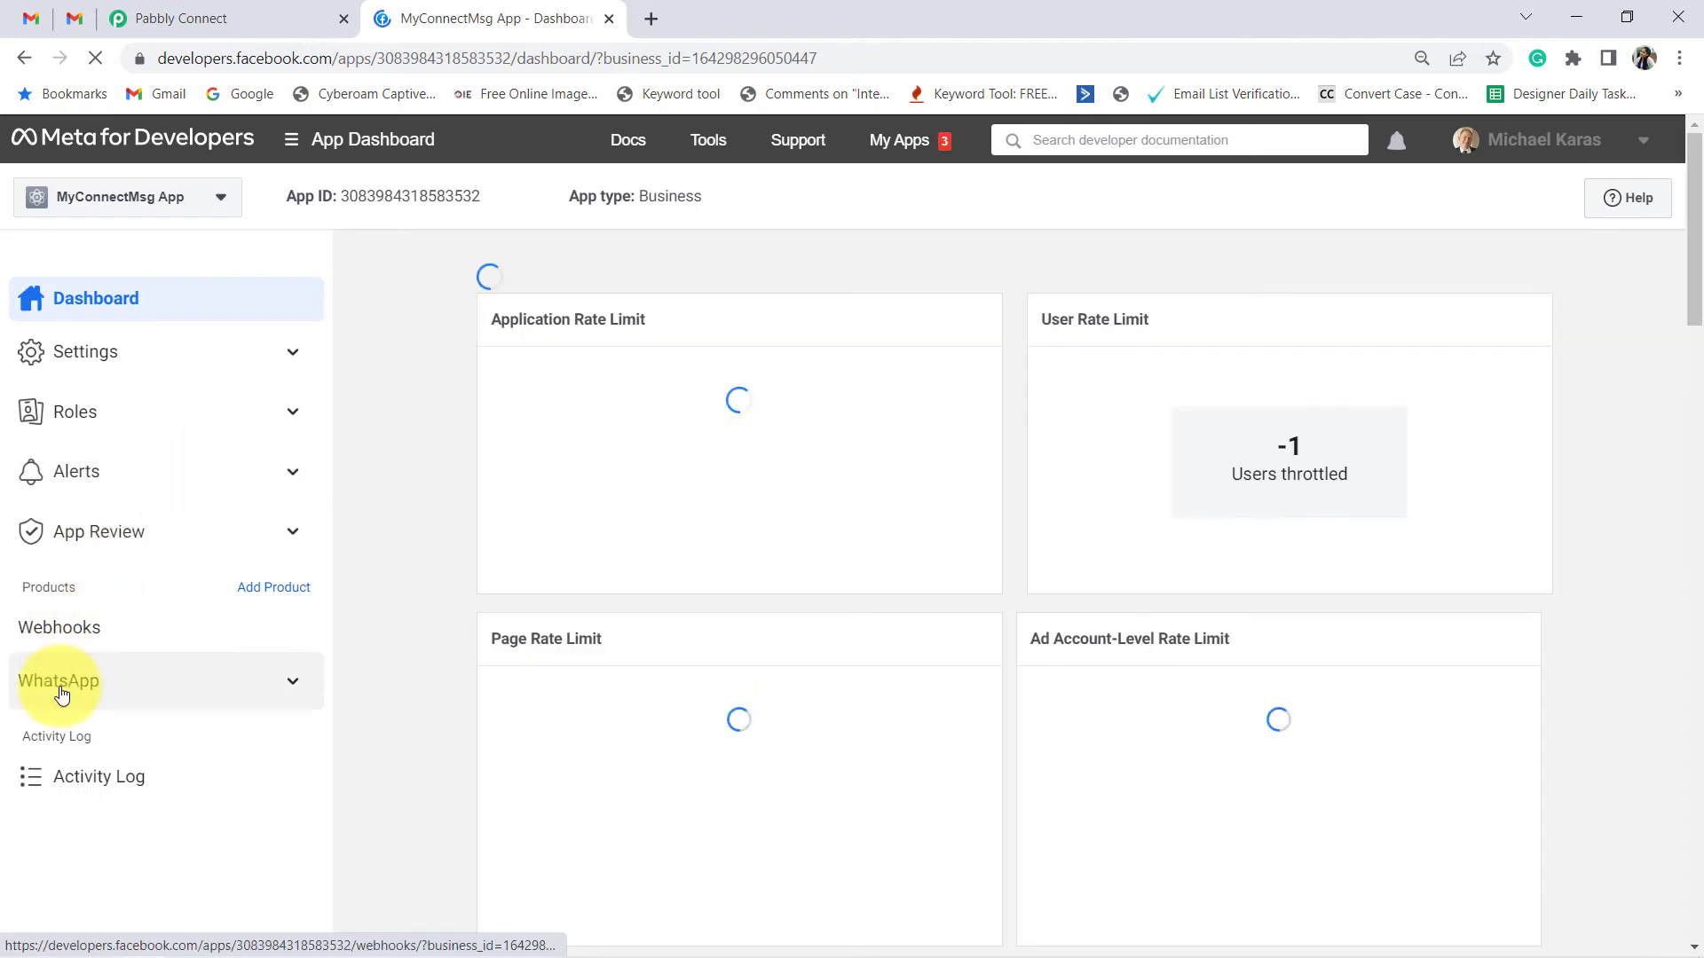
click(63, 682)
scroll(54, 621, down, 3)
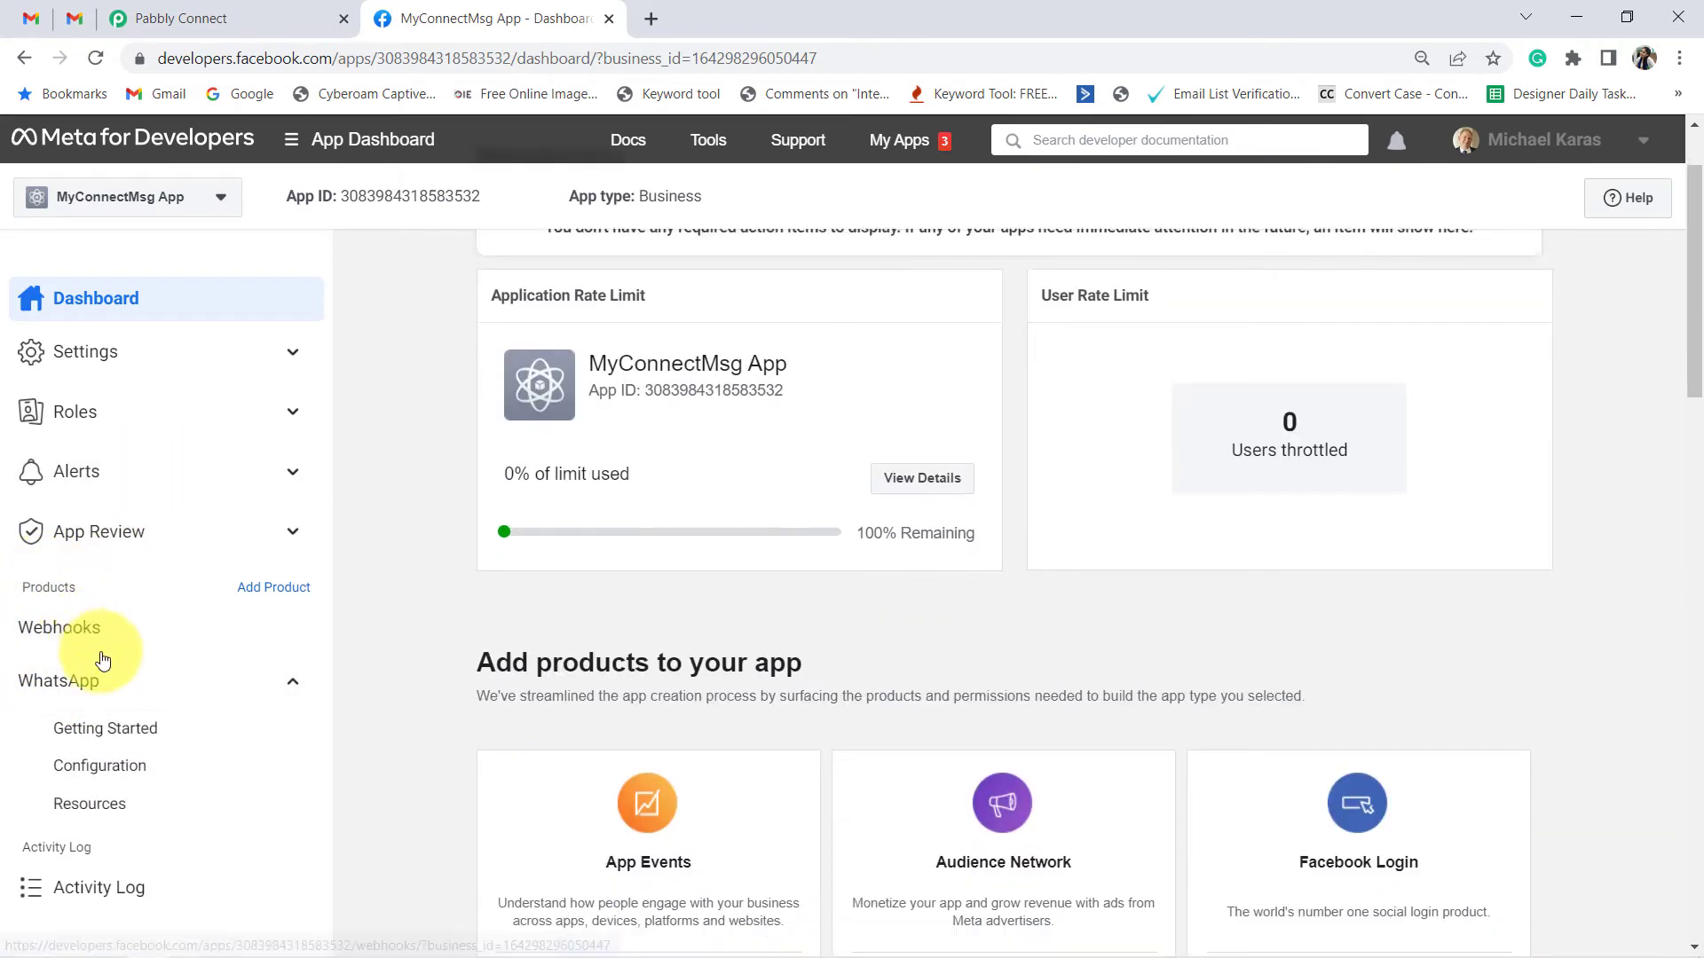
click(92, 738)
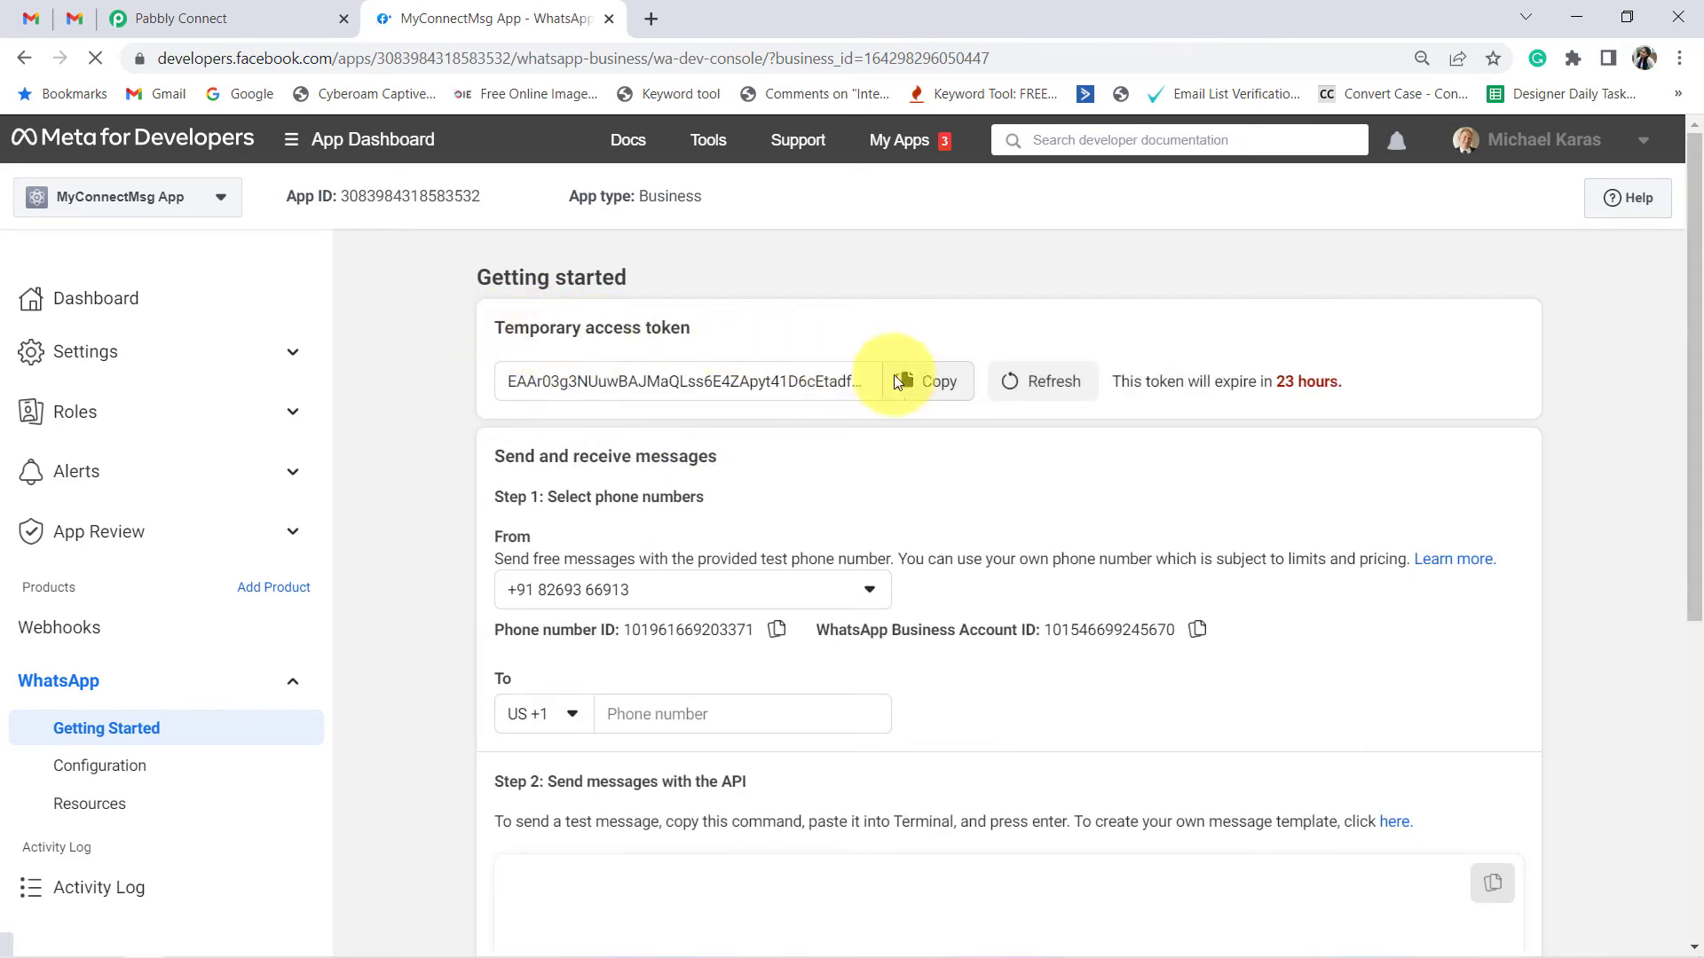
click(929, 387)
Paste the copied access token into the connection's Token field.
click(197, 10)
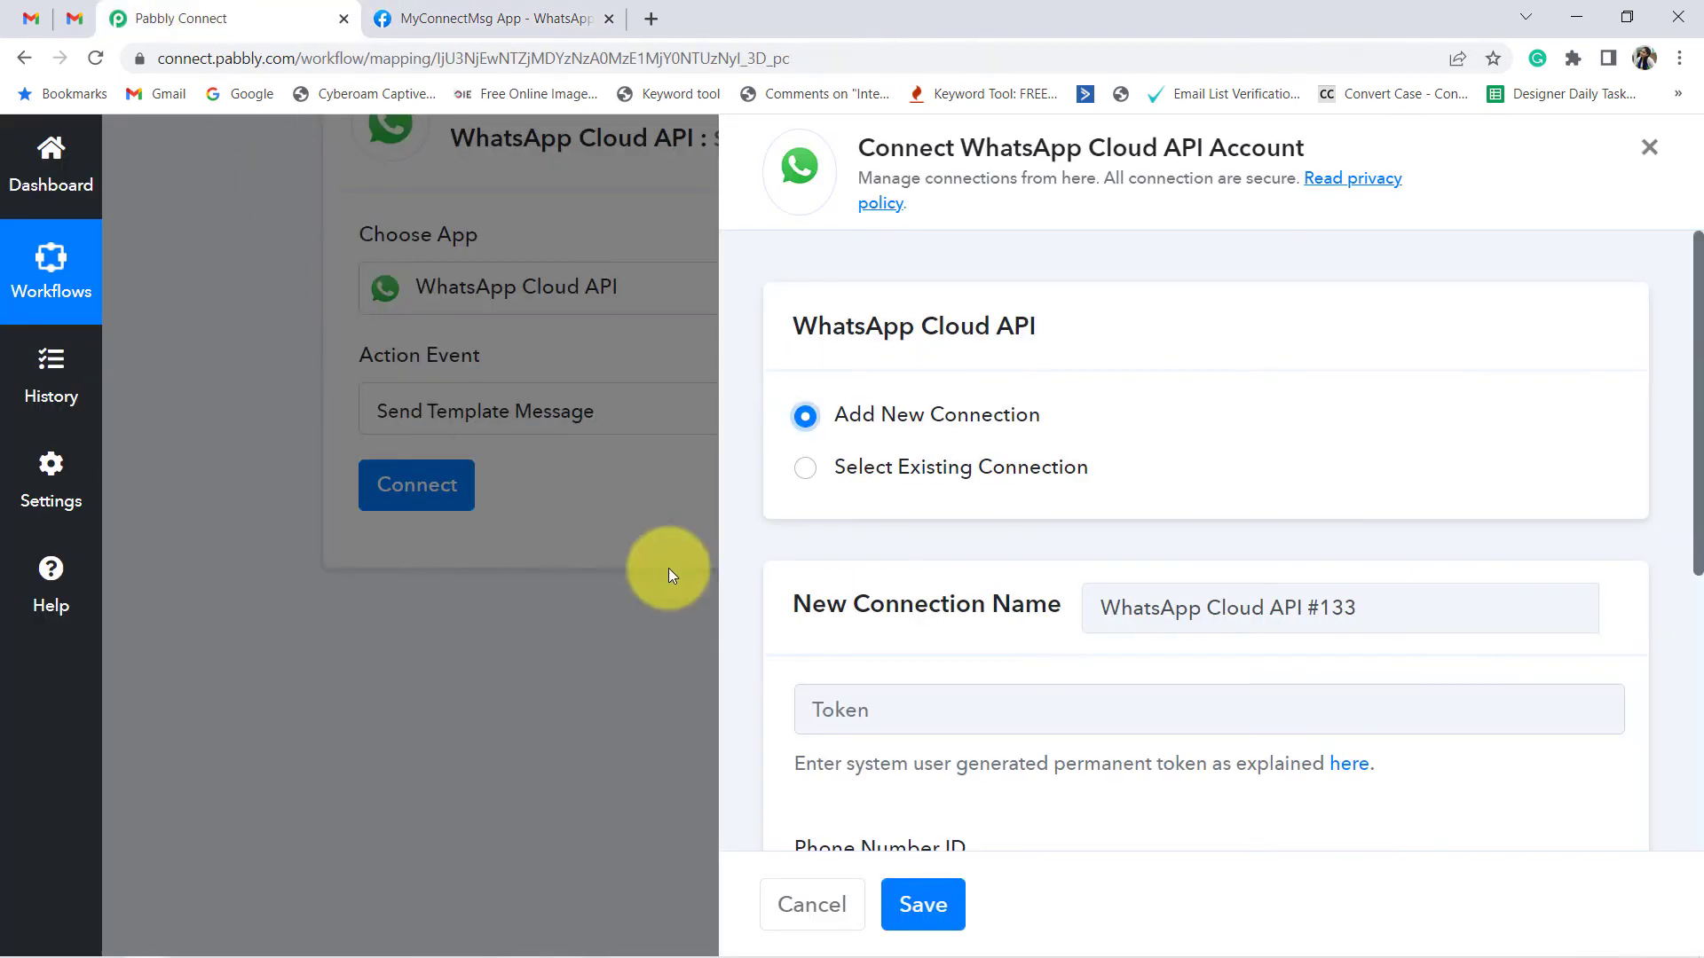
click(840, 703)
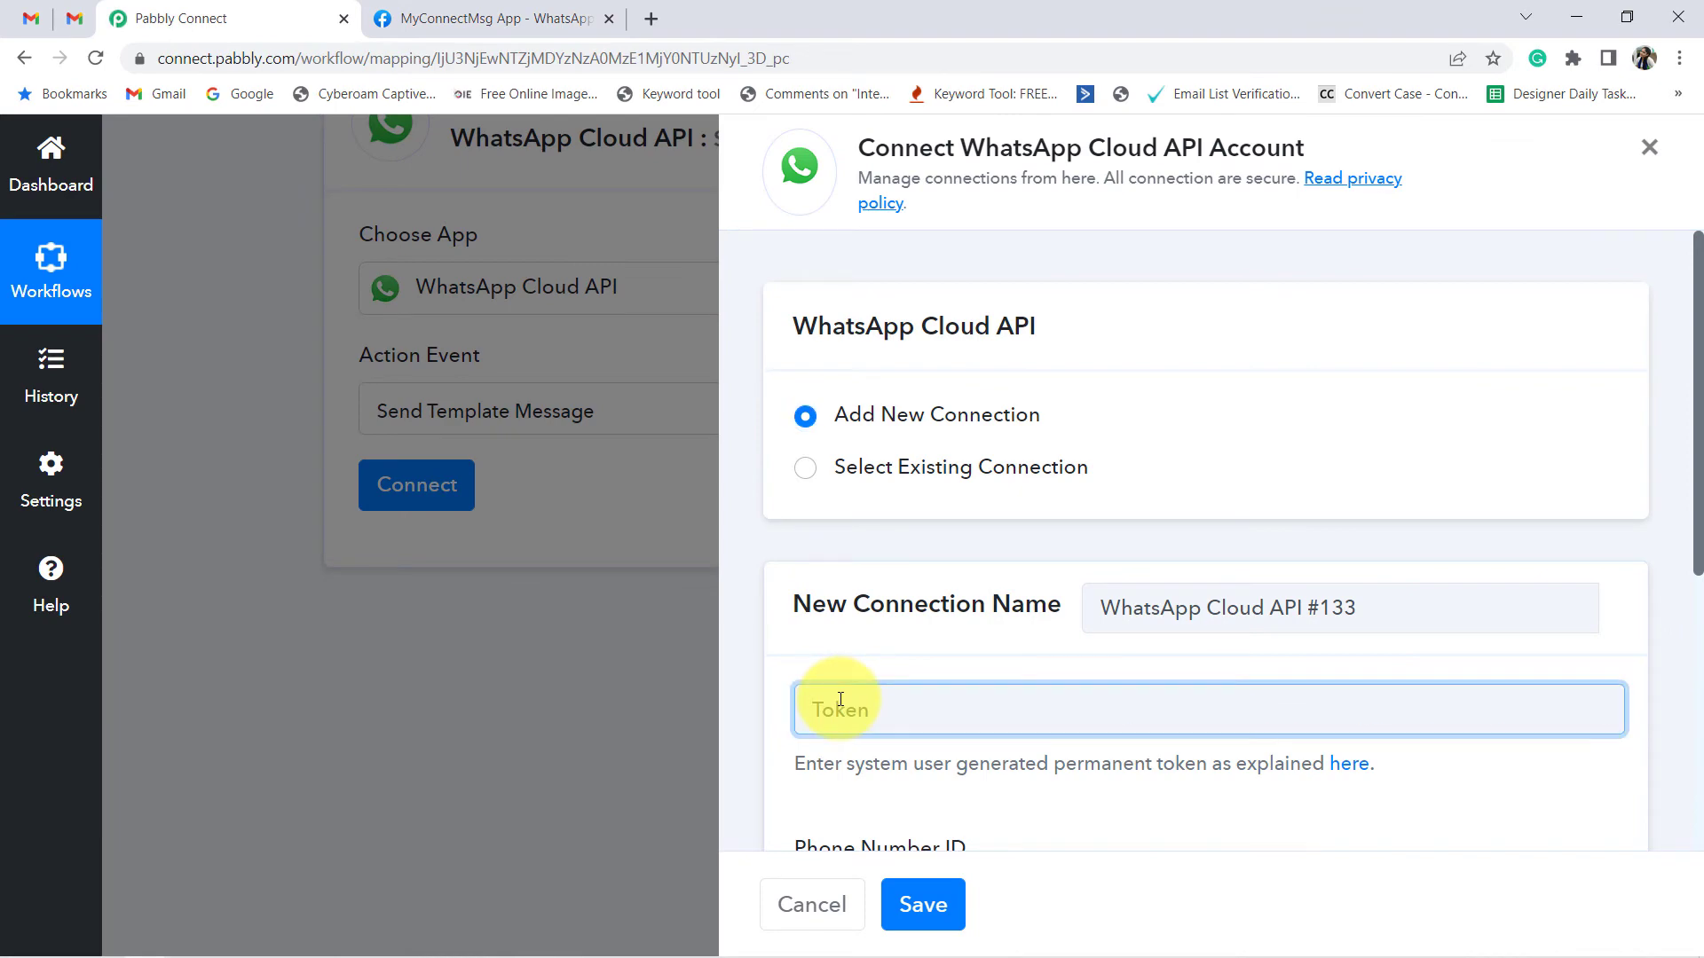
key(ctrl+v)
scroll(806, 536, down, 2)
Copy the Phone Number ID from the Meta Getting Started page into the Phone Number ID field.
click(479, 8)
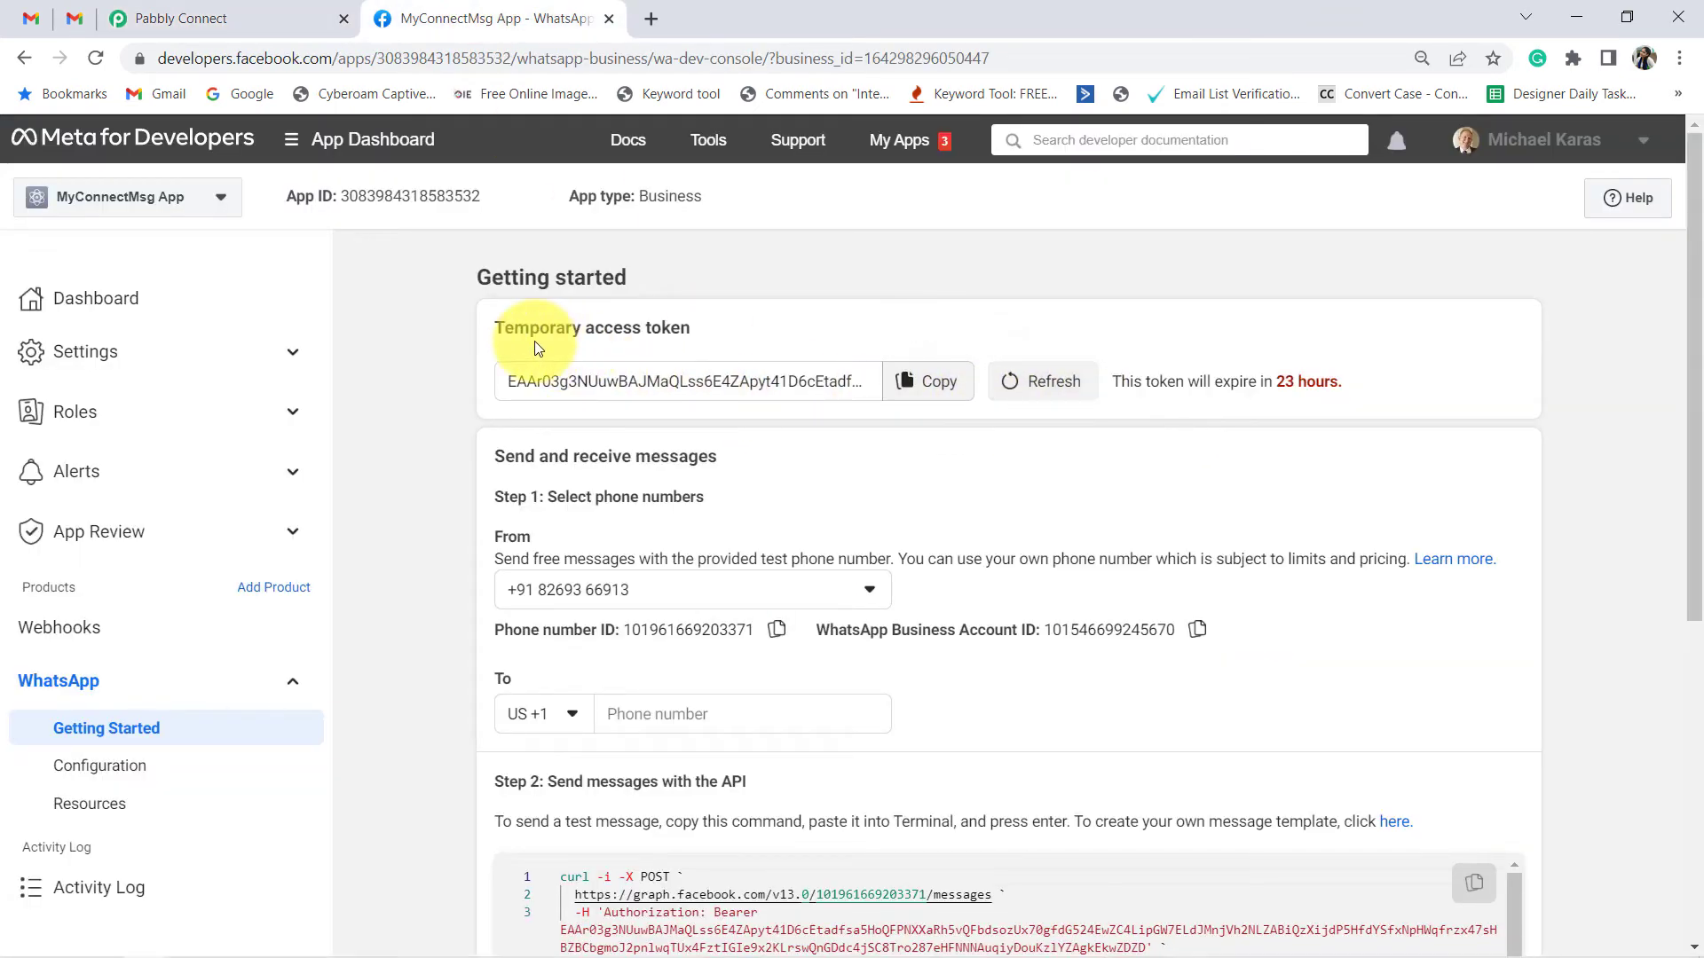
drag(535, 341, 829, 334)
drag(1165, 383, 1269, 390)
scroll(1189, 443, down, 2)
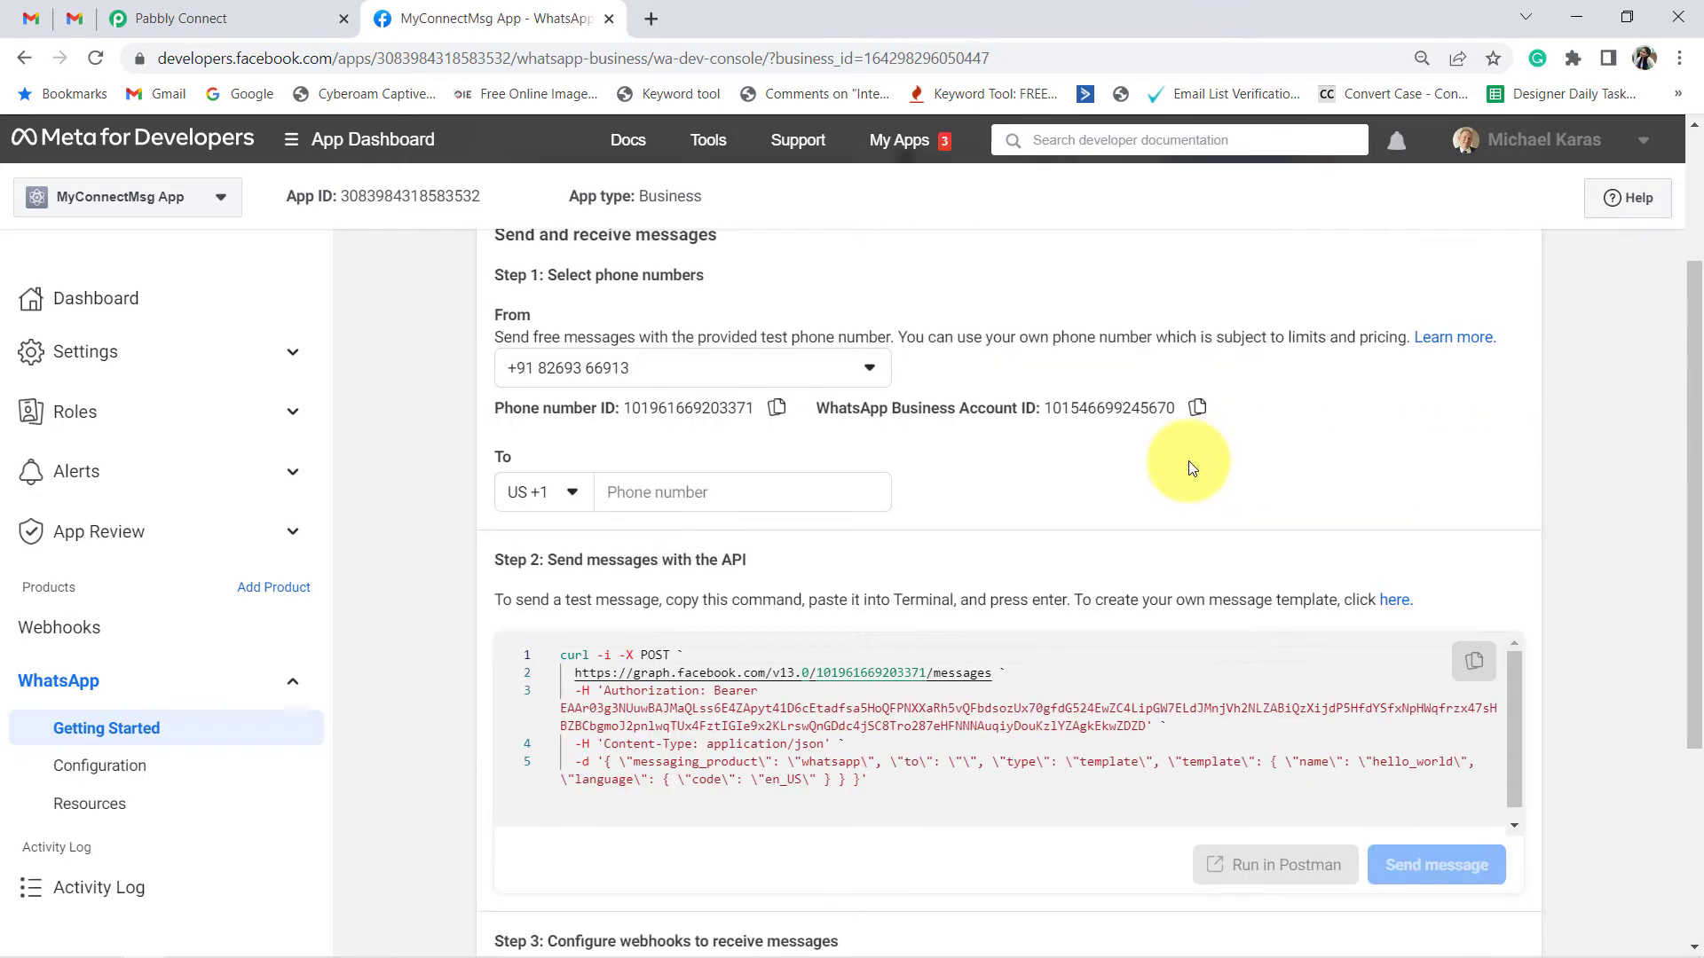
click(775, 408)
click(204, 17)
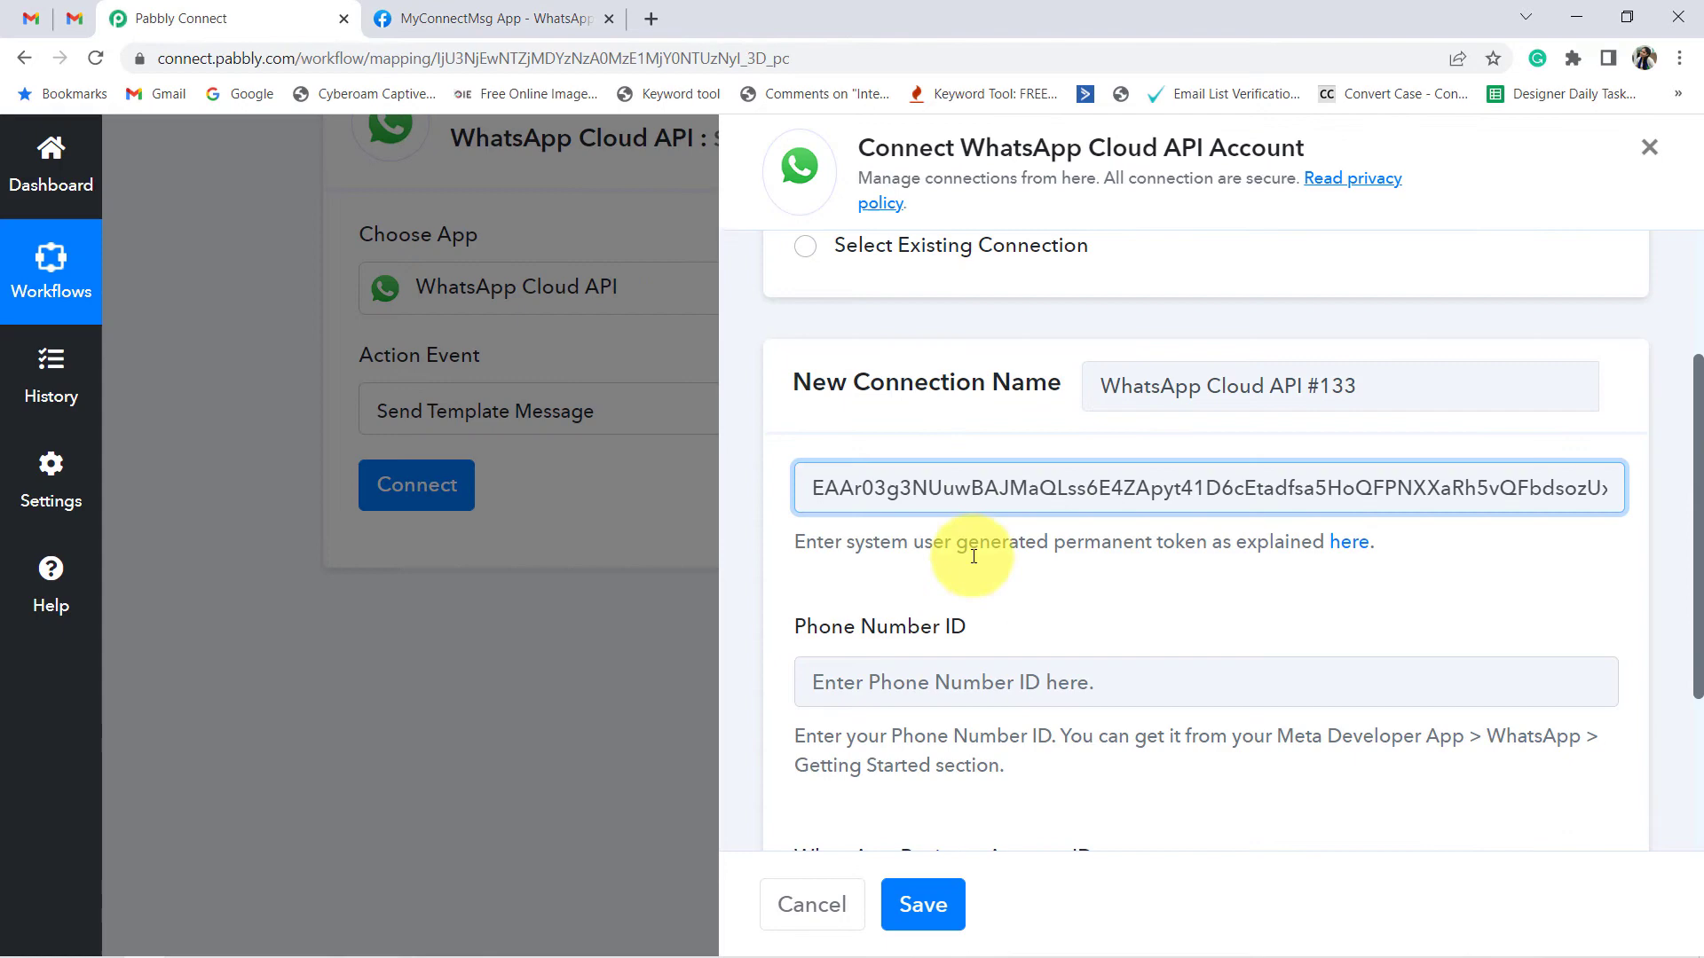
click(858, 685)
key(ctrl+v)
Copy the WhatsApp Business Account ID from Meta into its connection field.
click(476, 18)
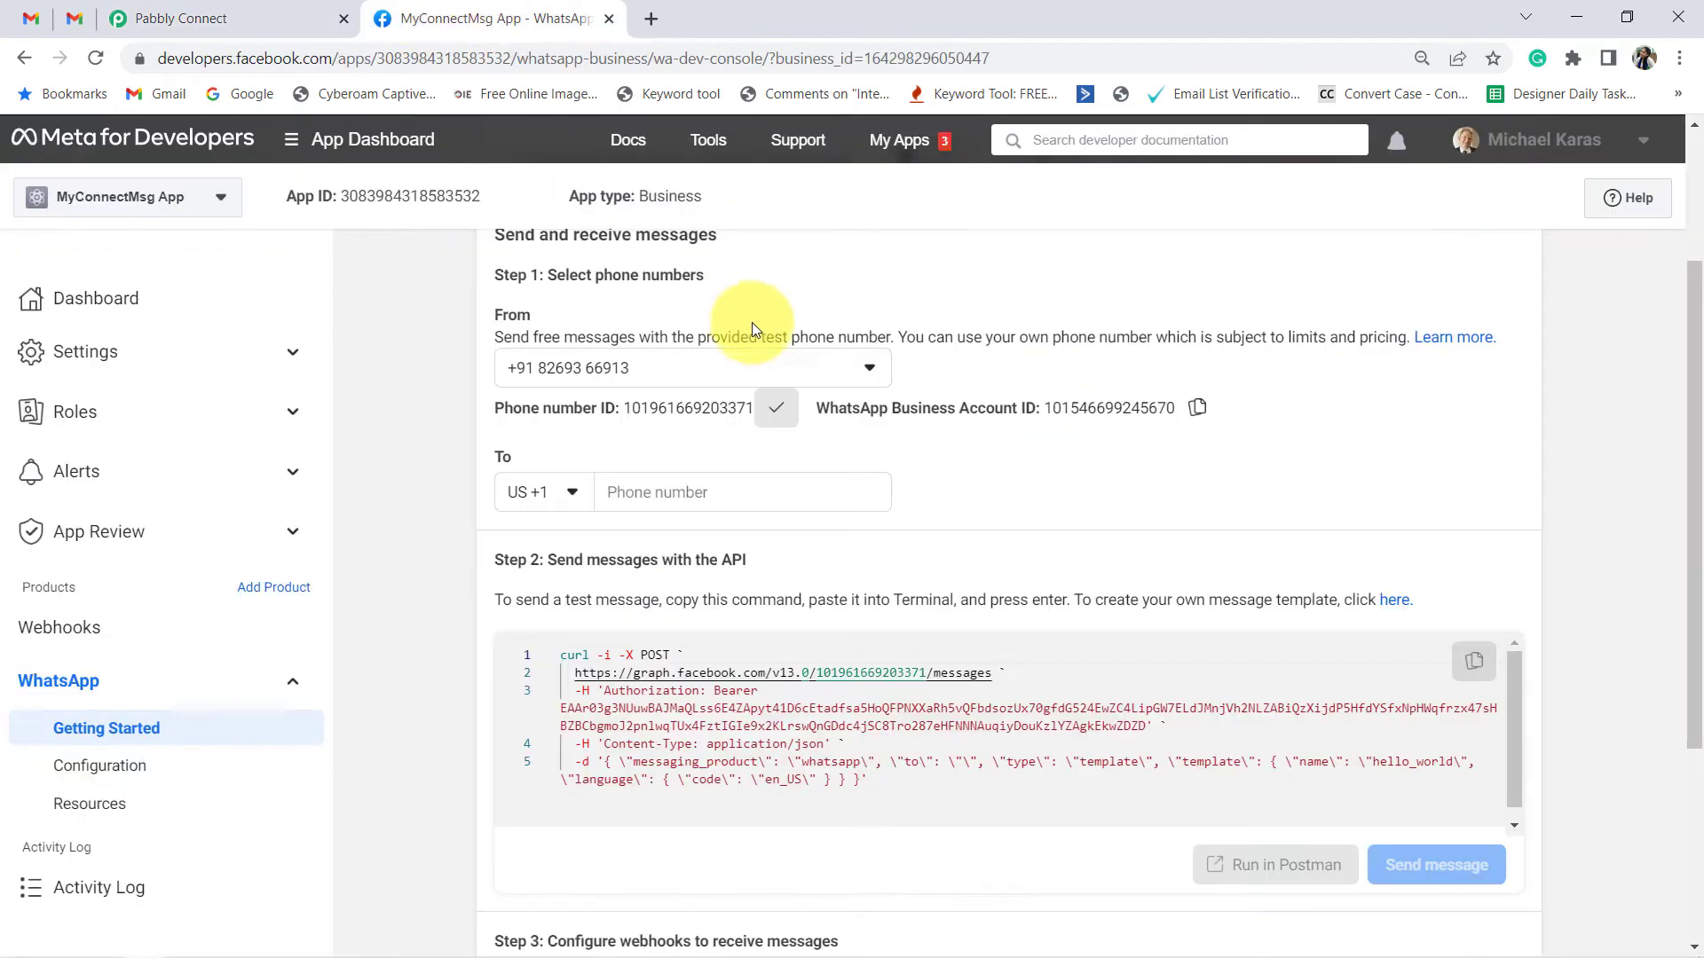
click(1197, 408)
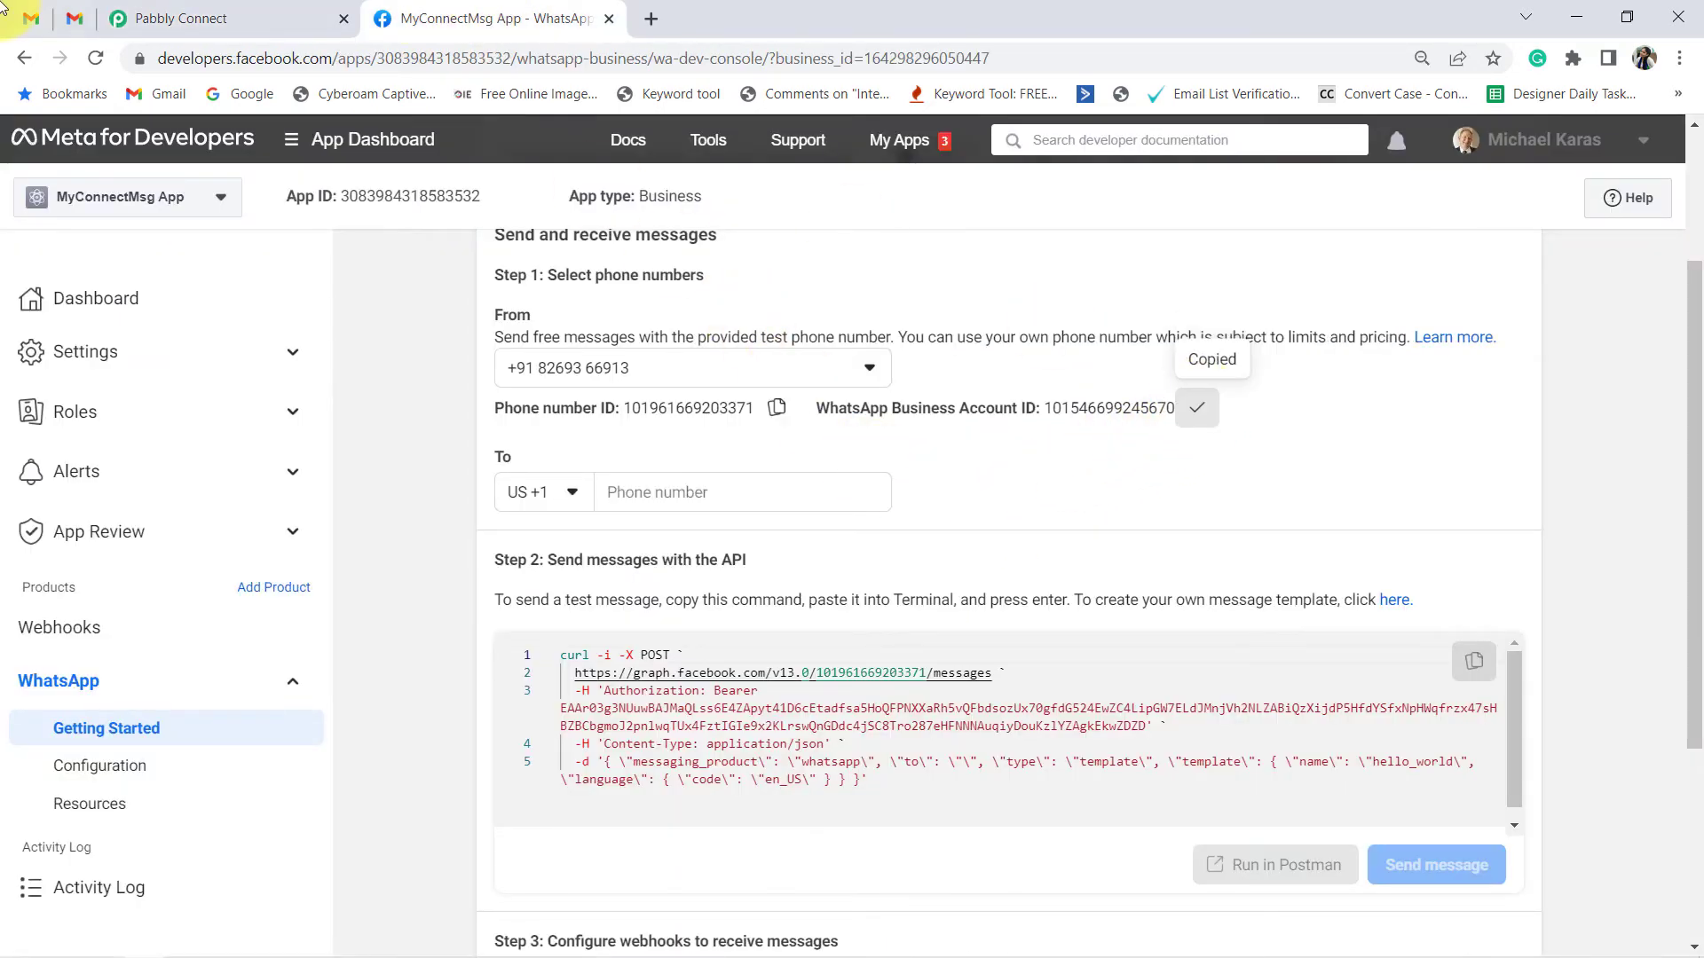
click(177, 18)
scroll(976, 604, down, 3)
click(868, 645)
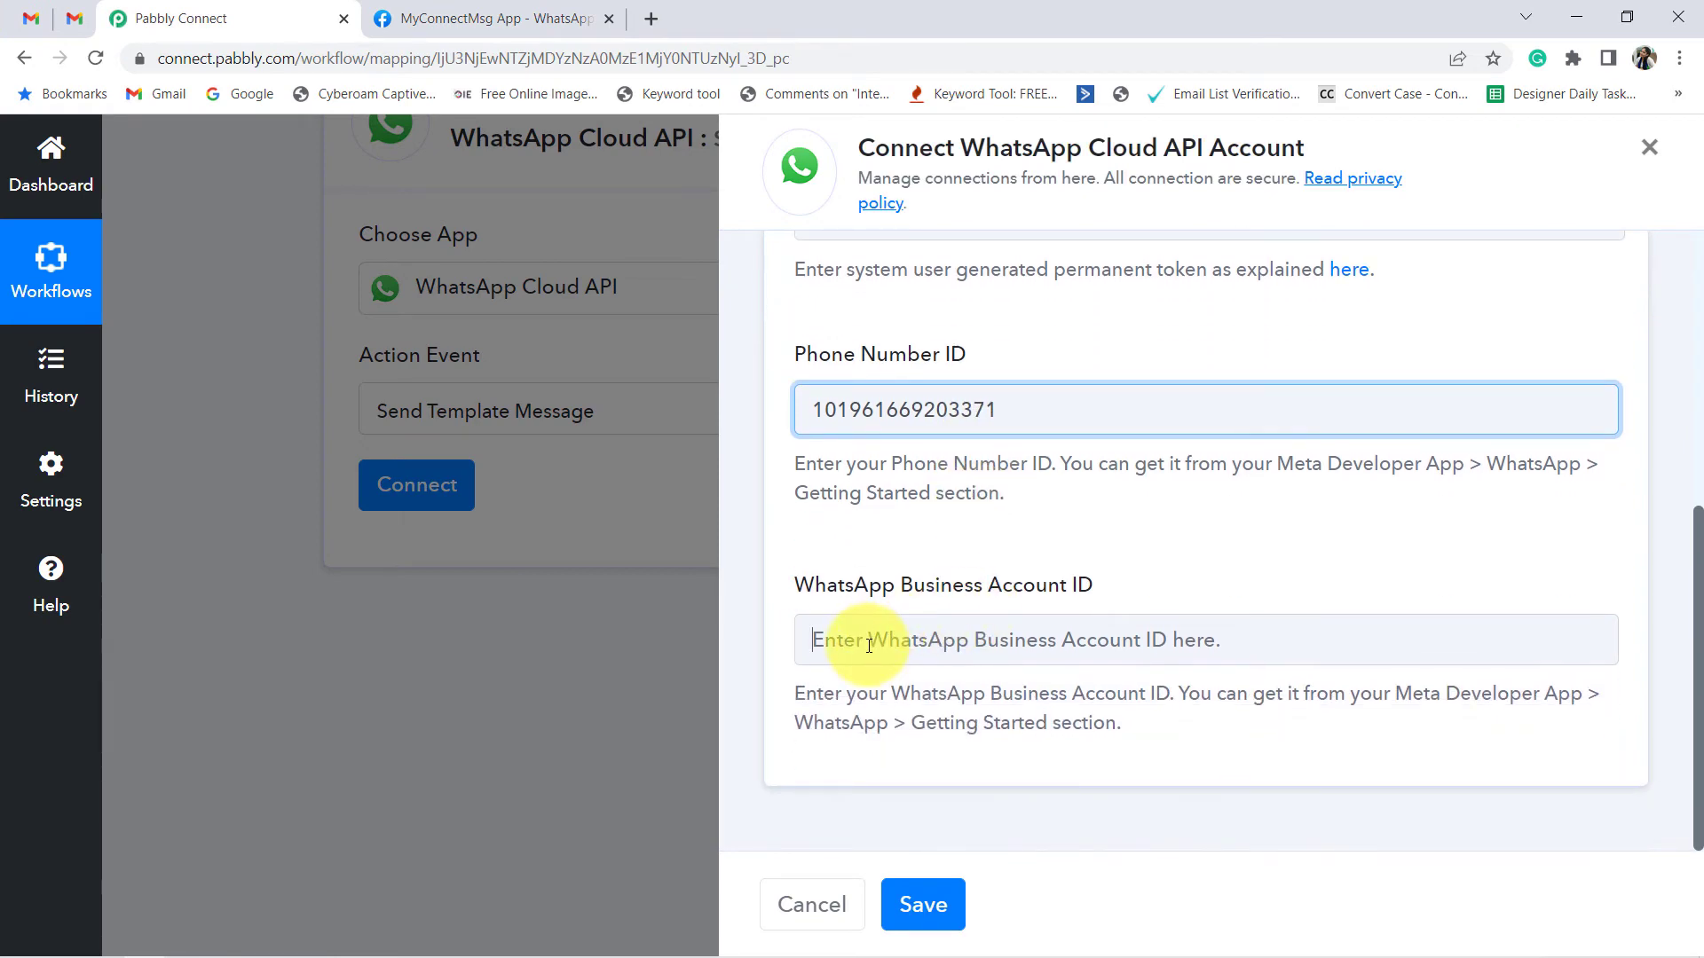
key(ctrl+v)
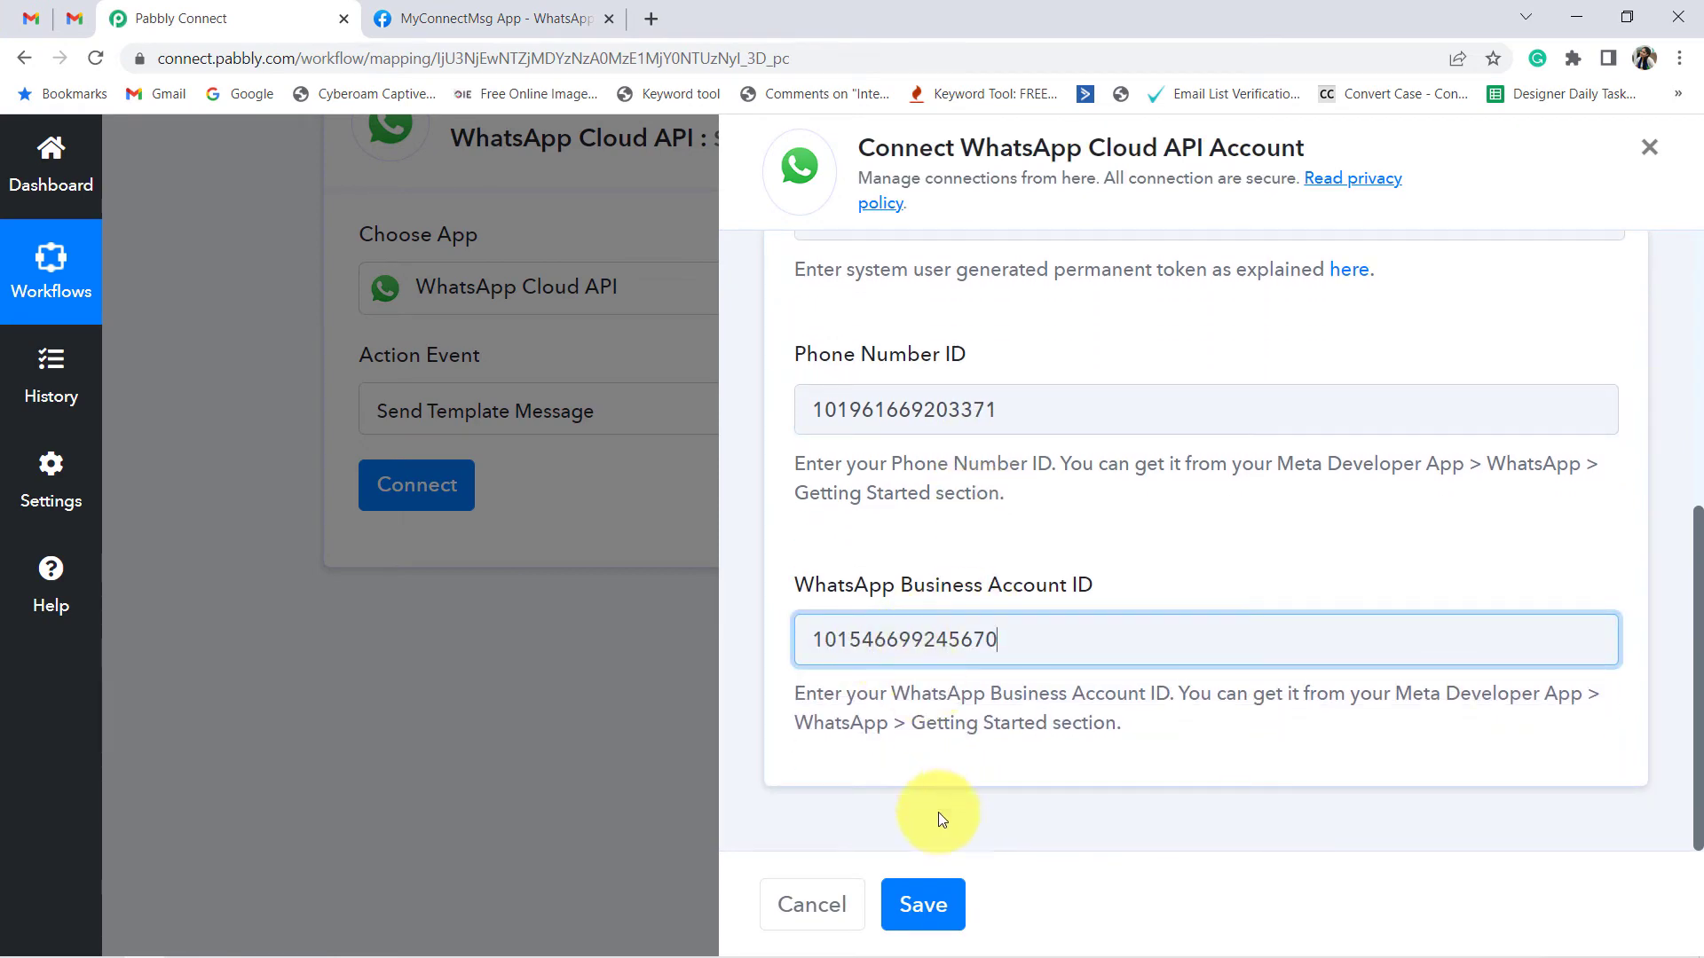
Save the new WhatsApp Cloud API connection.
click(401, 17)
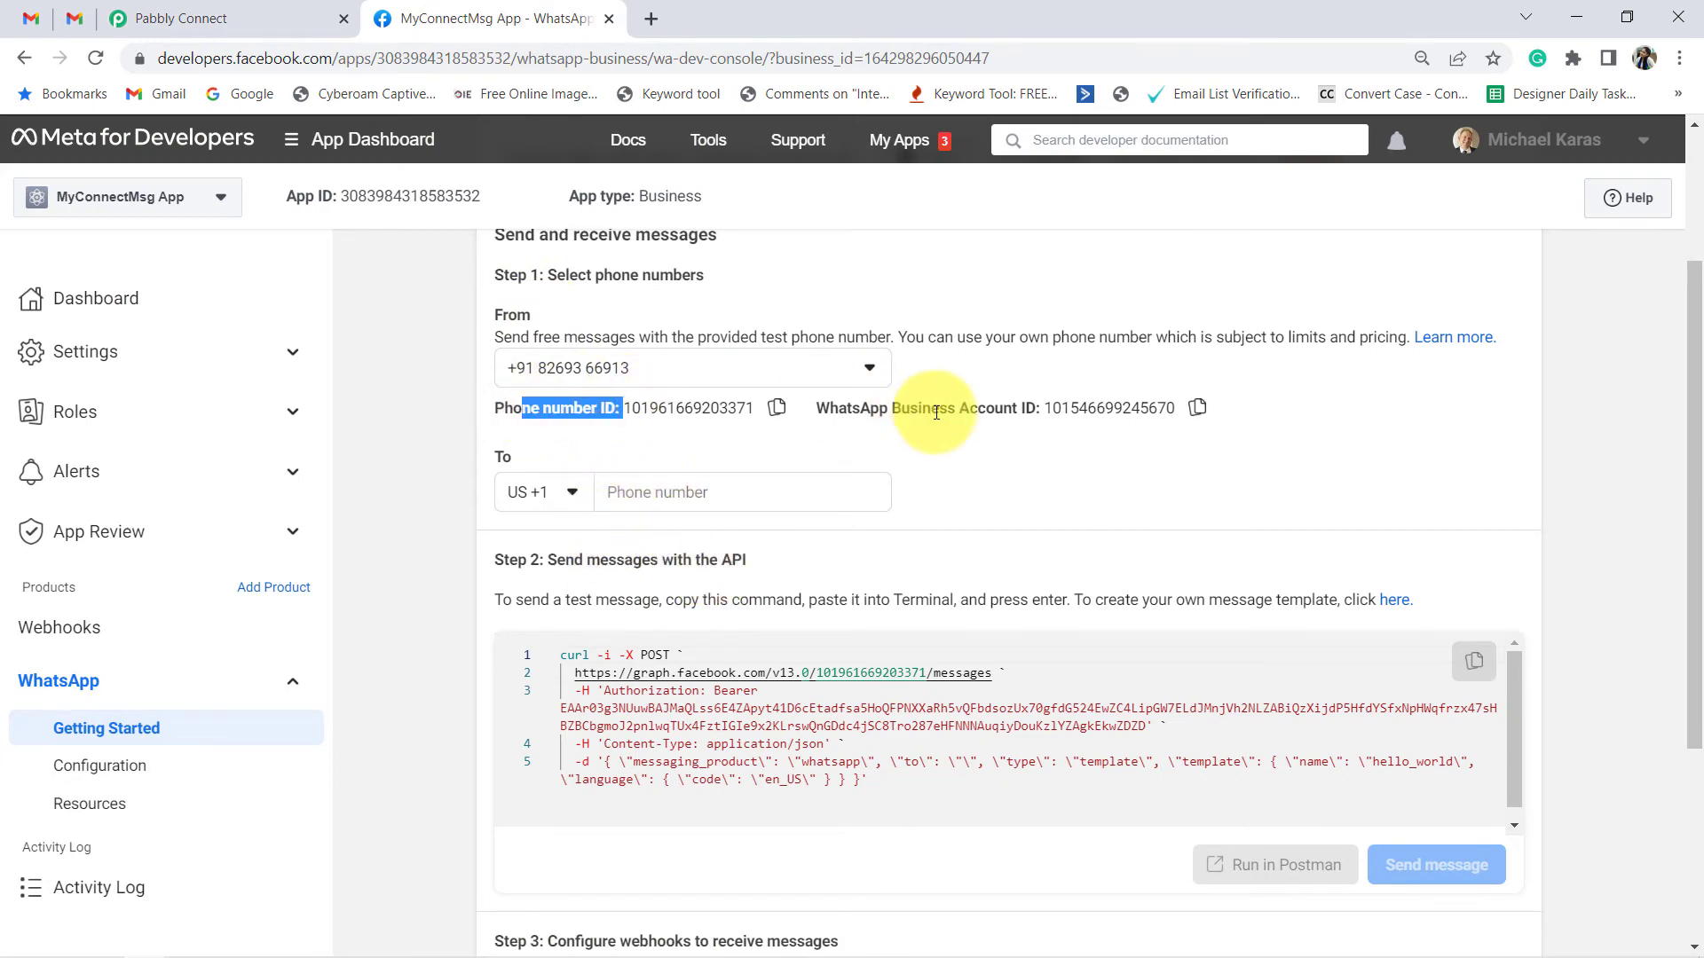
drag(1004, 408, 879, 408)
click(264, 8)
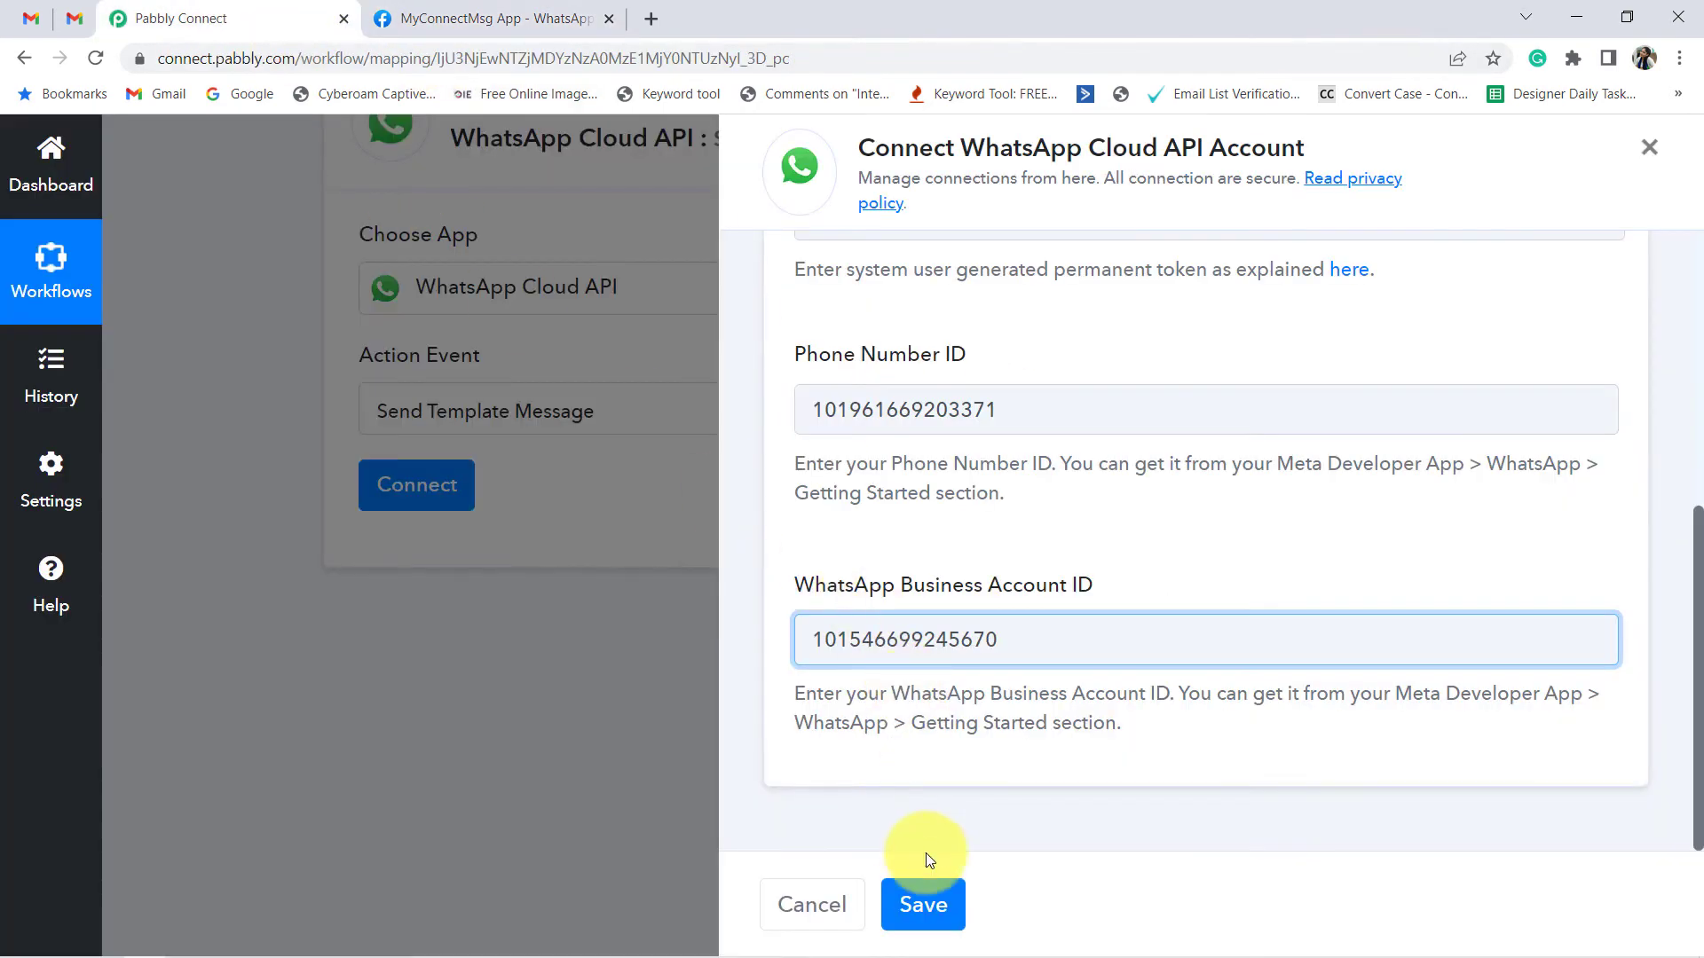
click(914, 905)
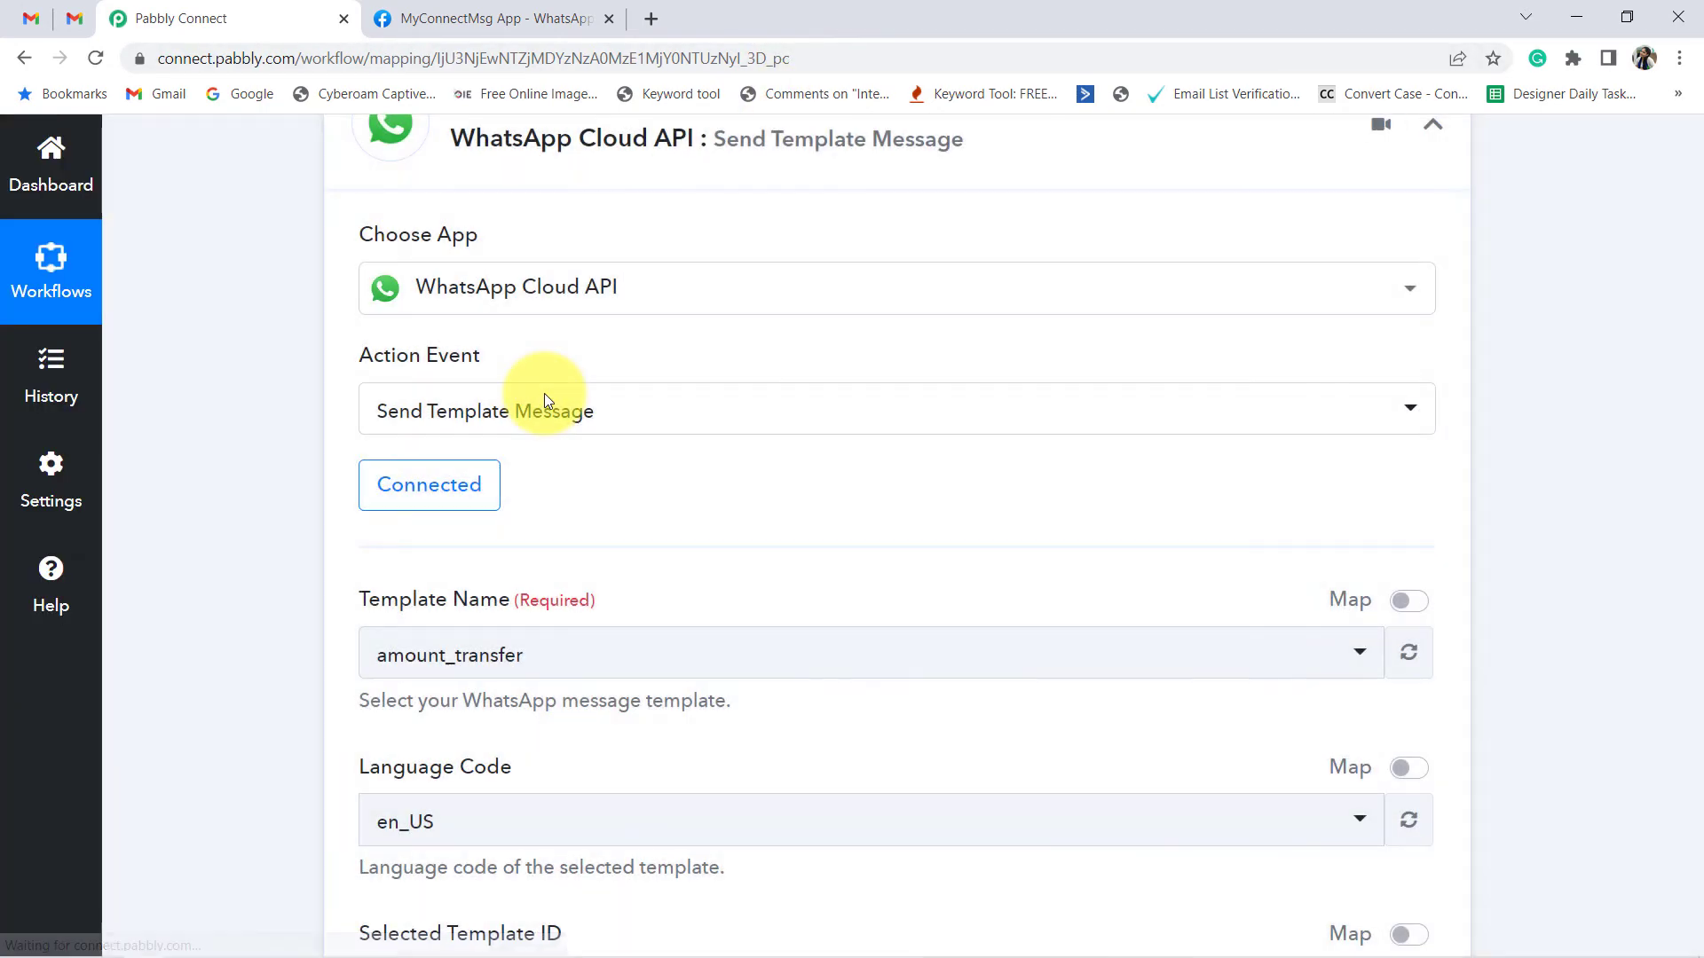
Review the amount_transfer Template Name and language fields, then switch to the MyConnectMsg App page.
scroll(600, 397, down, 2)
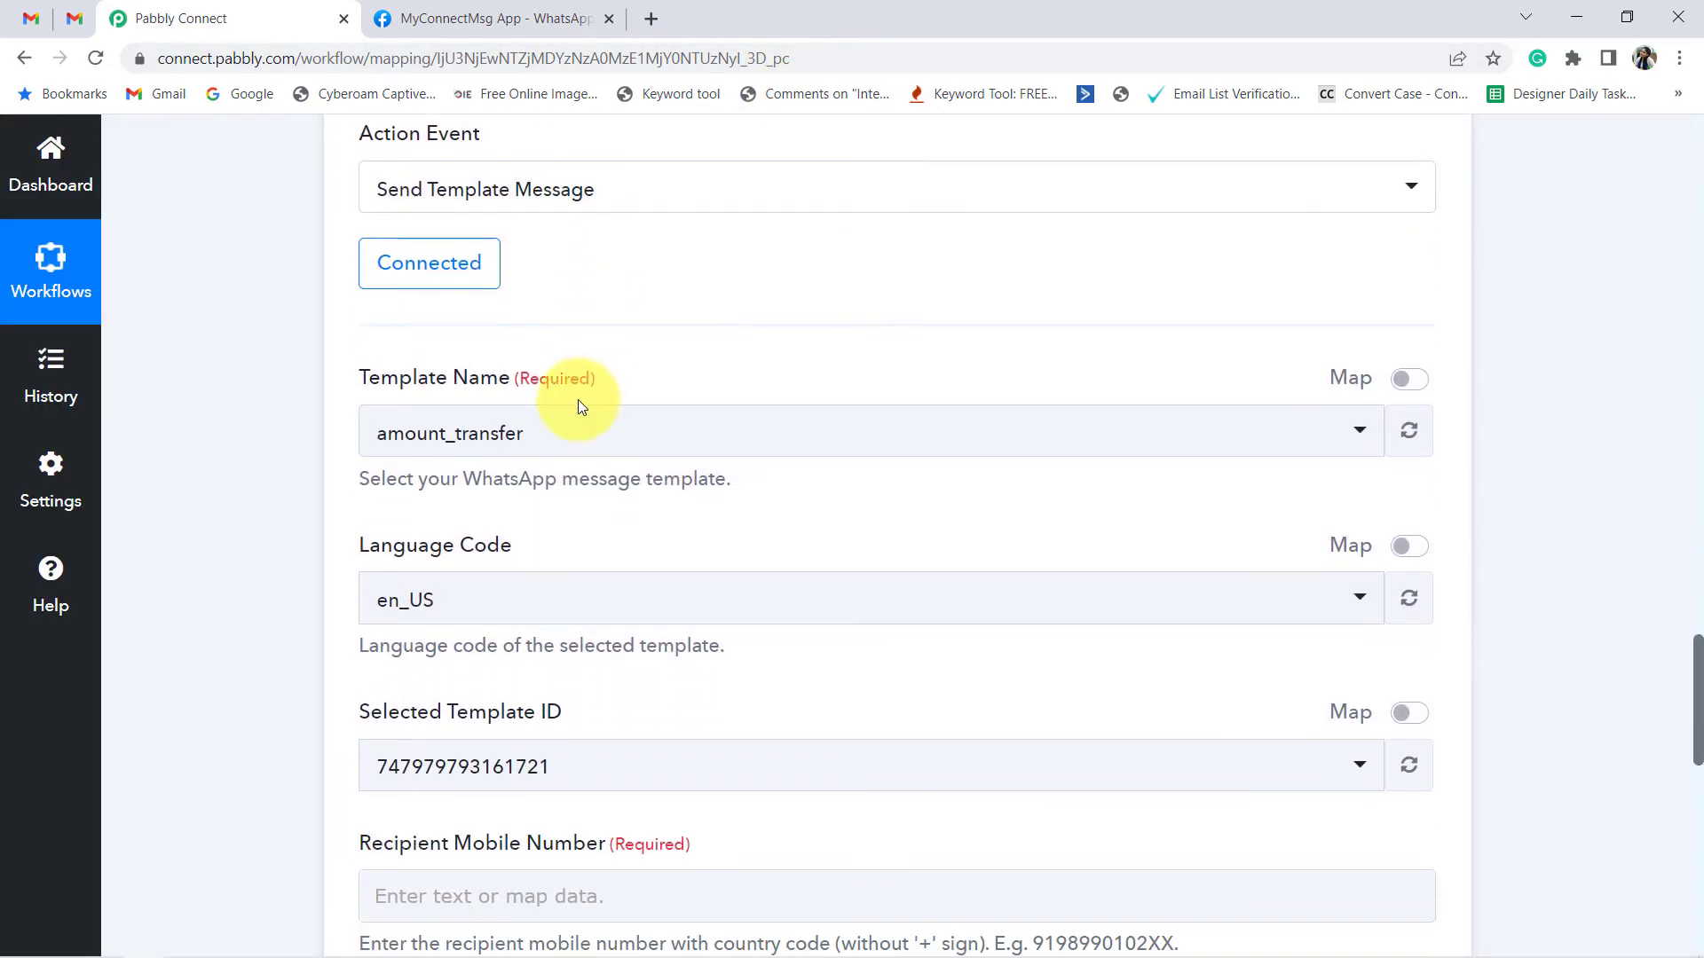
drag(355, 377, 575, 385)
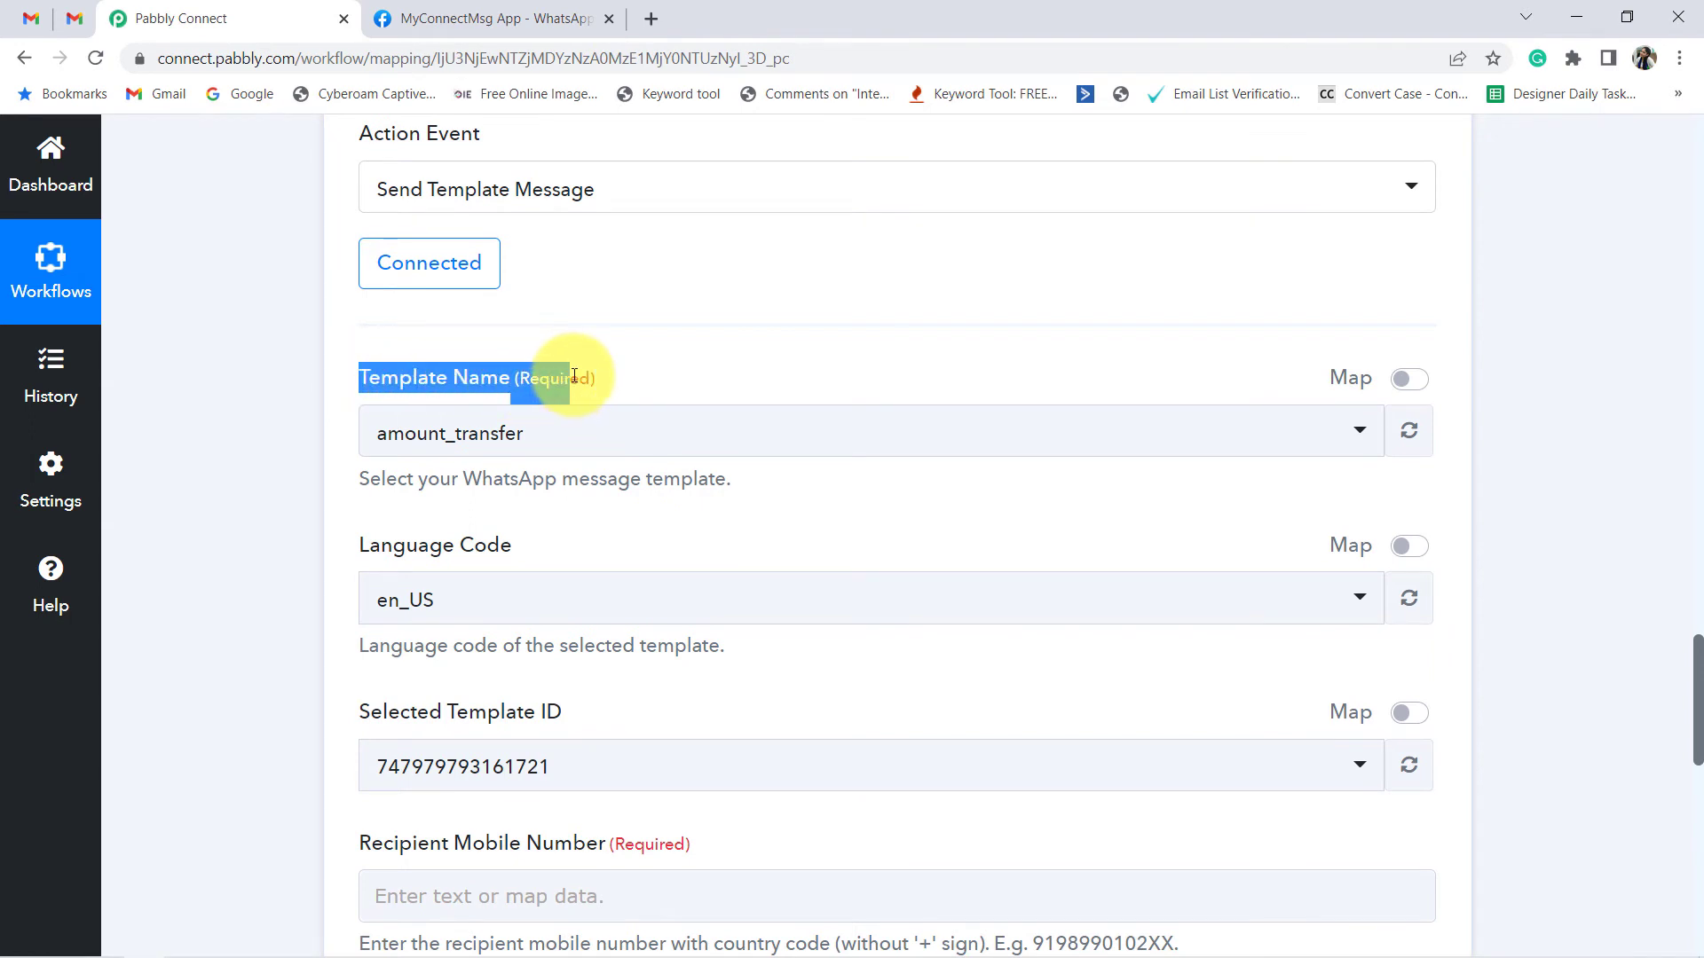
click(575, 376)
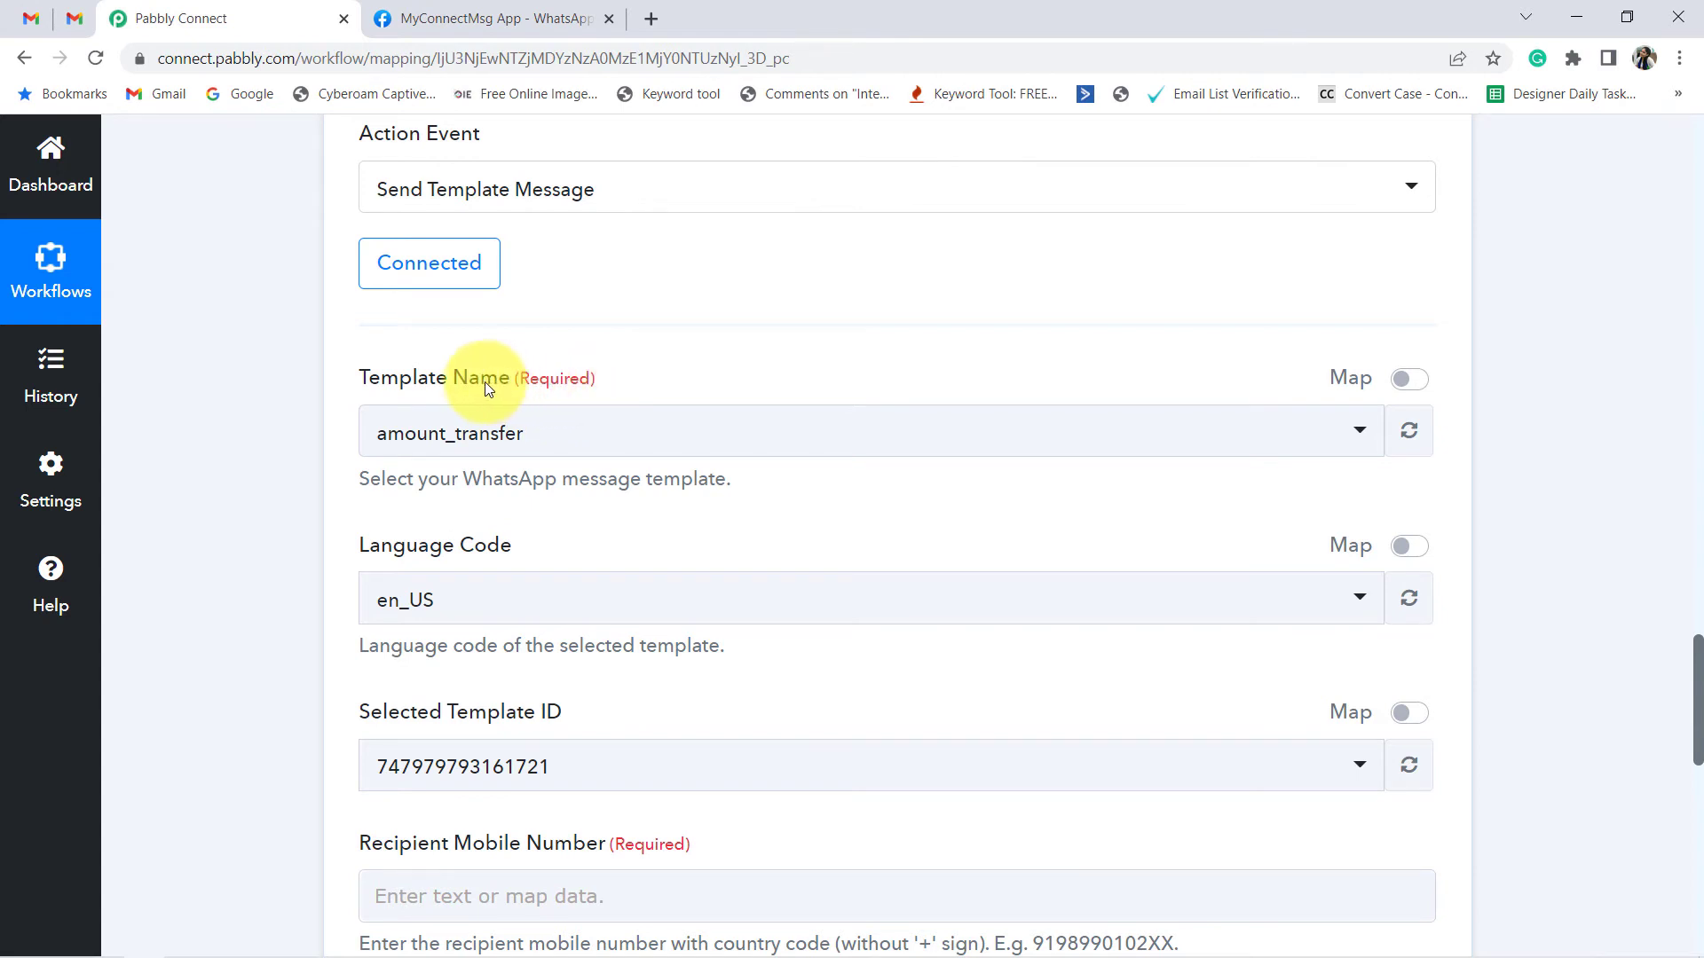
drag(481, 381, 355, 390)
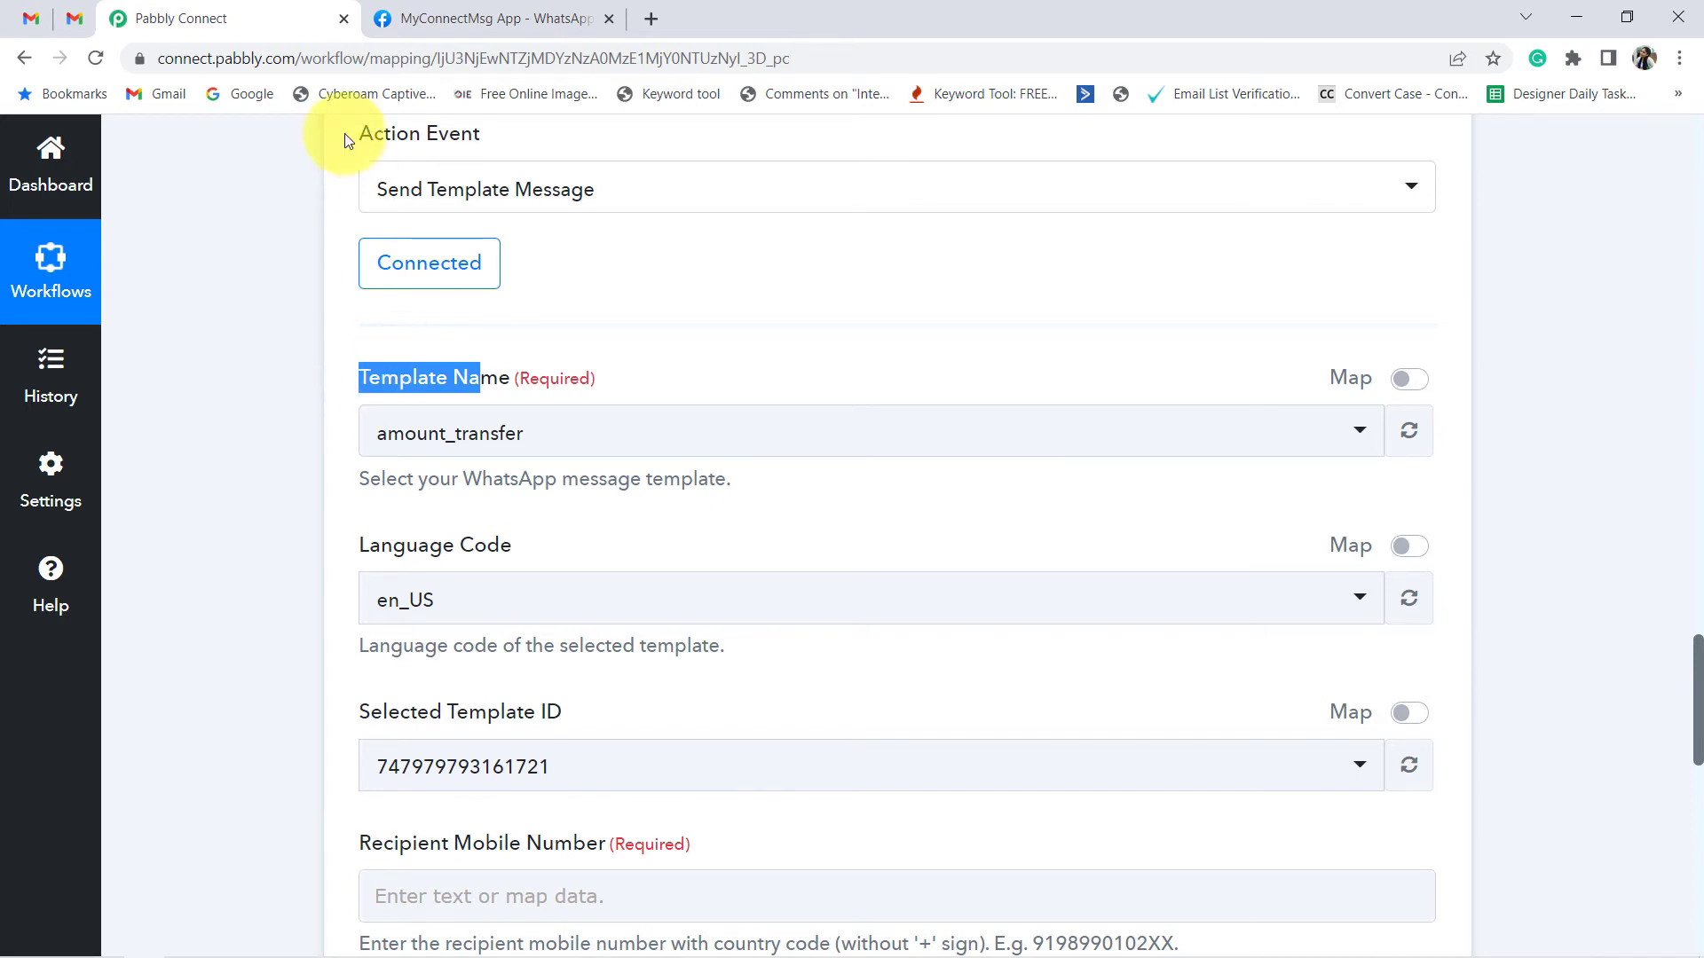
click(488, 18)
scroll(790, 544, down, 1)
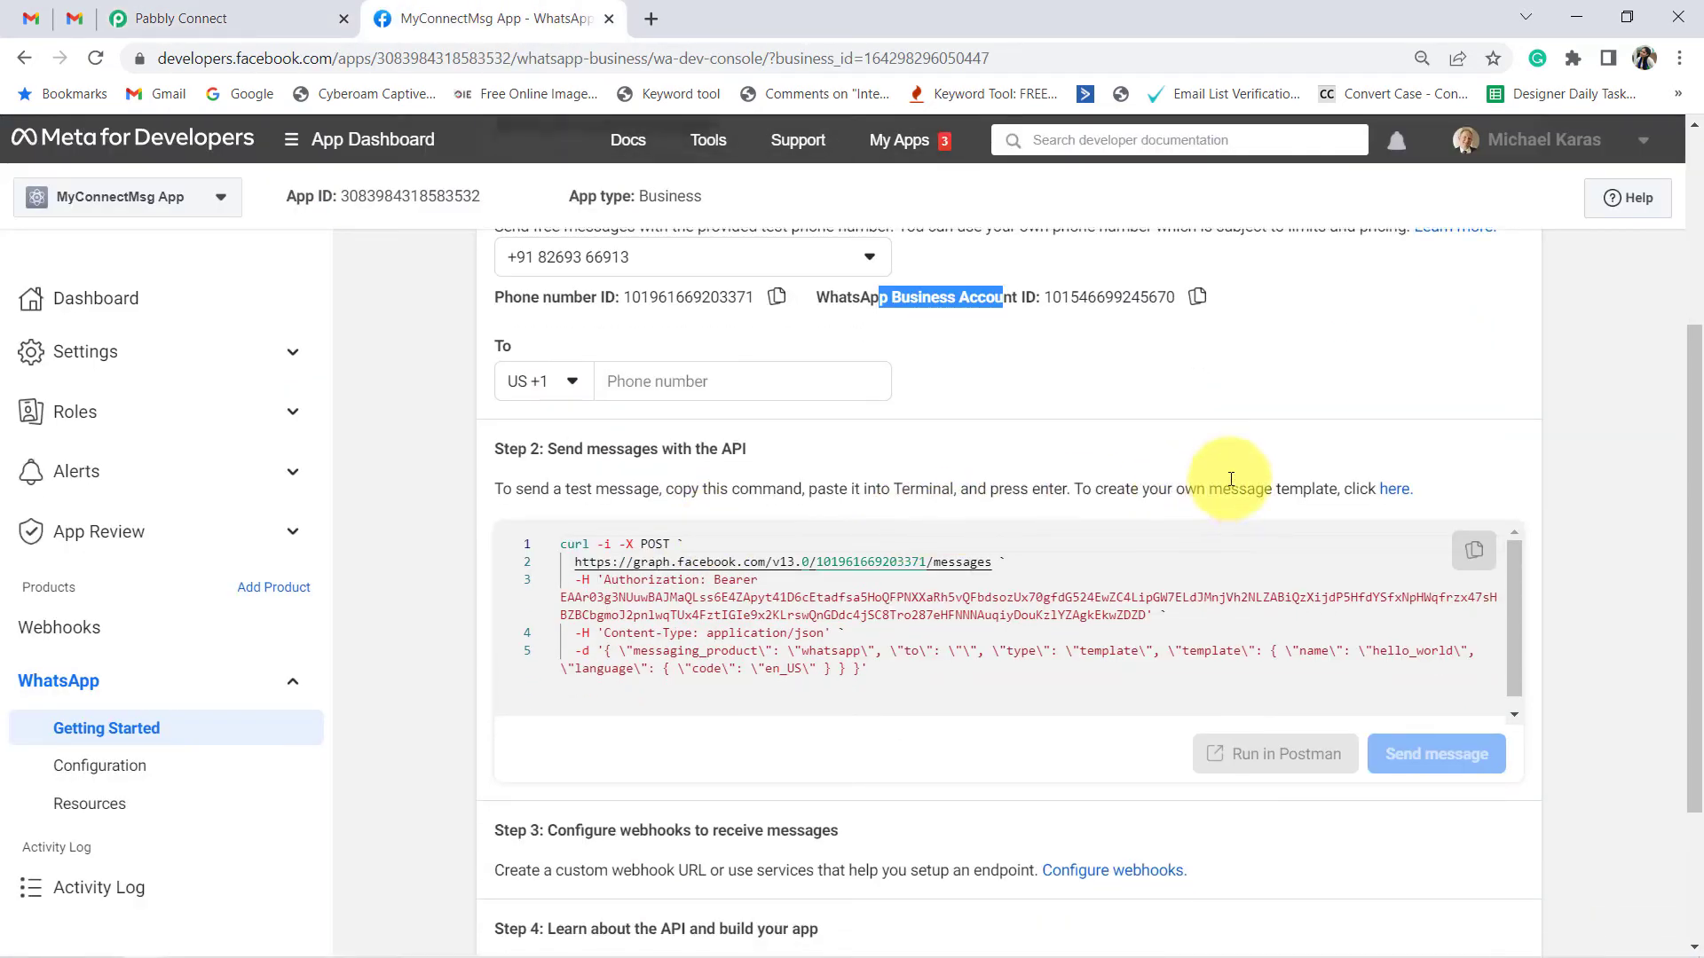
click(1397, 492)
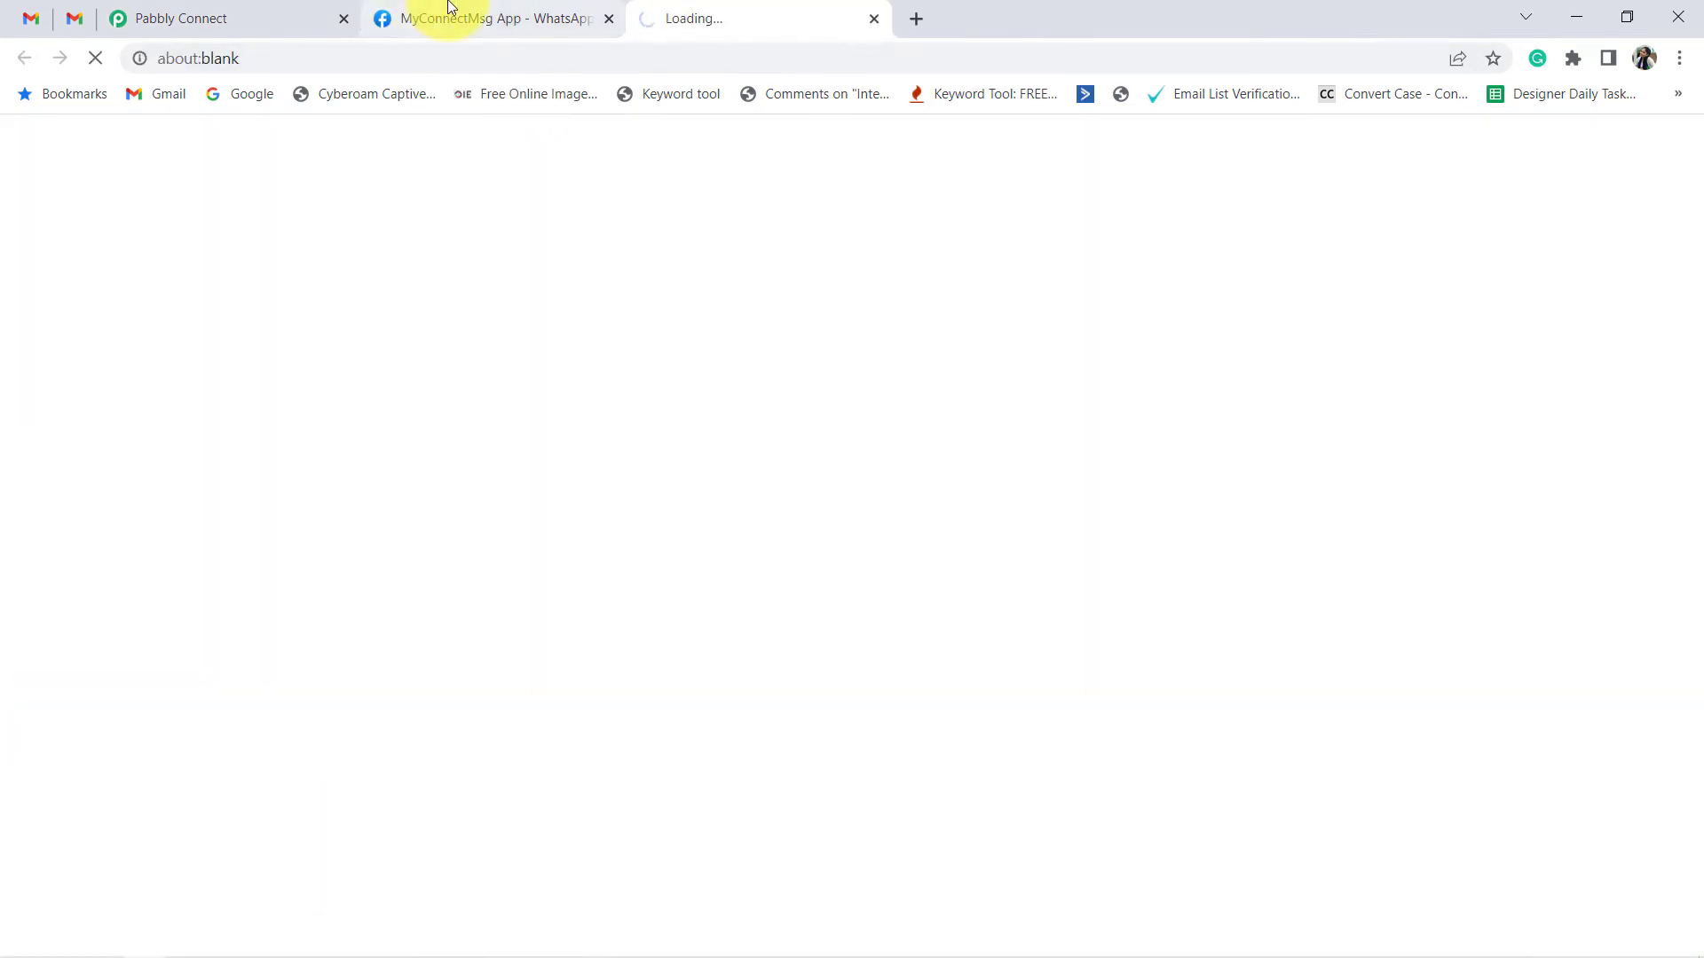
click(452, 18)
drag(520, 449, 687, 449)
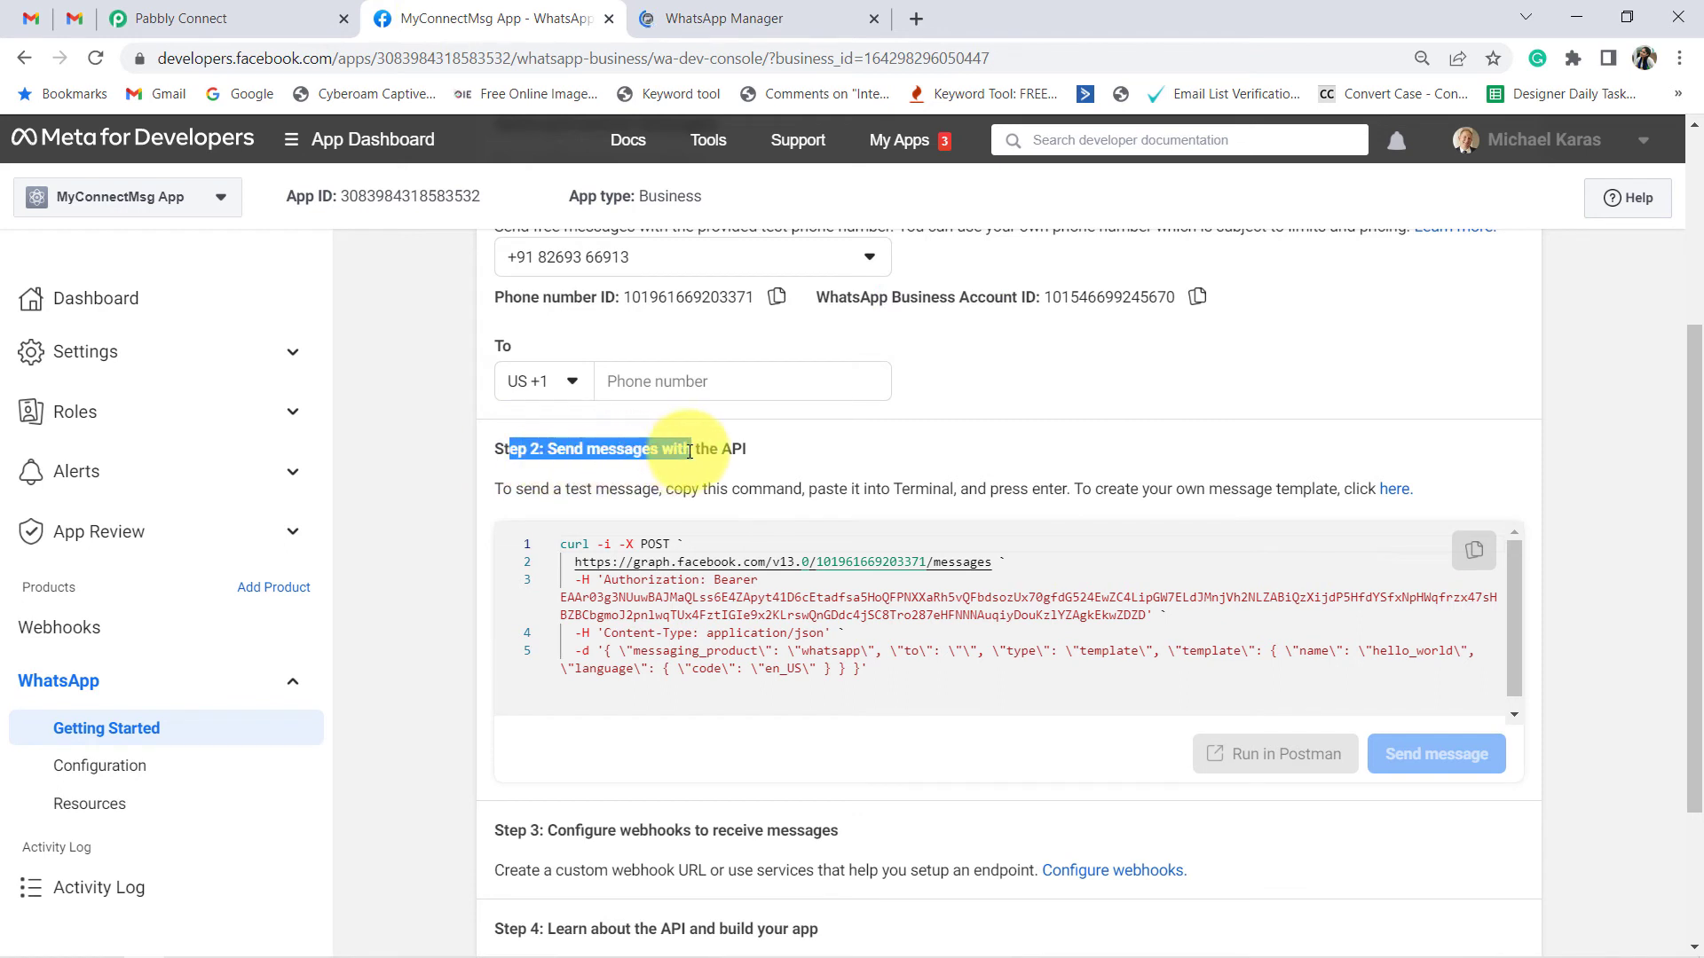
drag(1312, 490, 1414, 495)
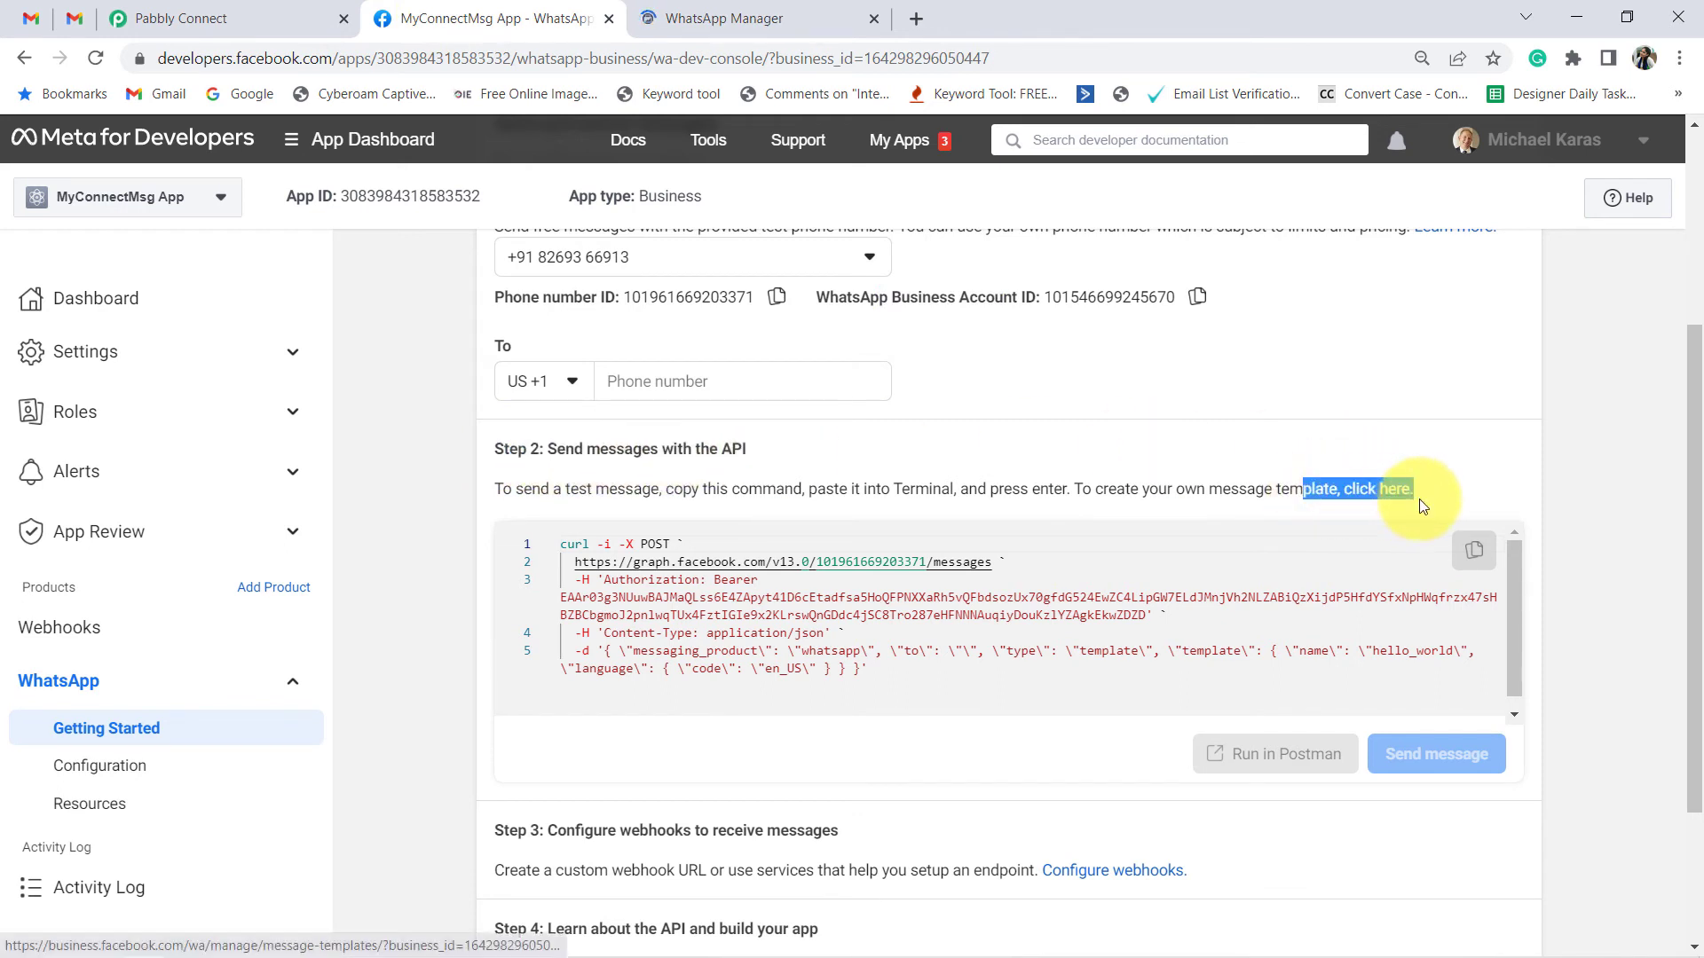
click(710, 18)
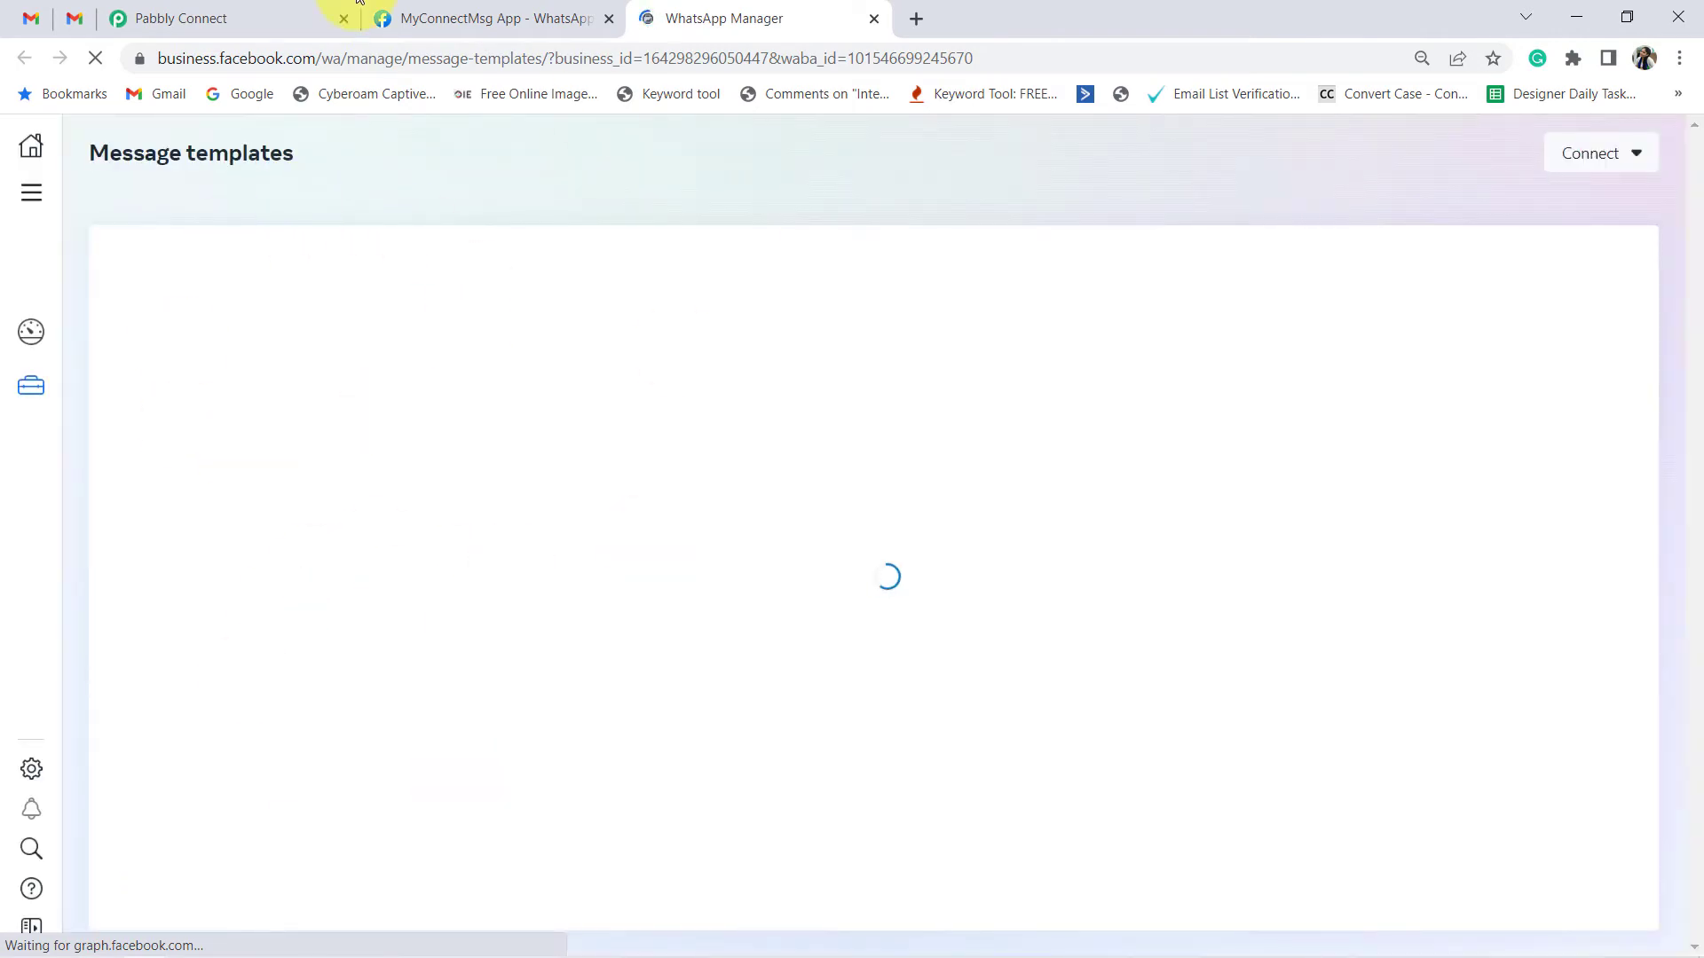
drag(110, 153, 259, 152)
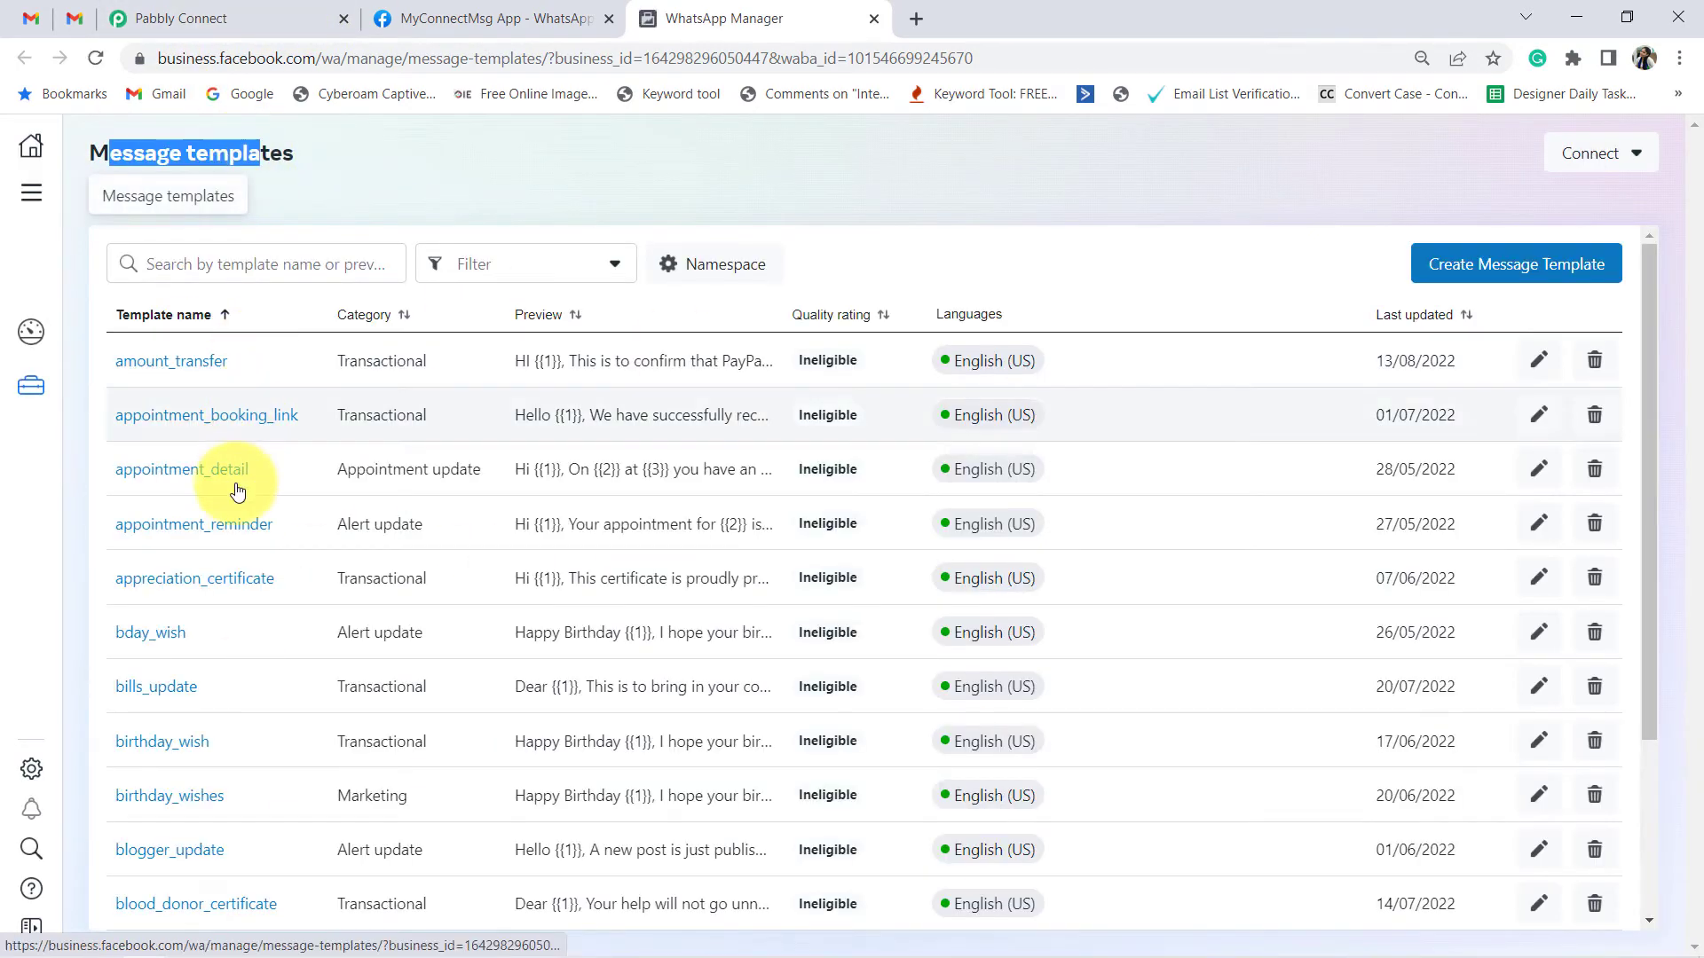
scroll(234, 533, down, 7)
scroll(267, 577, up, 5)
scroll(244, 447, down, 4)
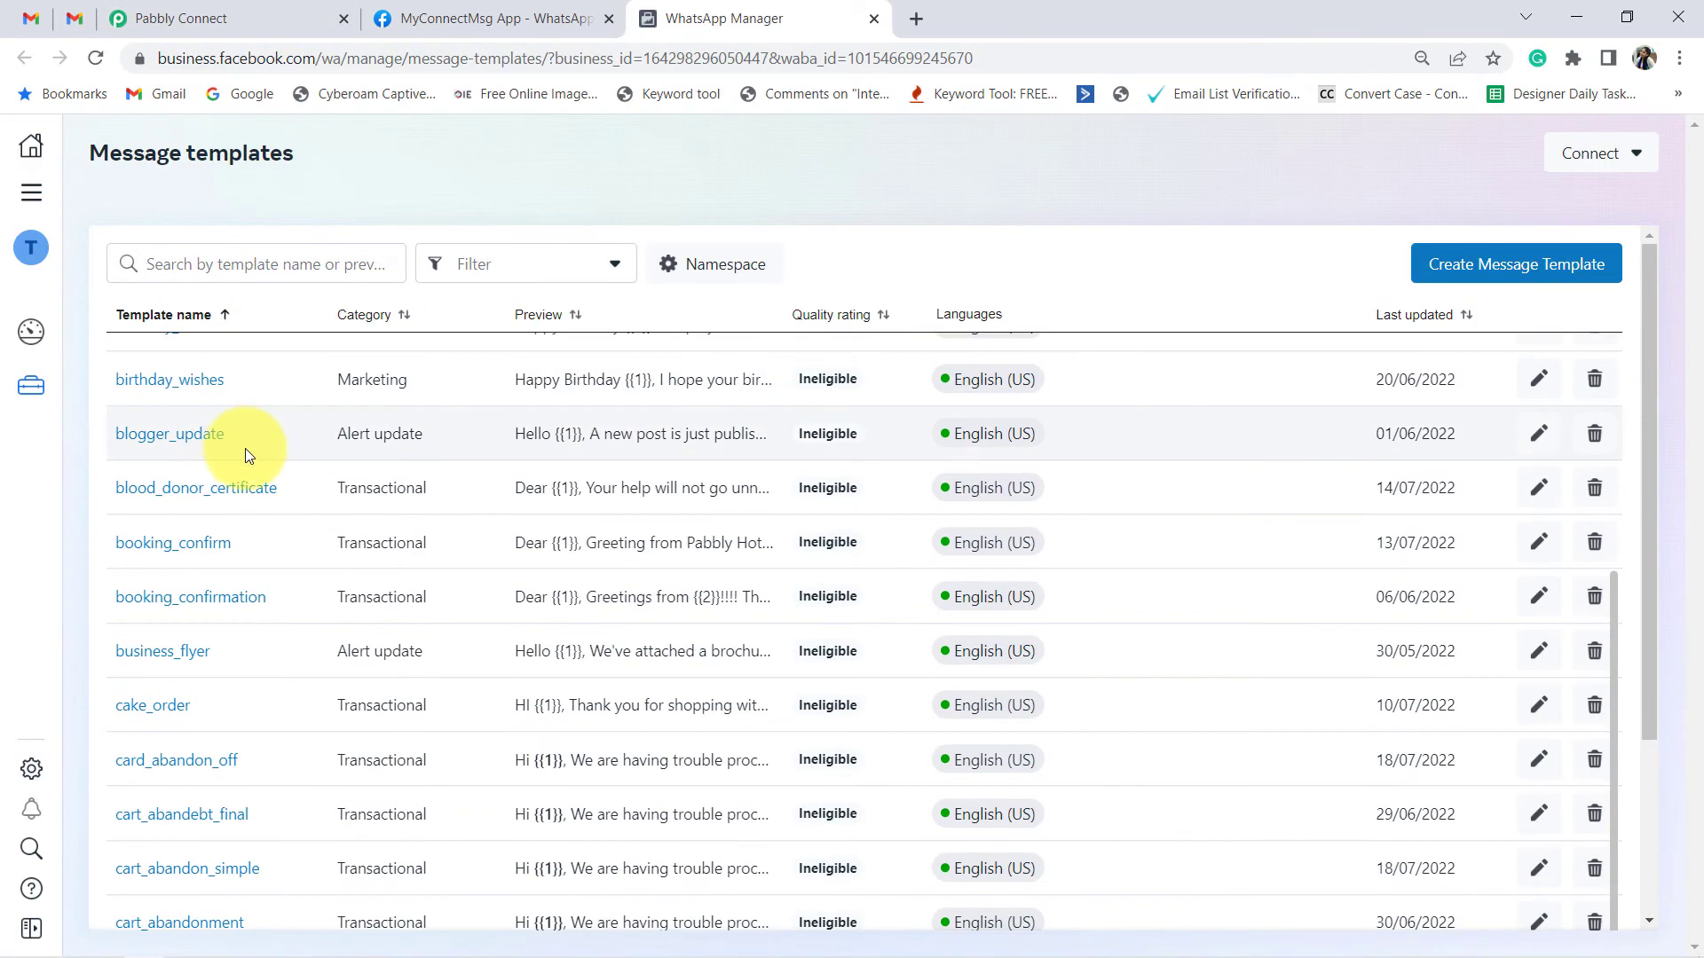
scroll(293, 479, up, 5)
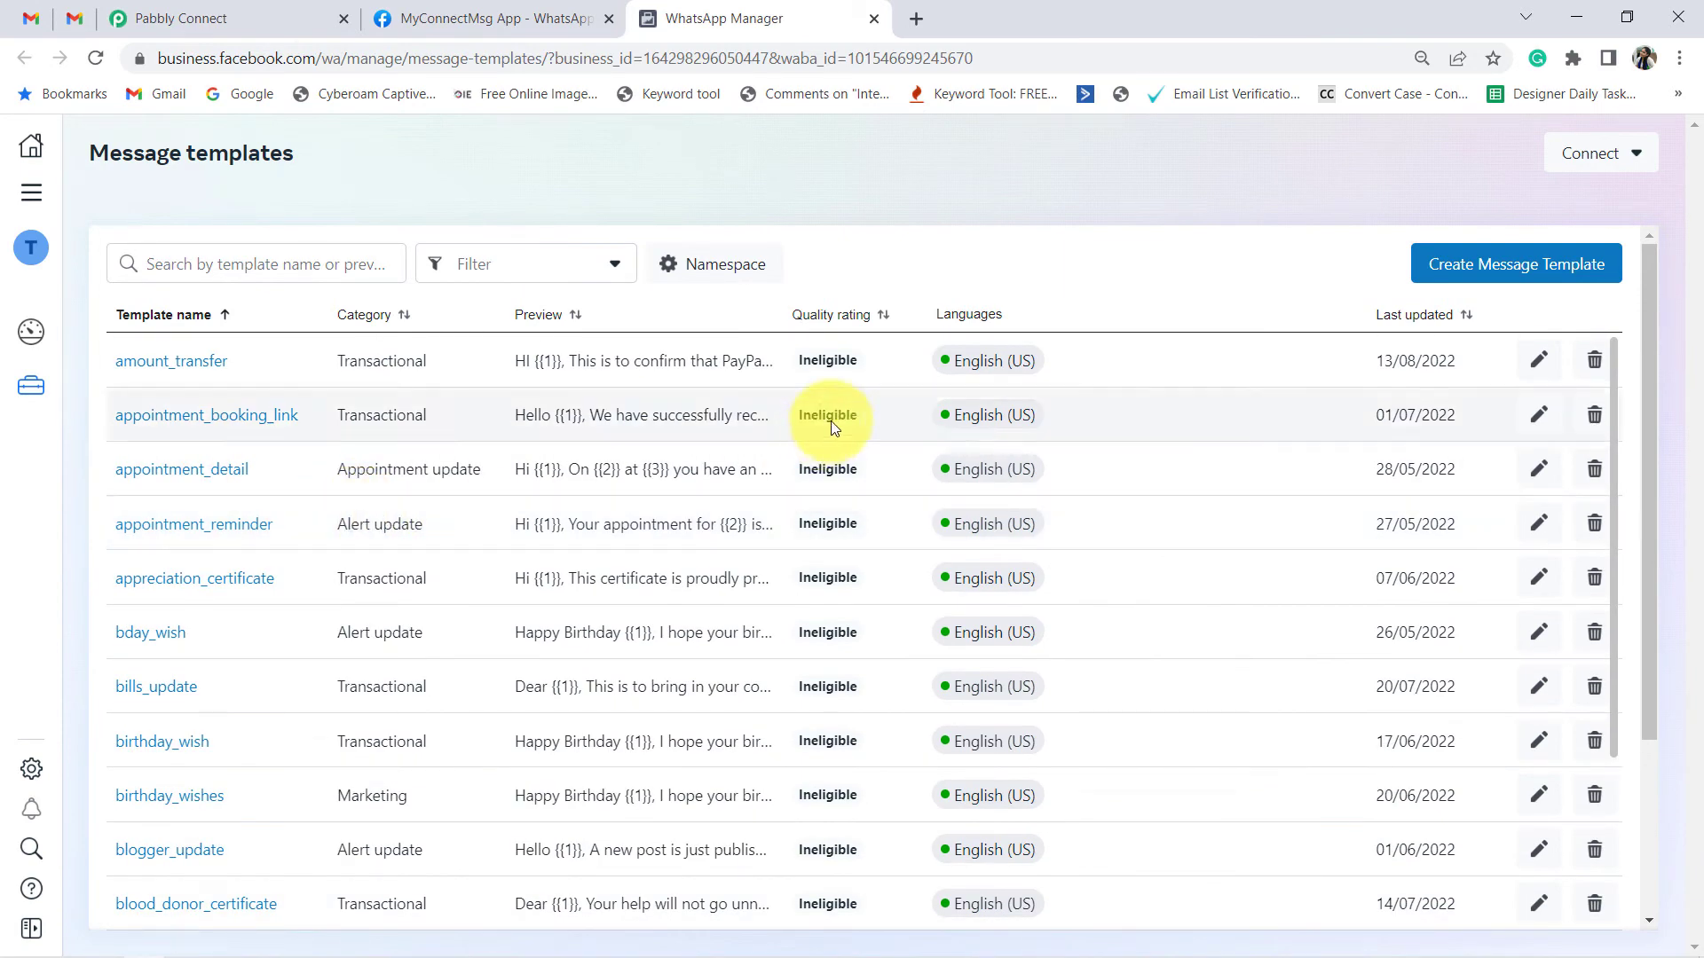
mouse_move(943, 365)
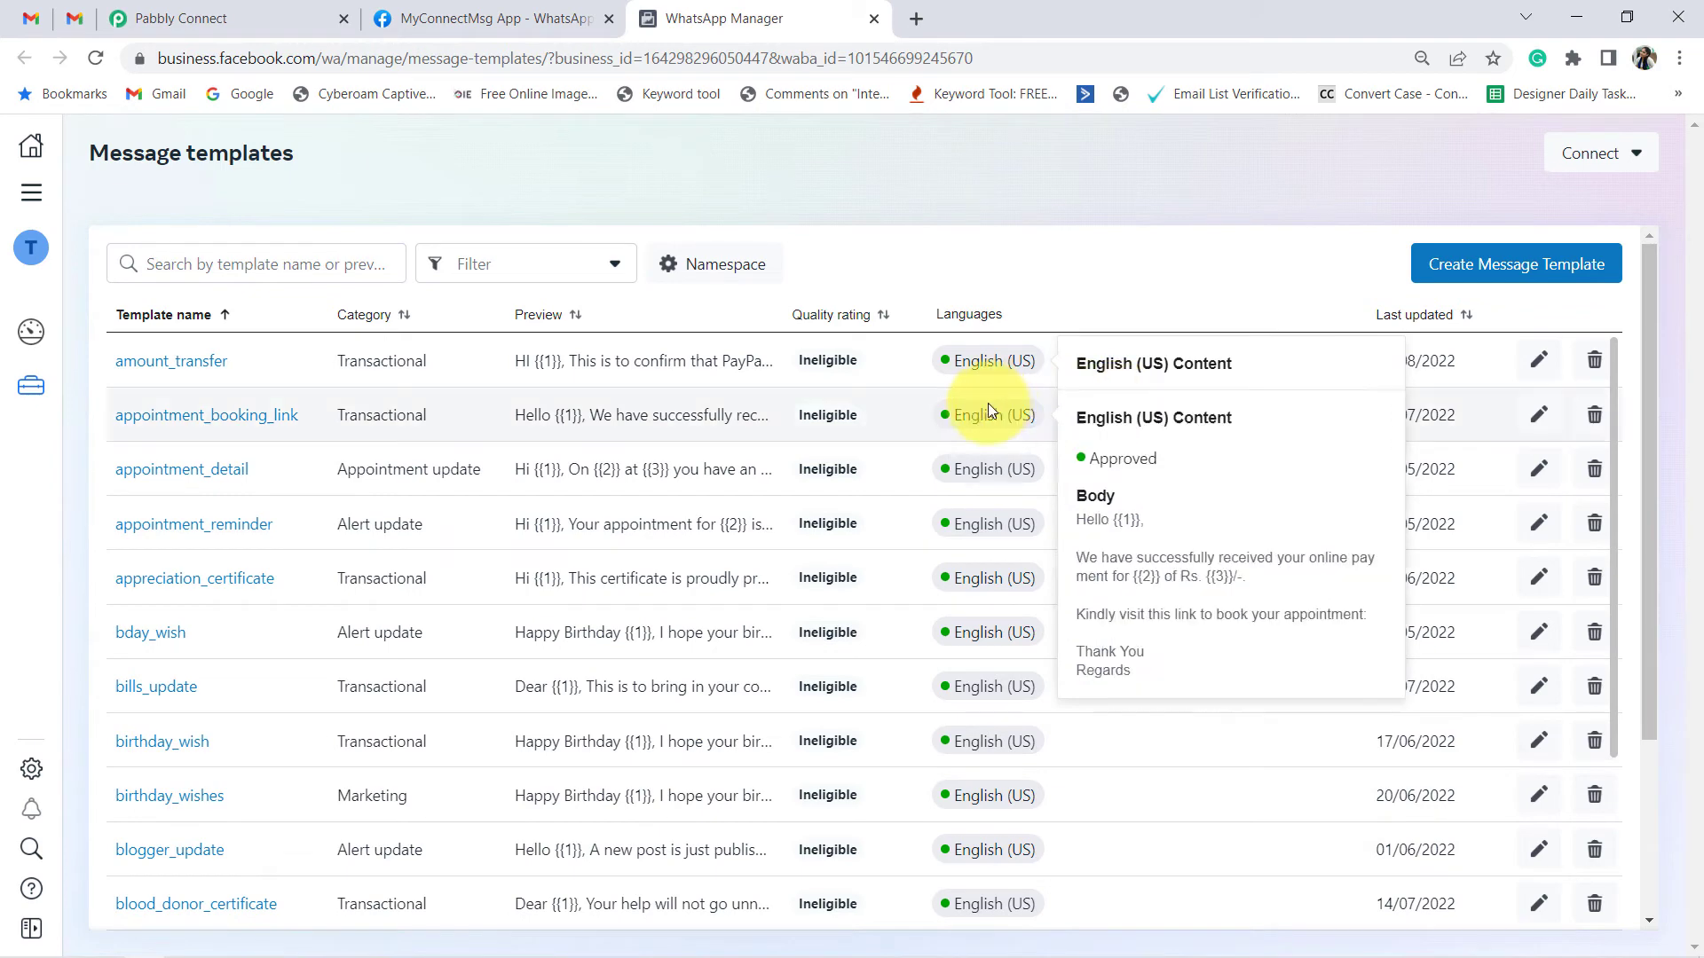
mouse_move(997, 483)
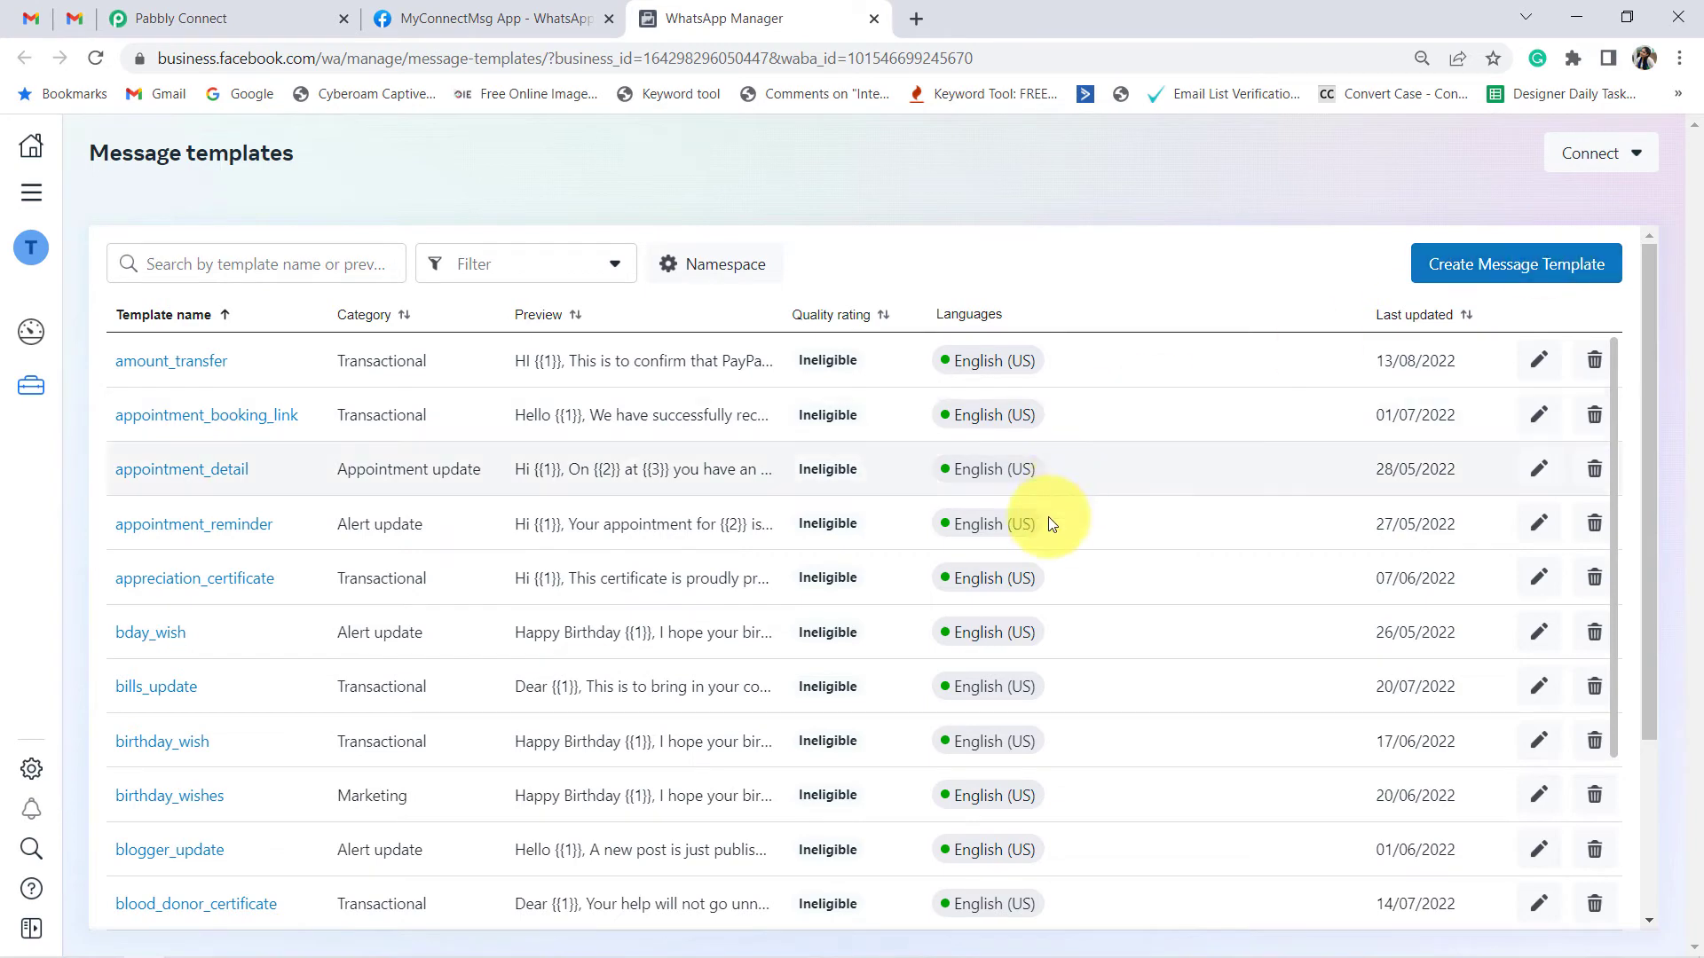
scroll(1020, 550, down, 2)
mouse_move(992, 603)
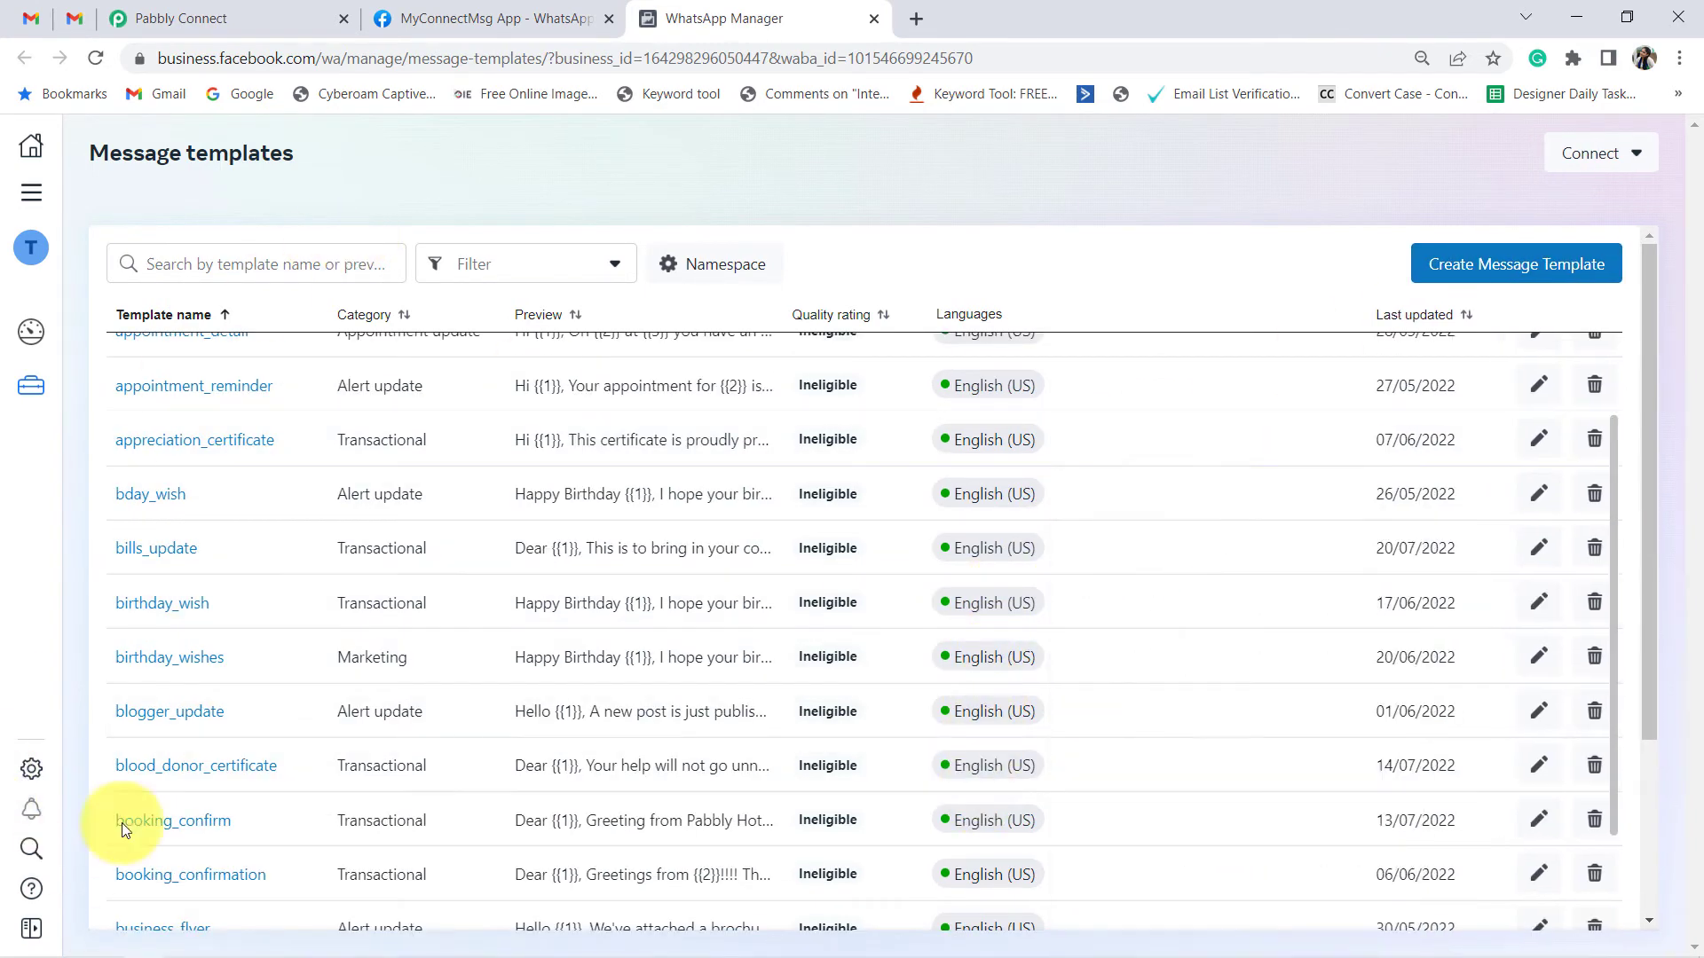
scroll(724, 427, down, 5)
scroll(746, 430, up, 6)
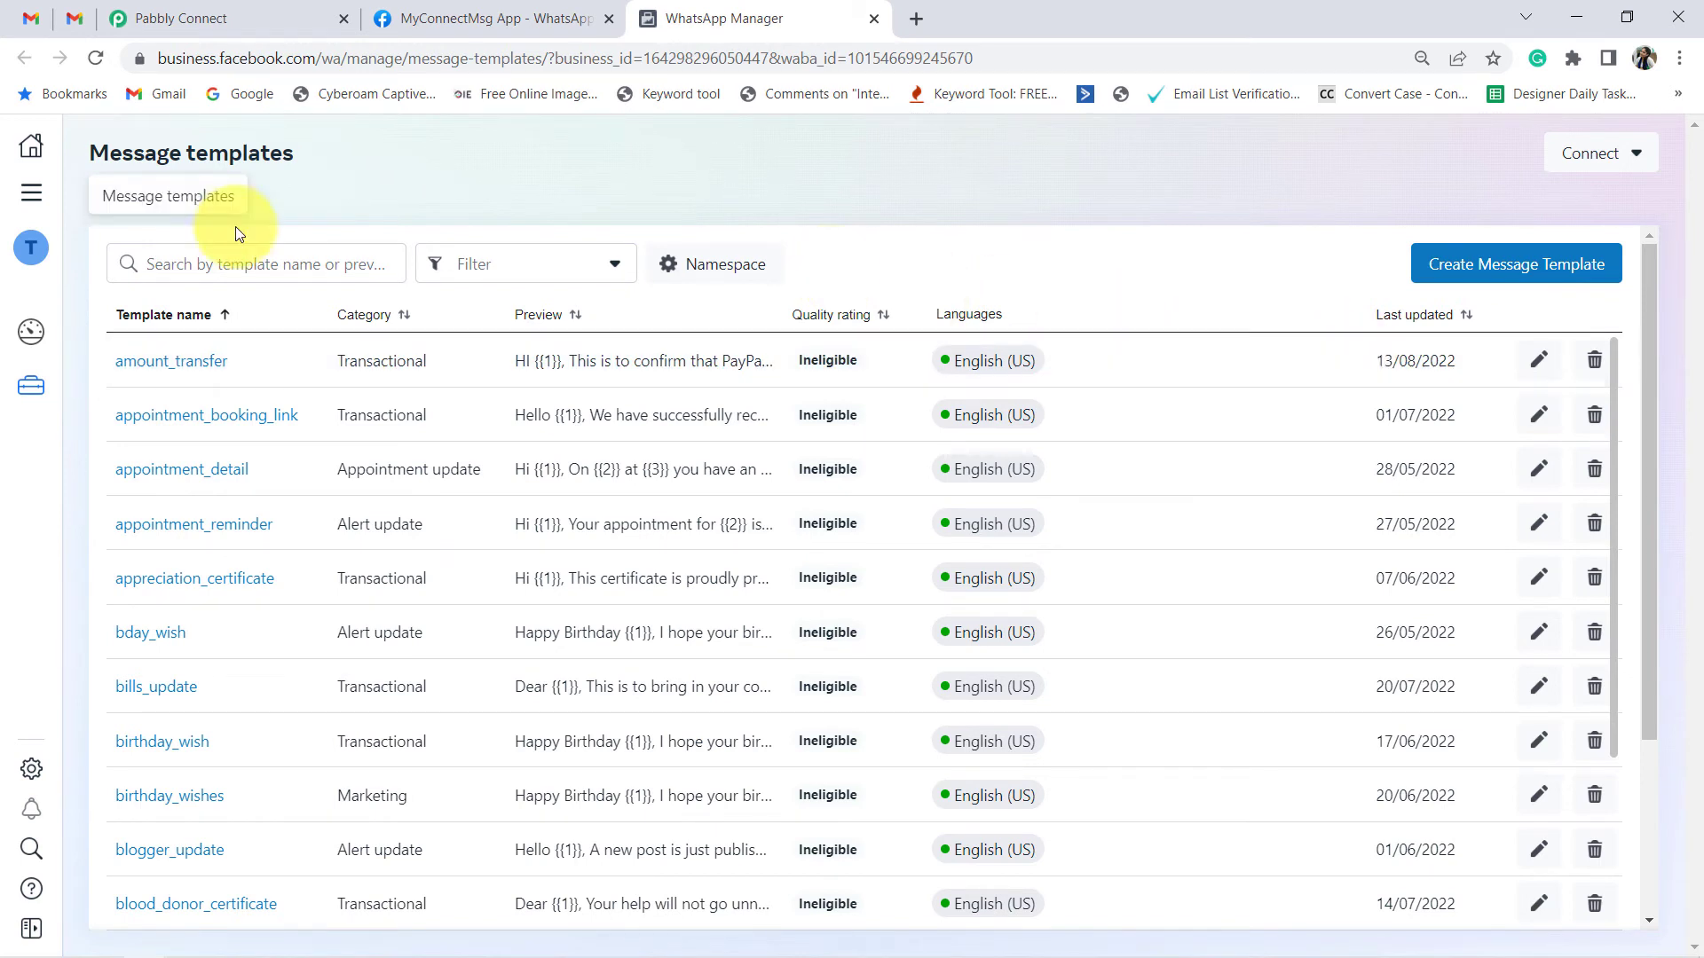
Search templates for 'funds' and open fund_transfer to view its header.
click(203, 267)
text(funds)
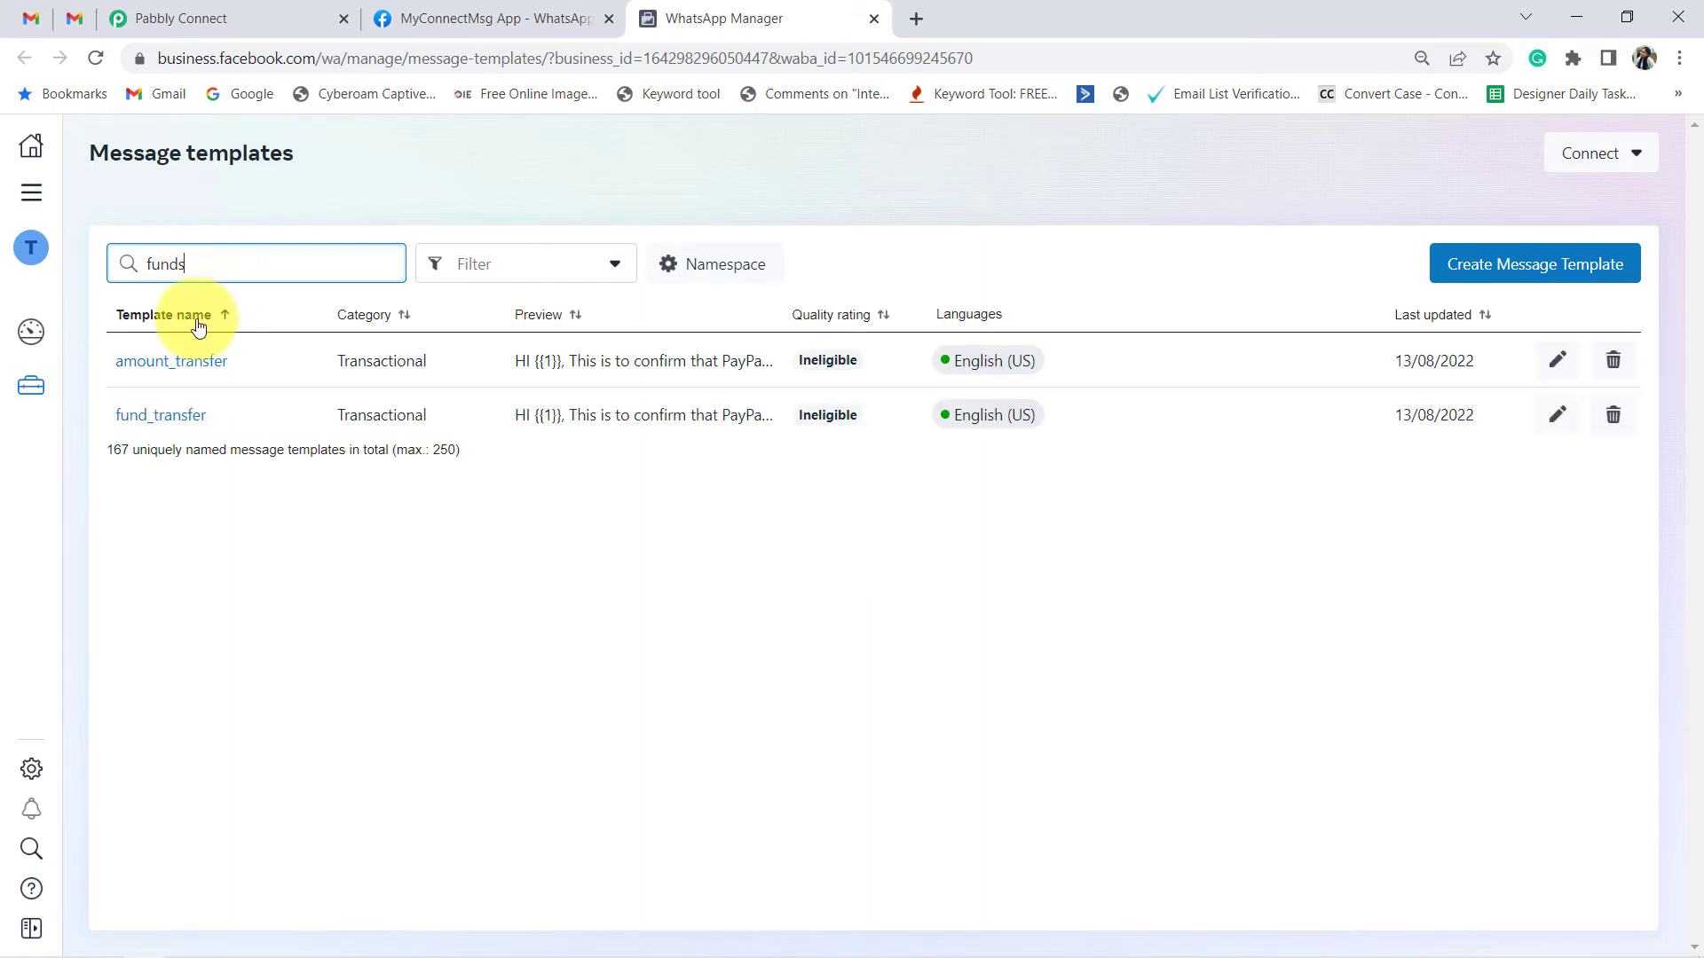
click(158, 415)
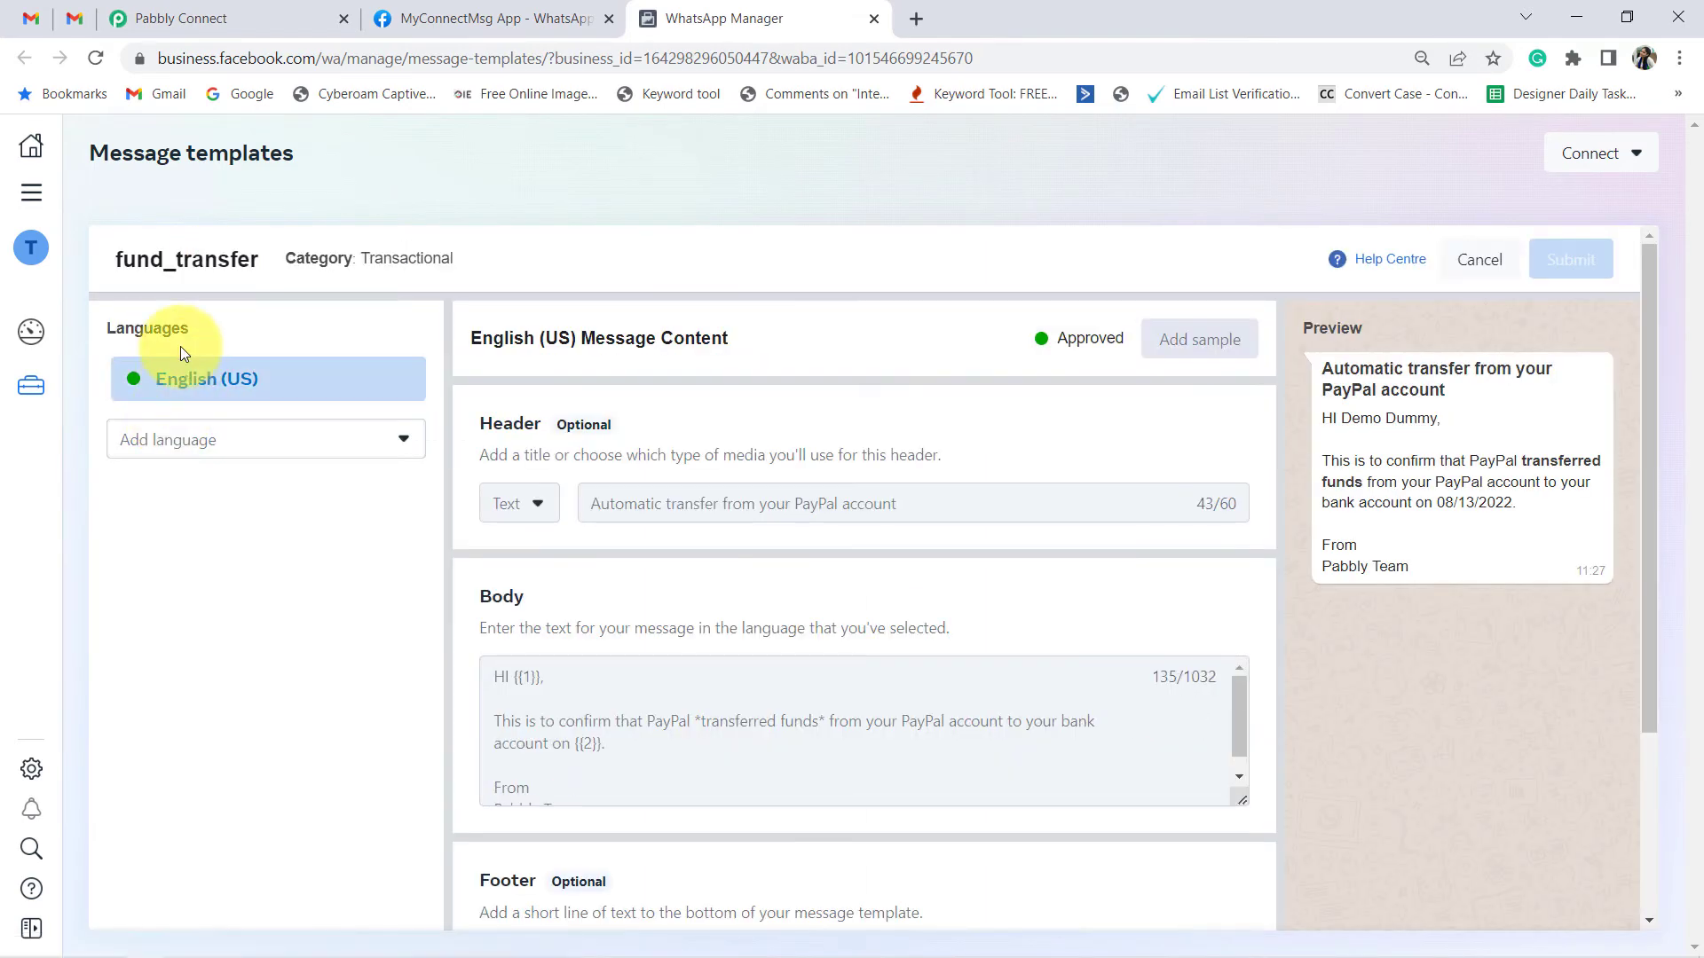
drag(137, 259, 218, 275)
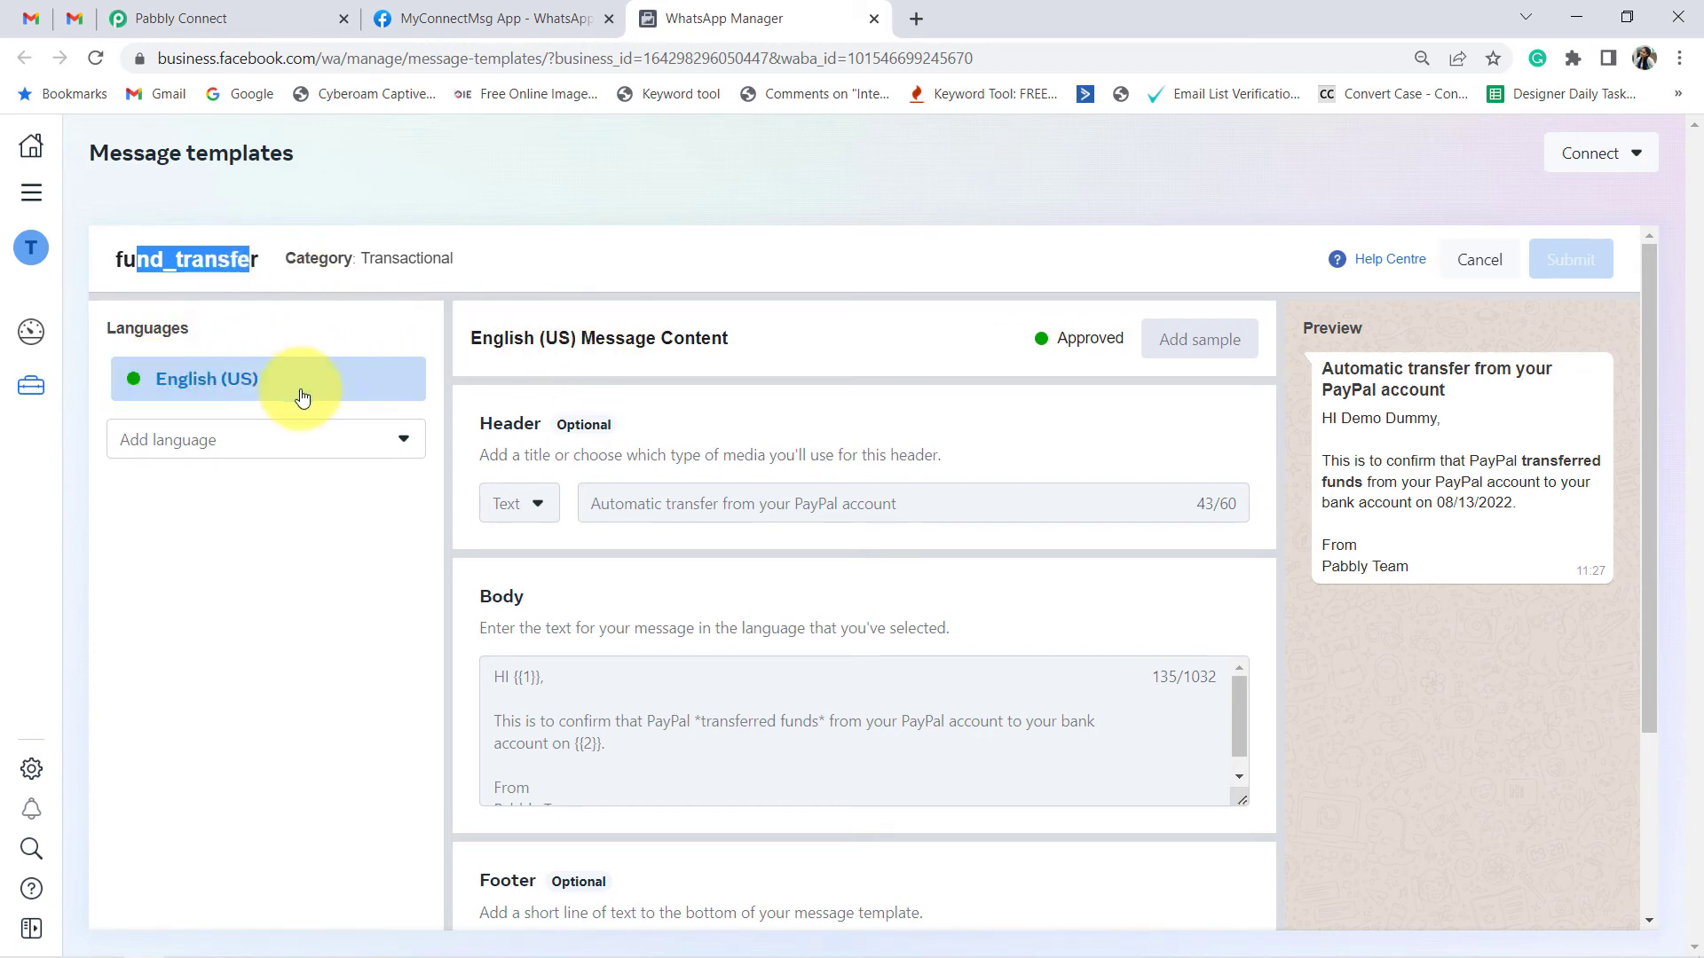
drag(479, 455, 536, 448)
scroll(659, 423, down, 2)
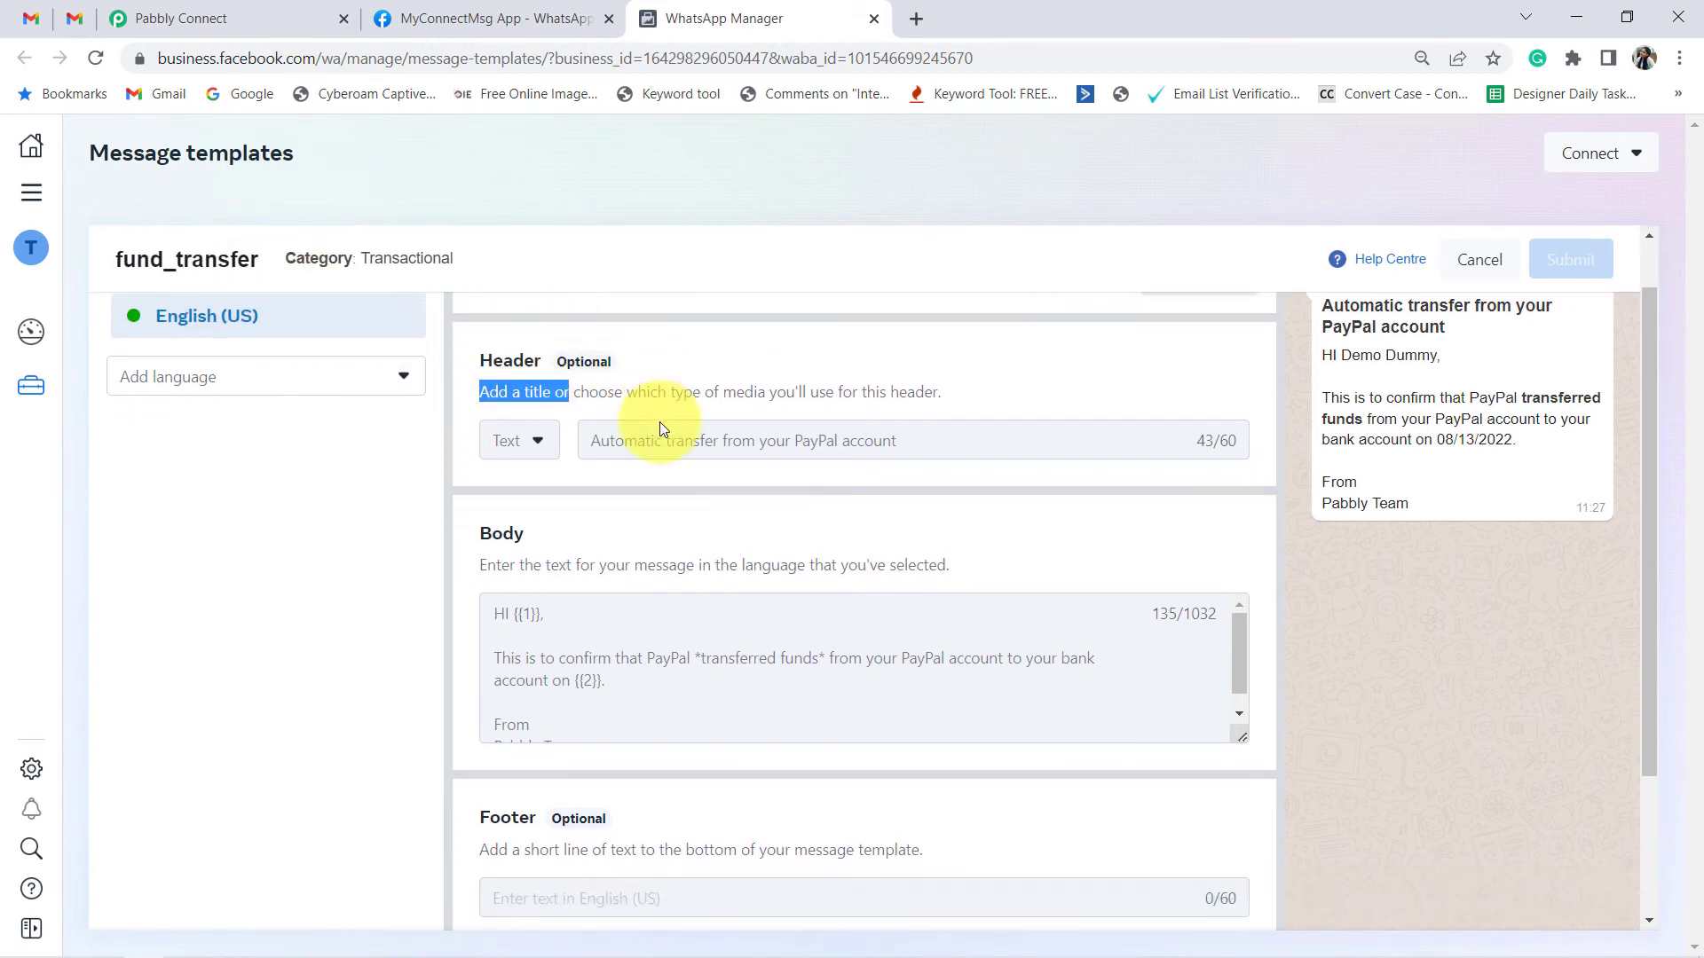
scroll(616, 483, up, 2)
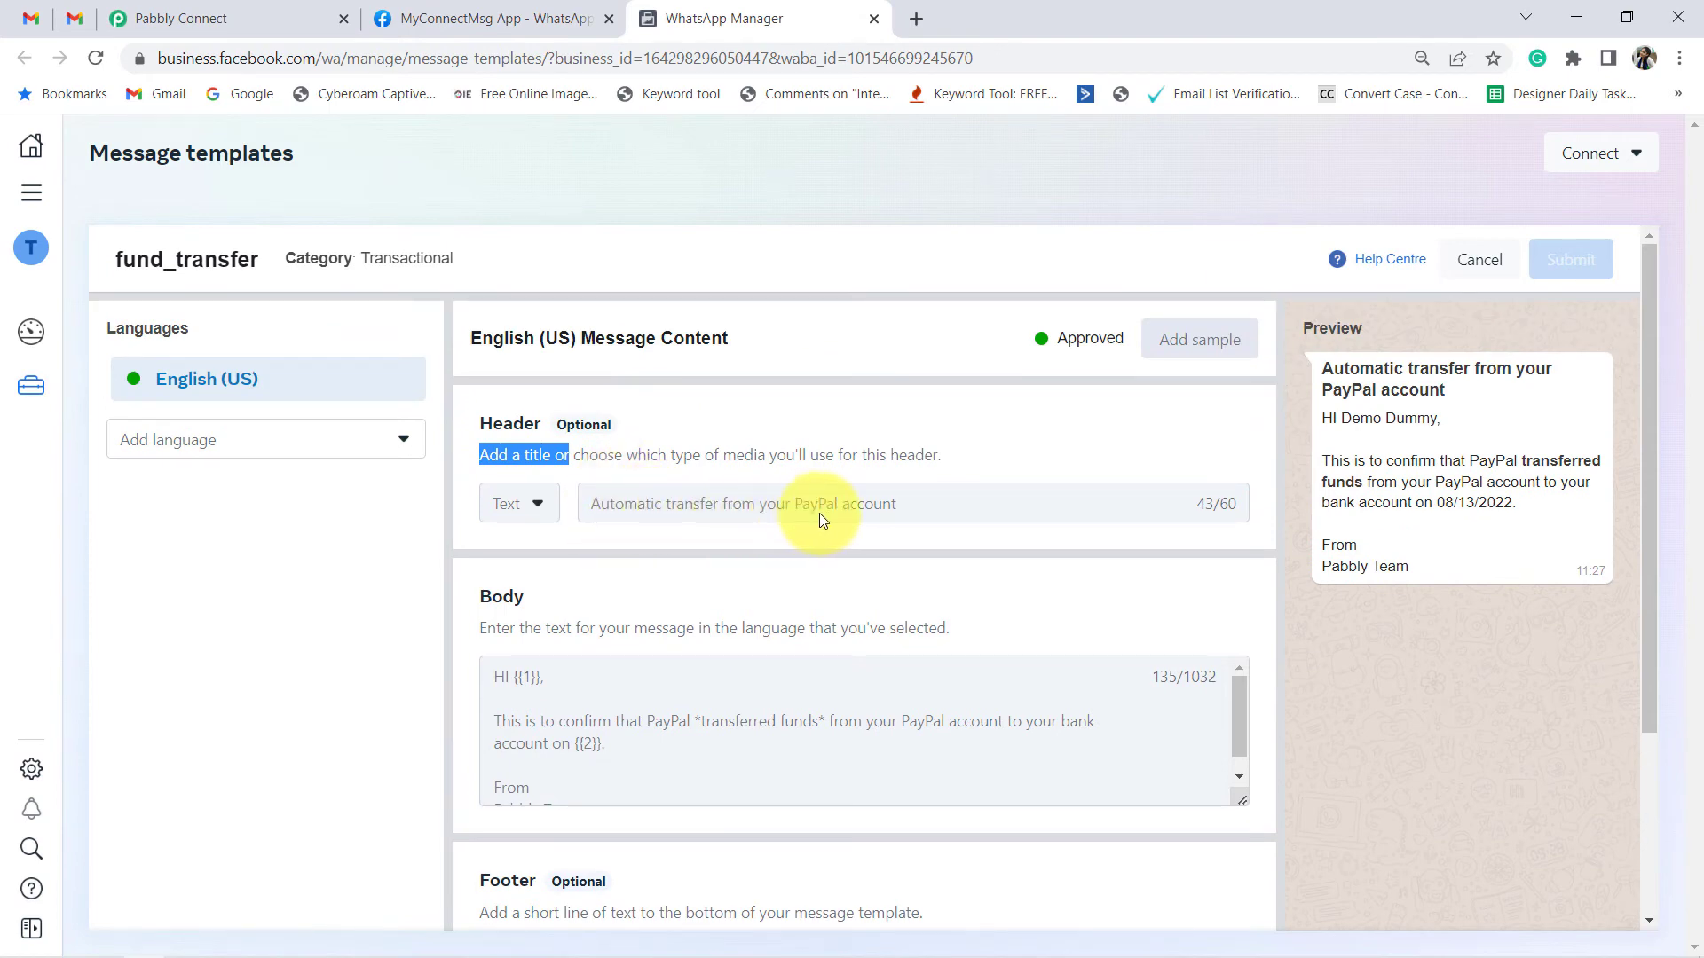
Inspect the body's {{1}} placeholder and the message preview's title and text.
double_click(521, 678)
drag(559, 715, 586, 790)
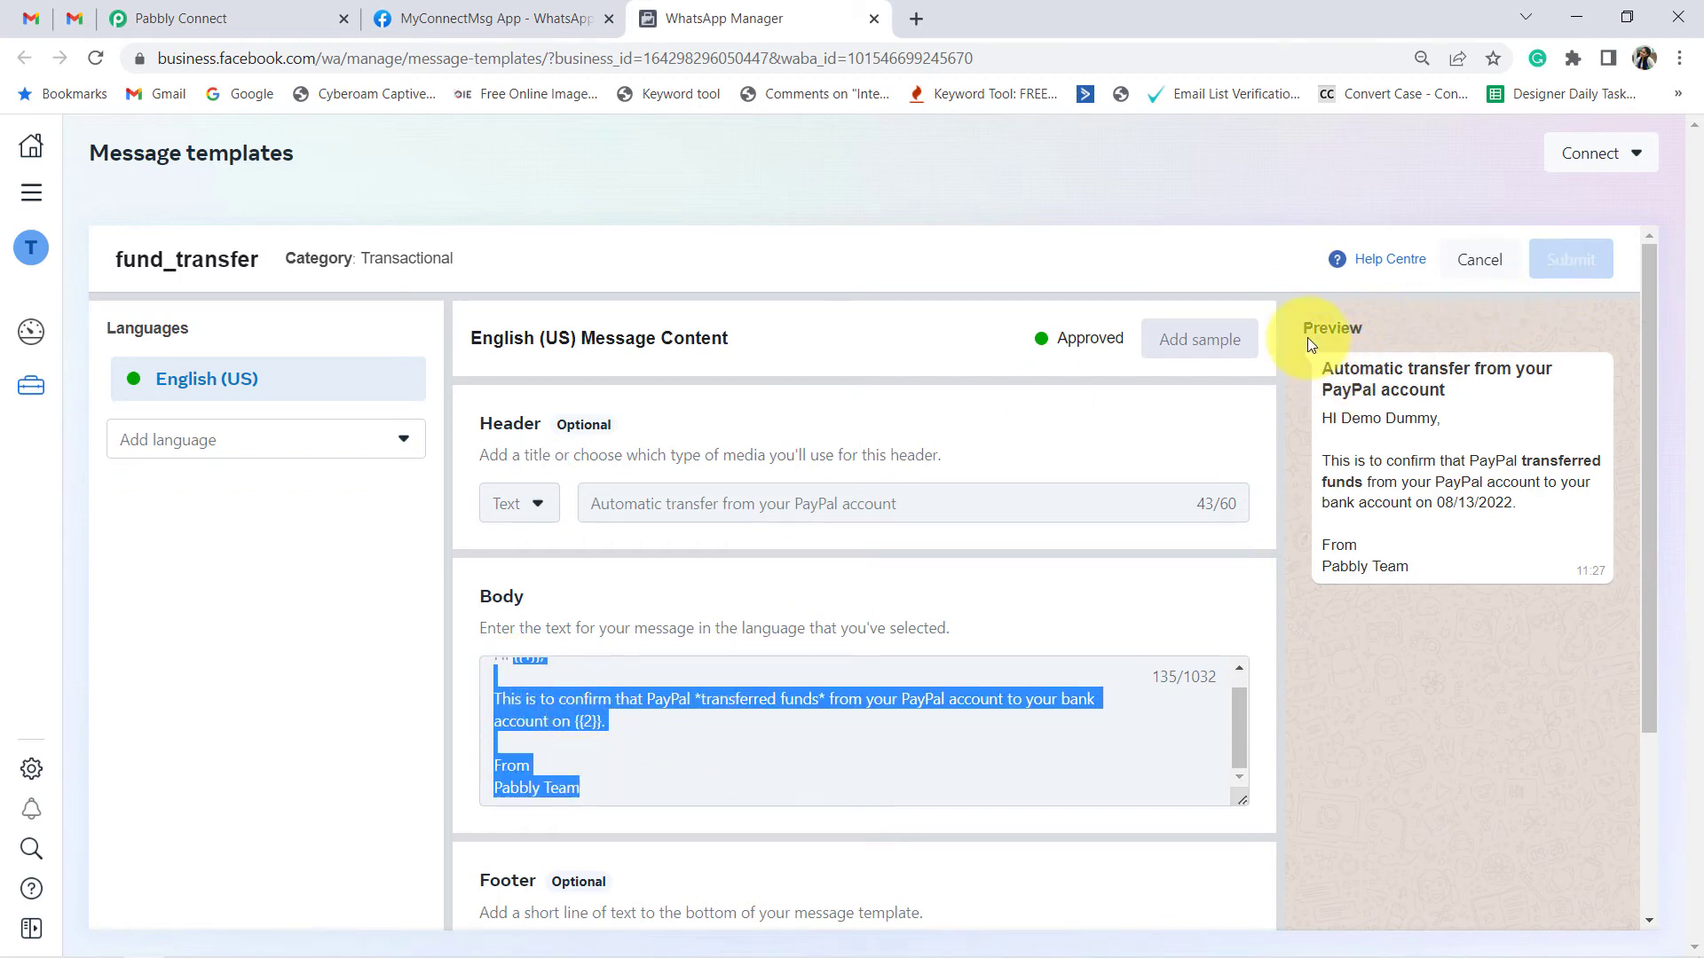
drag(1307, 337, 1388, 475)
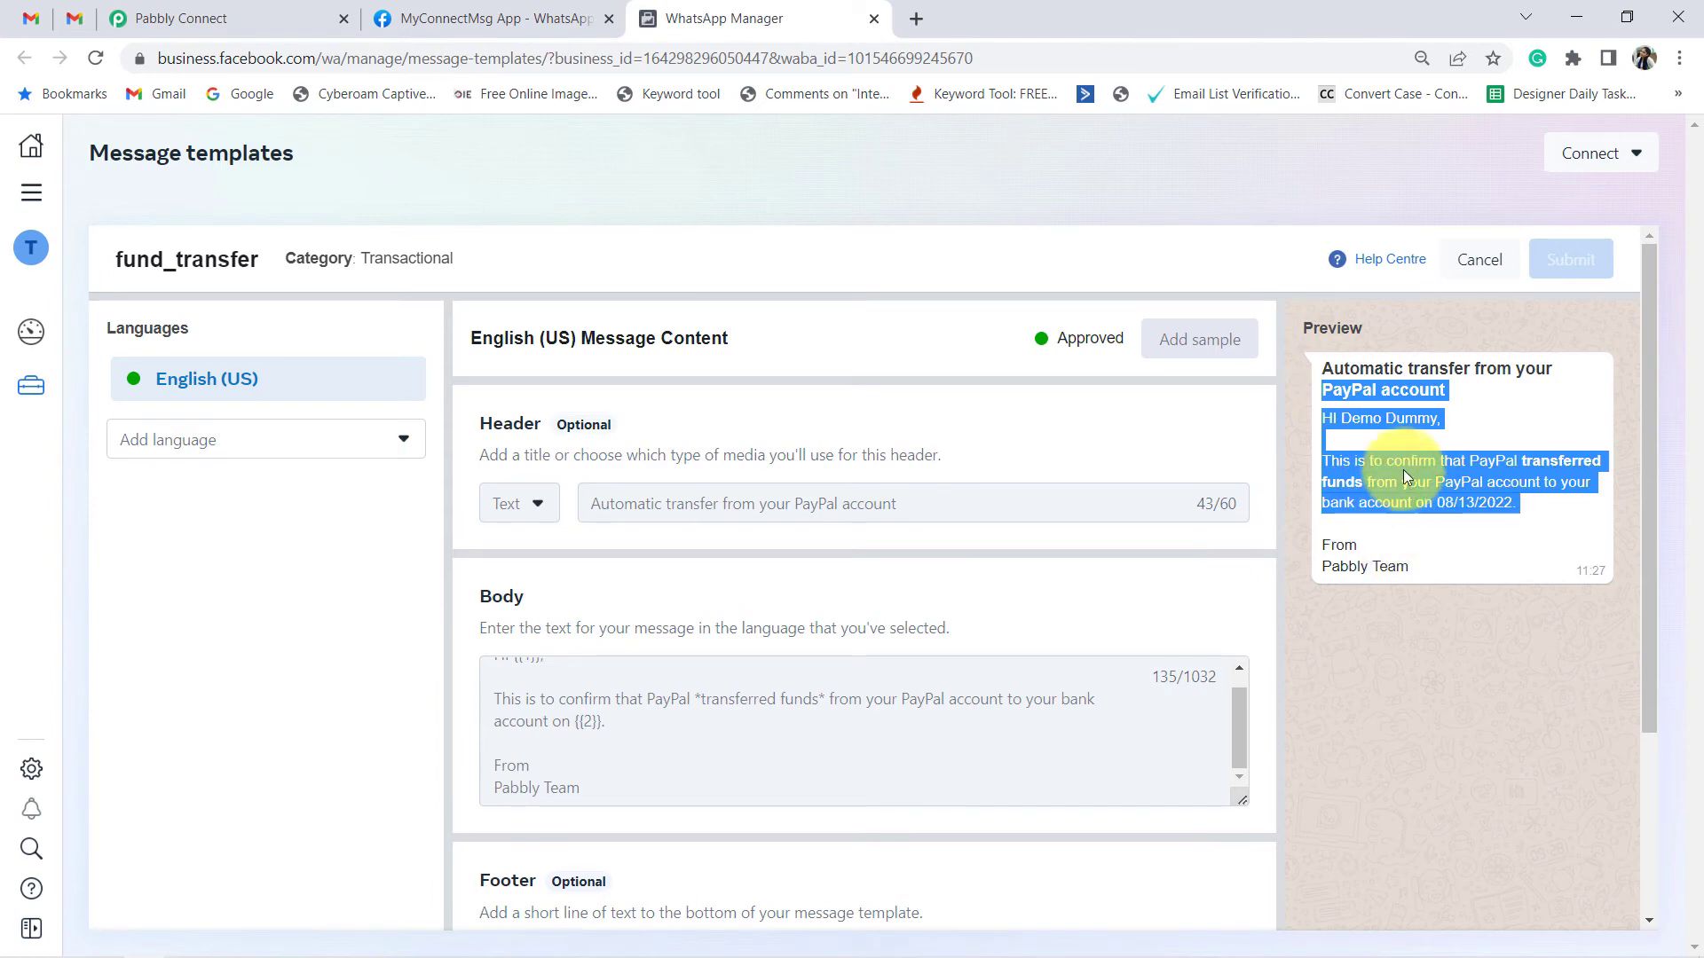
click(1311, 331)
drag(1334, 367, 1418, 424)
click(1361, 408)
click(1417, 424)
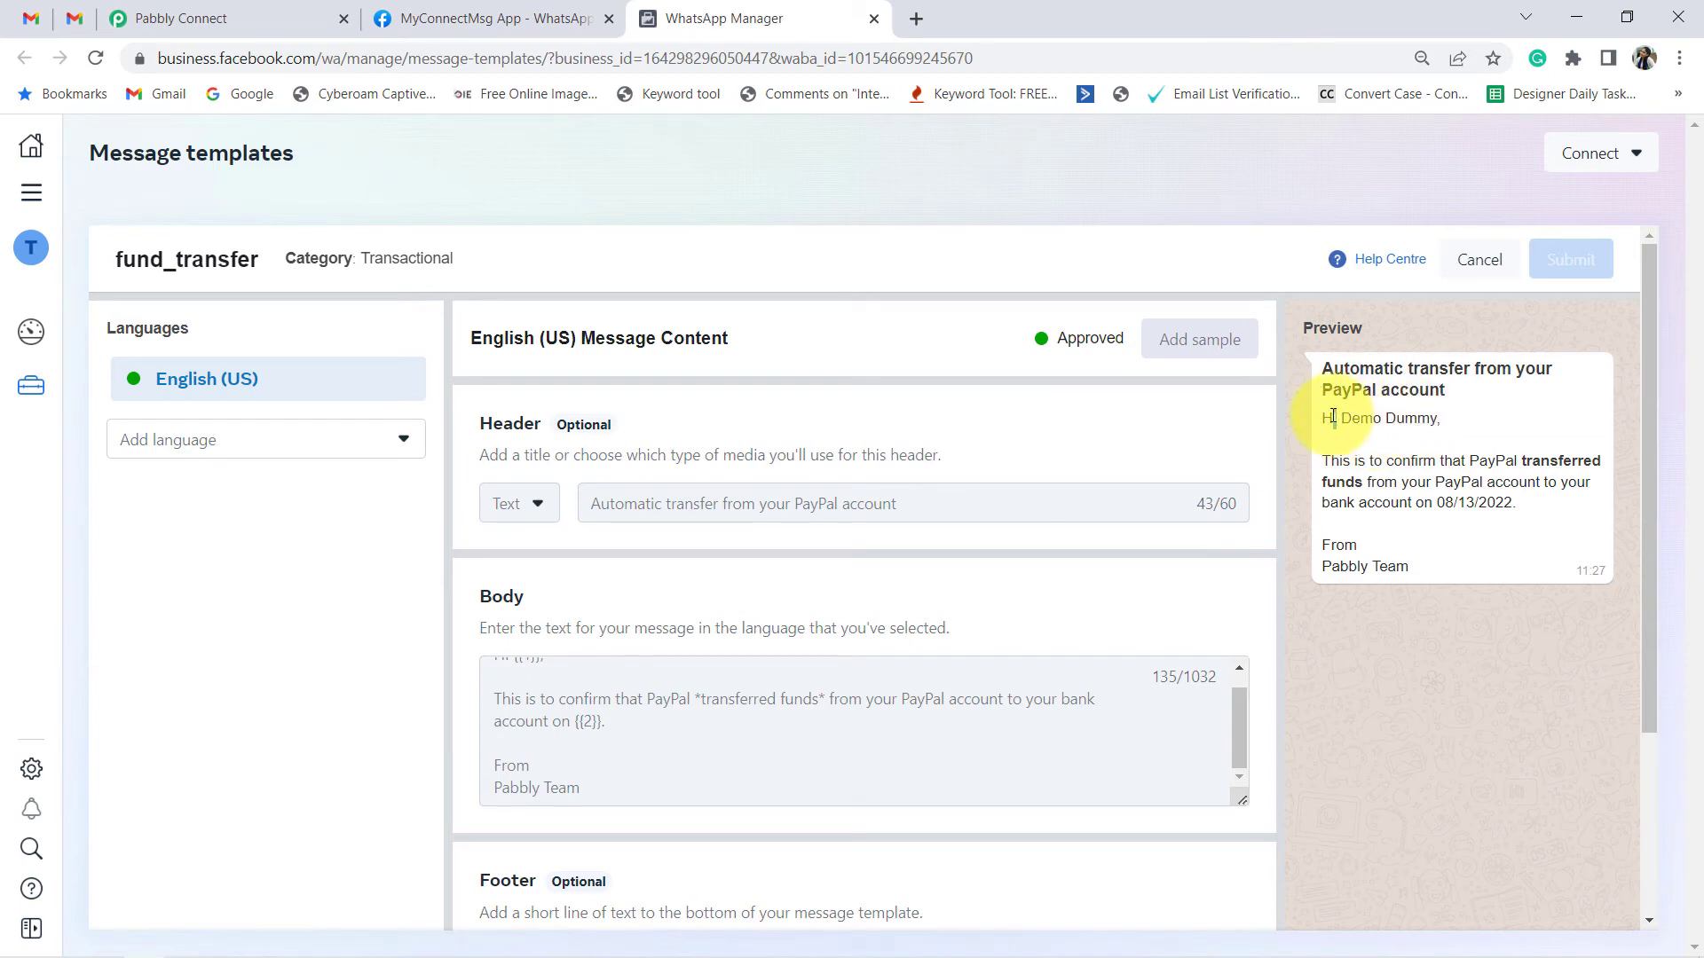
drag(1333, 416, 1348, 418)
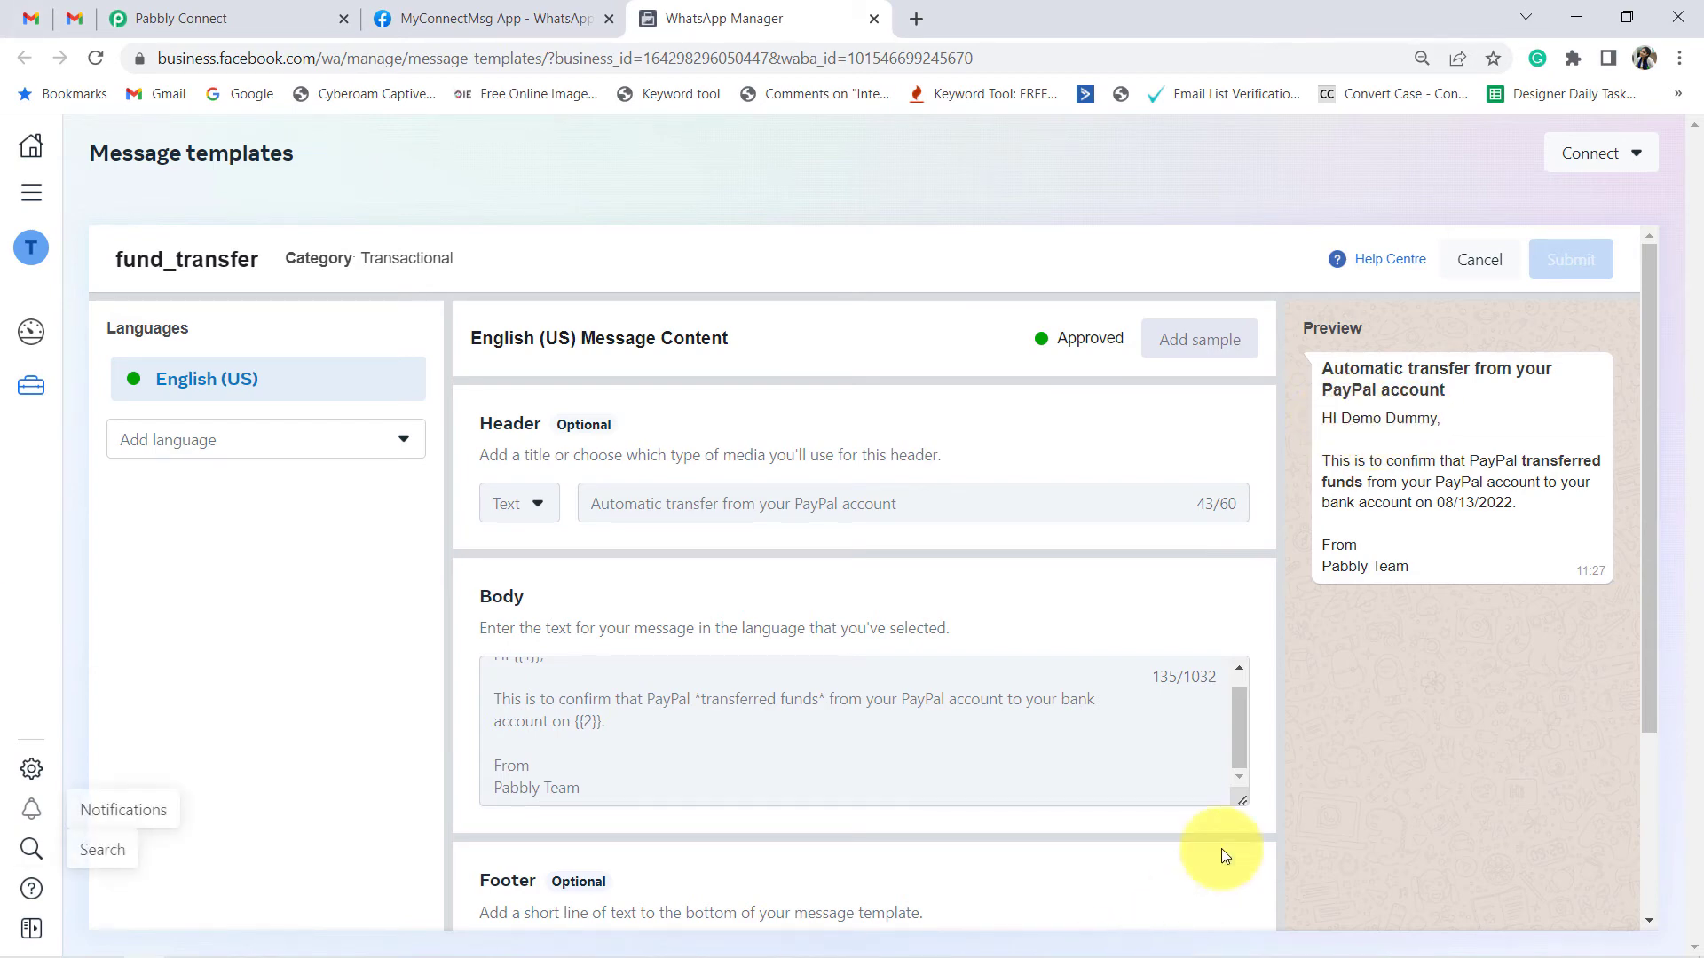
right_click(1288, 375)
click(1411, 331)
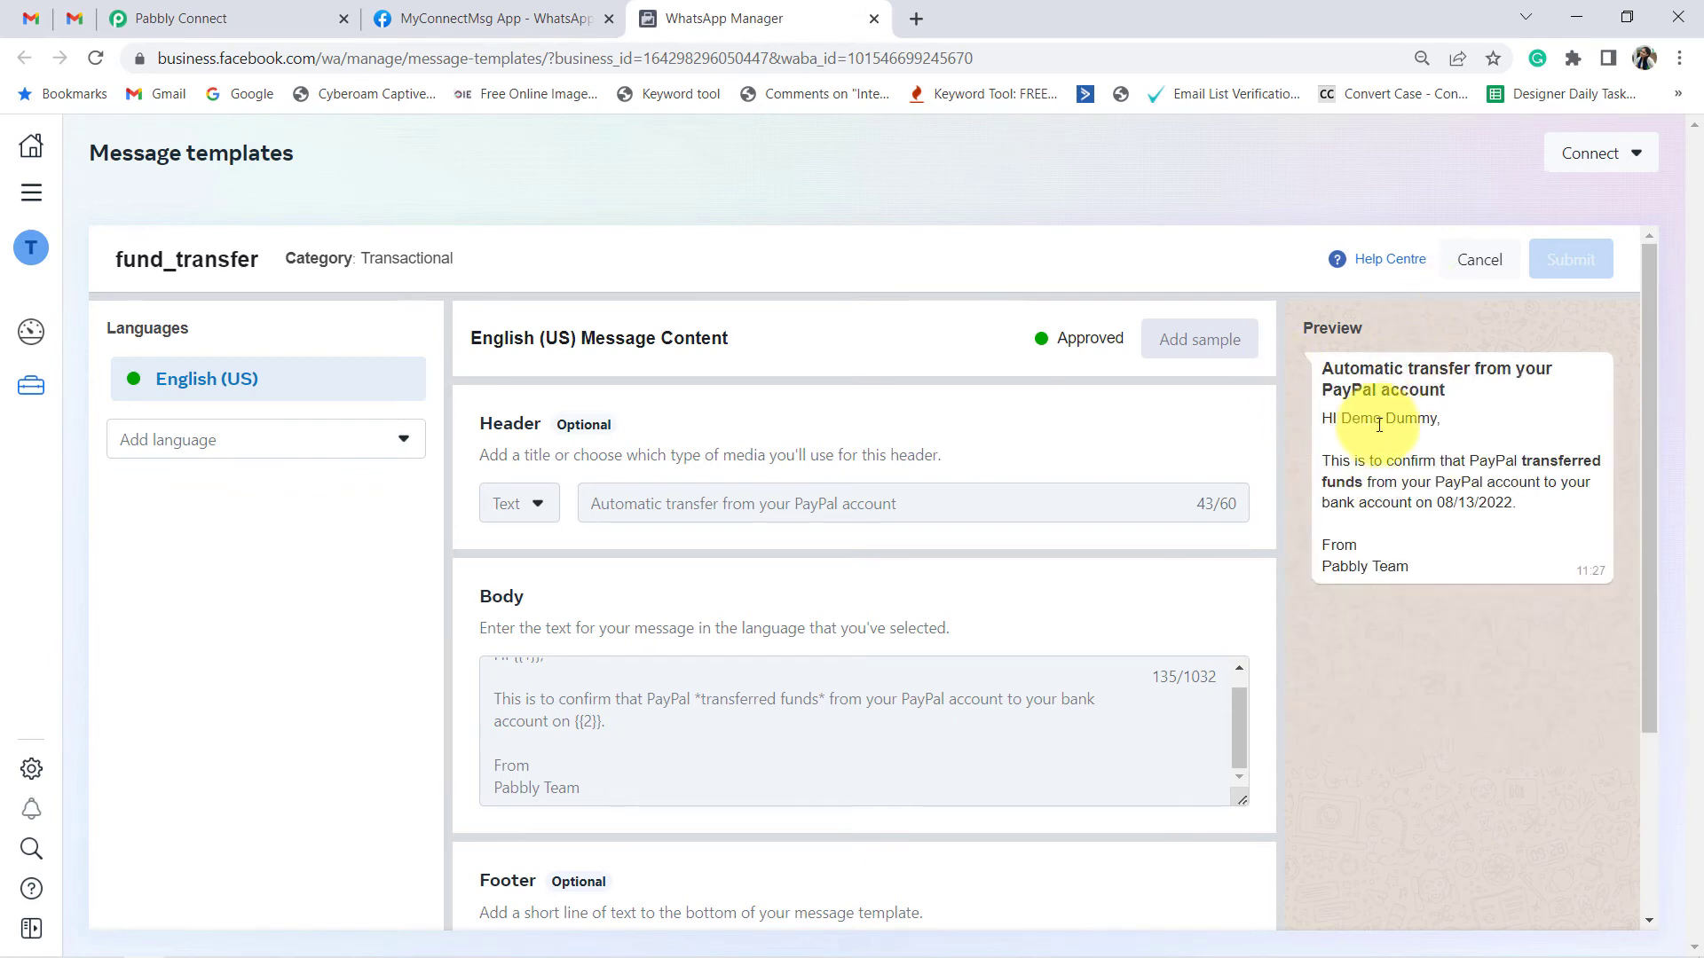
drag(1344, 368, 1377, 532)
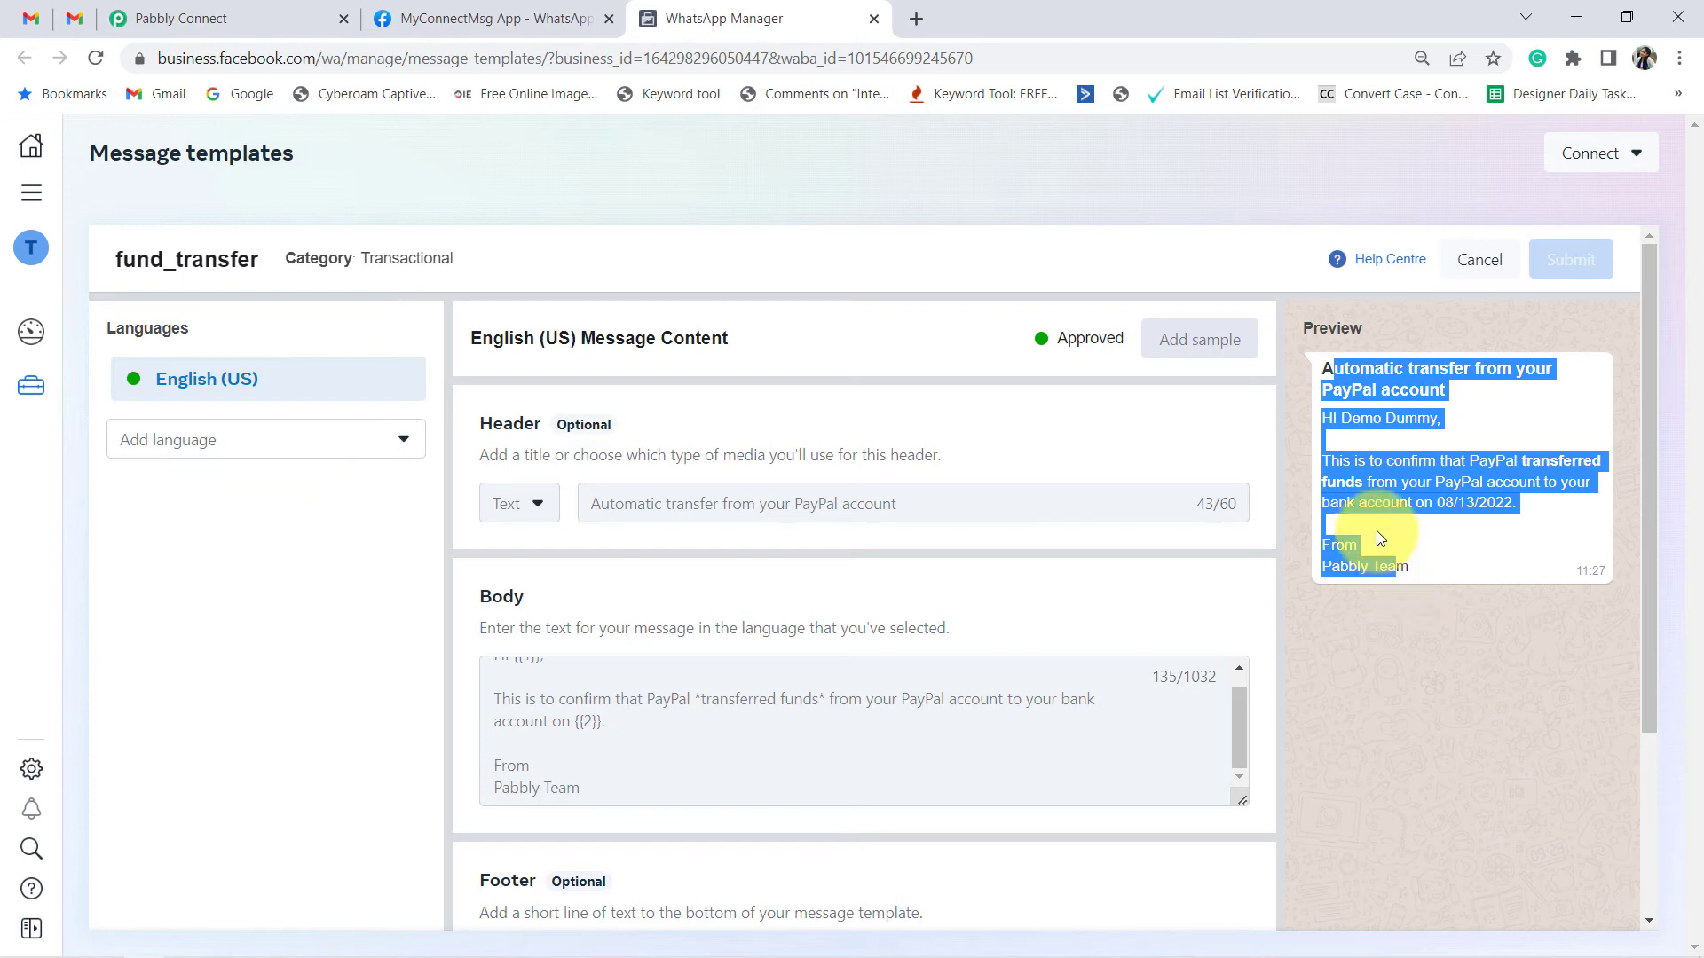
click(1356, 461)
drag(1344, 462, 1422, 570)
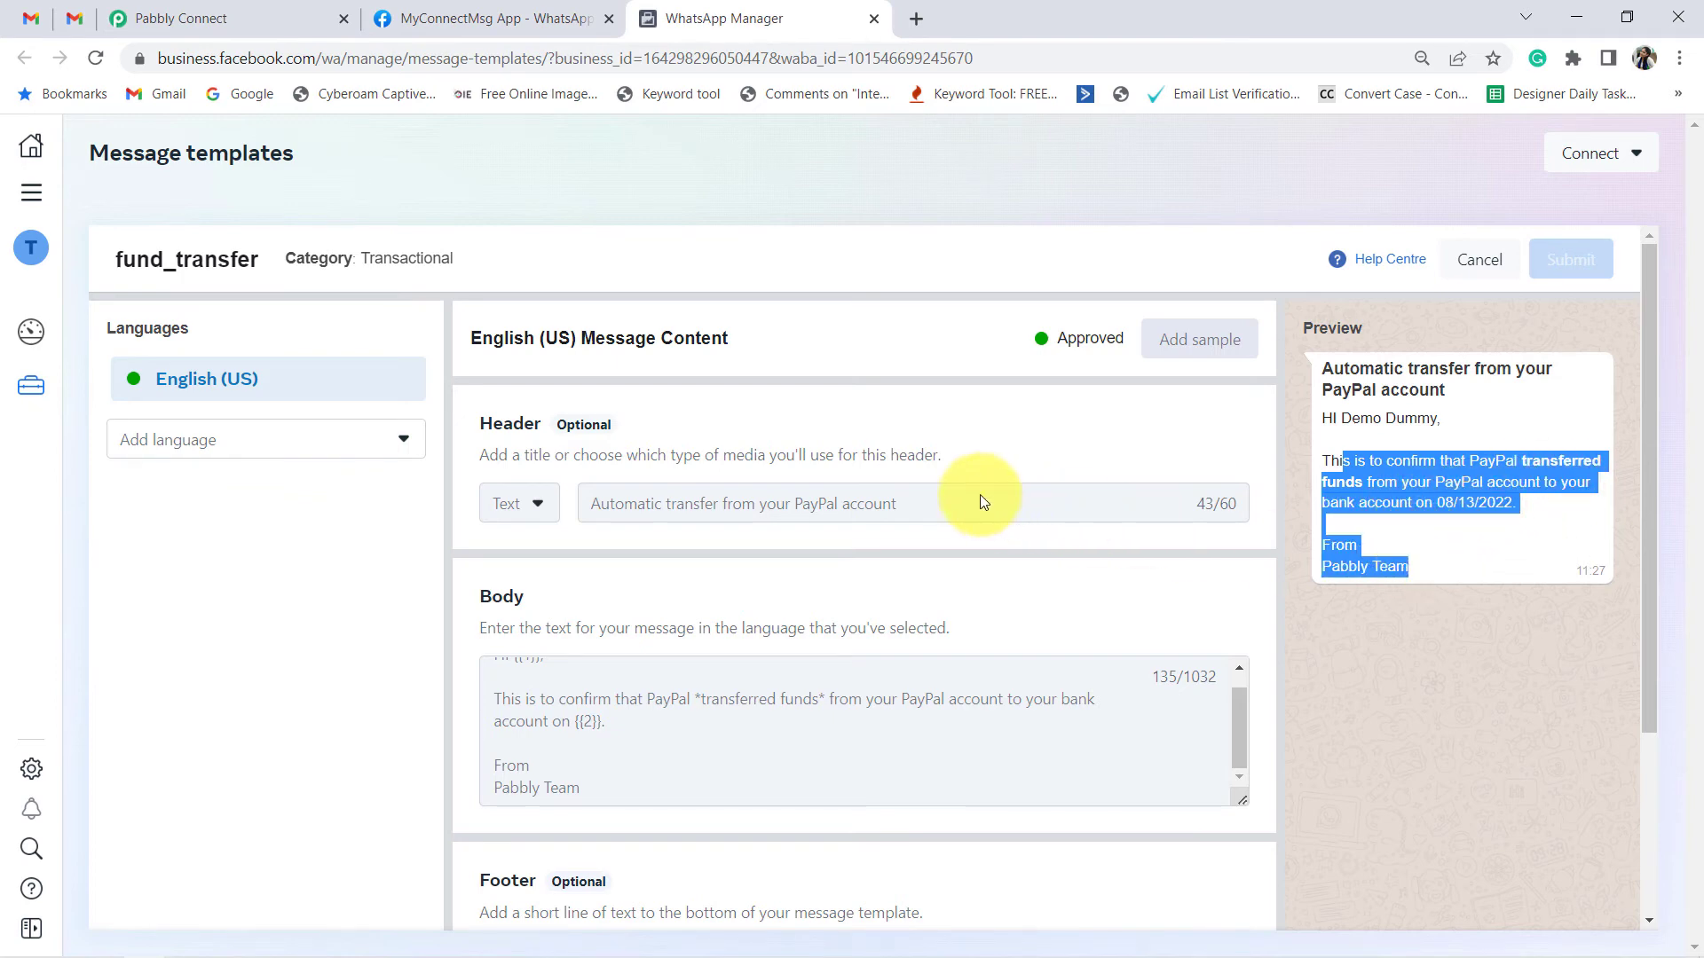
Enlarge the Body box and examine the {{1}} and {{2}} date placeholders.
scroll(959, 422, down, 3)
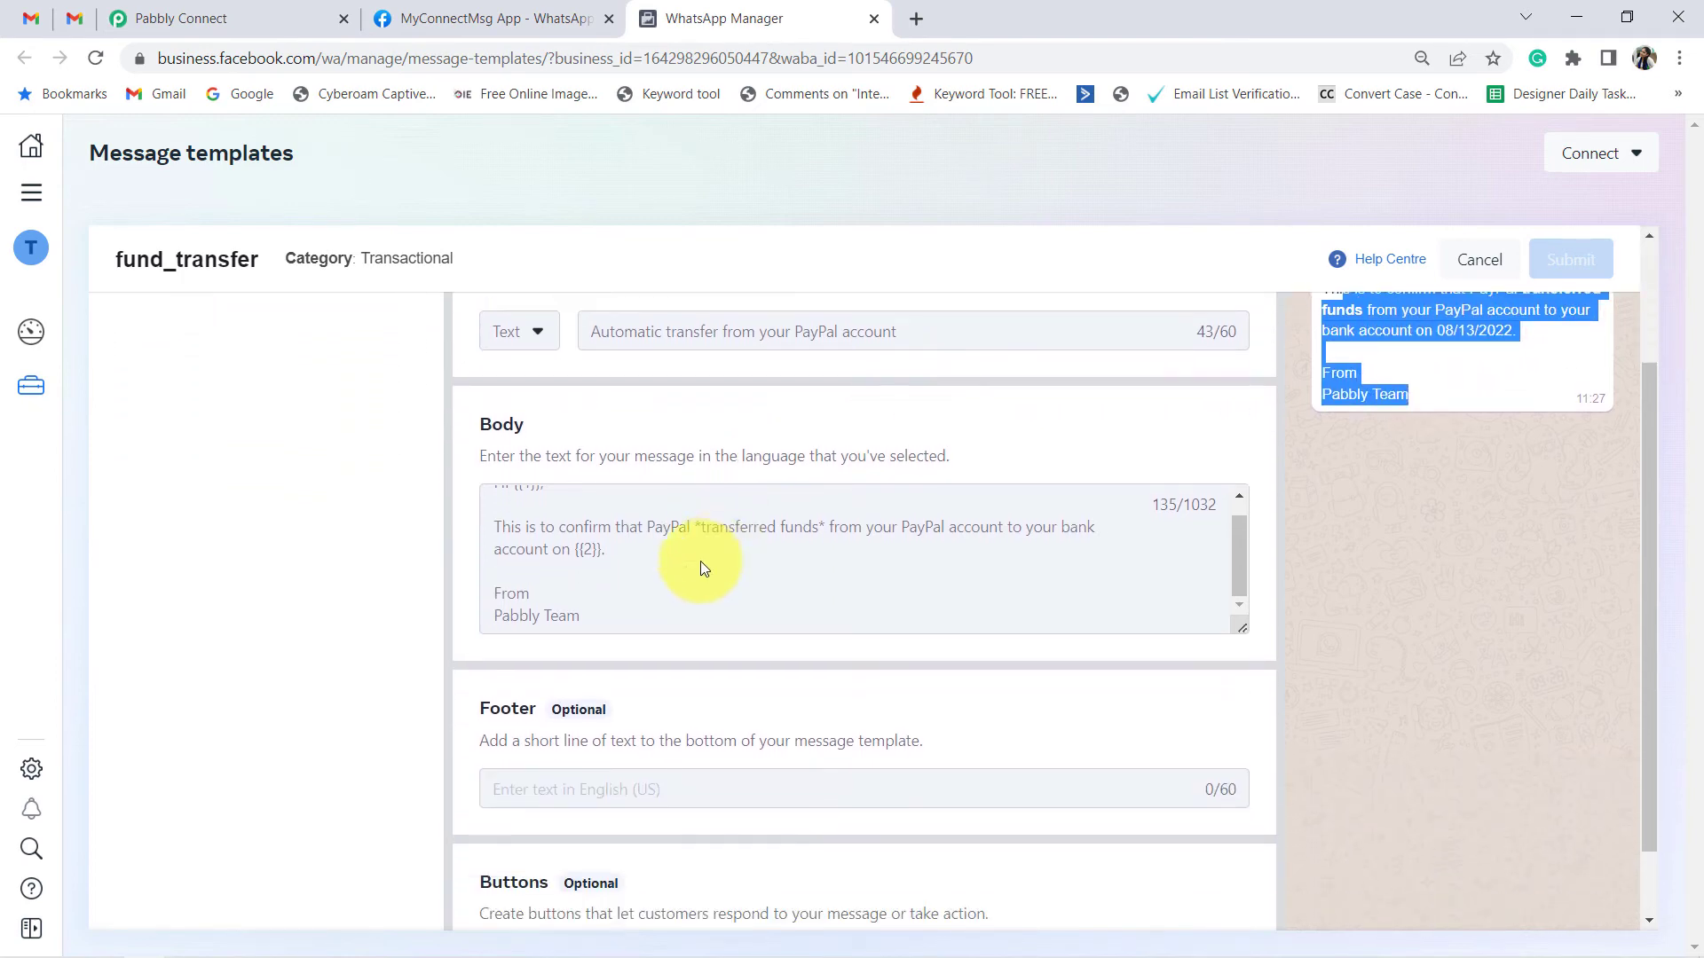
drag(1244, 575, 1243, 708)
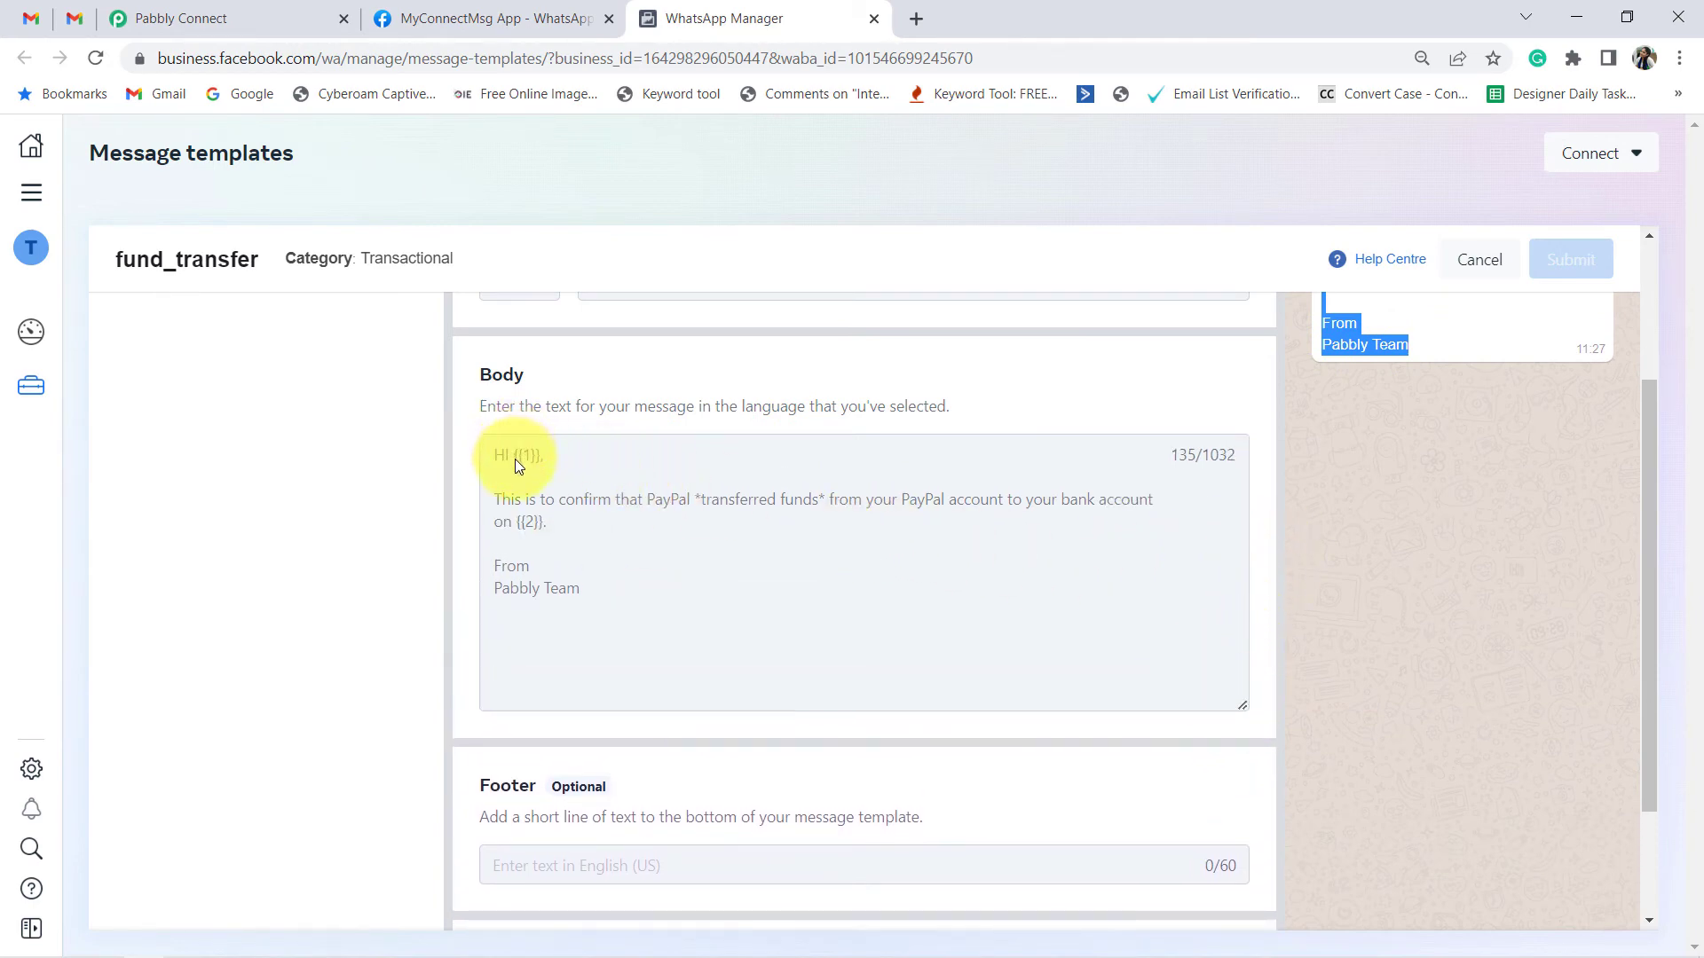
drag(515, 460, 531, 462)
click(542, 527)
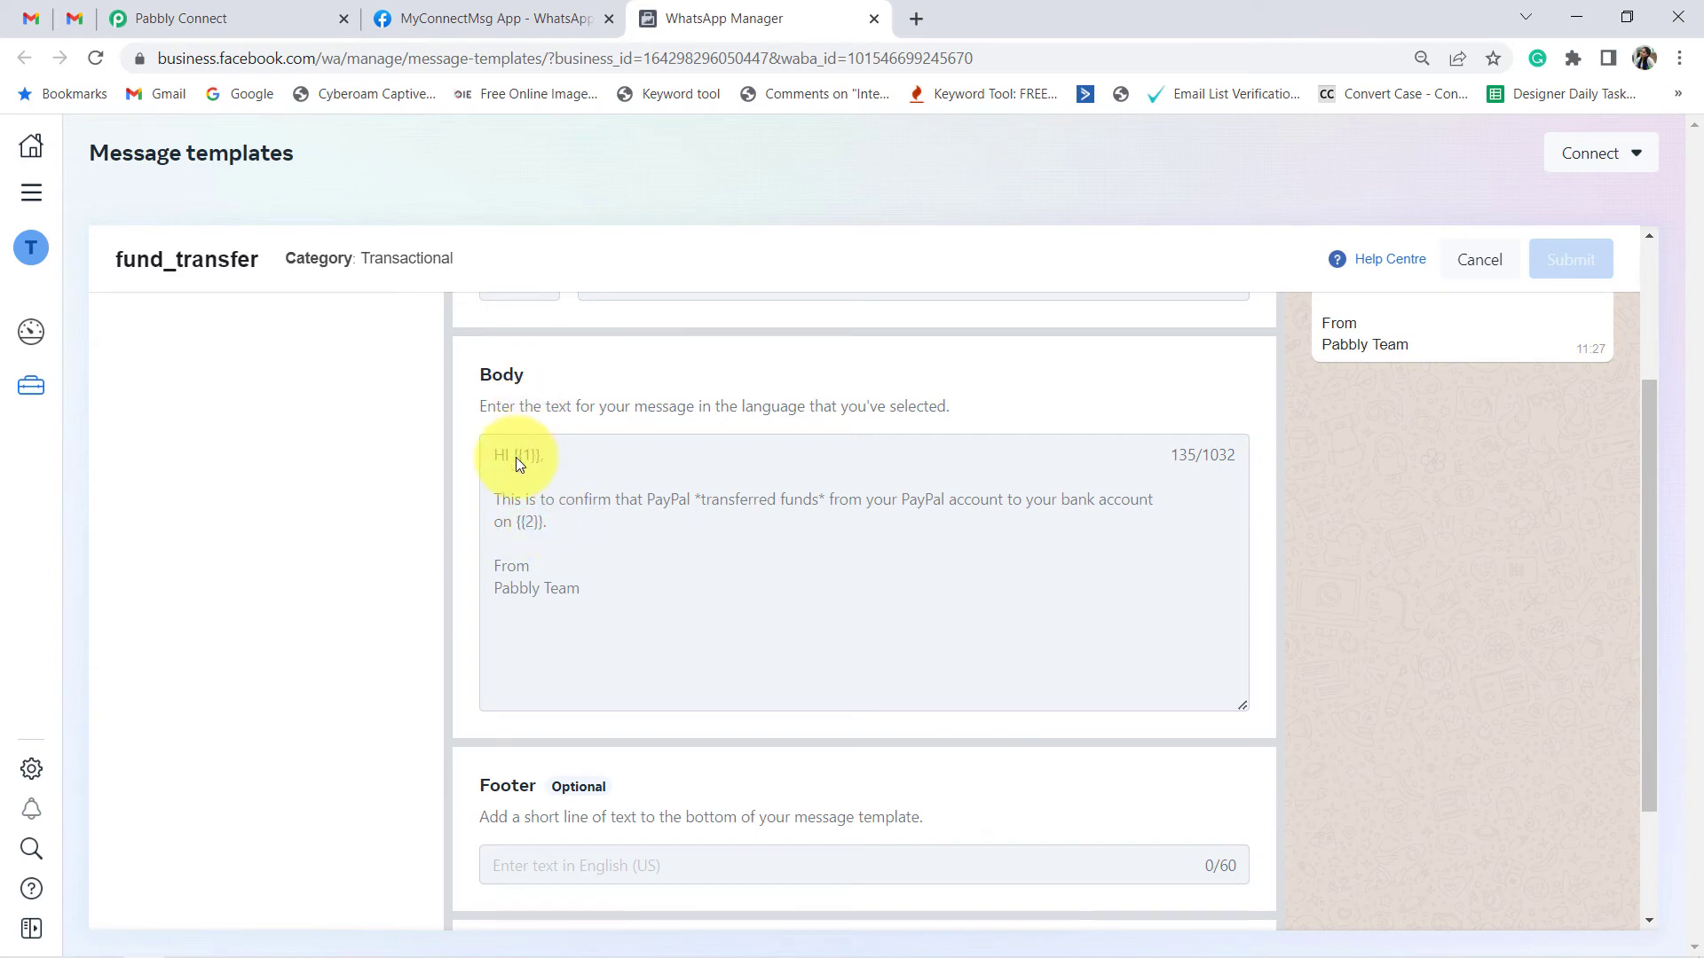
drag(519, 522, 536, 523)
click(558, 534)
click(589, 534)
Check the optional Footer and Buttons sections and recheck the {{2}} placeholder.
scroll(629, 538, down, 2)
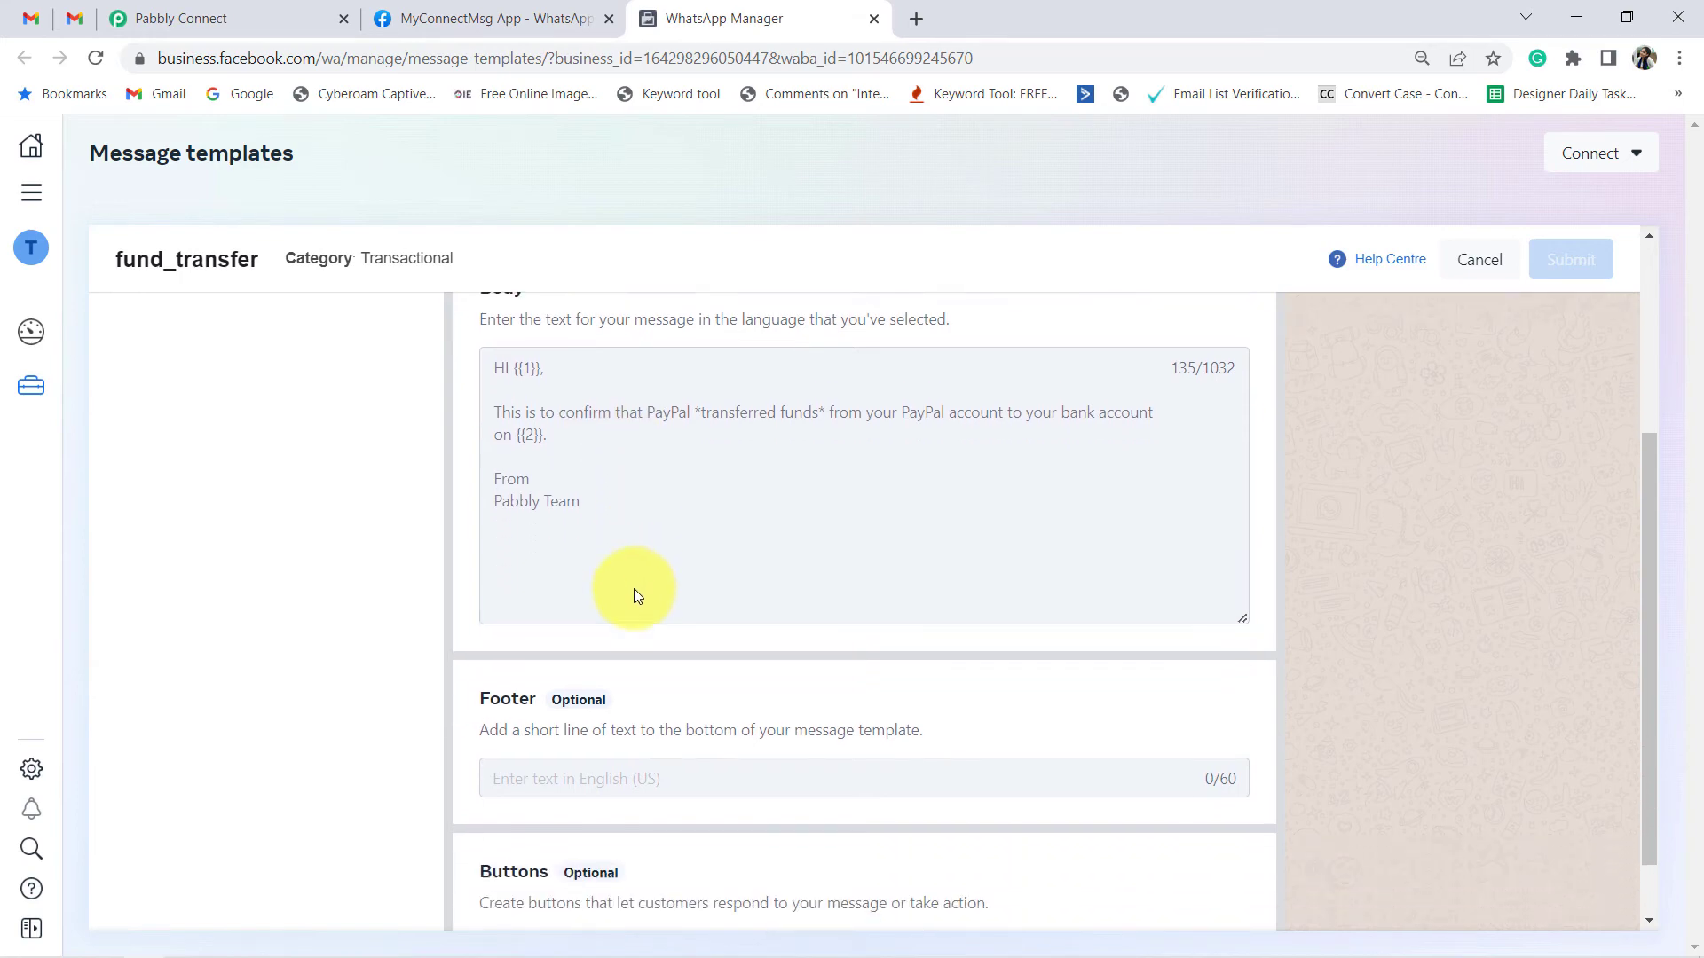
triple_click(487, 627)
drag(487, 795, 669, 802)
scroll(867, 659, up, 5)
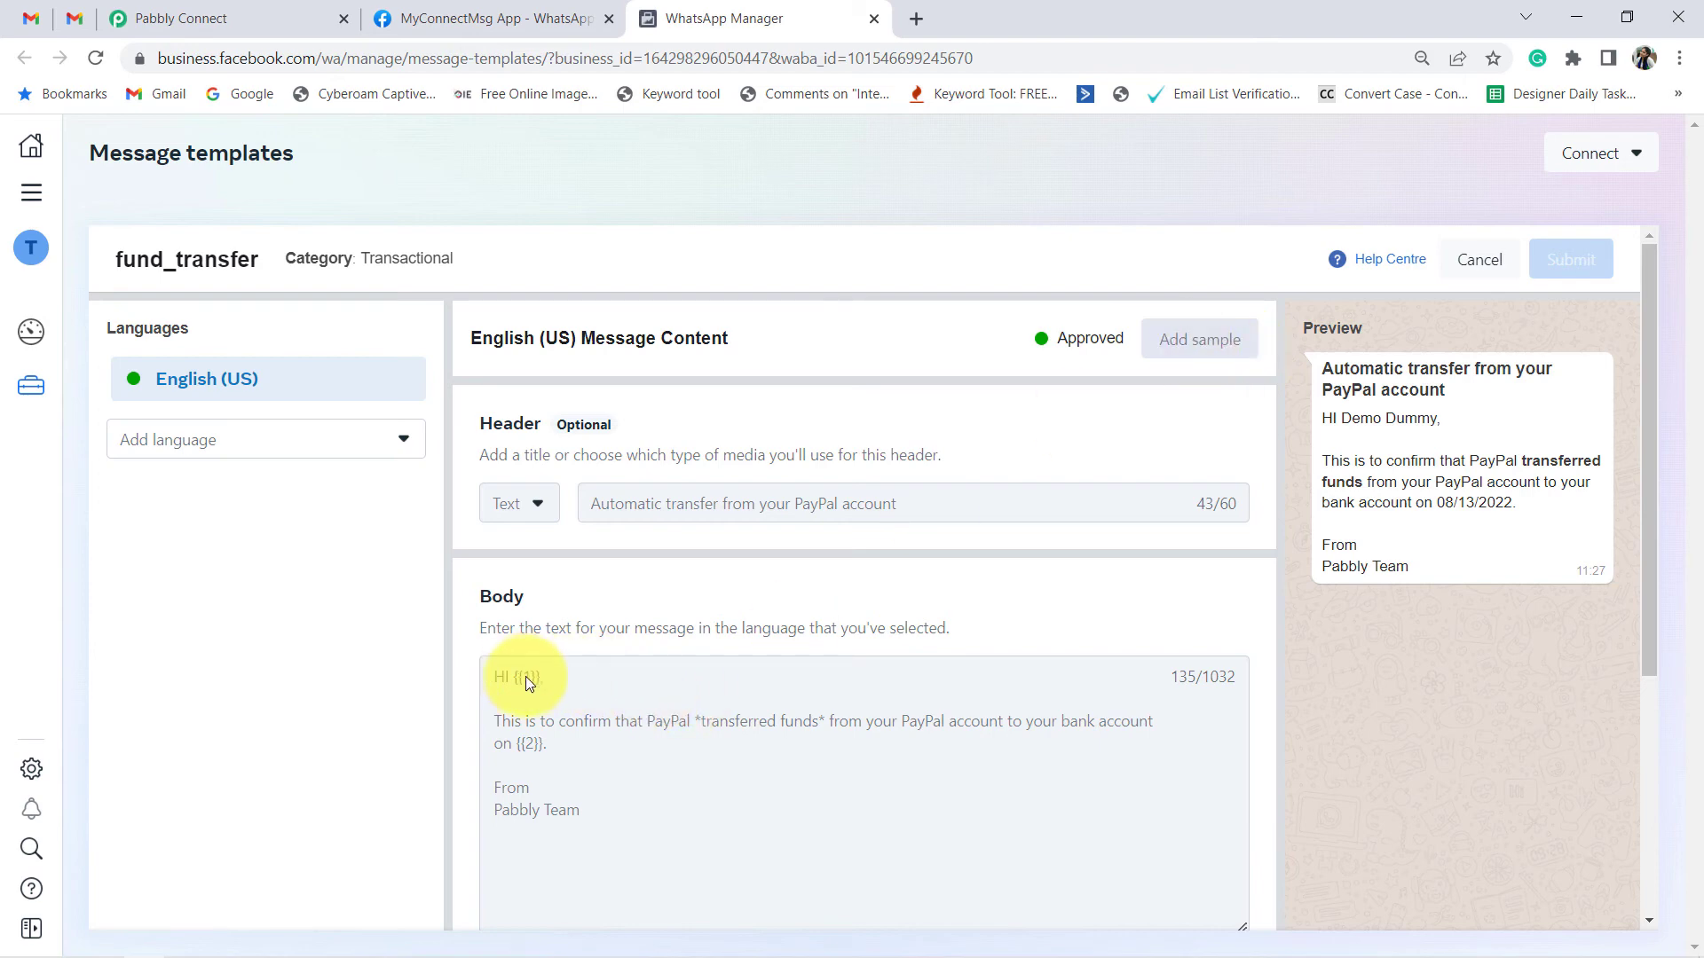
drag(518, 744, 536, 745)
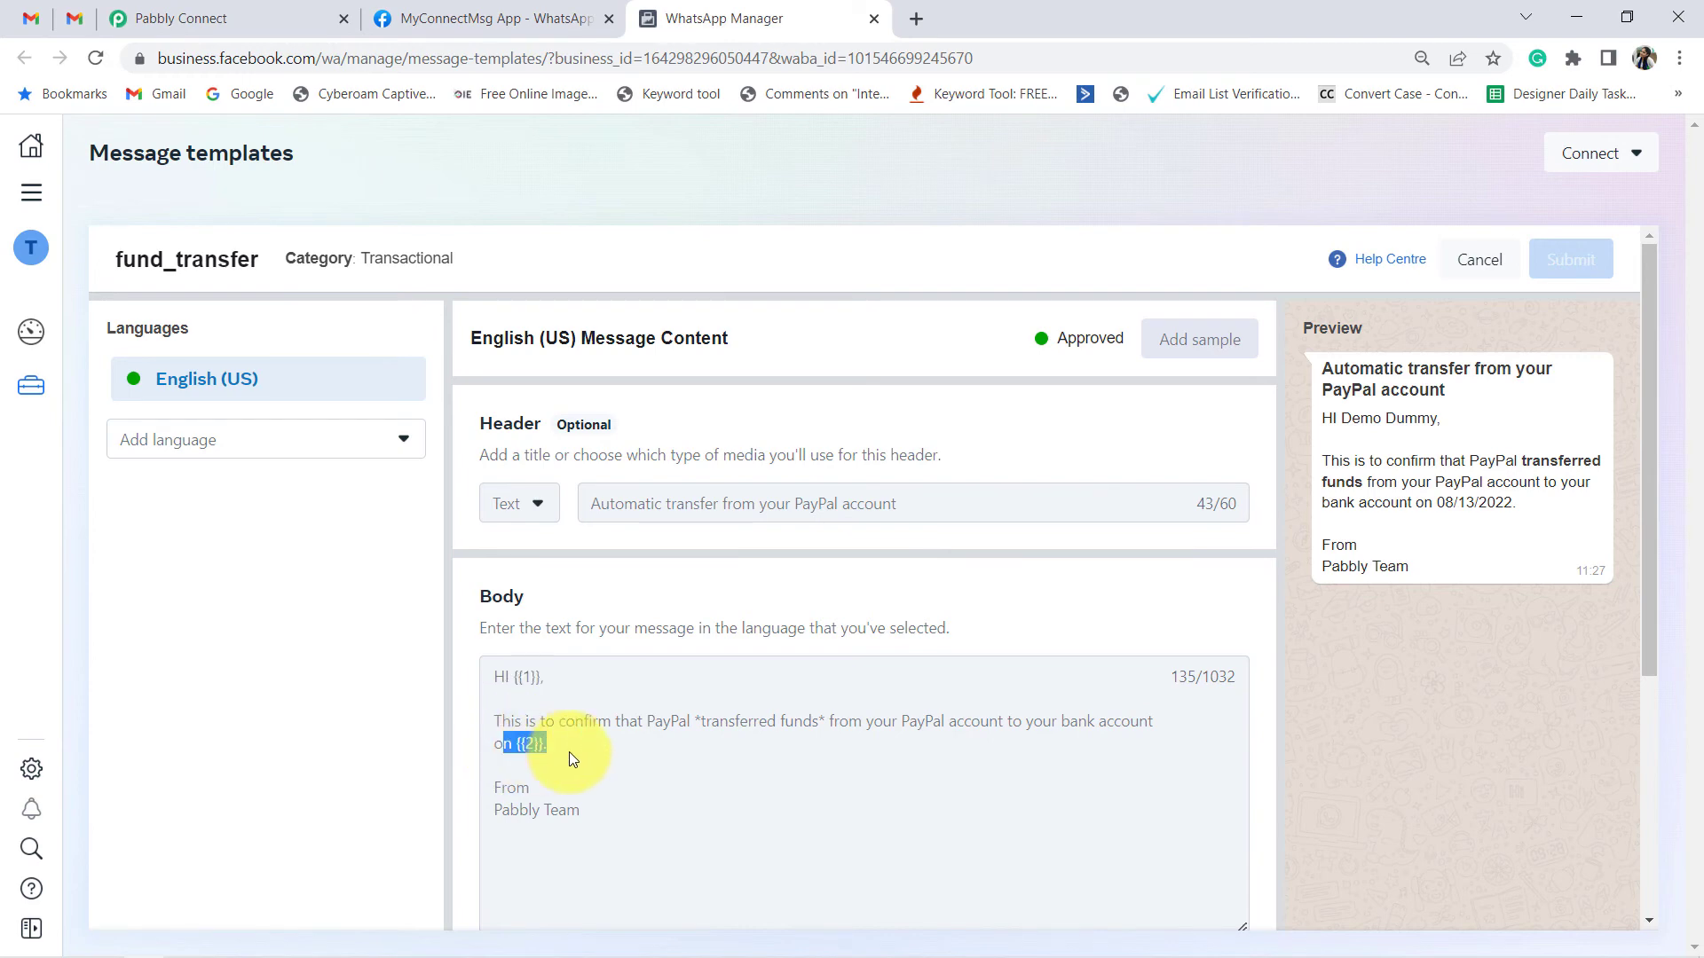
scroll(734, 721, down, 4)
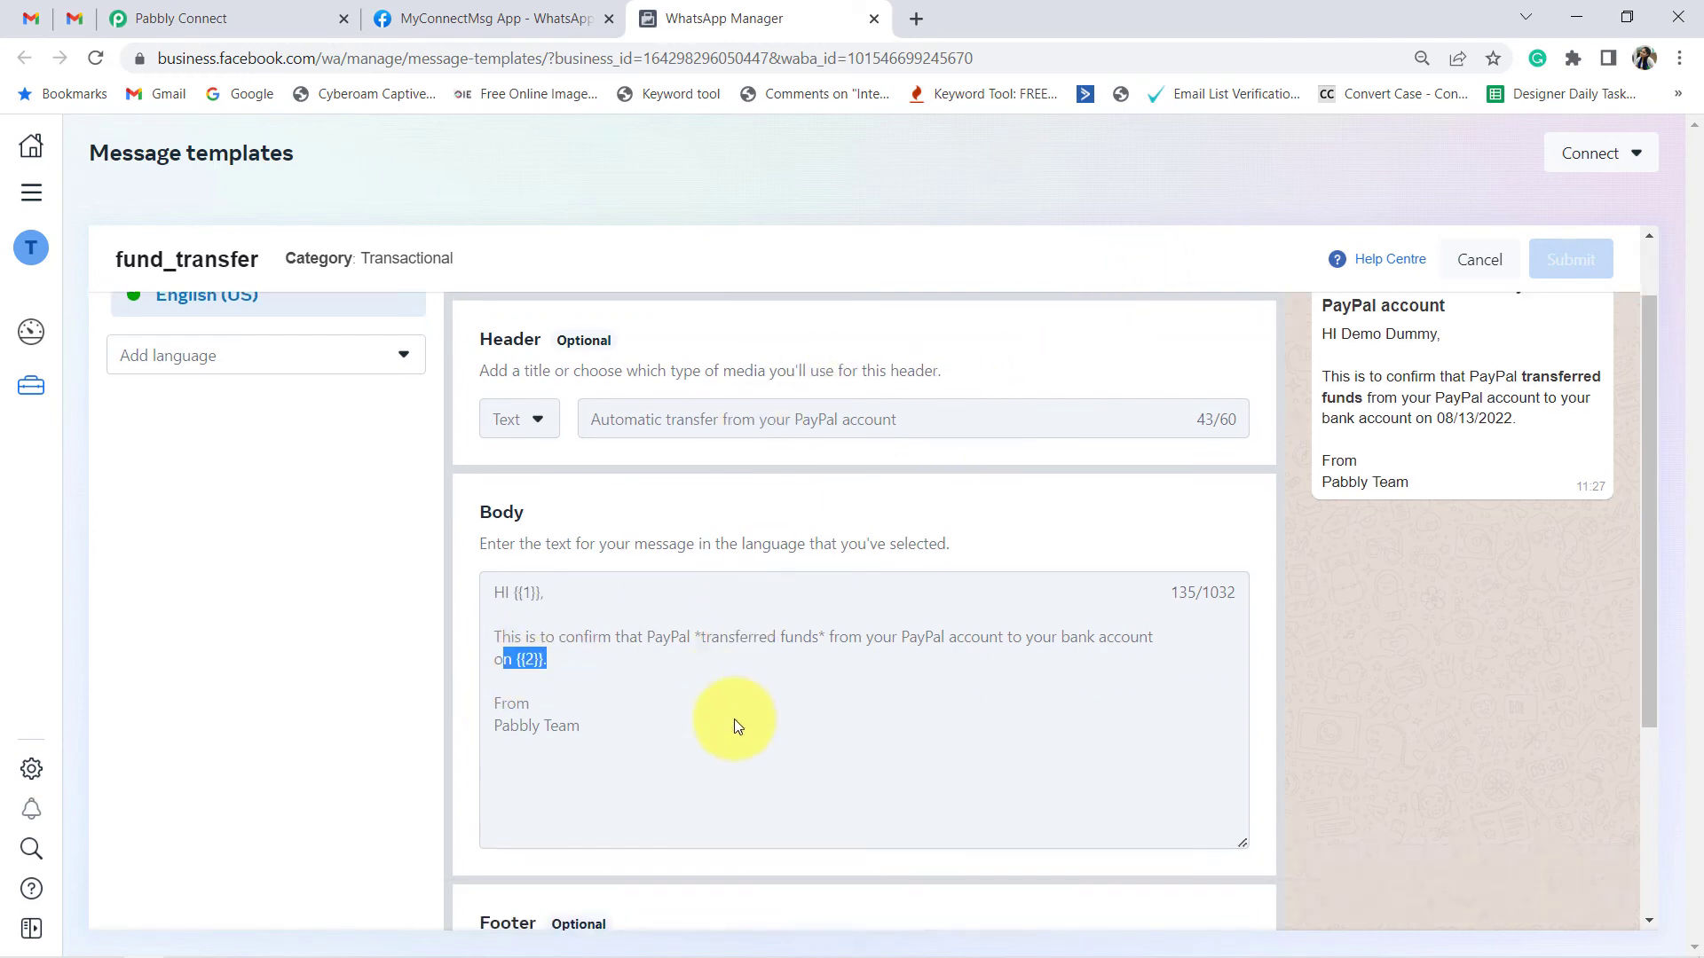
scroll(914, 688, up, 4)
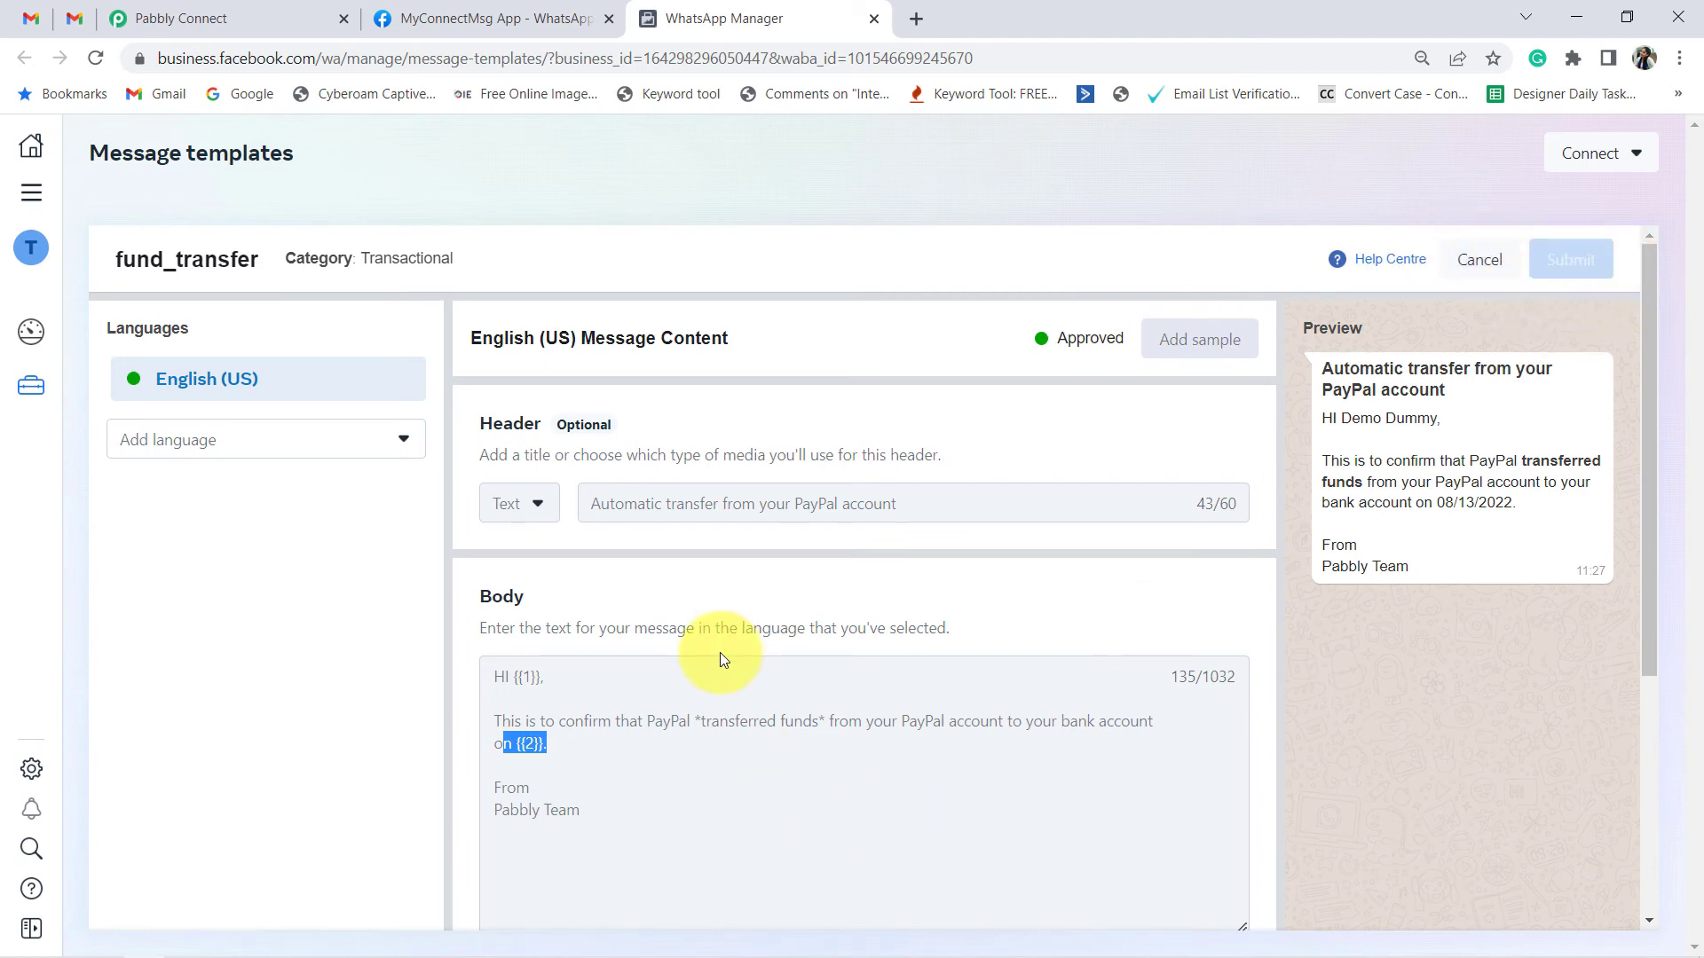
mouse_move(258, 7)
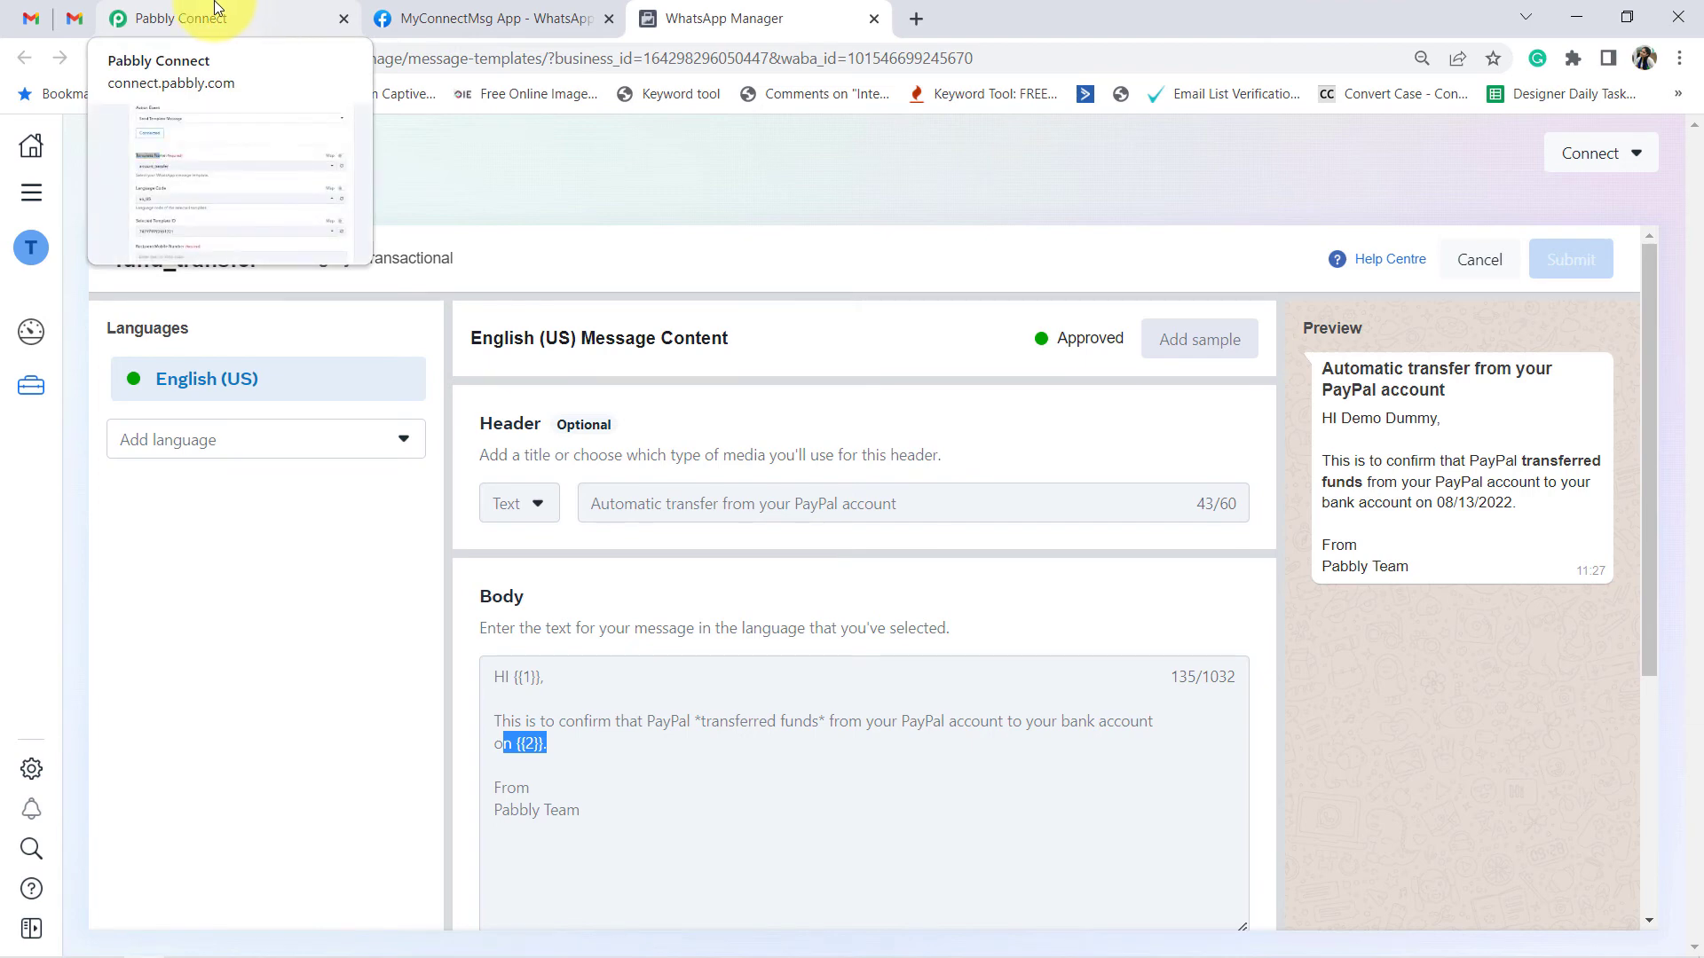
Search the Template Name list for 'fun' and select fund_transfer for the WhatsApp action.
click(169, 7)
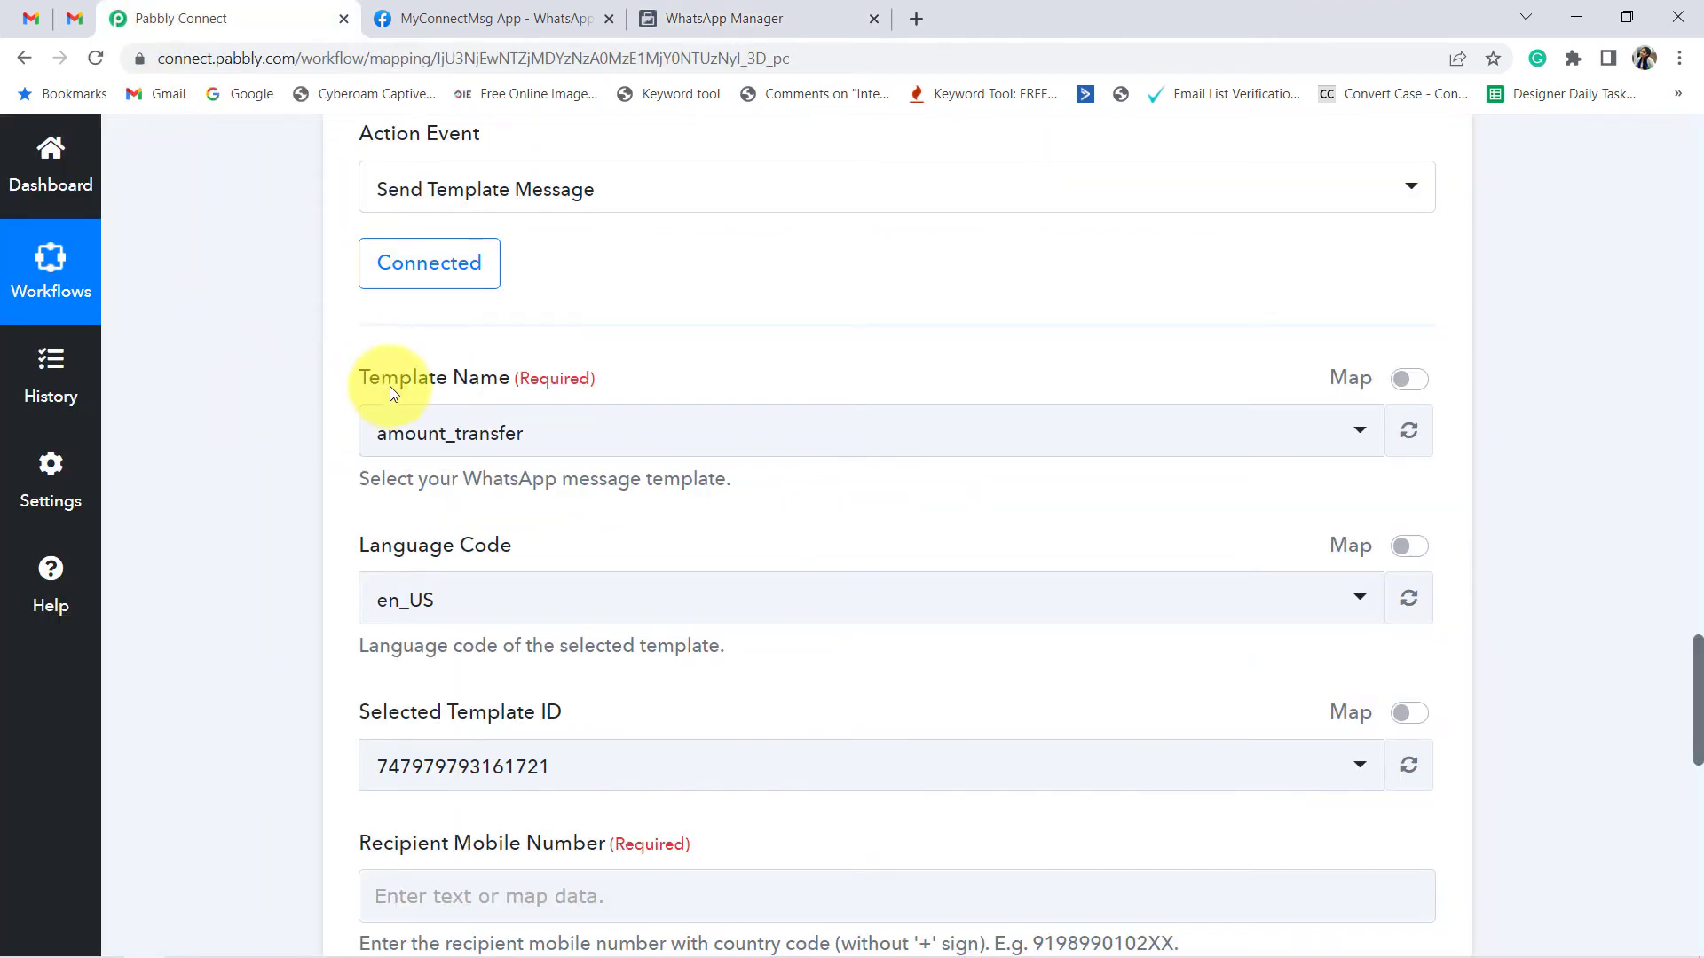
scroll(393, 387, down, 1)
click(479, 324)
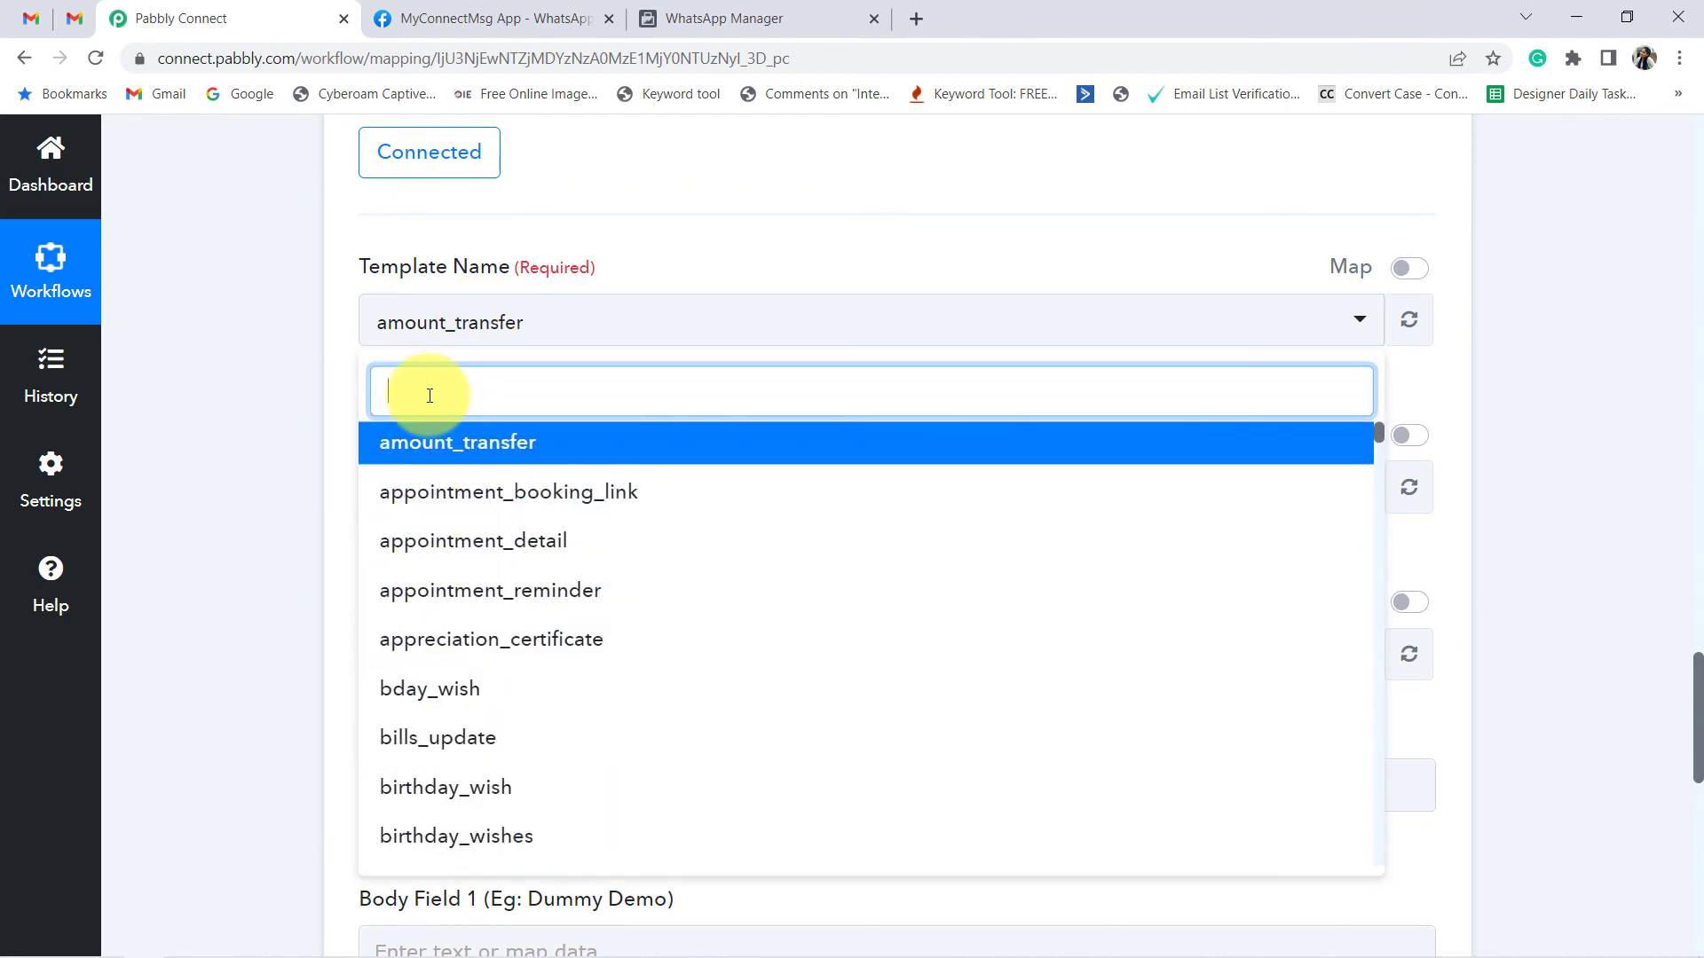
text(fund)
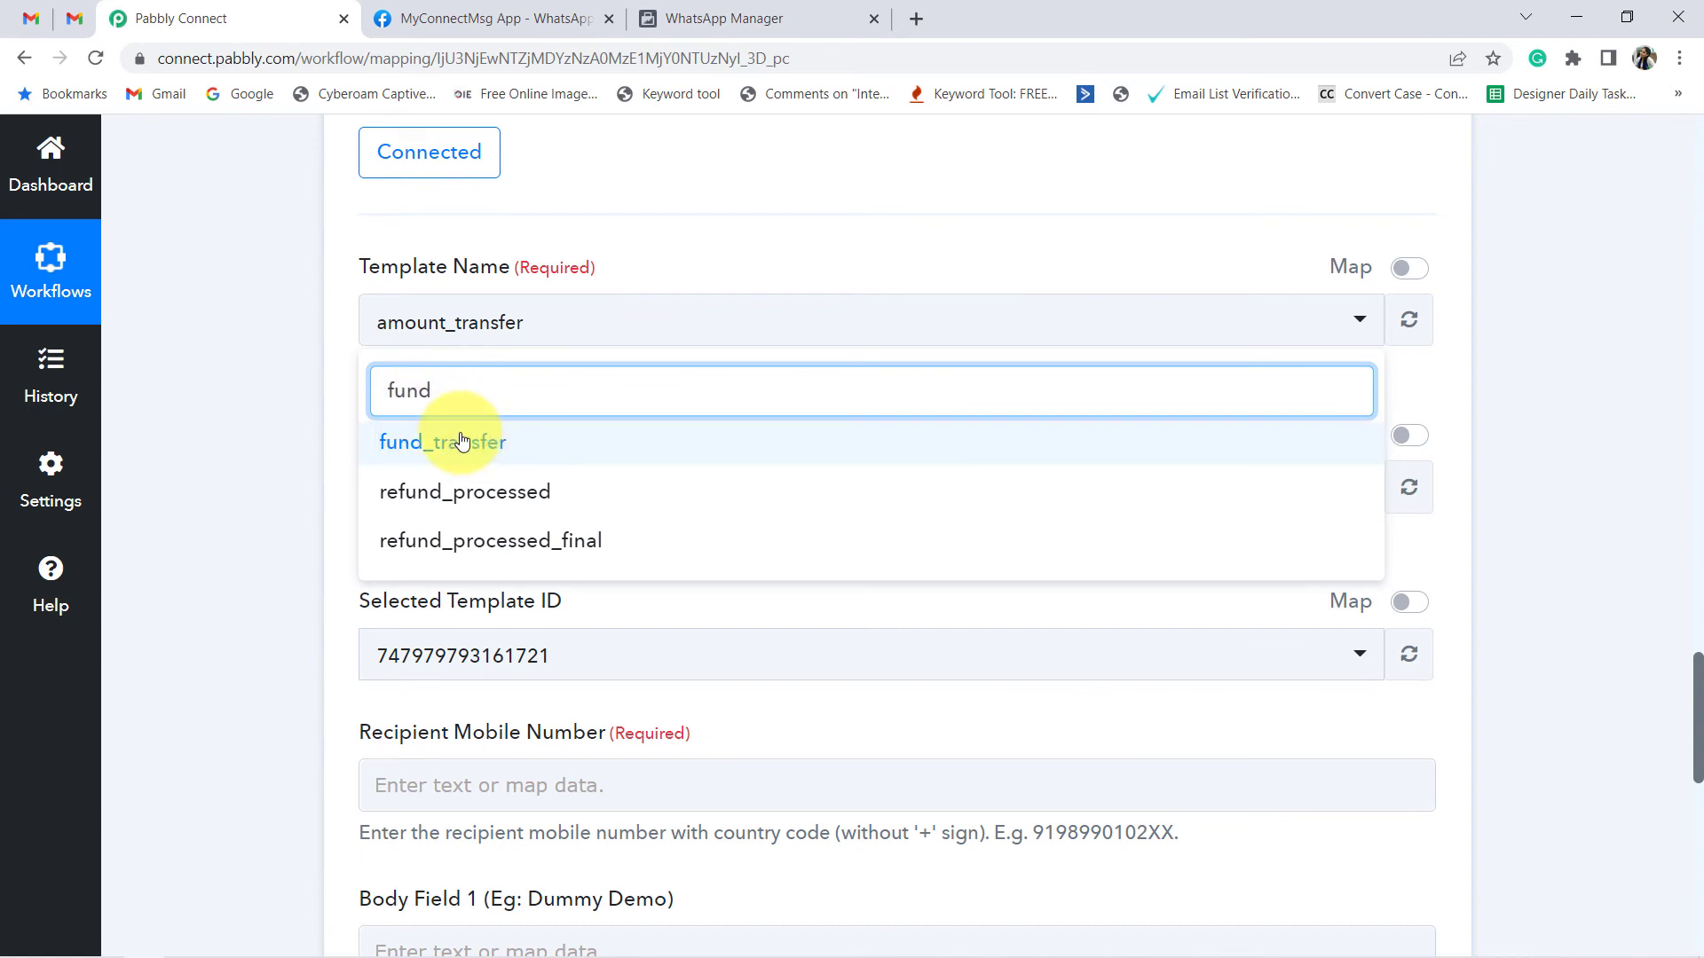
click(461, 441)
click(450, 441)
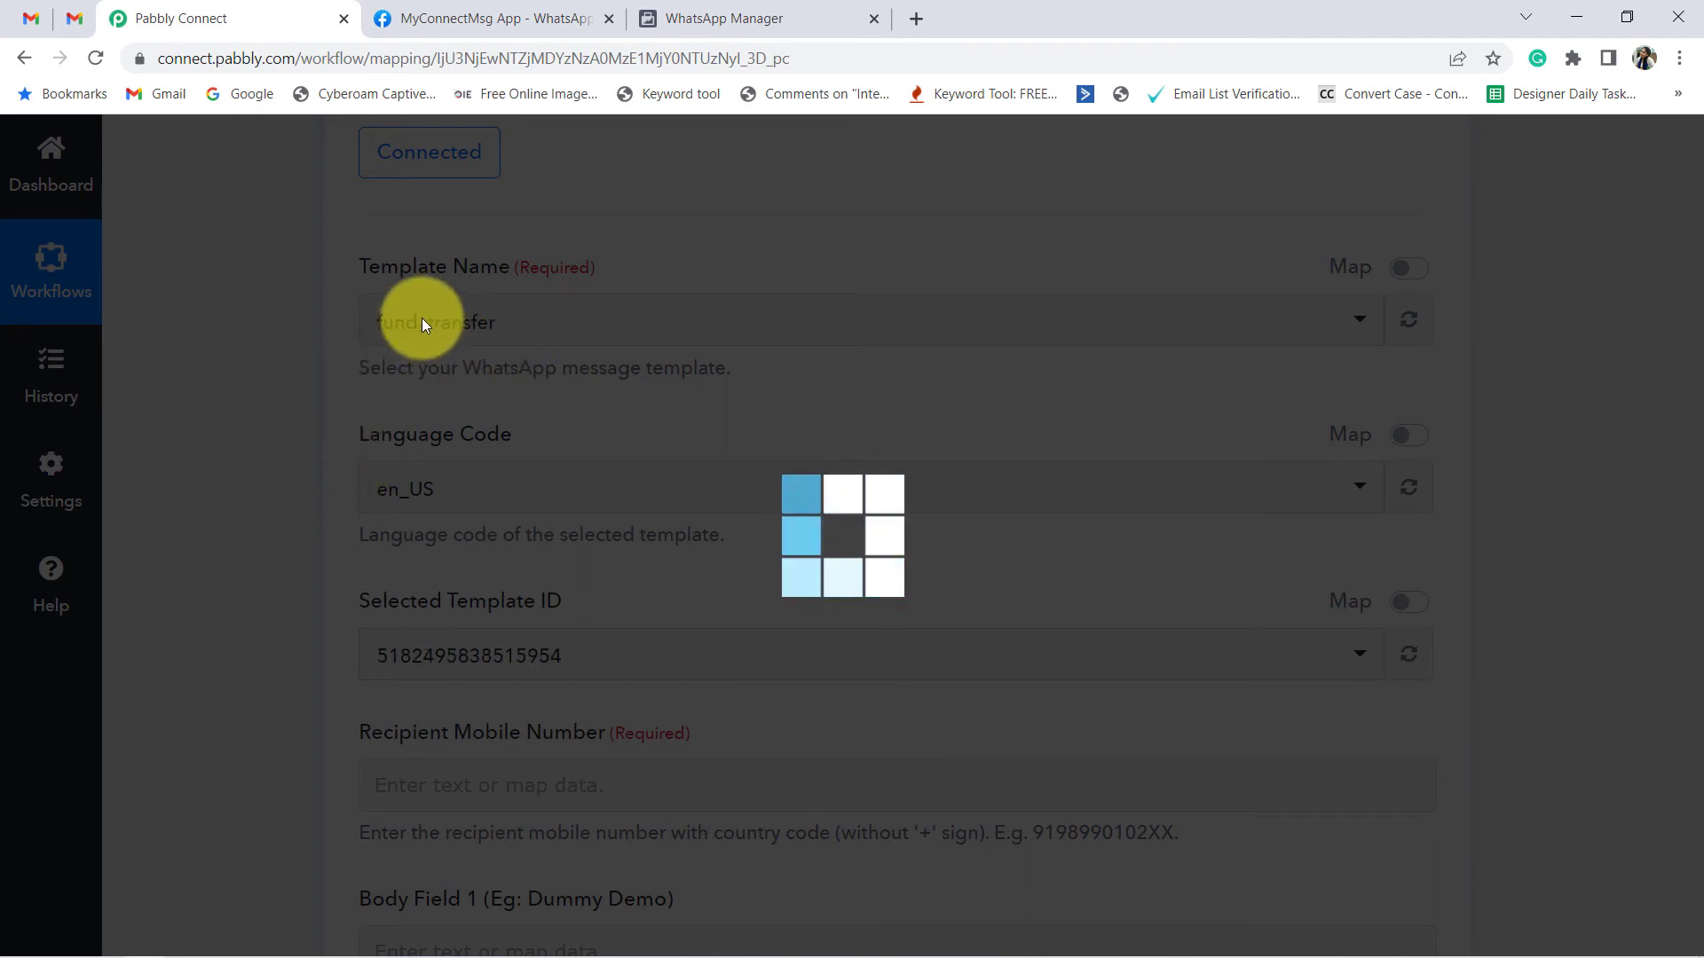
drag(361, 434, 544, 444)
scroll(497, 471, down, 1)
Highlight the Recipient Mobile Number label and its country-code requirement.
scroll(497, 470, down, 1)
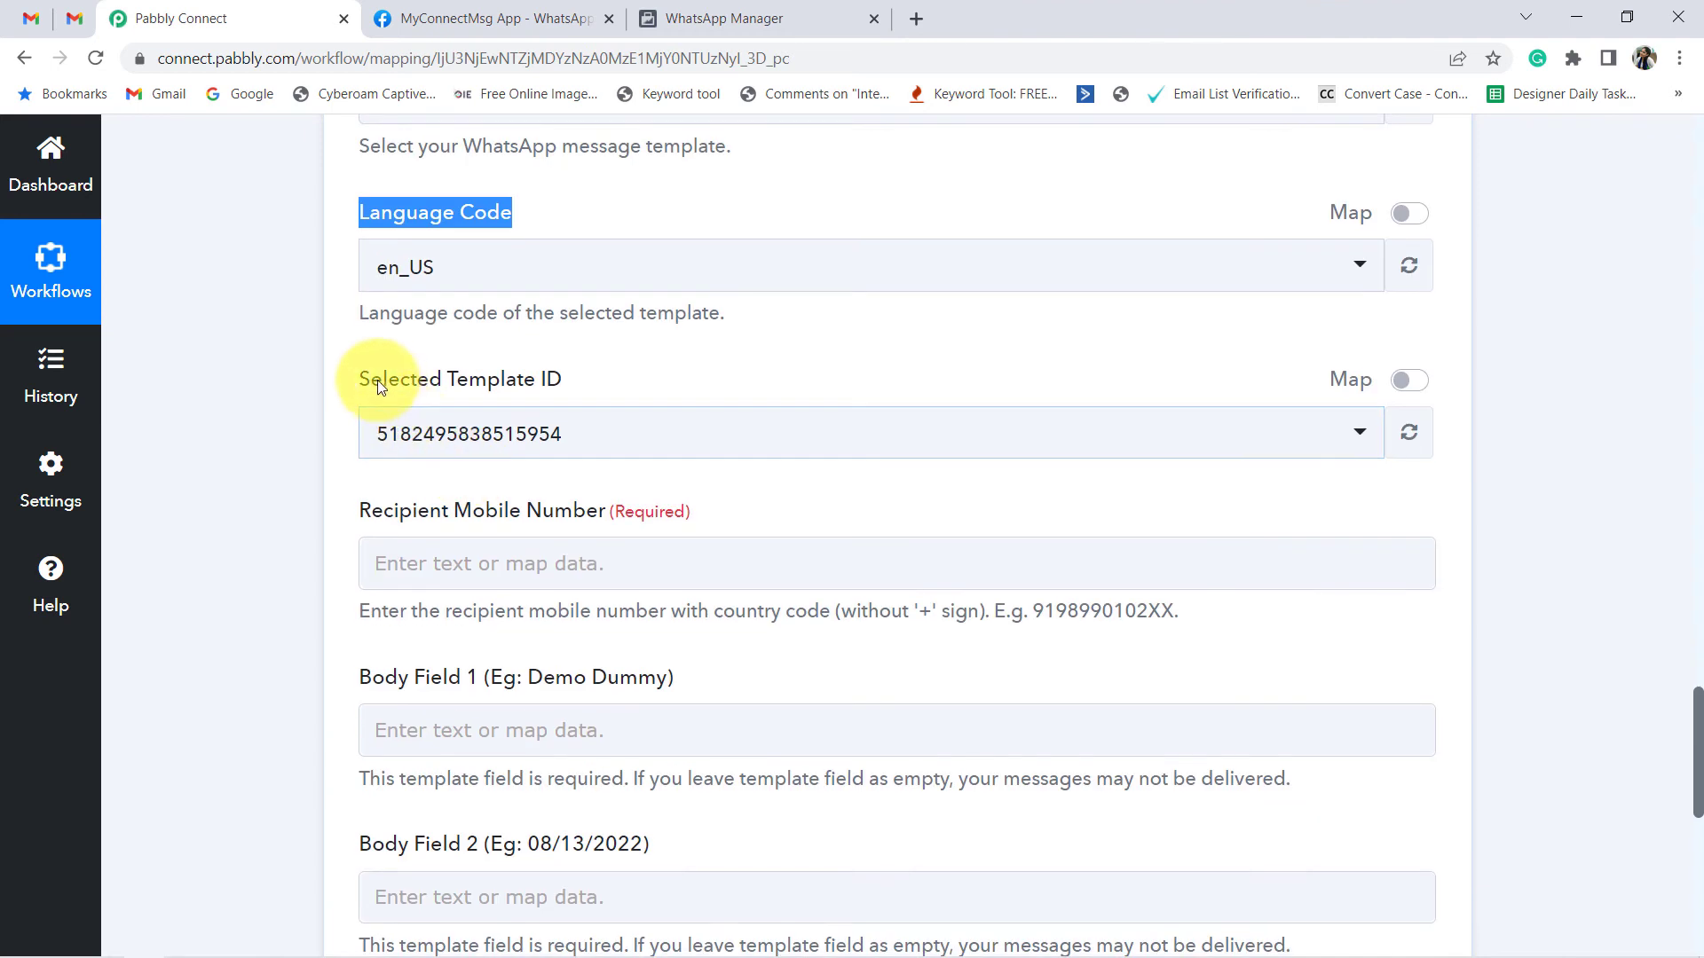
drag(371, 380, 538, 379)
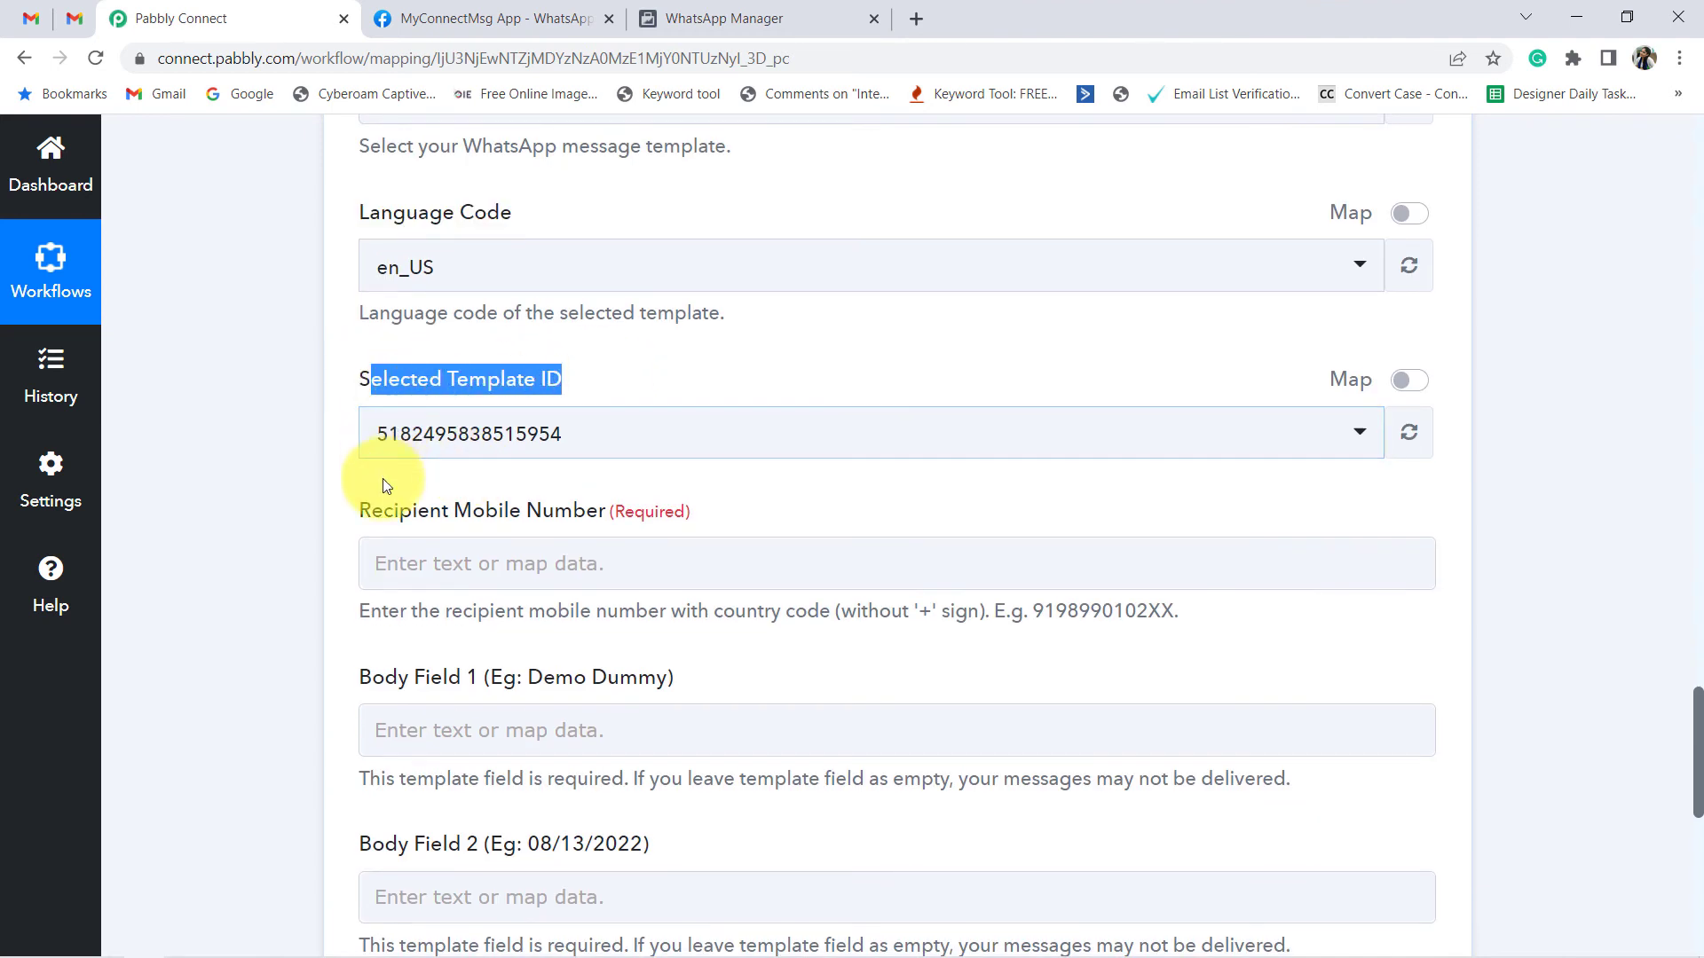
drag(358, 512, 584, 525)
drag(463, 612, 1167, 612)
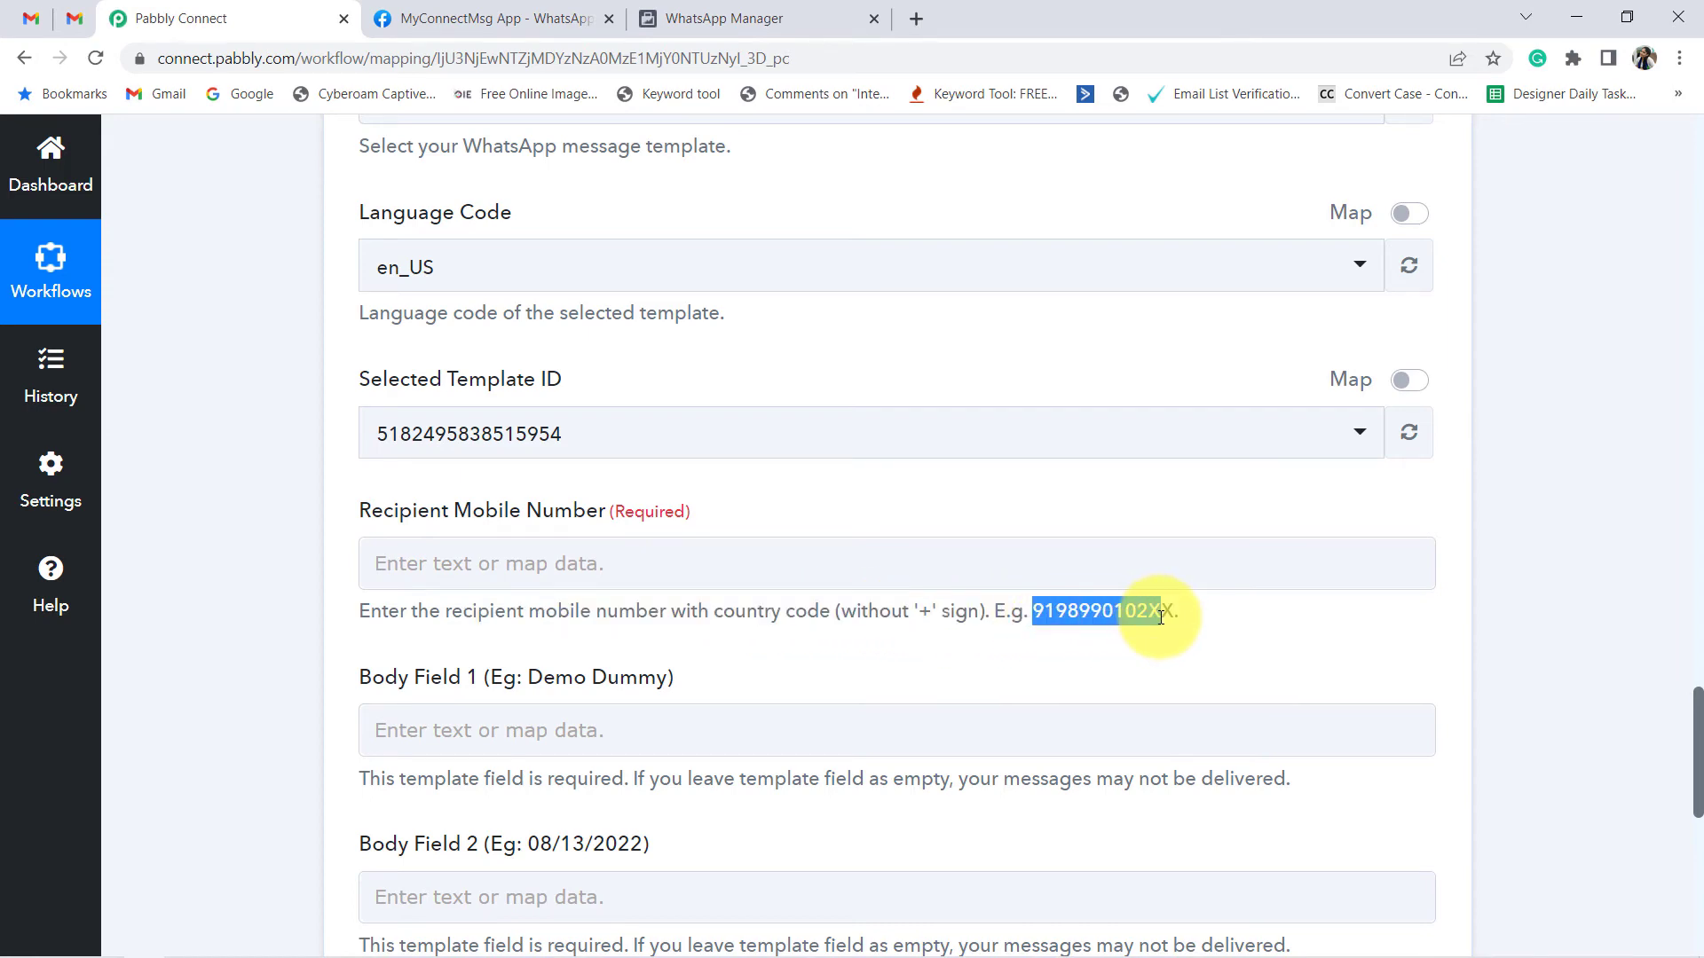
scroll(798, 533, down, 1)
Open and close the recipient number's Insert Data dropdown, then highlight the no-plus-sign hint.
click(430, 417)
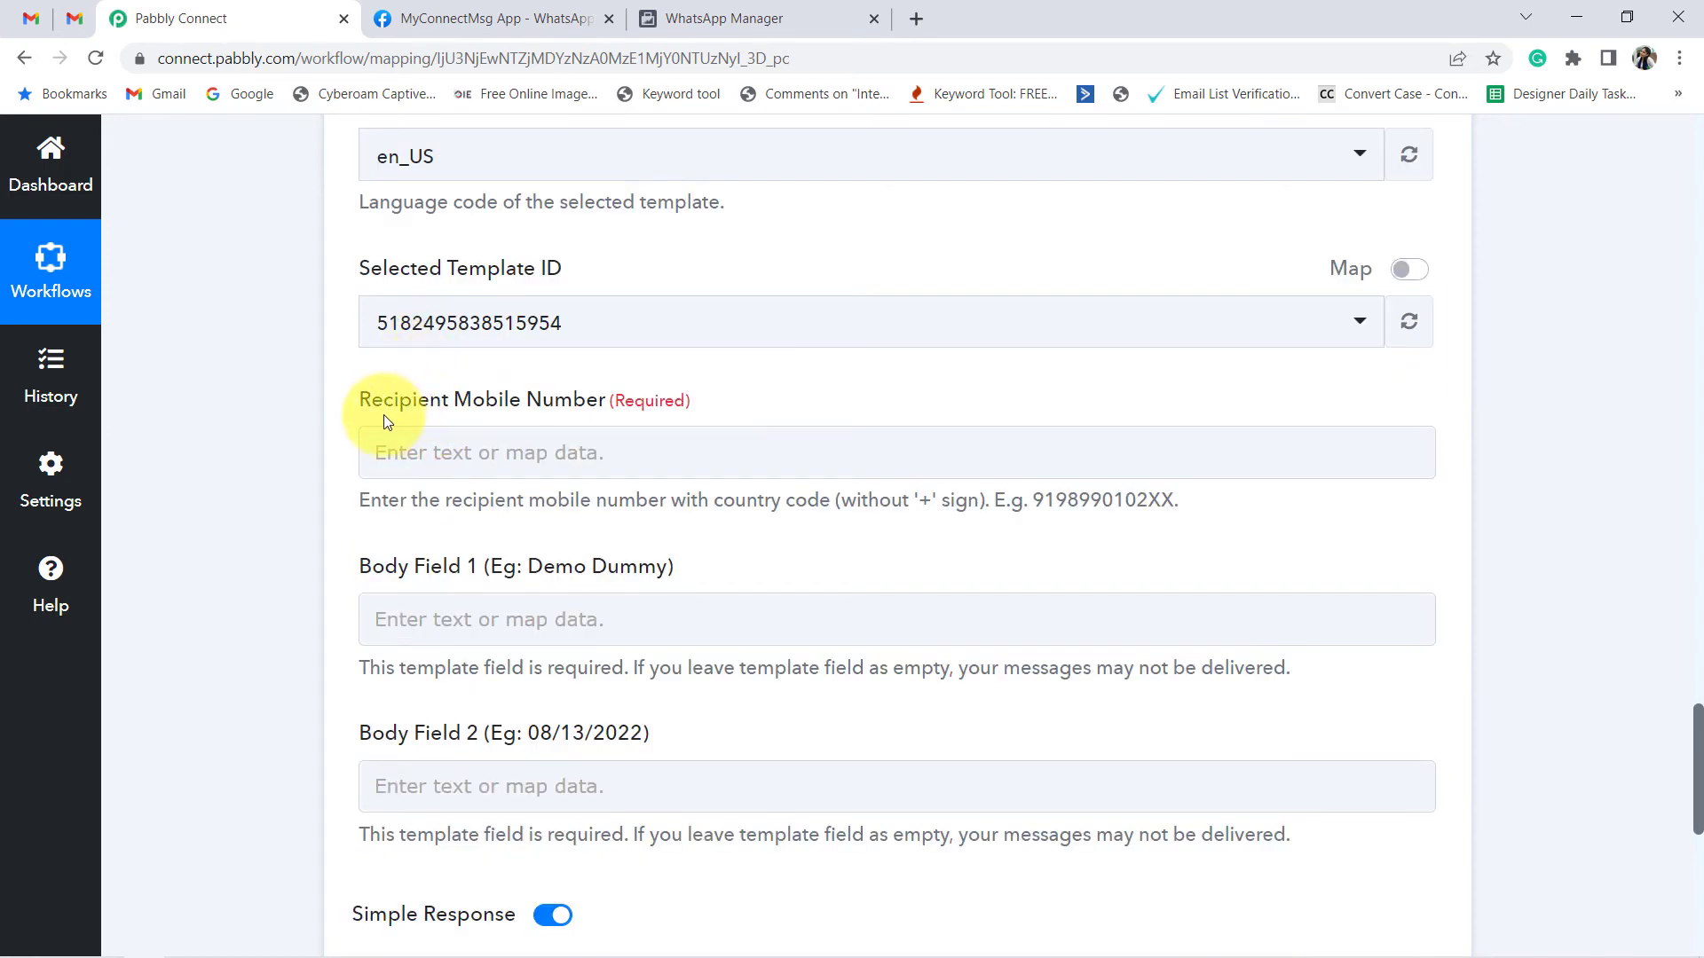
click(488, 452)
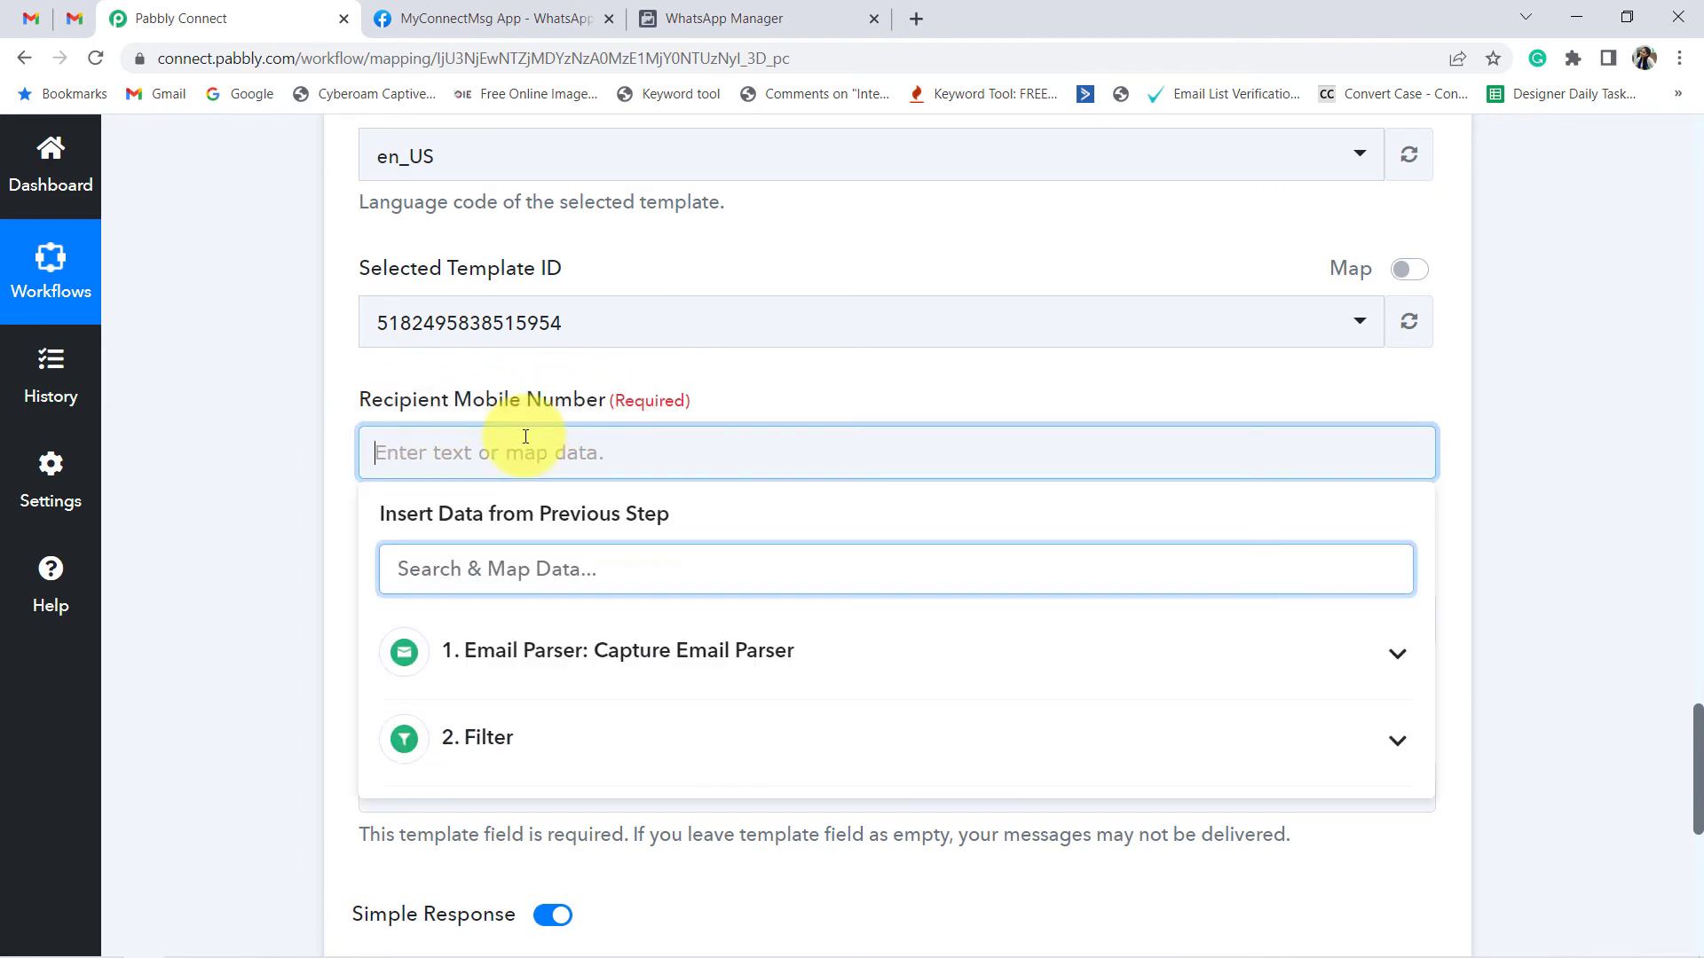
click(286, 423)
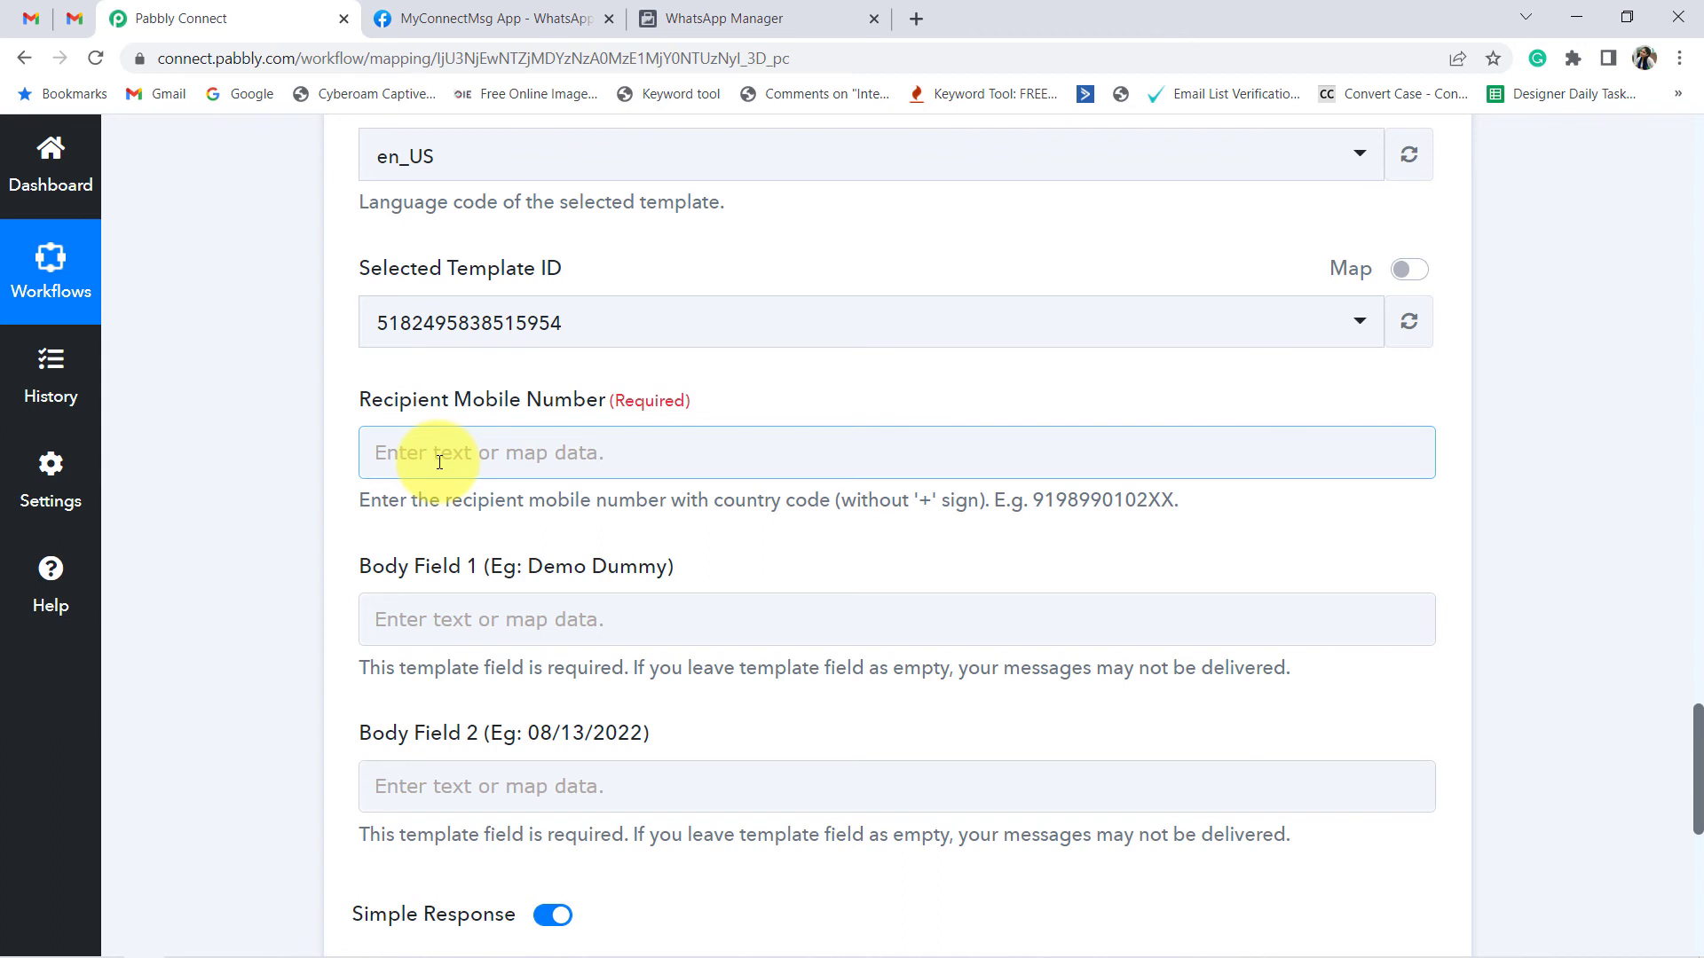
click(439, 459)
click(325, 462)
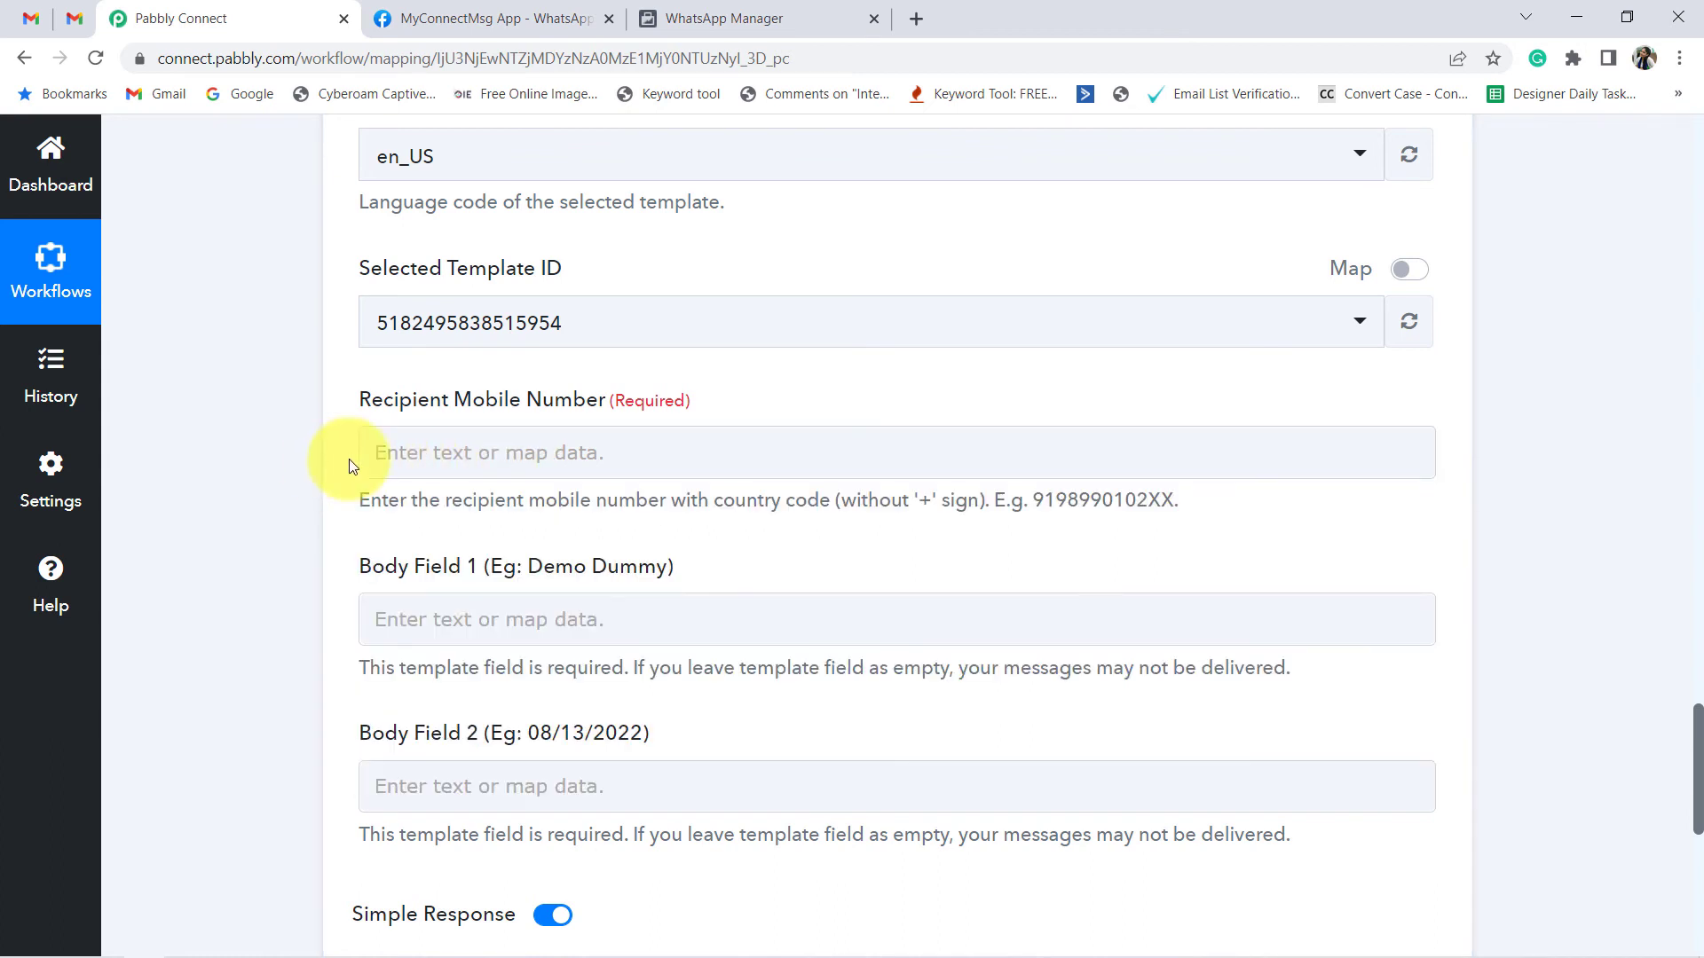
click(440, 453)
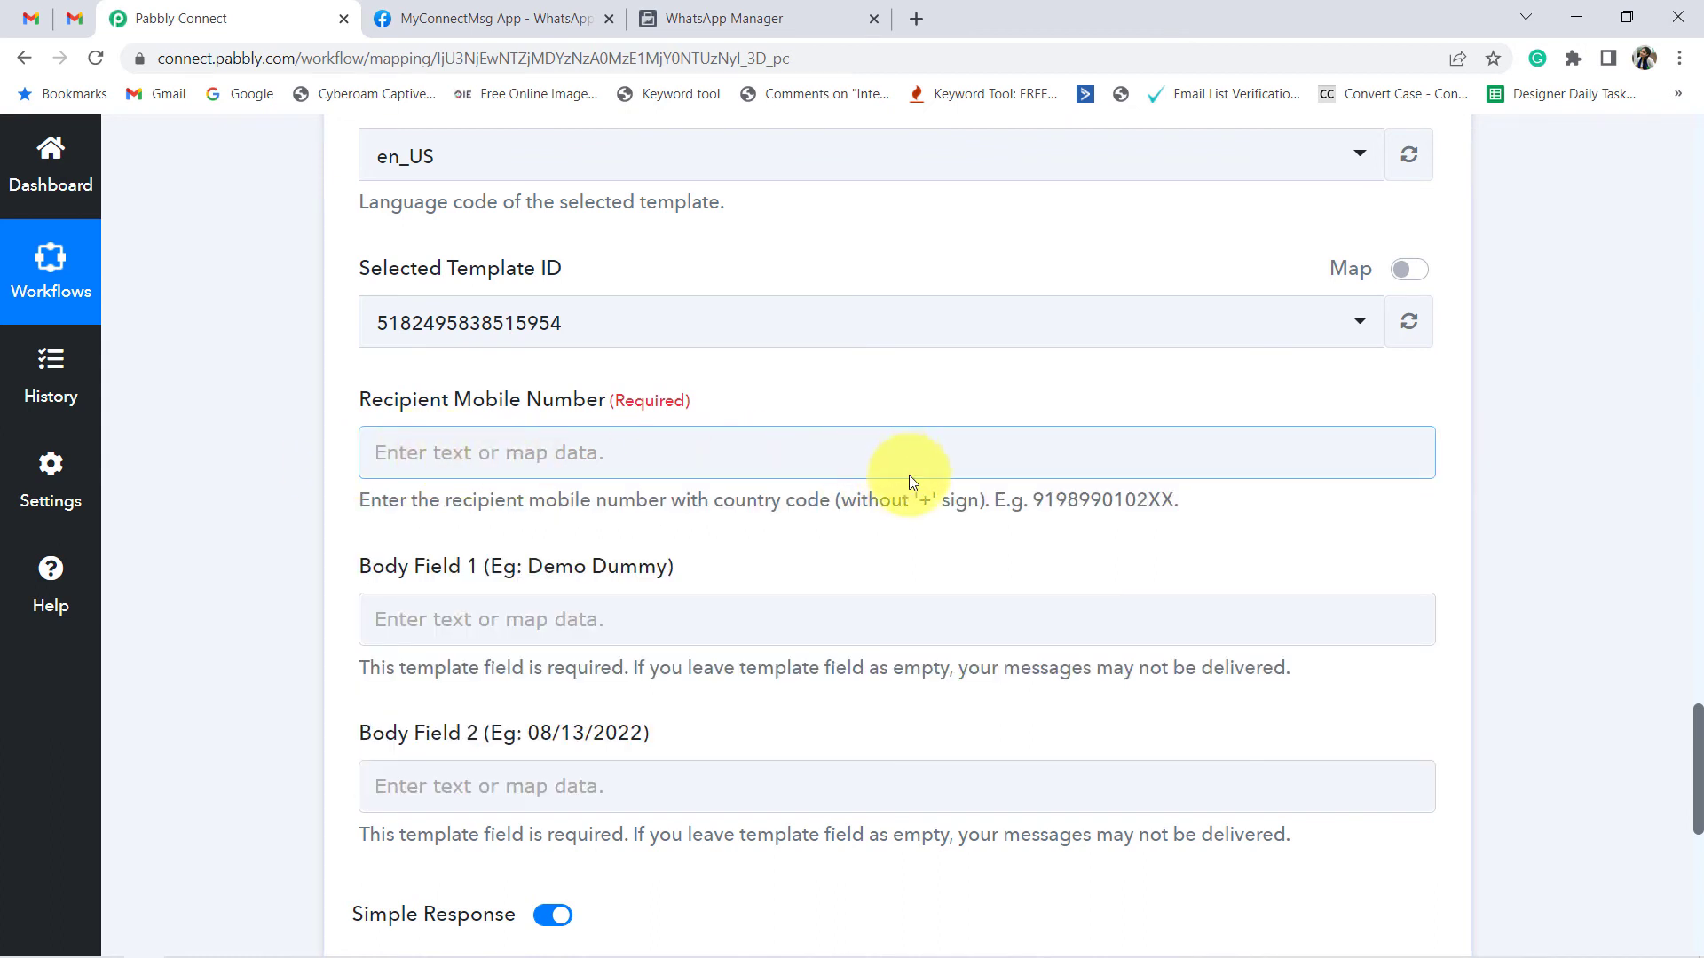
drag(785, 503, 1189, 510)
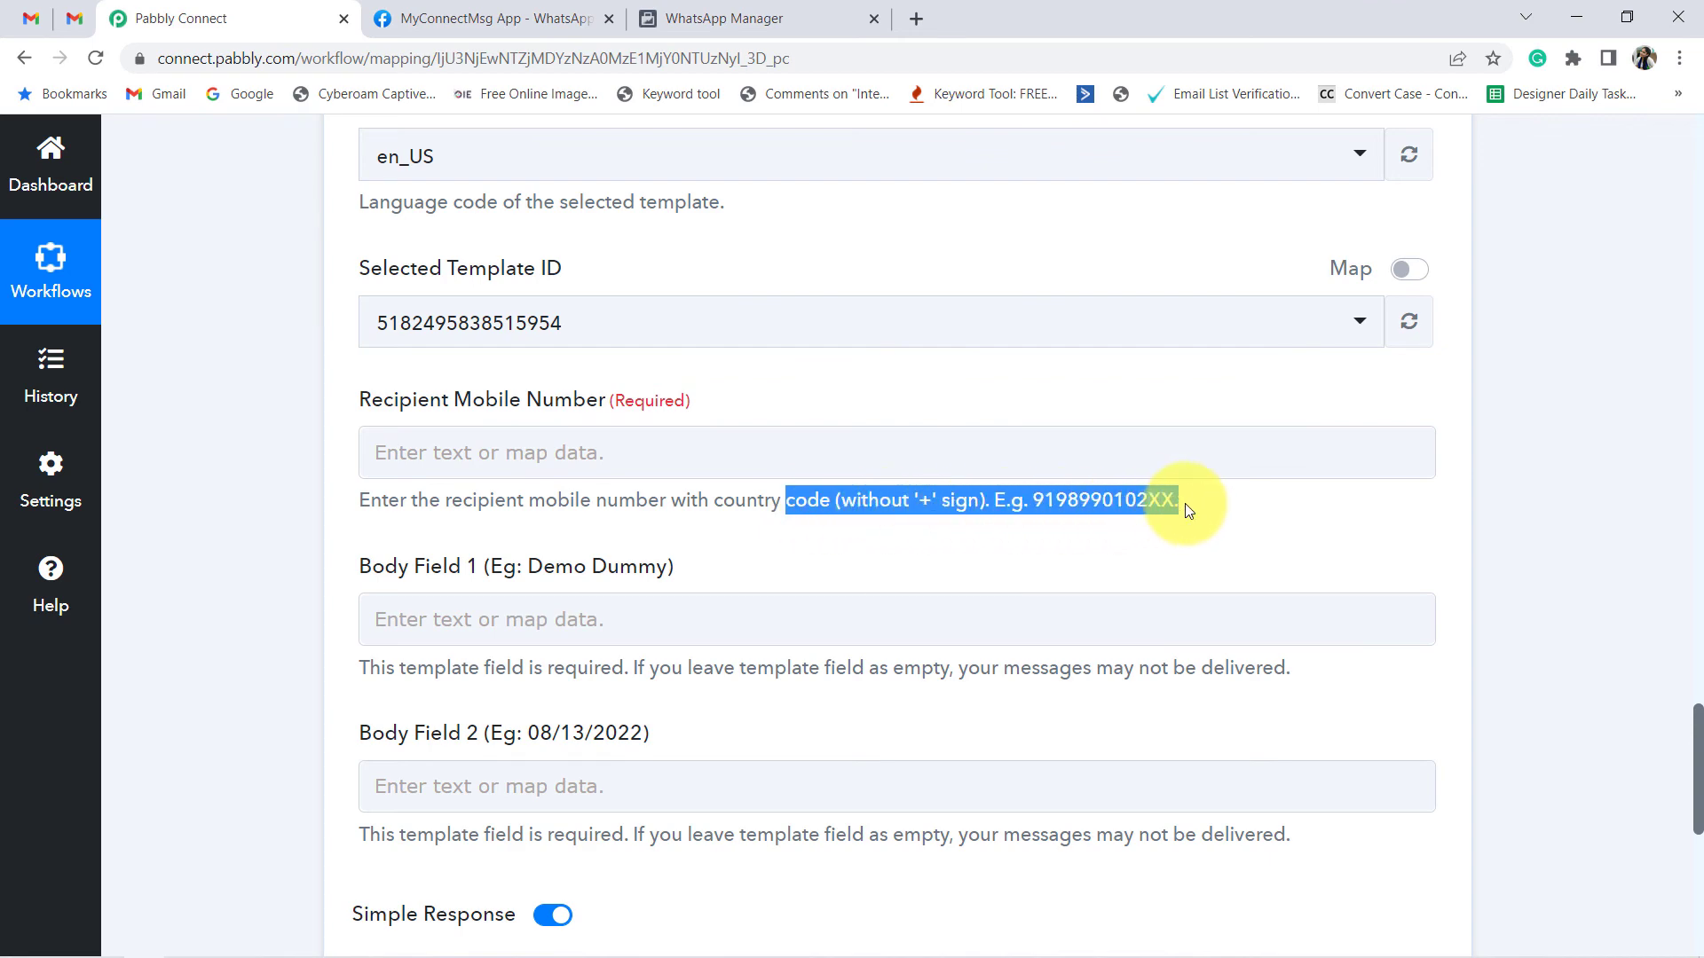
click(1163, 499)
Point out the Body Field 2 label and bring up the fund_transfer template in WhatsApp Manager.
scroll(1160, 494, down, 3)
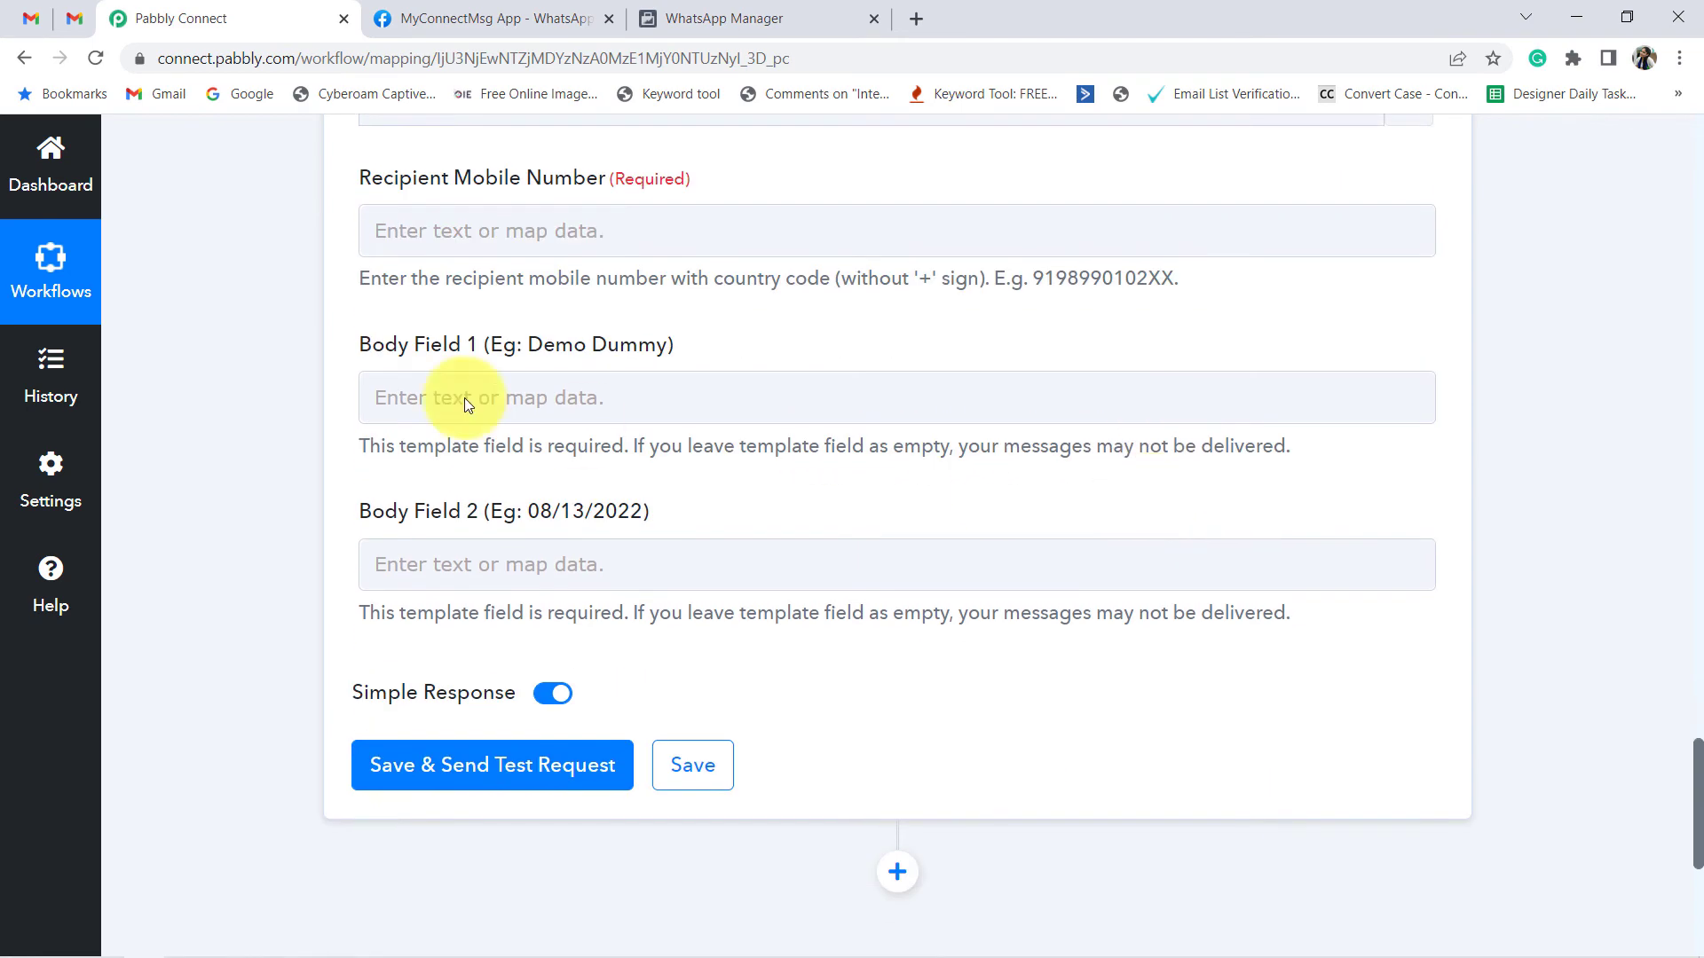
drag(366, 514, 508, 515)
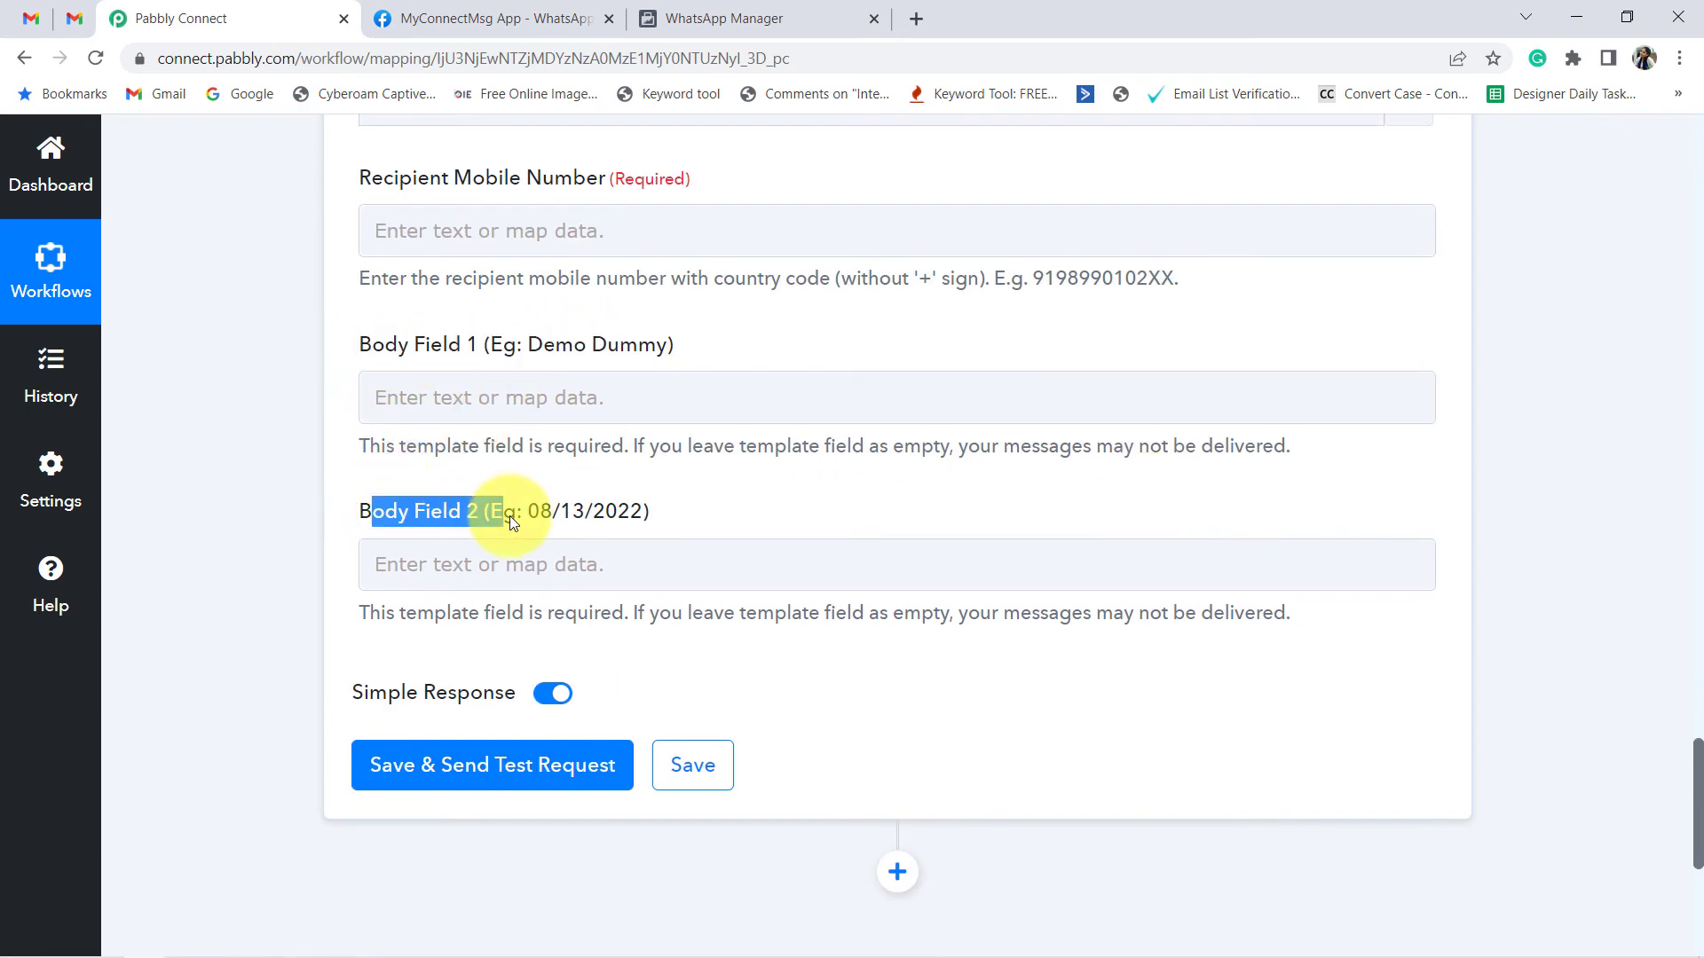
drag(760, 18, 497, 16)
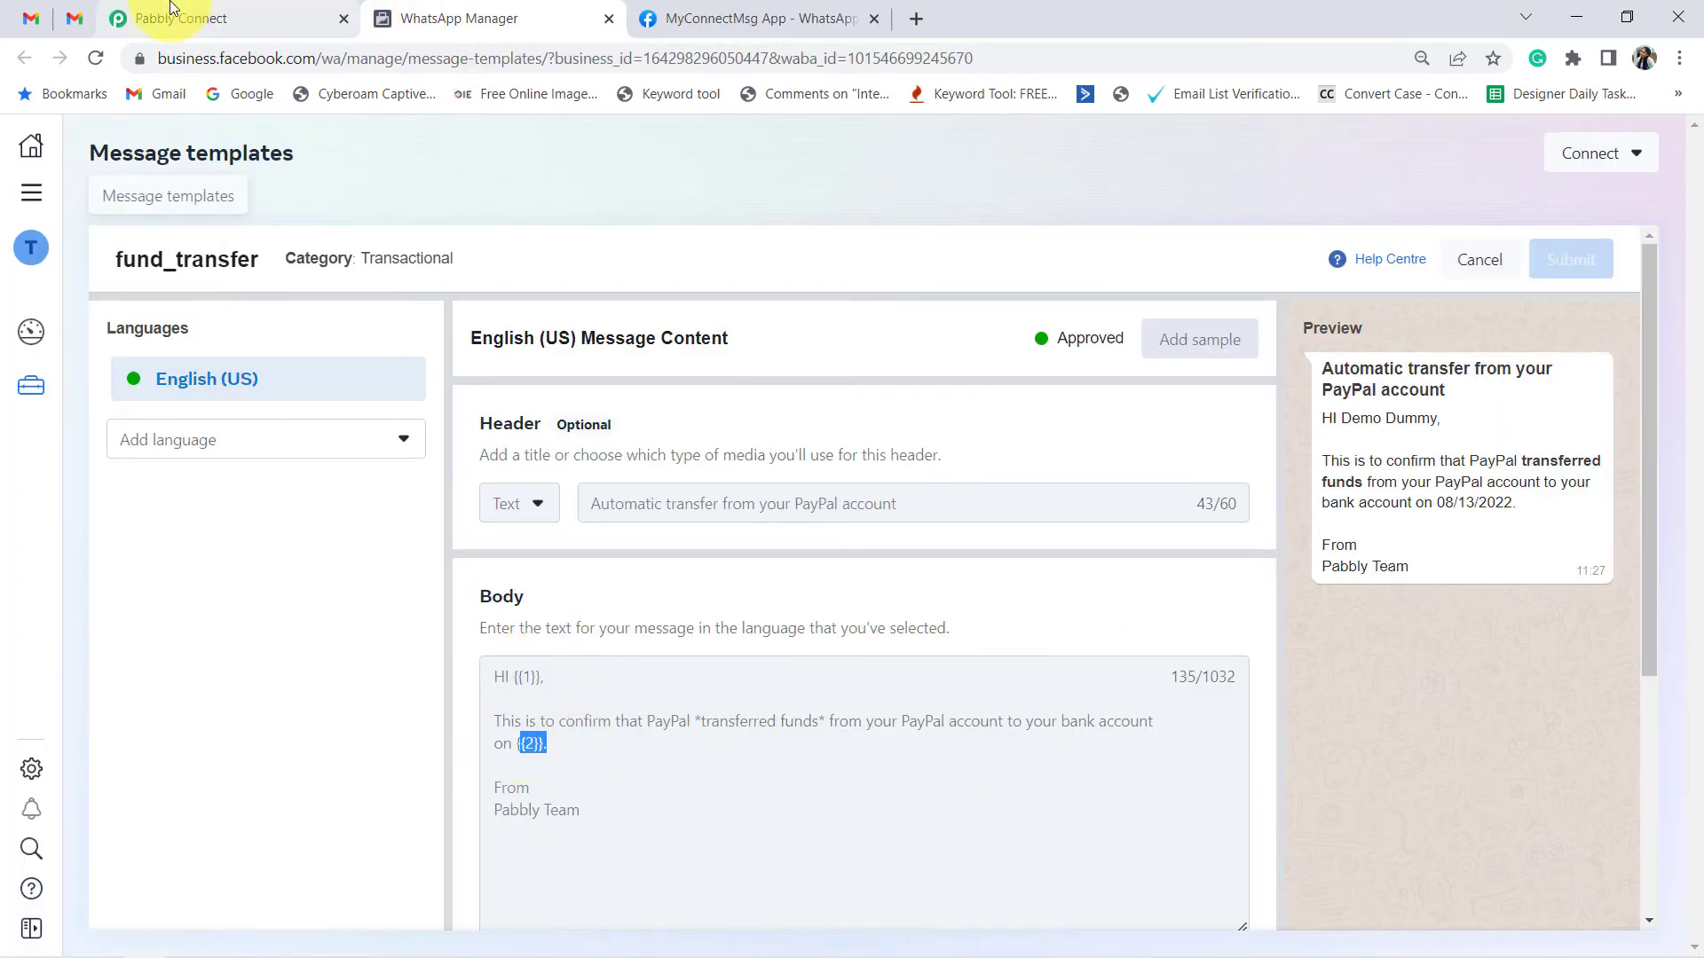
Check Body Field 1 against the template's {{1}} variable, then scroll up to the Email Parser response.
click(222, 18)
scroll(324, 266, down, 2)
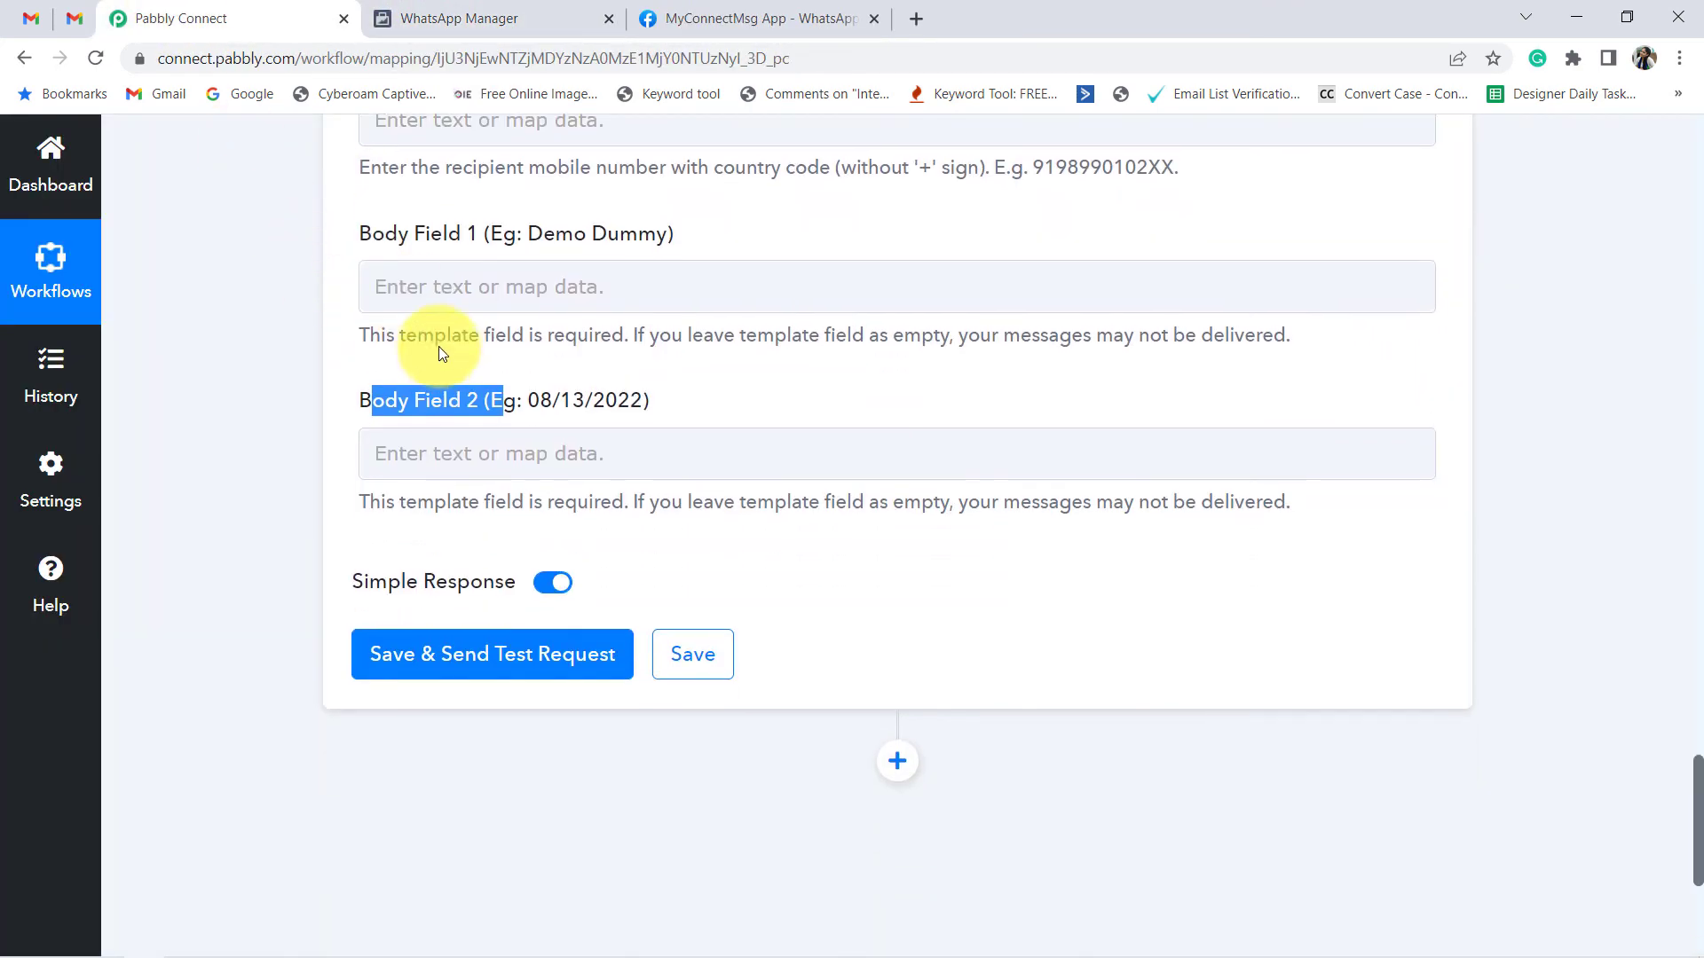
click(399, 286)
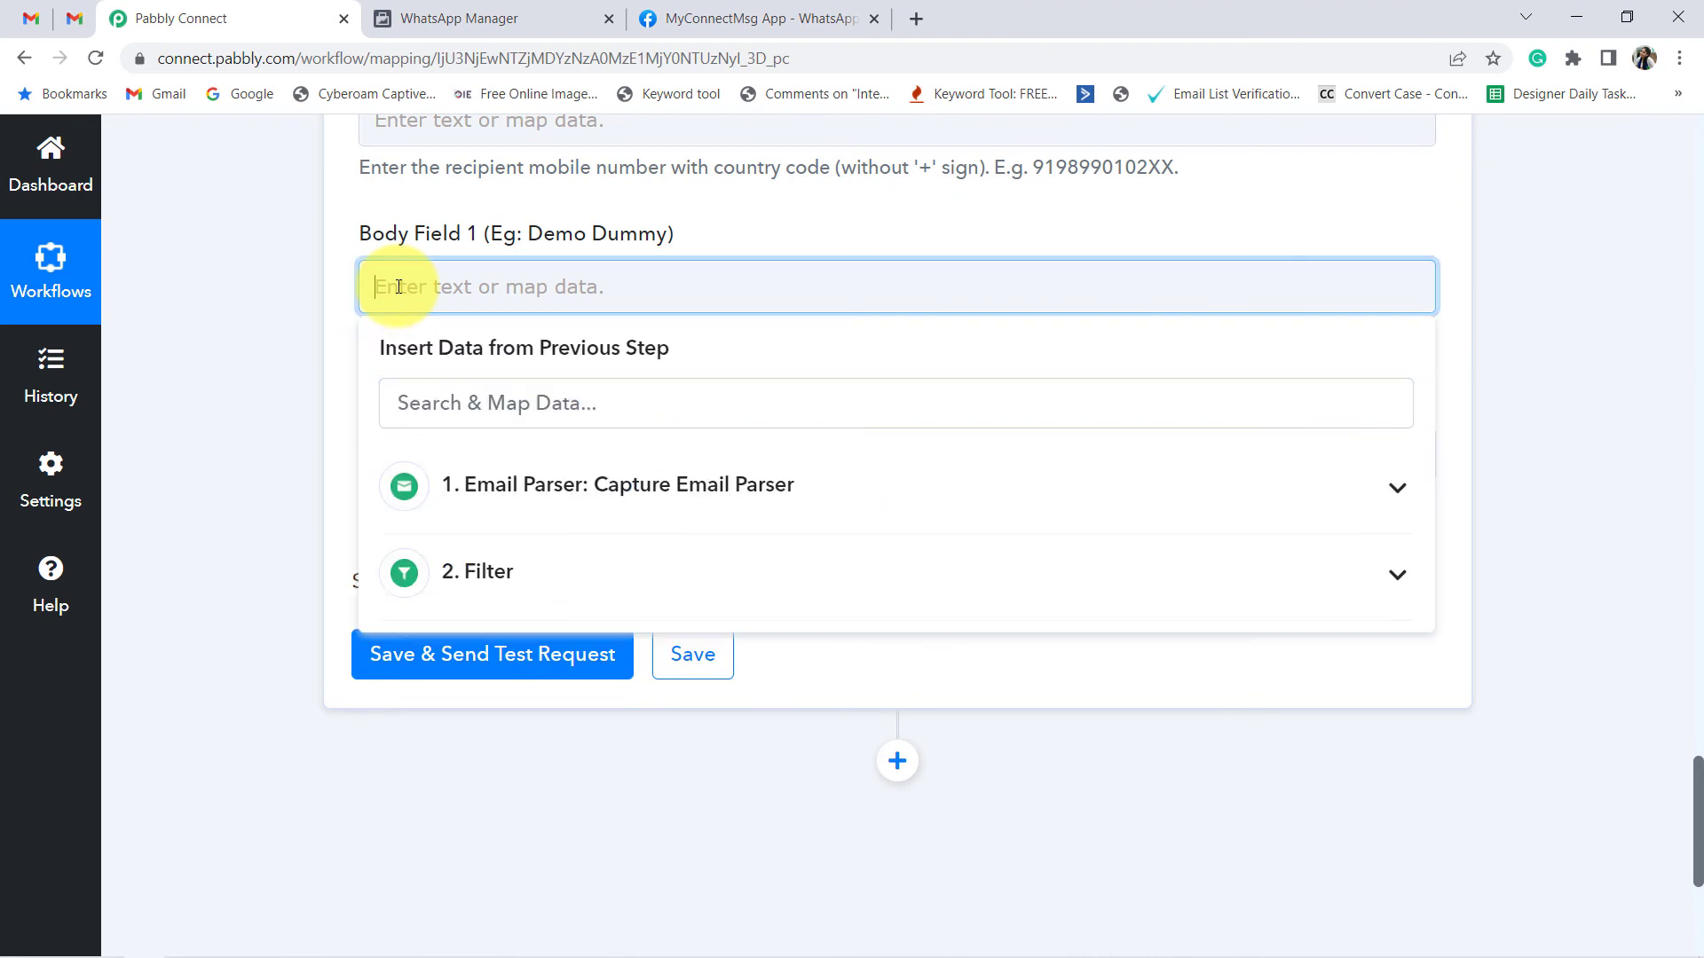
click(421, 18)
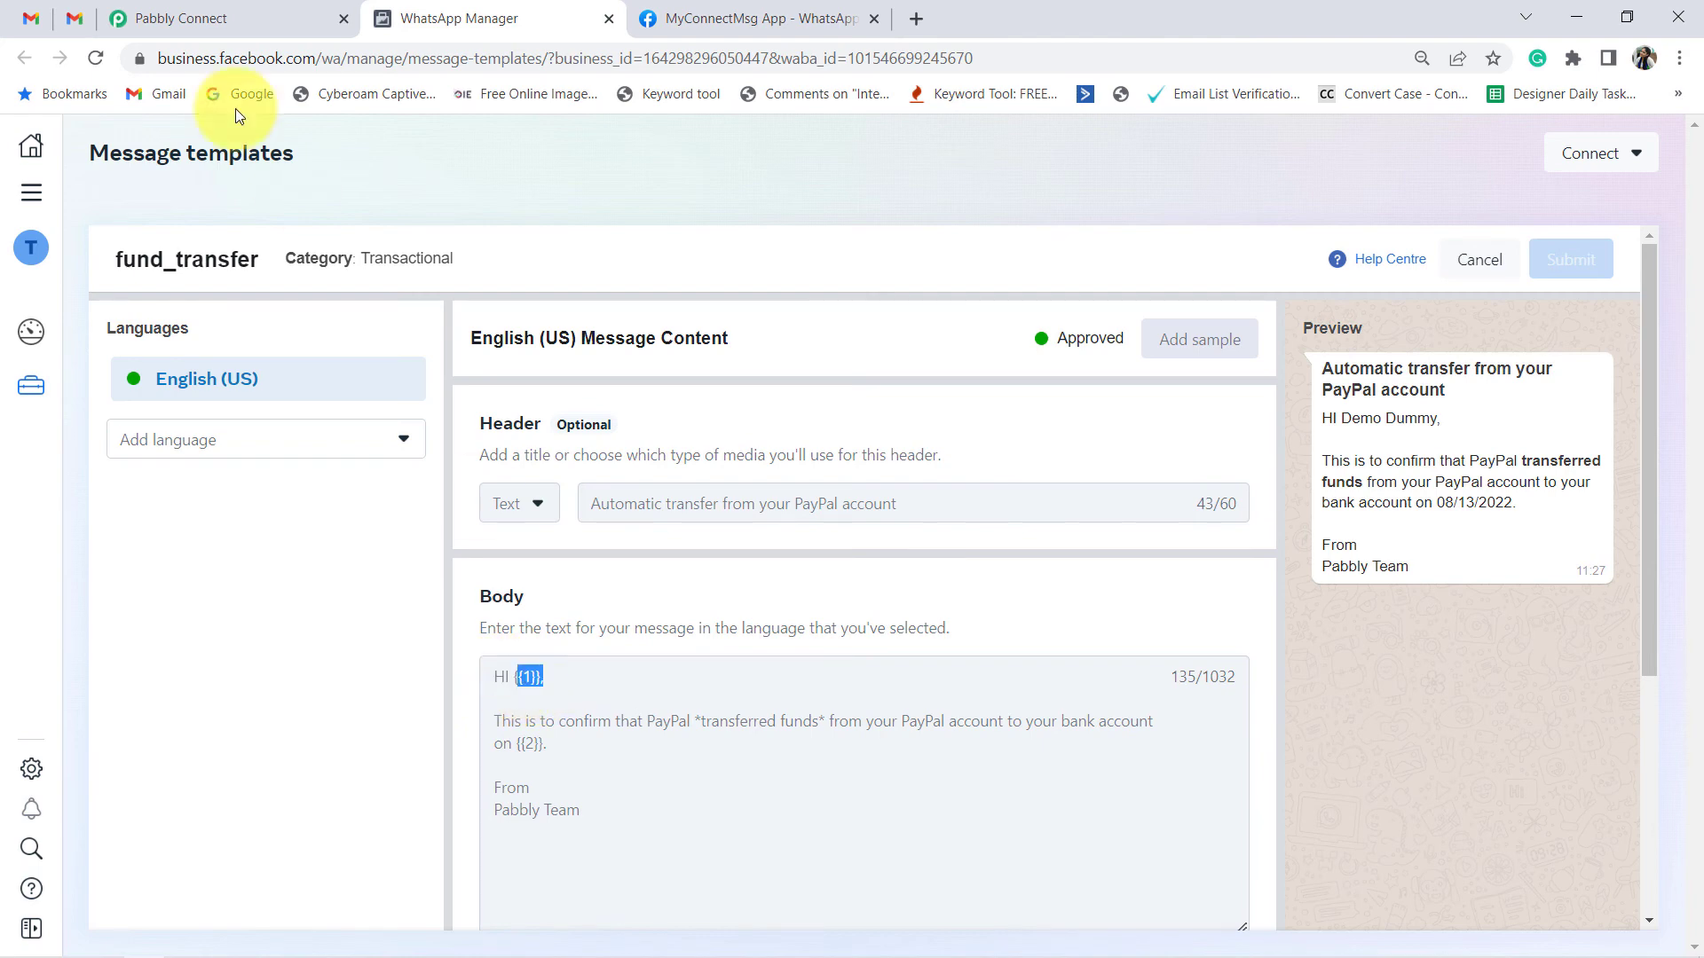
click(133, 16)
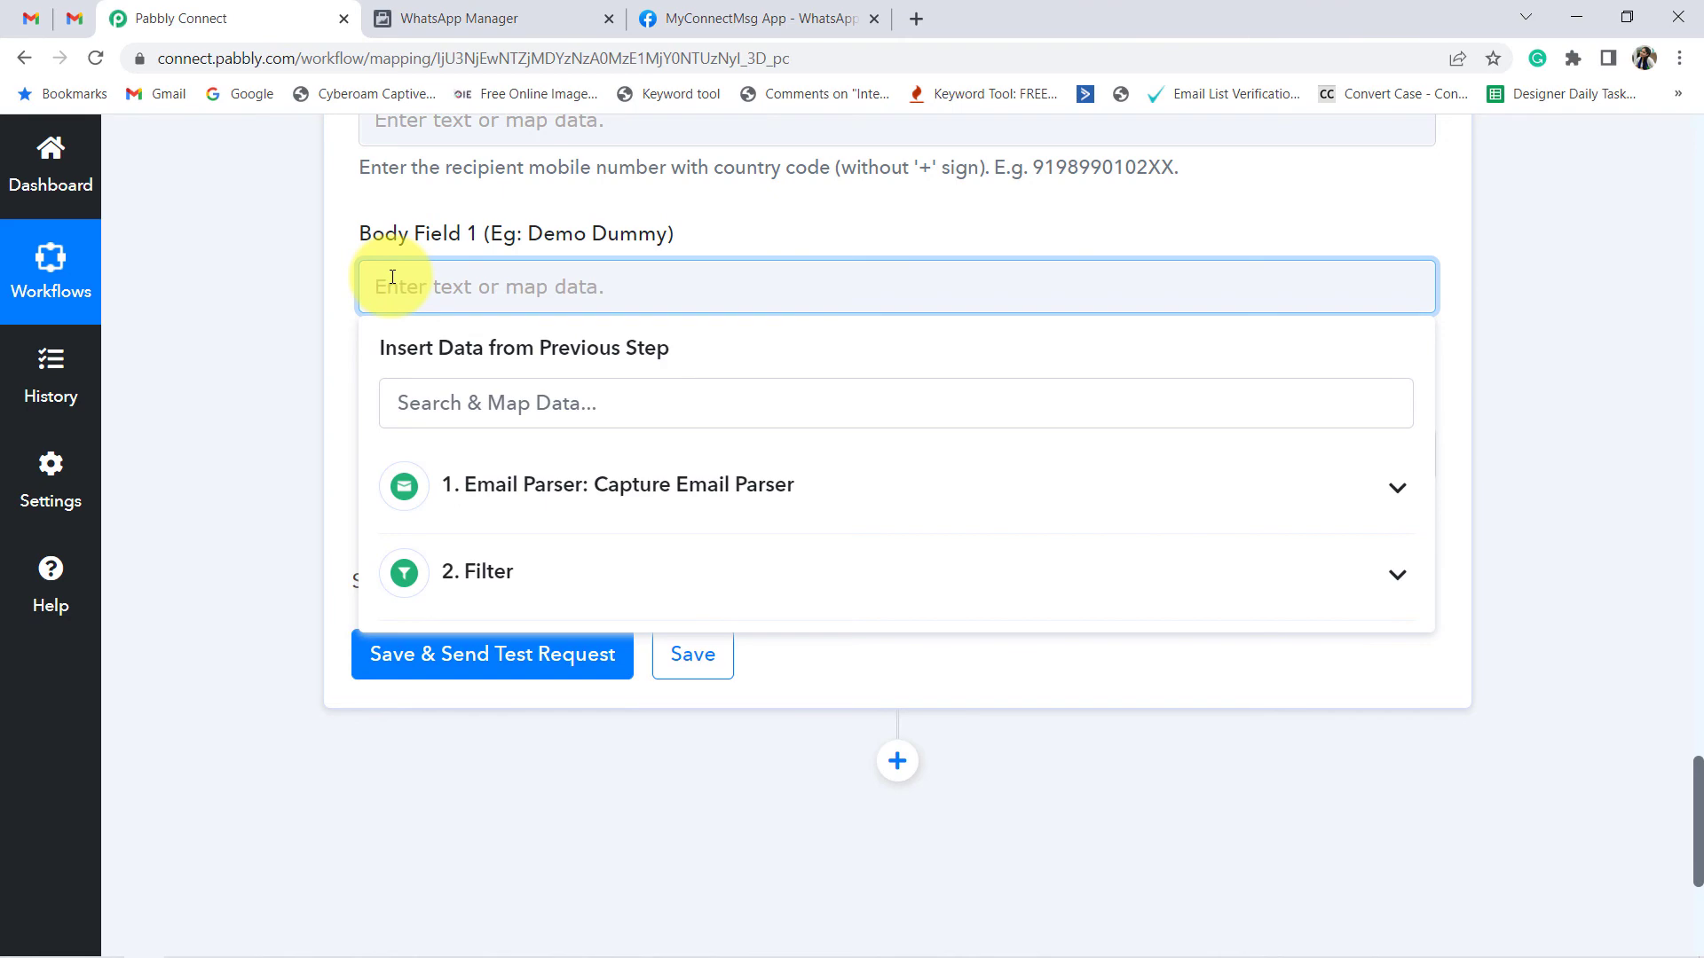
click(268, 332)
scroll(268, 331, up, 4)
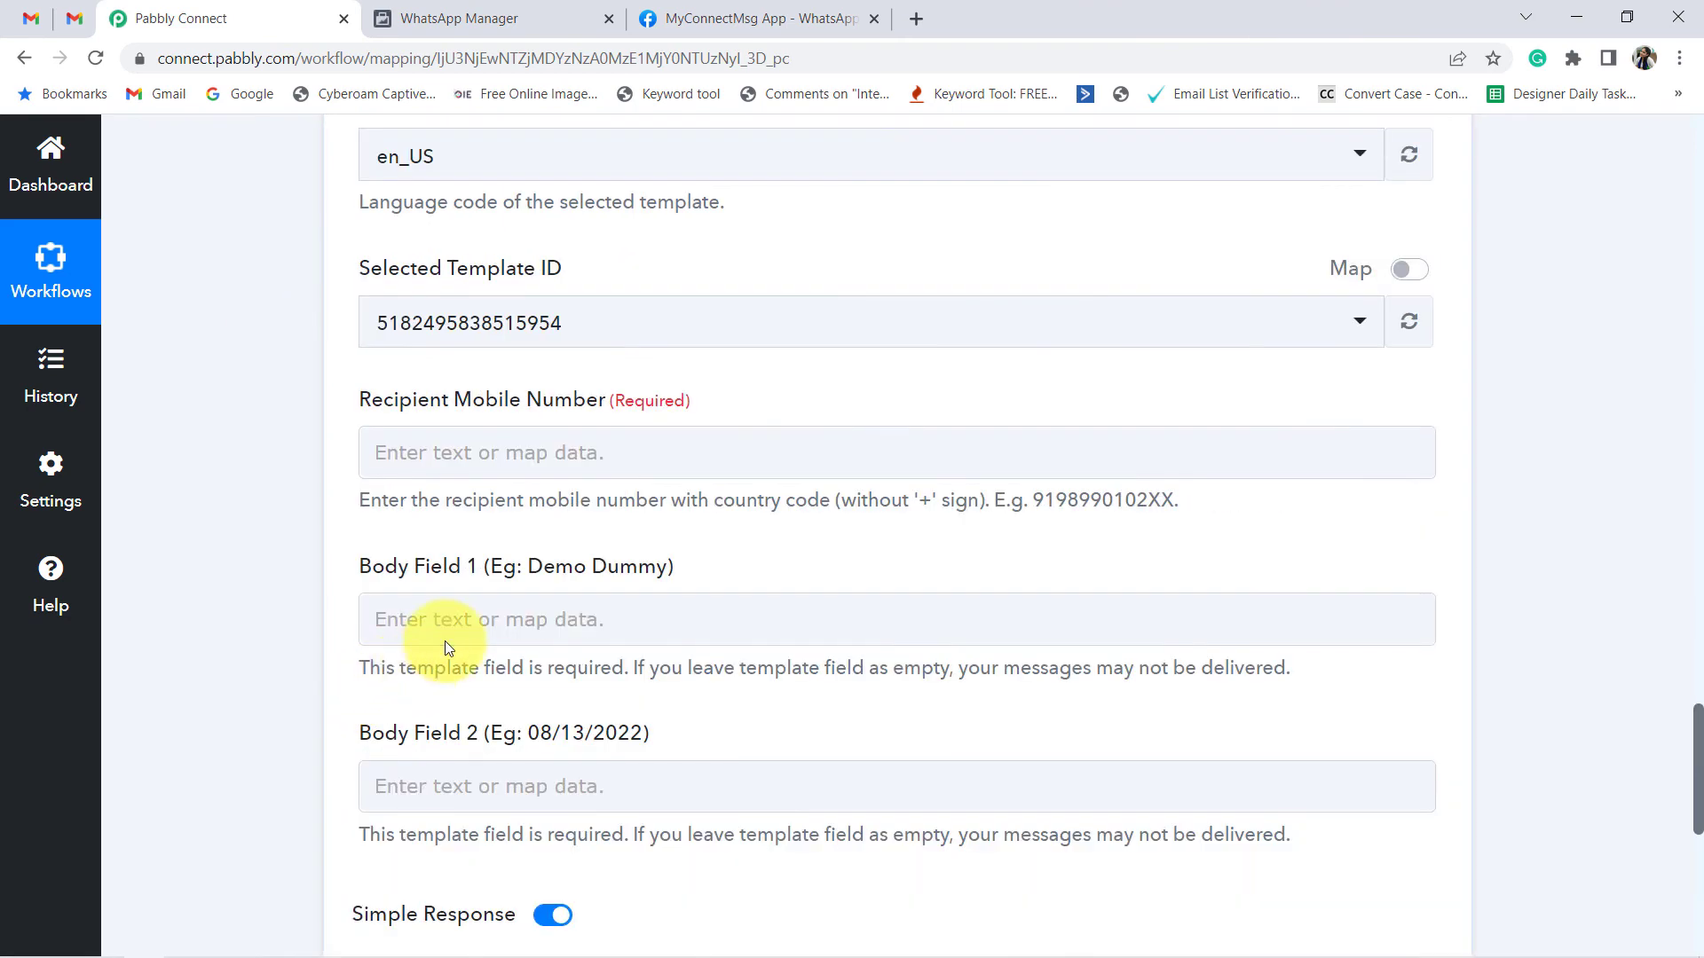
scroll(273, 551, up, 20)
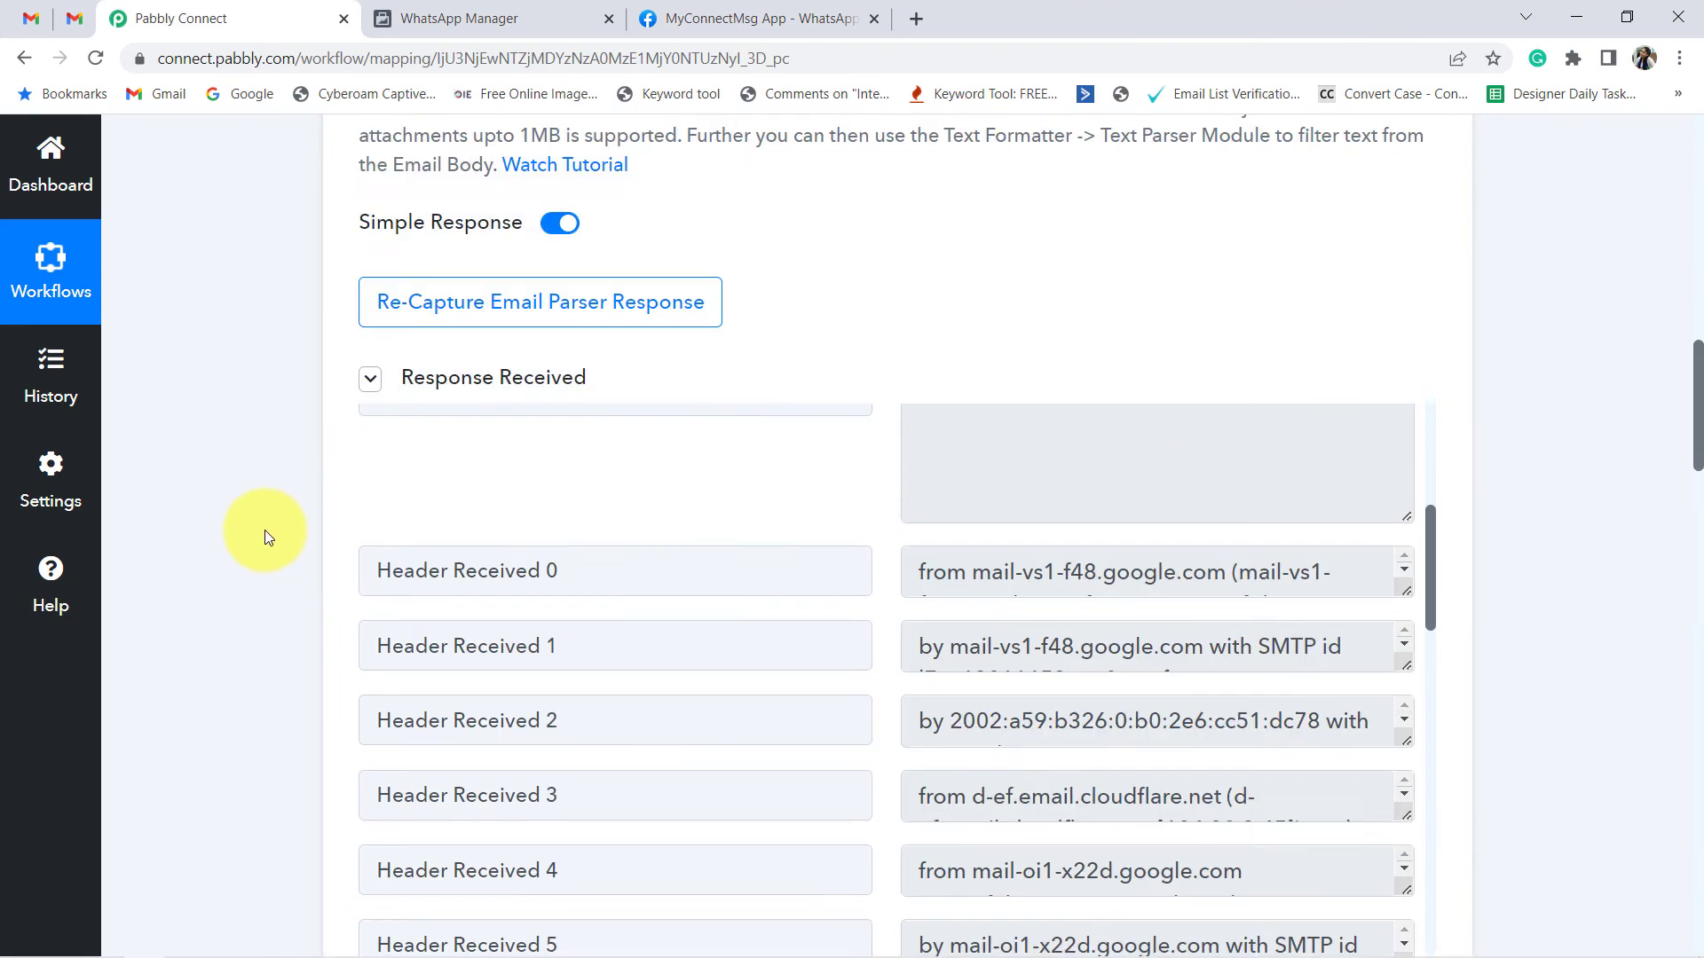
Map Body Field 1 to the Email Parser's 'To 0 Display' name, found by searching 'nam'.
scroll(639, 497, down, 5)
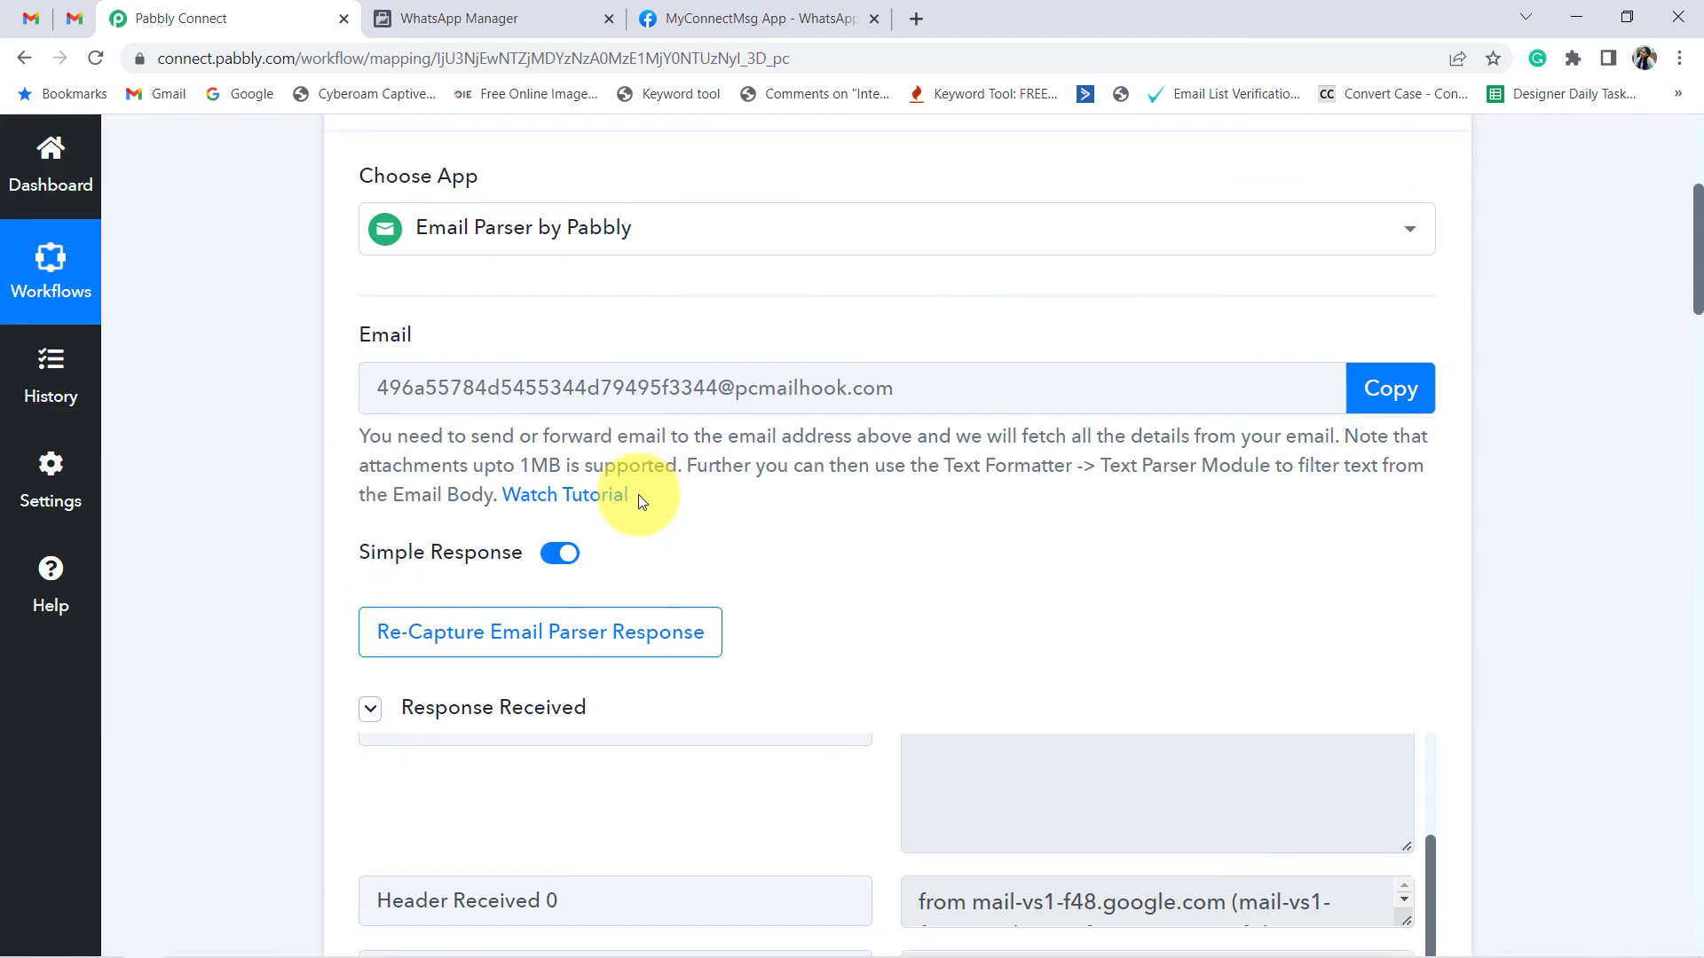
scroll(715, 742, down, 5)
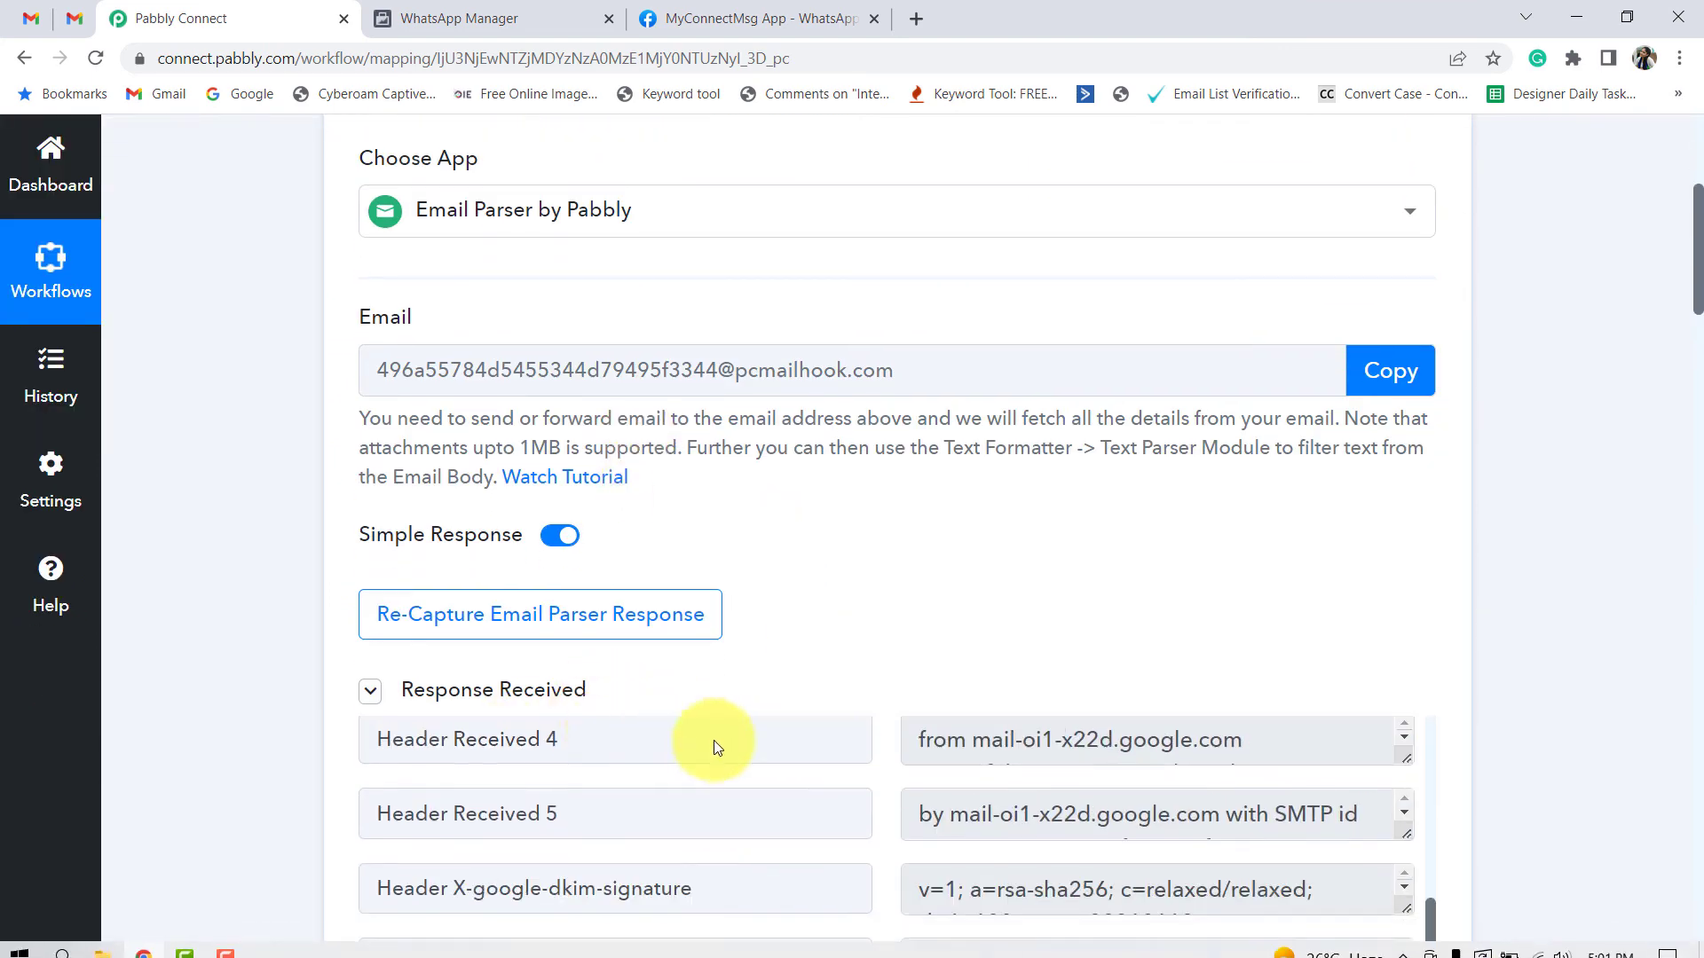
scroll(829, 409, down, 10)
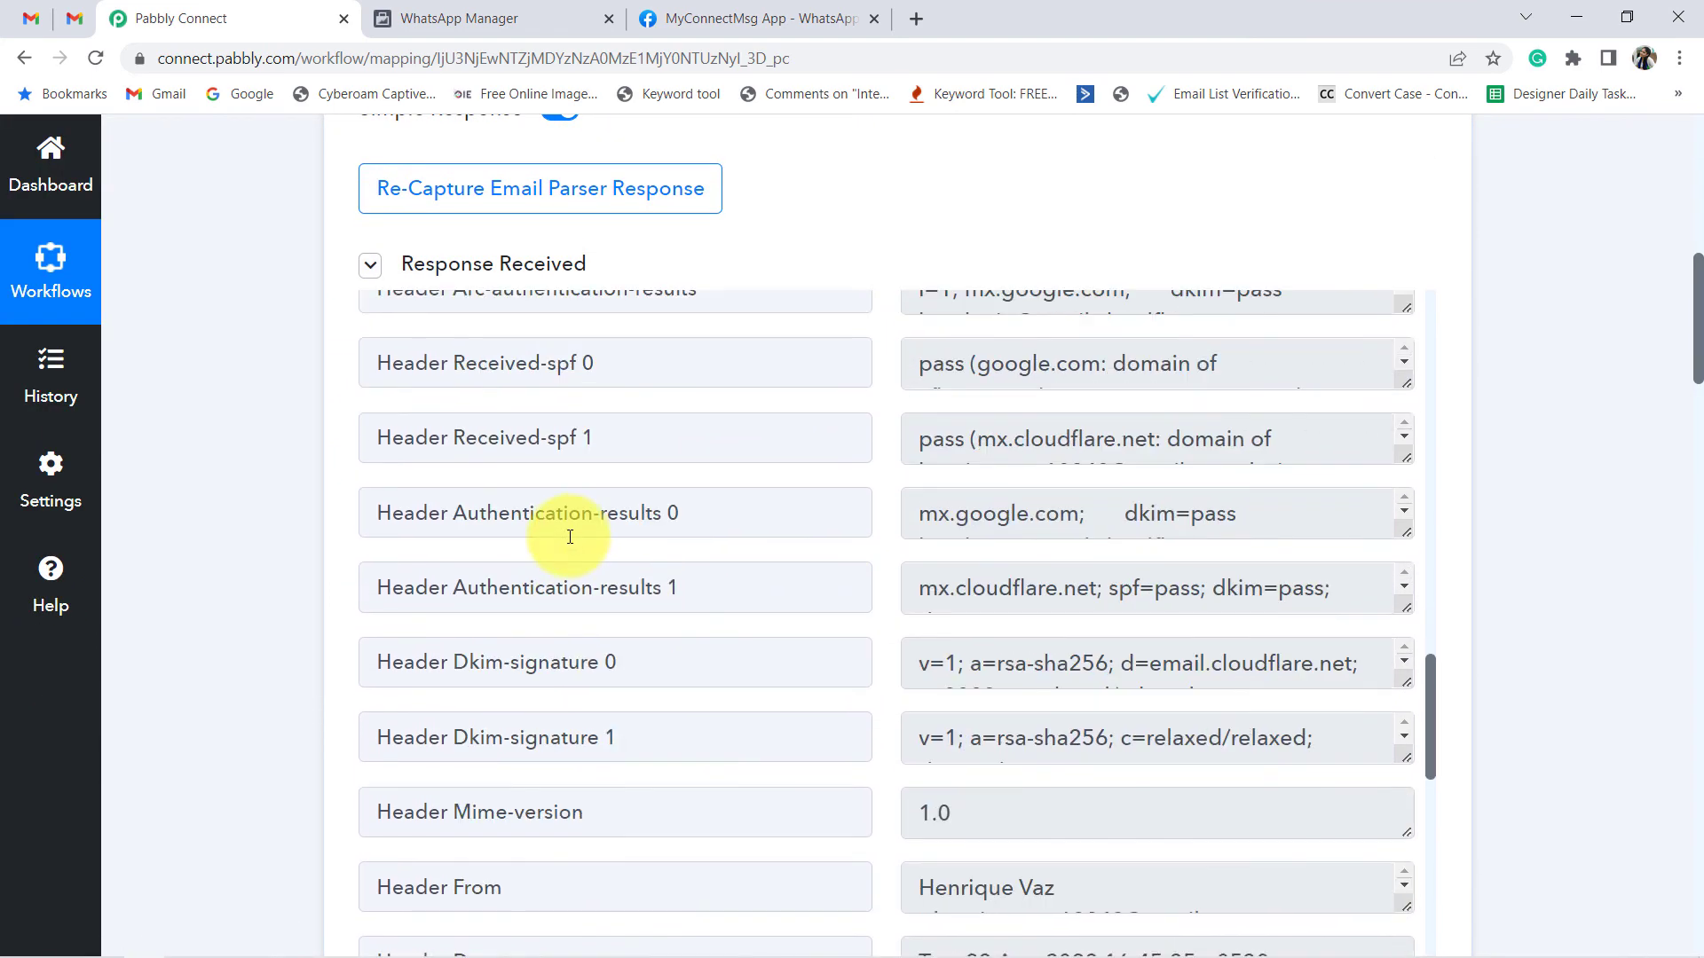
scroll(222, 738, down, 20)
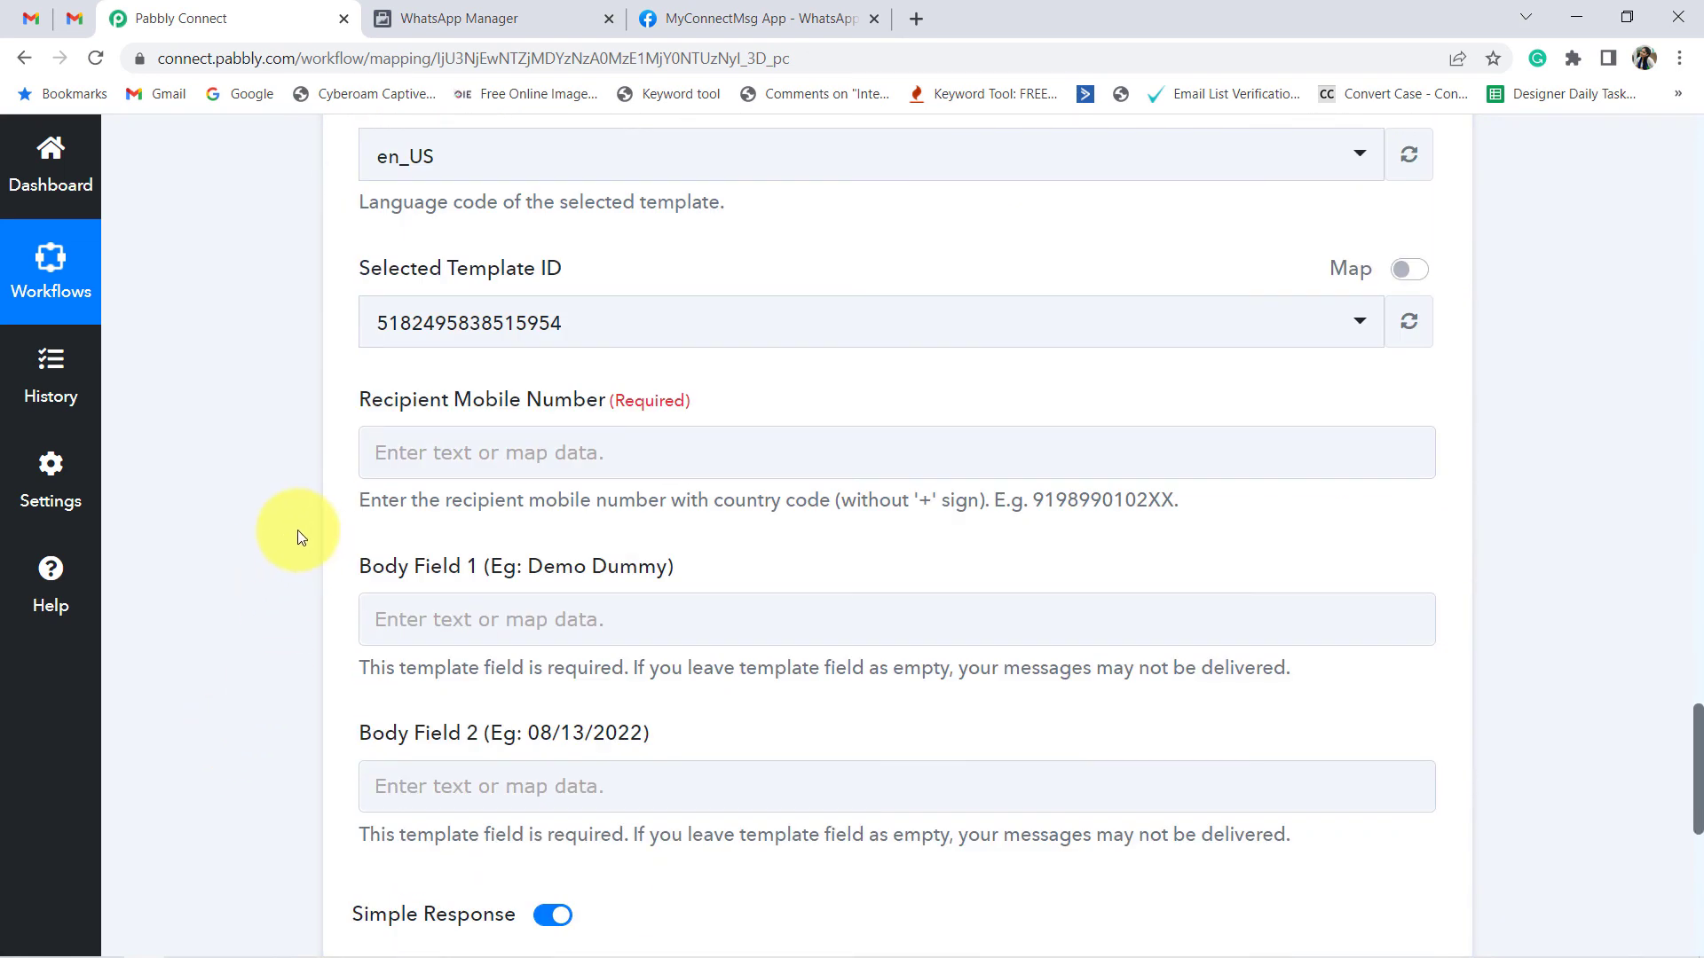
scroll(297, 530, down, 1)
click(396, 508)
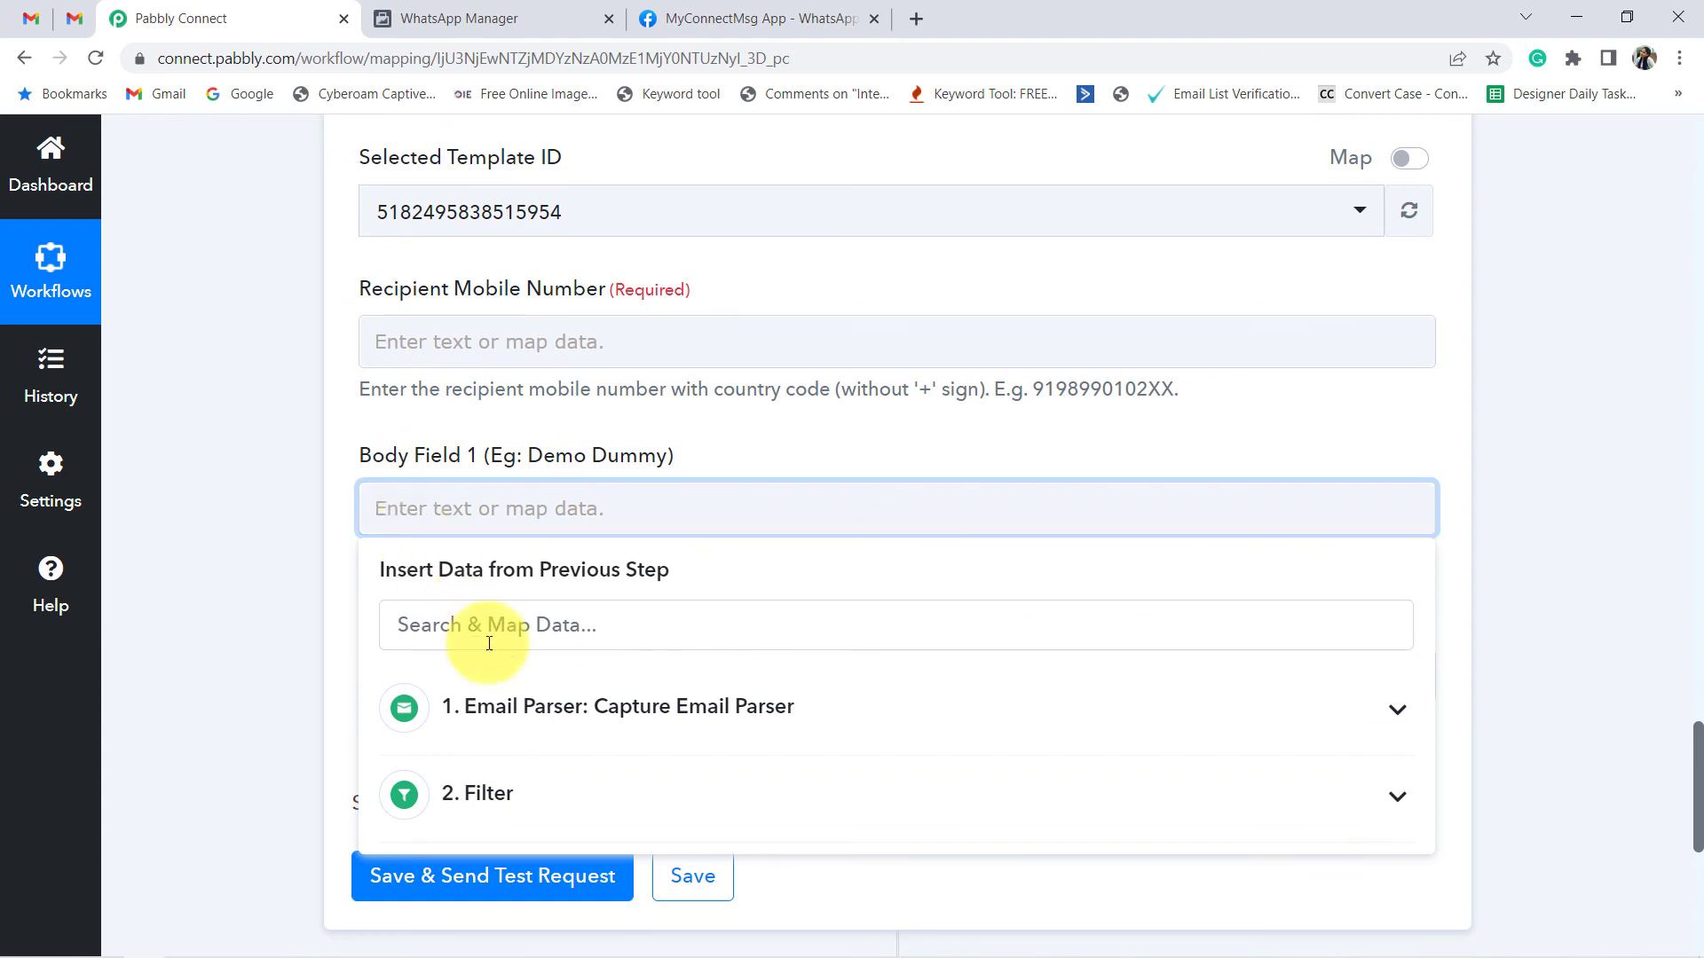
click(525, 726)
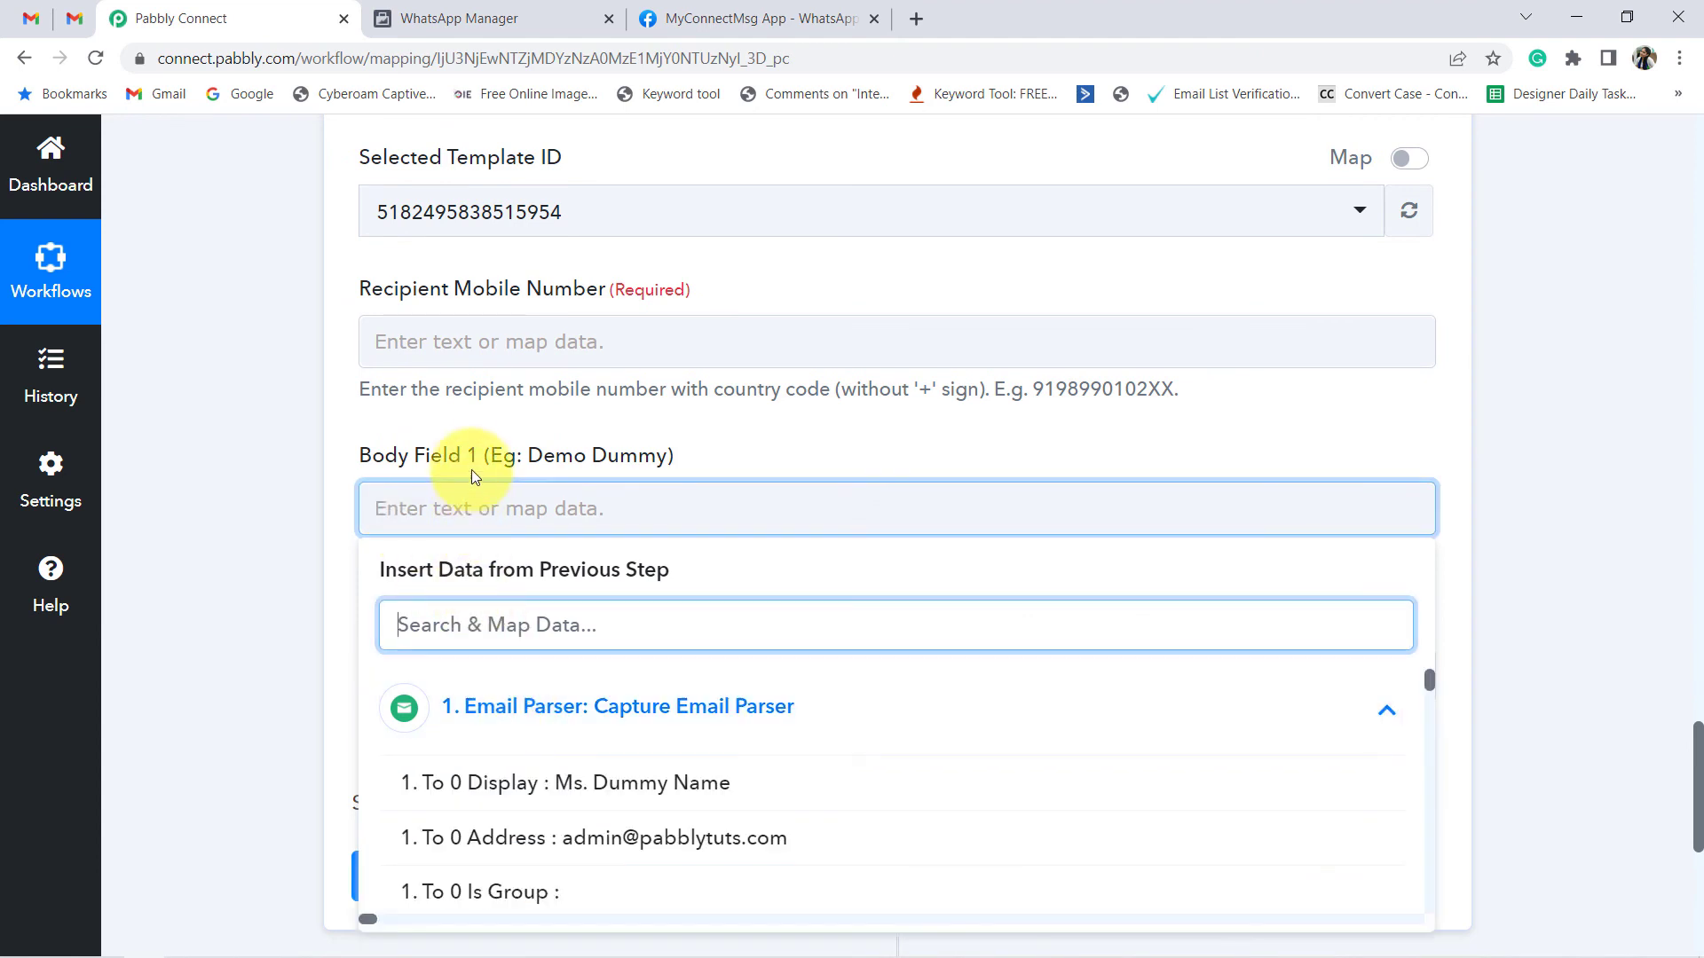
text(name)
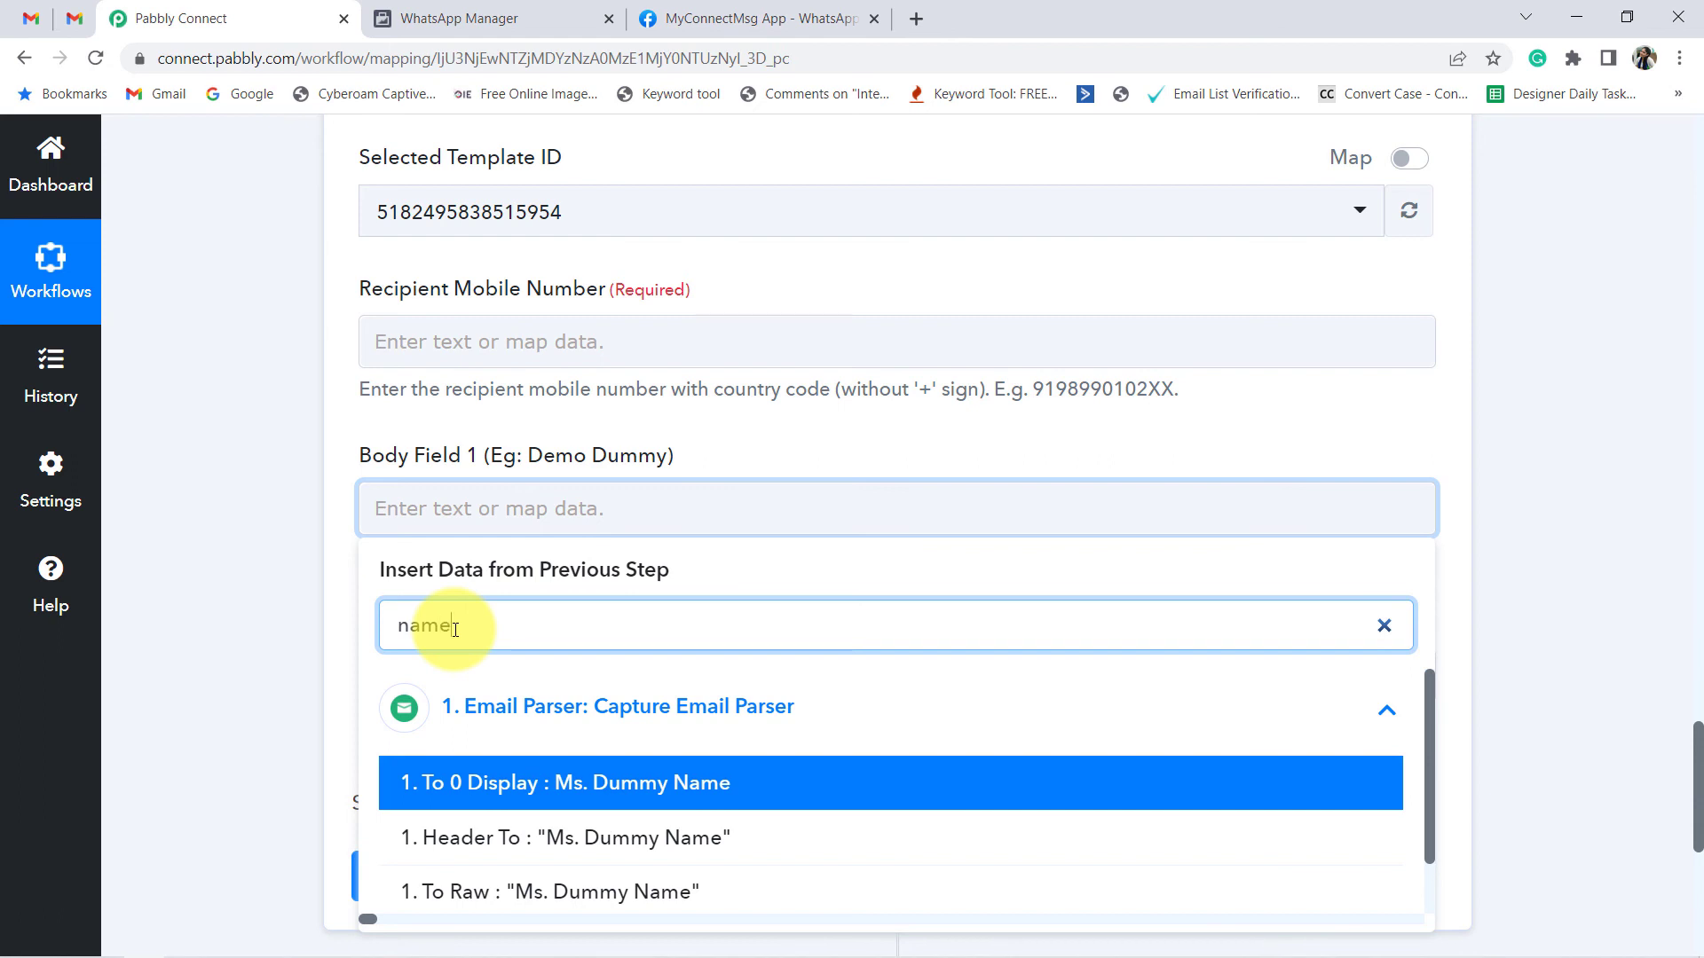
click(590, 792)
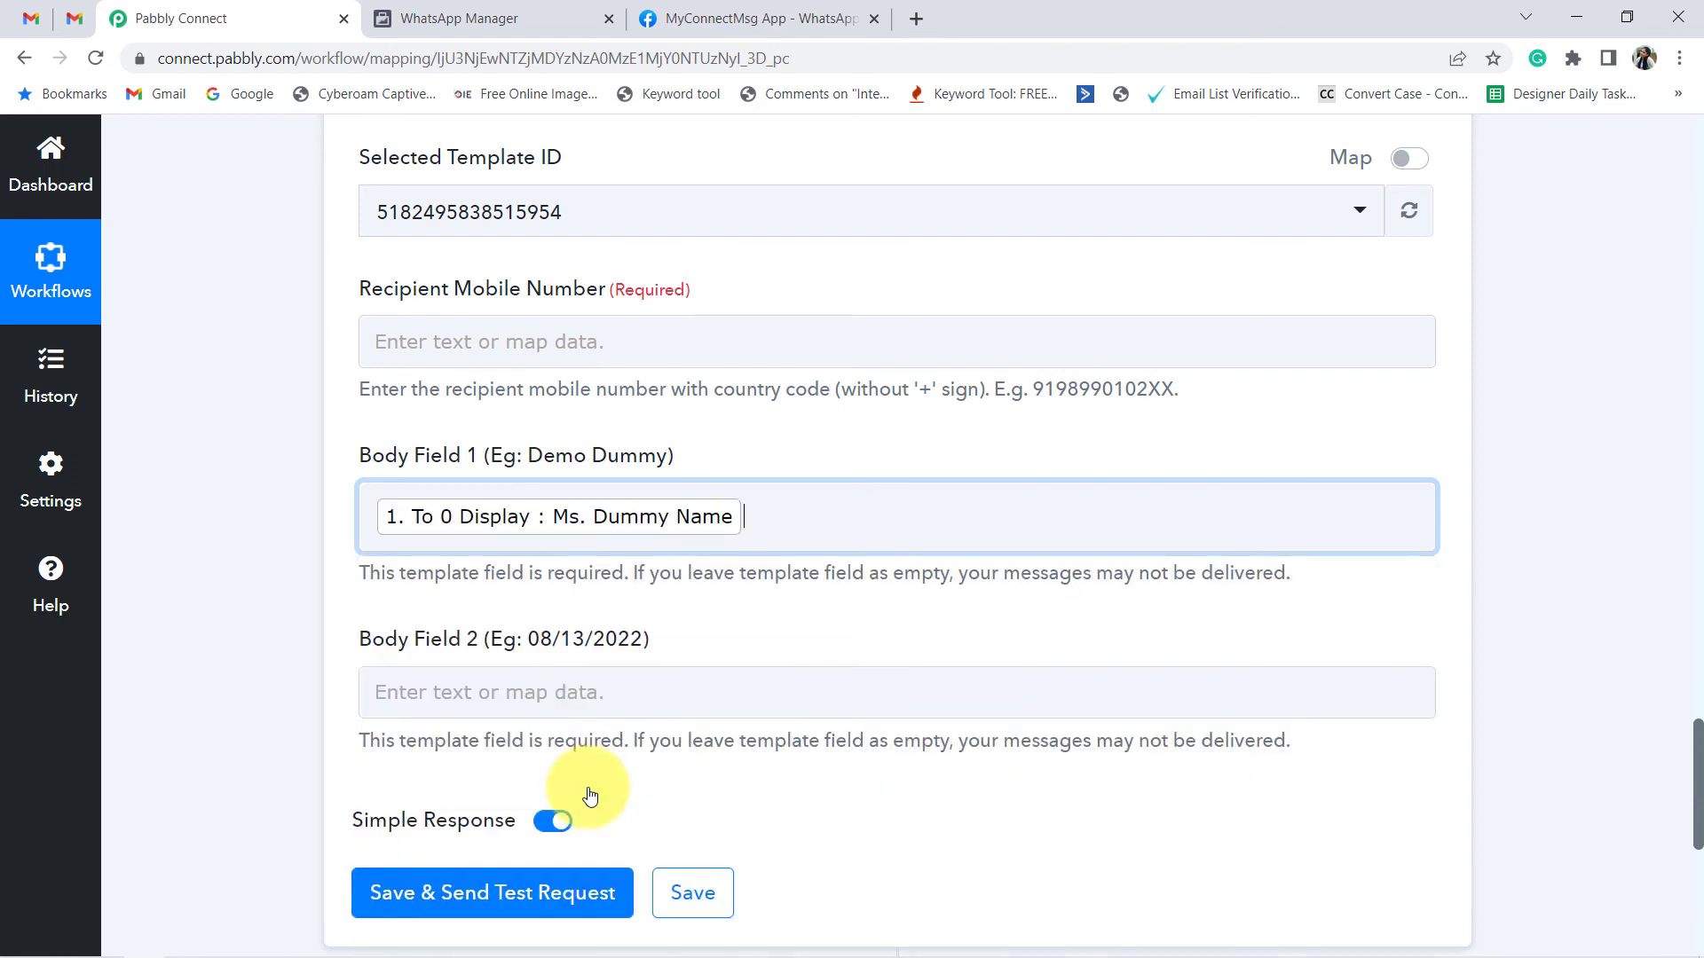
click(316, 598)
scroll(700, 525, up, 20)
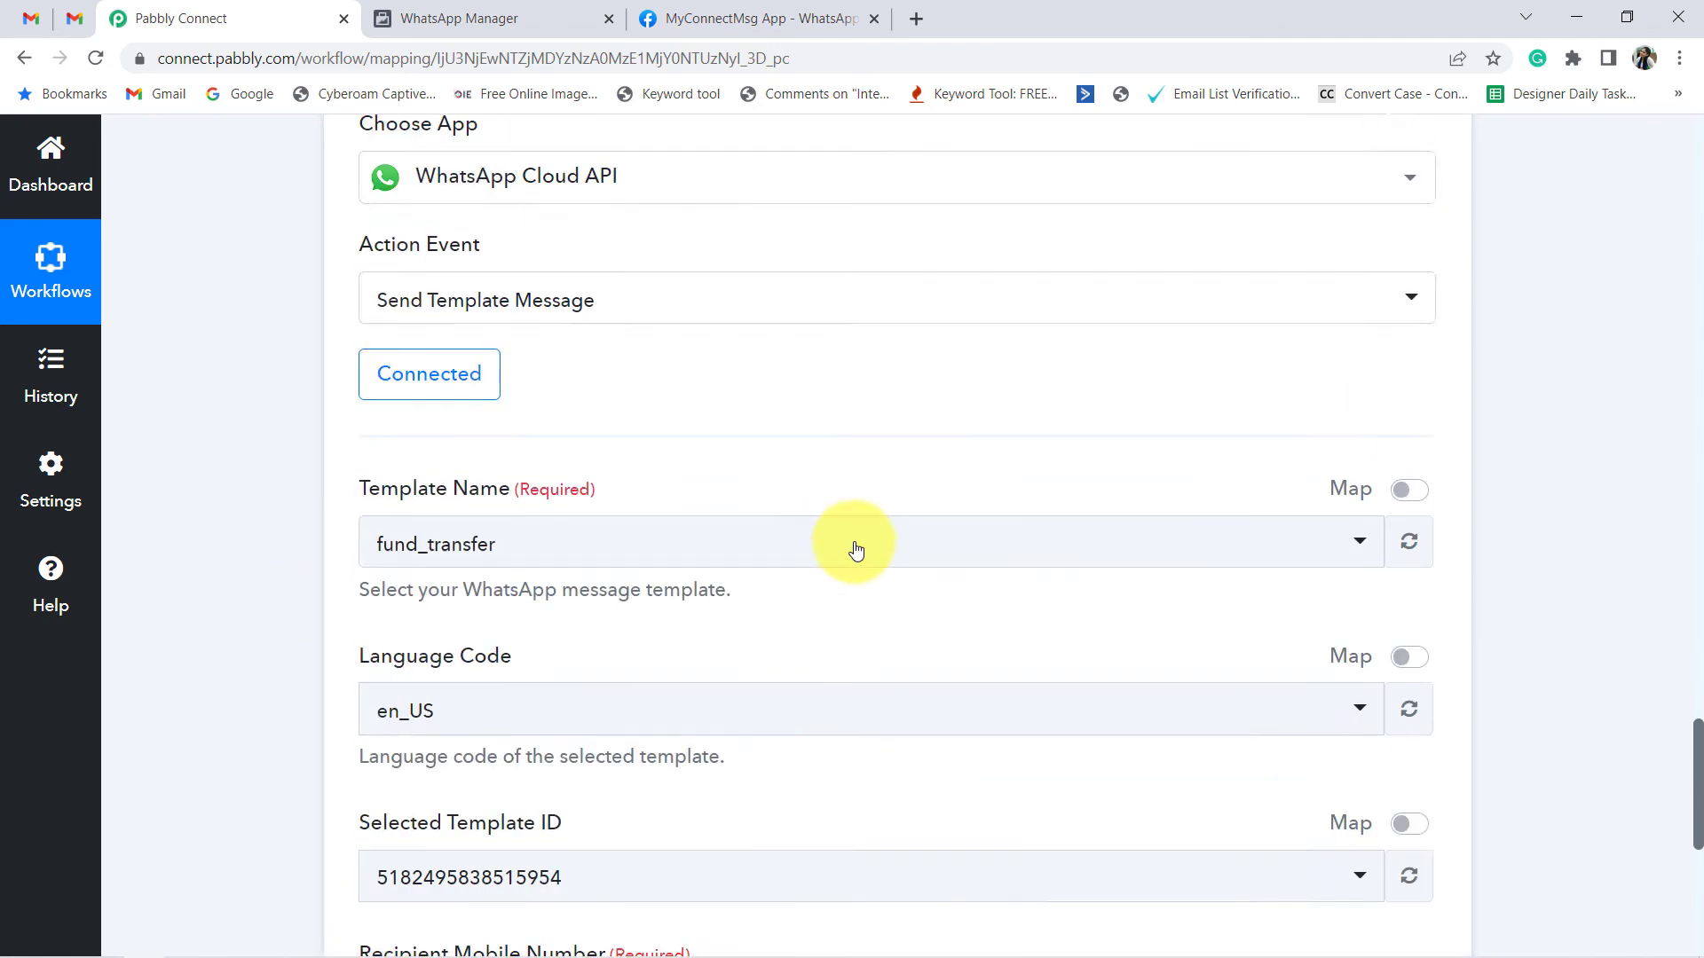
scroll(213, 652, down, 18)
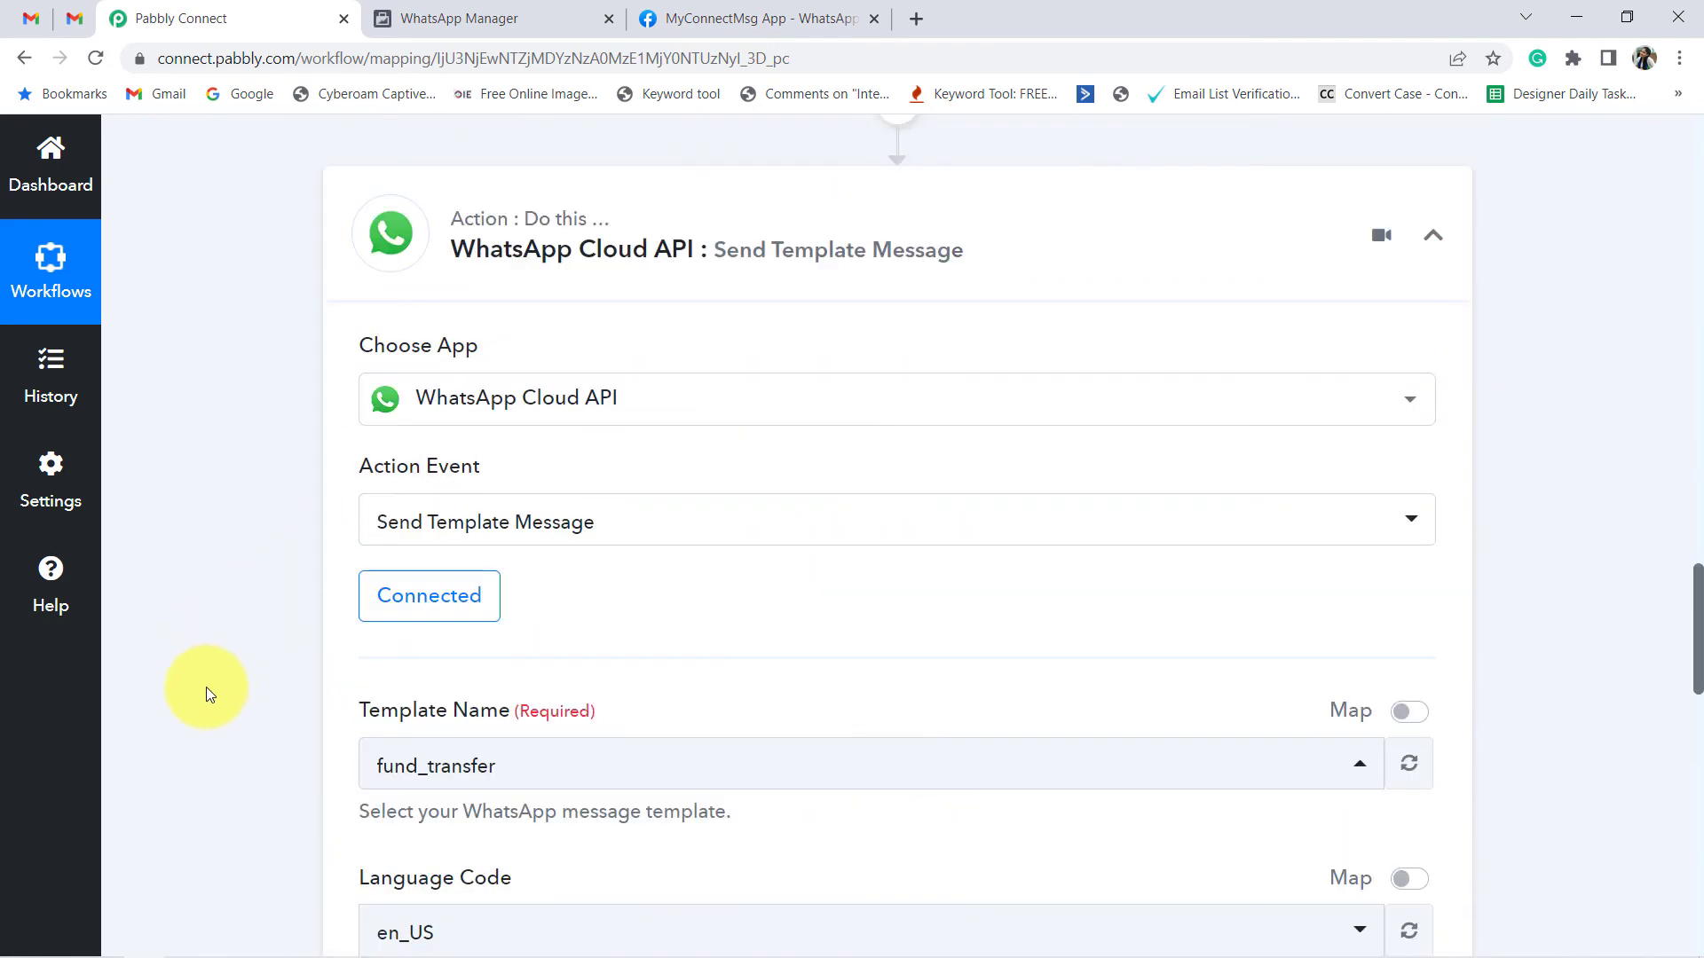
scroll(153, 559, up, 10)
scroll(266, 529, up, 15)
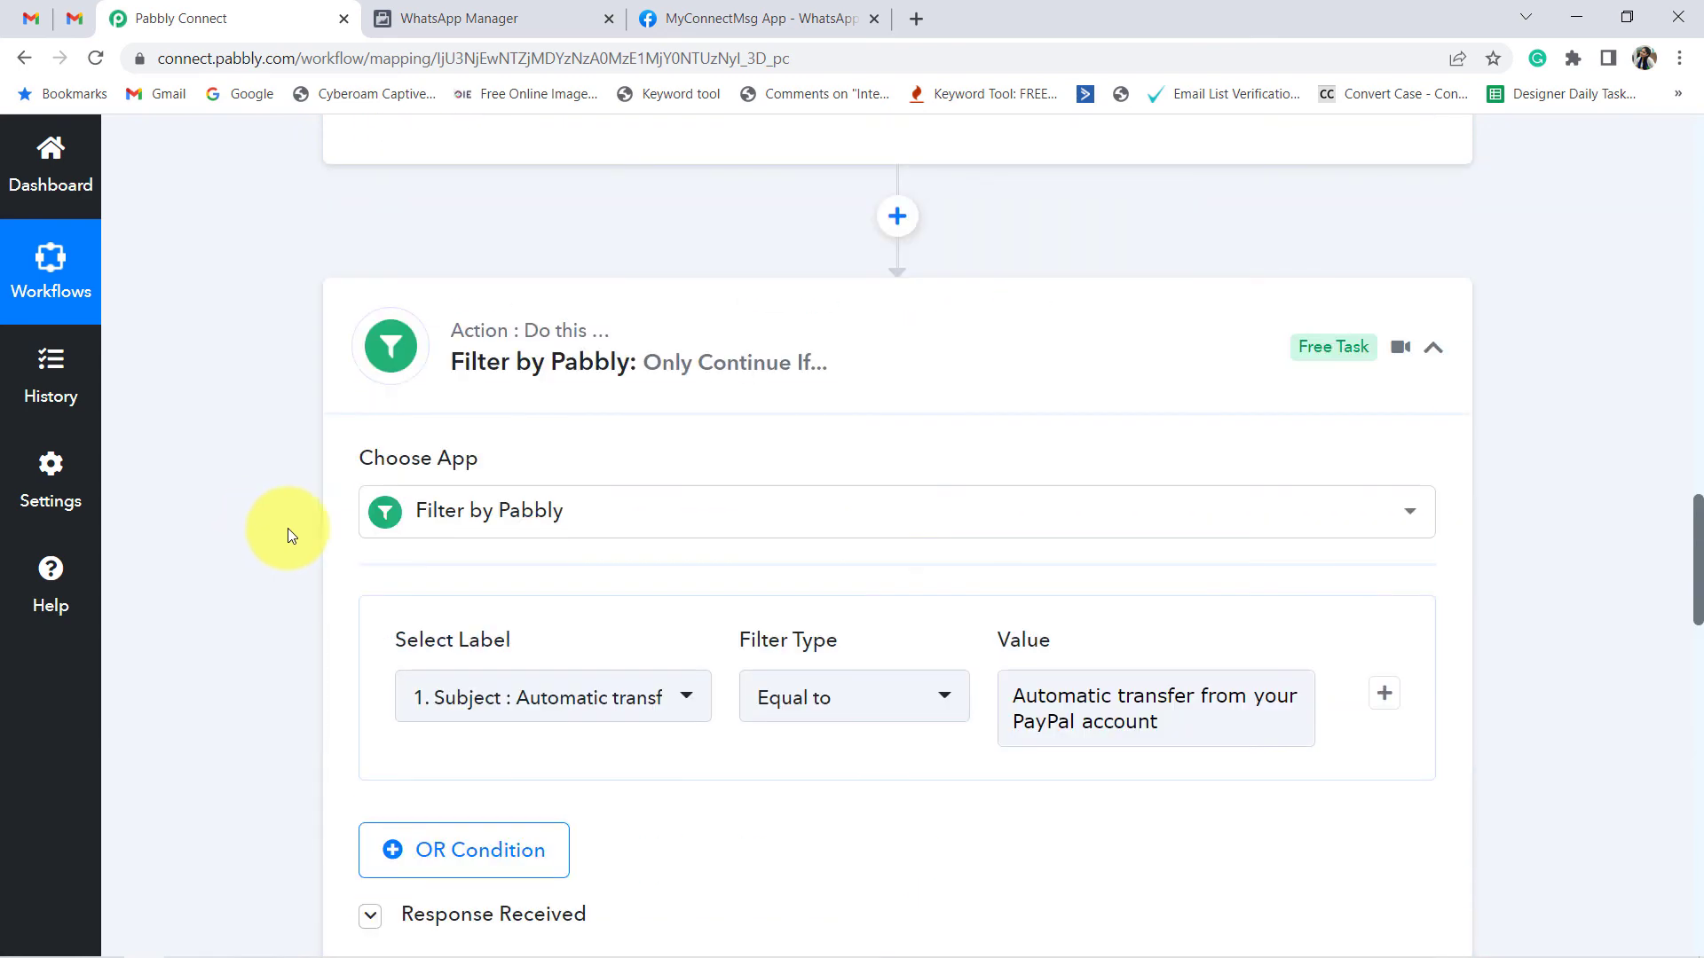
scroll(543, 531, up, 15)
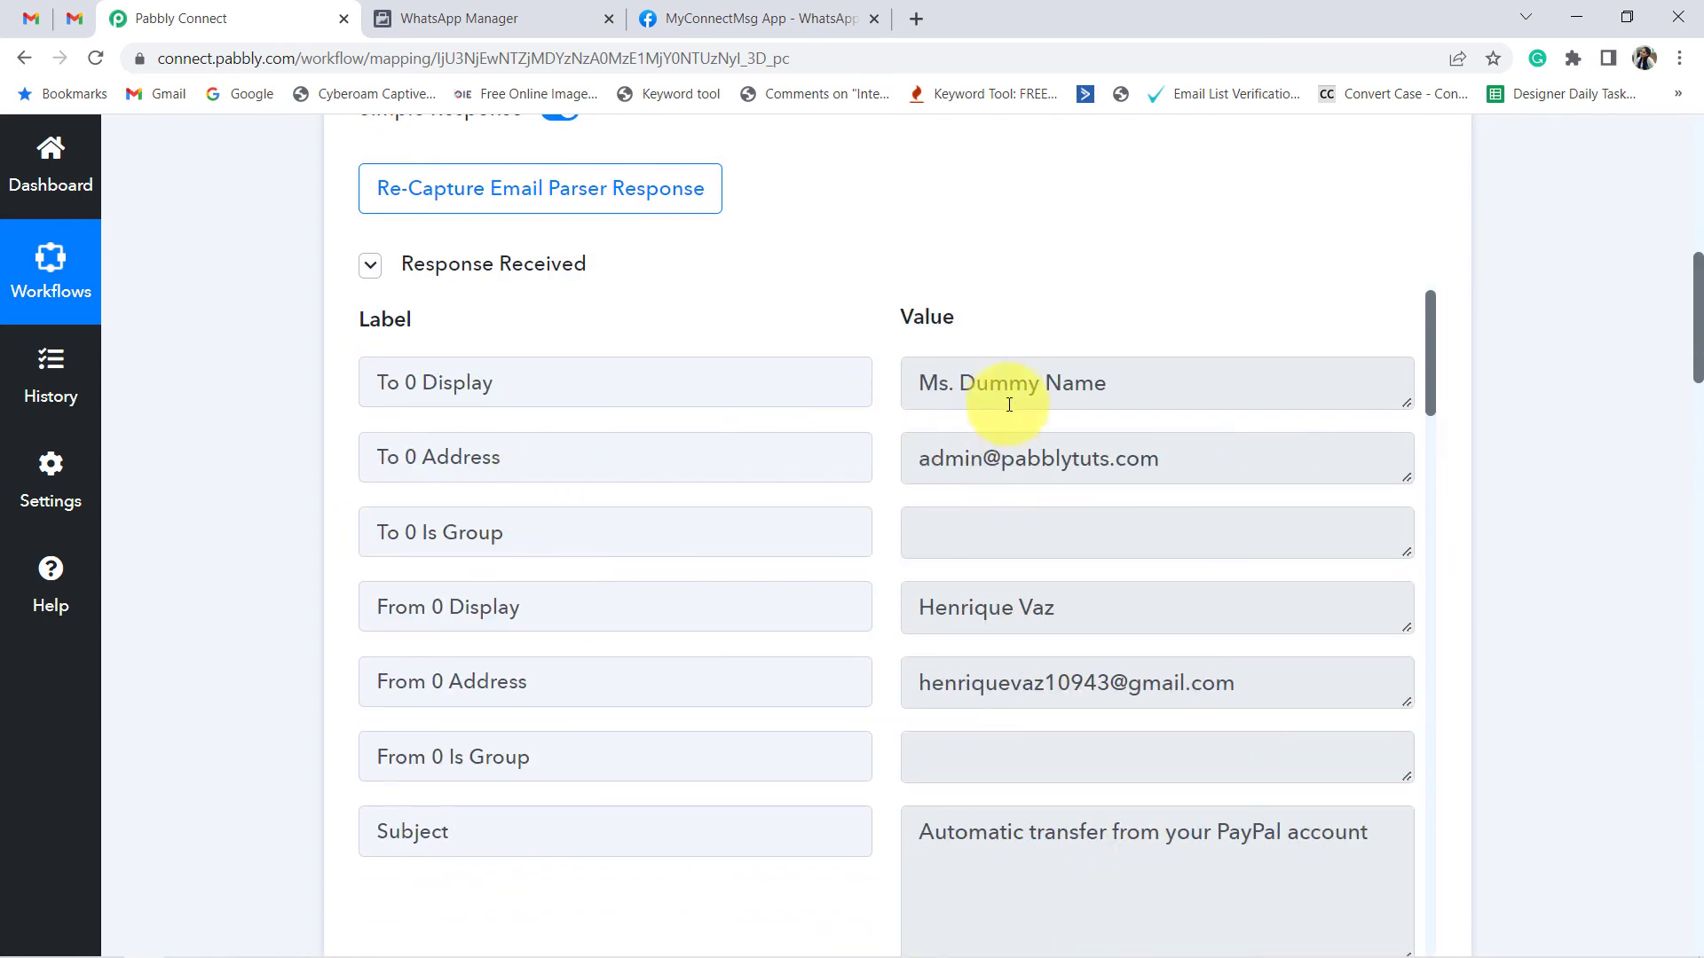
drag(1009, 405, 918, 383)
drag(1040, 458, 929, 458)
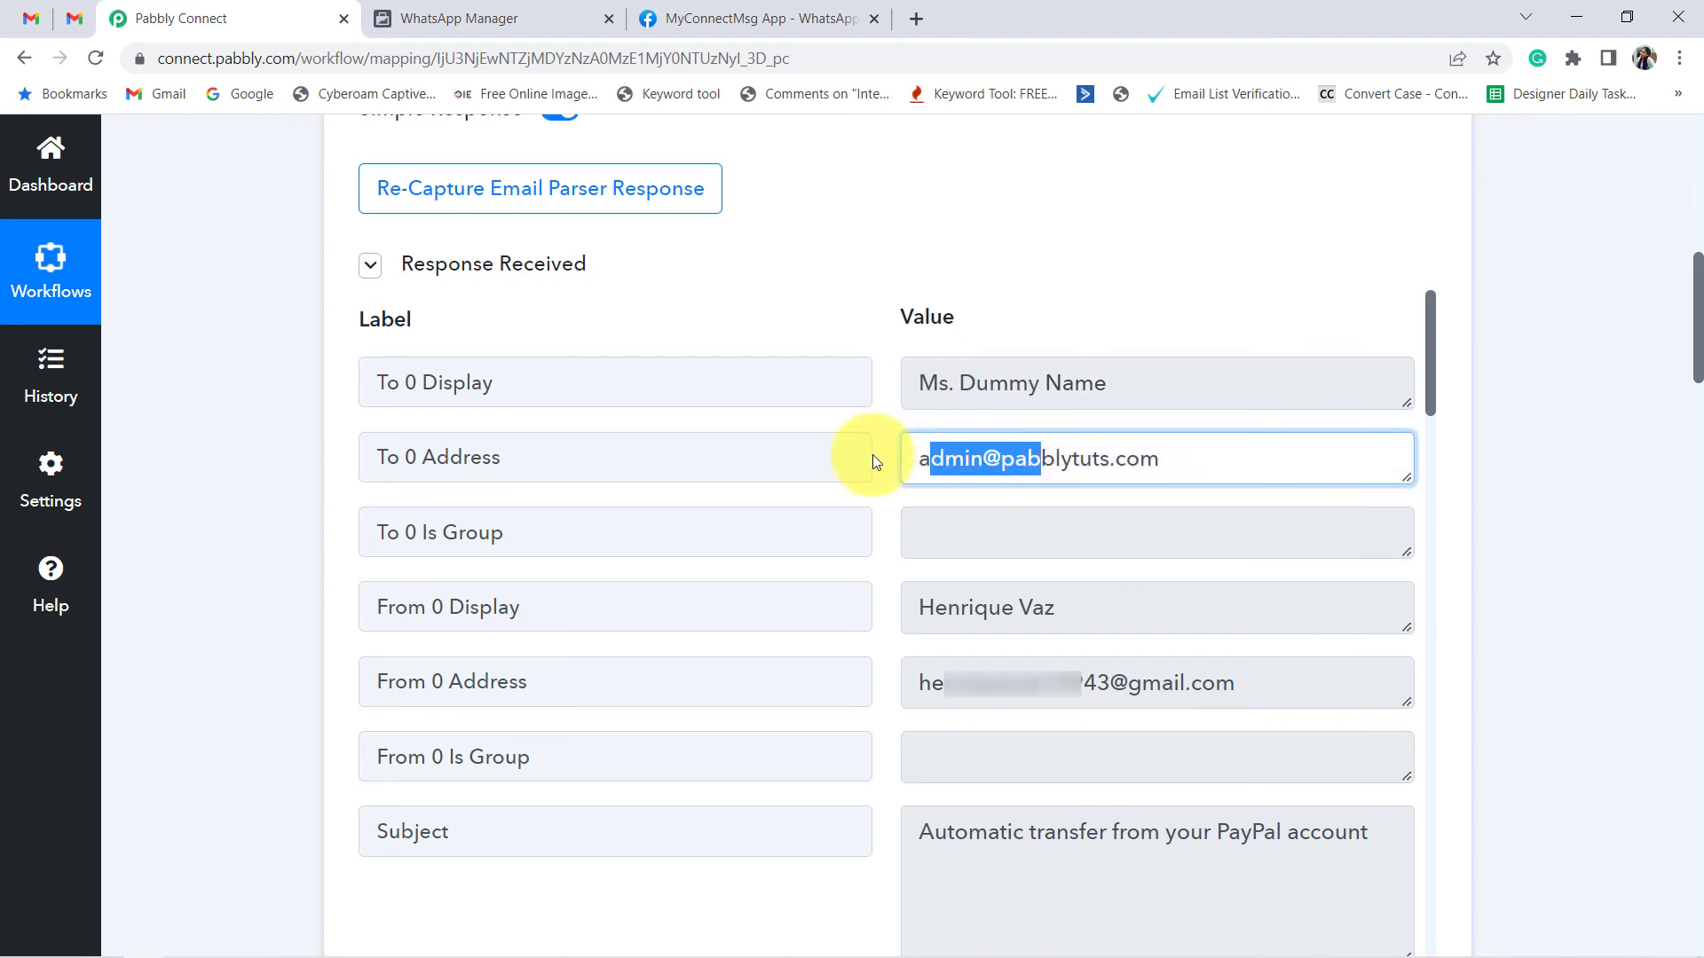
click(247, 642)
scroll(232, 659, down, 20)
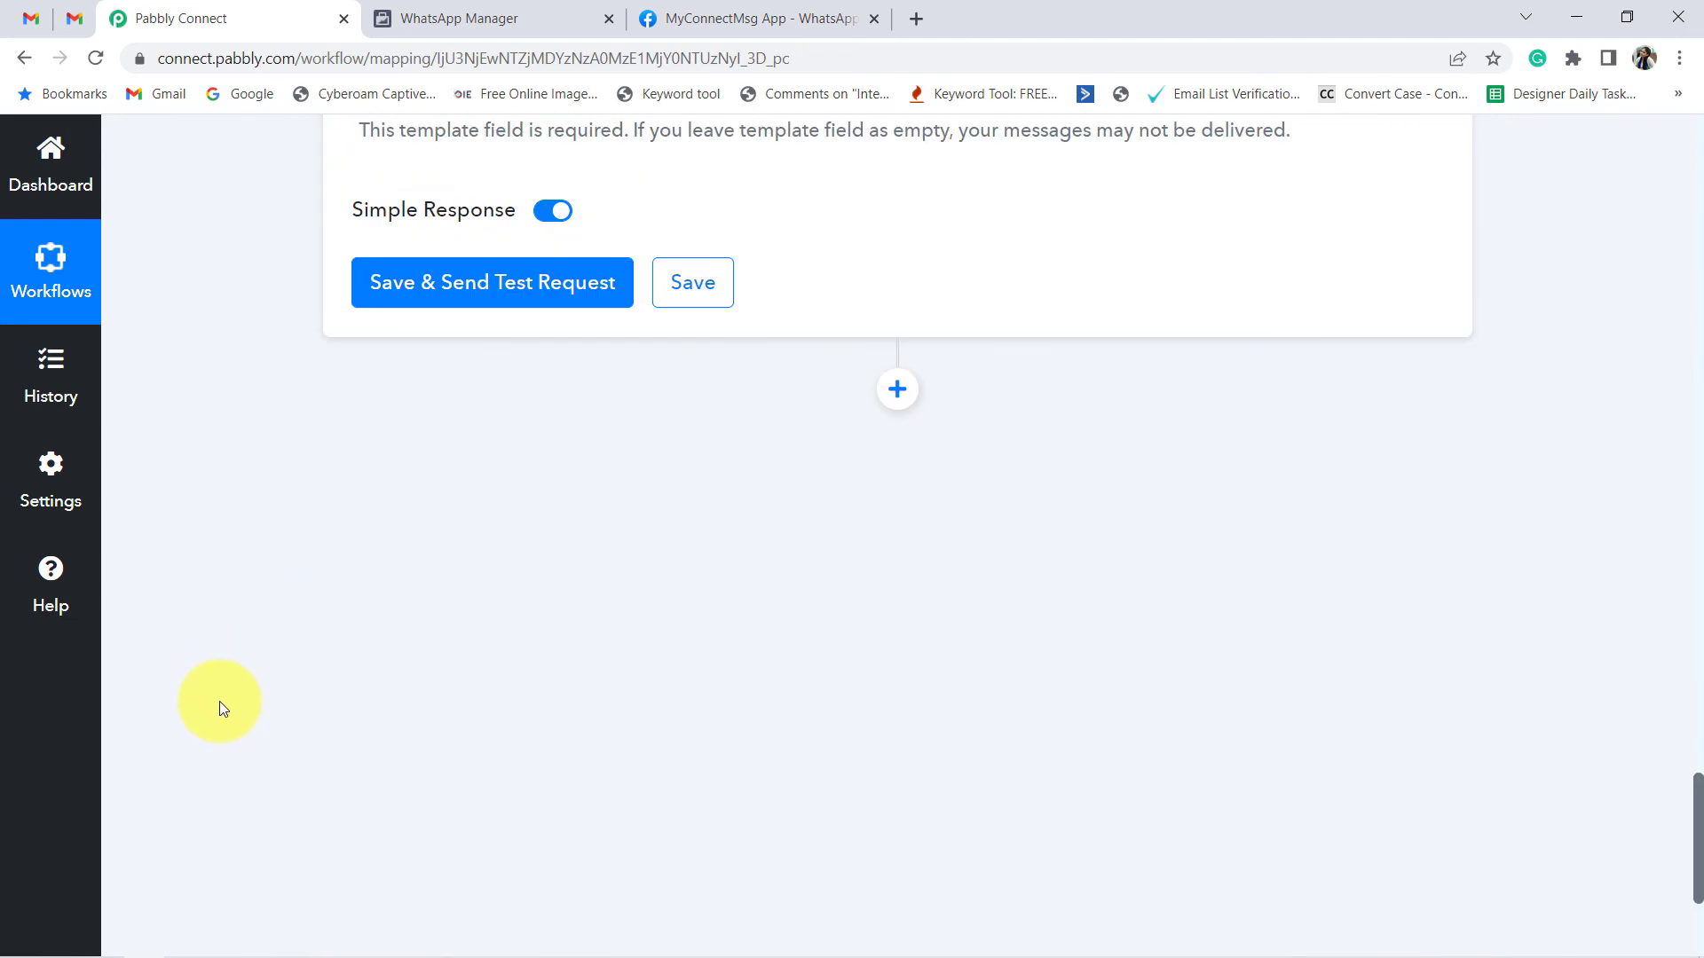
scroll(220, 701, up, 4)
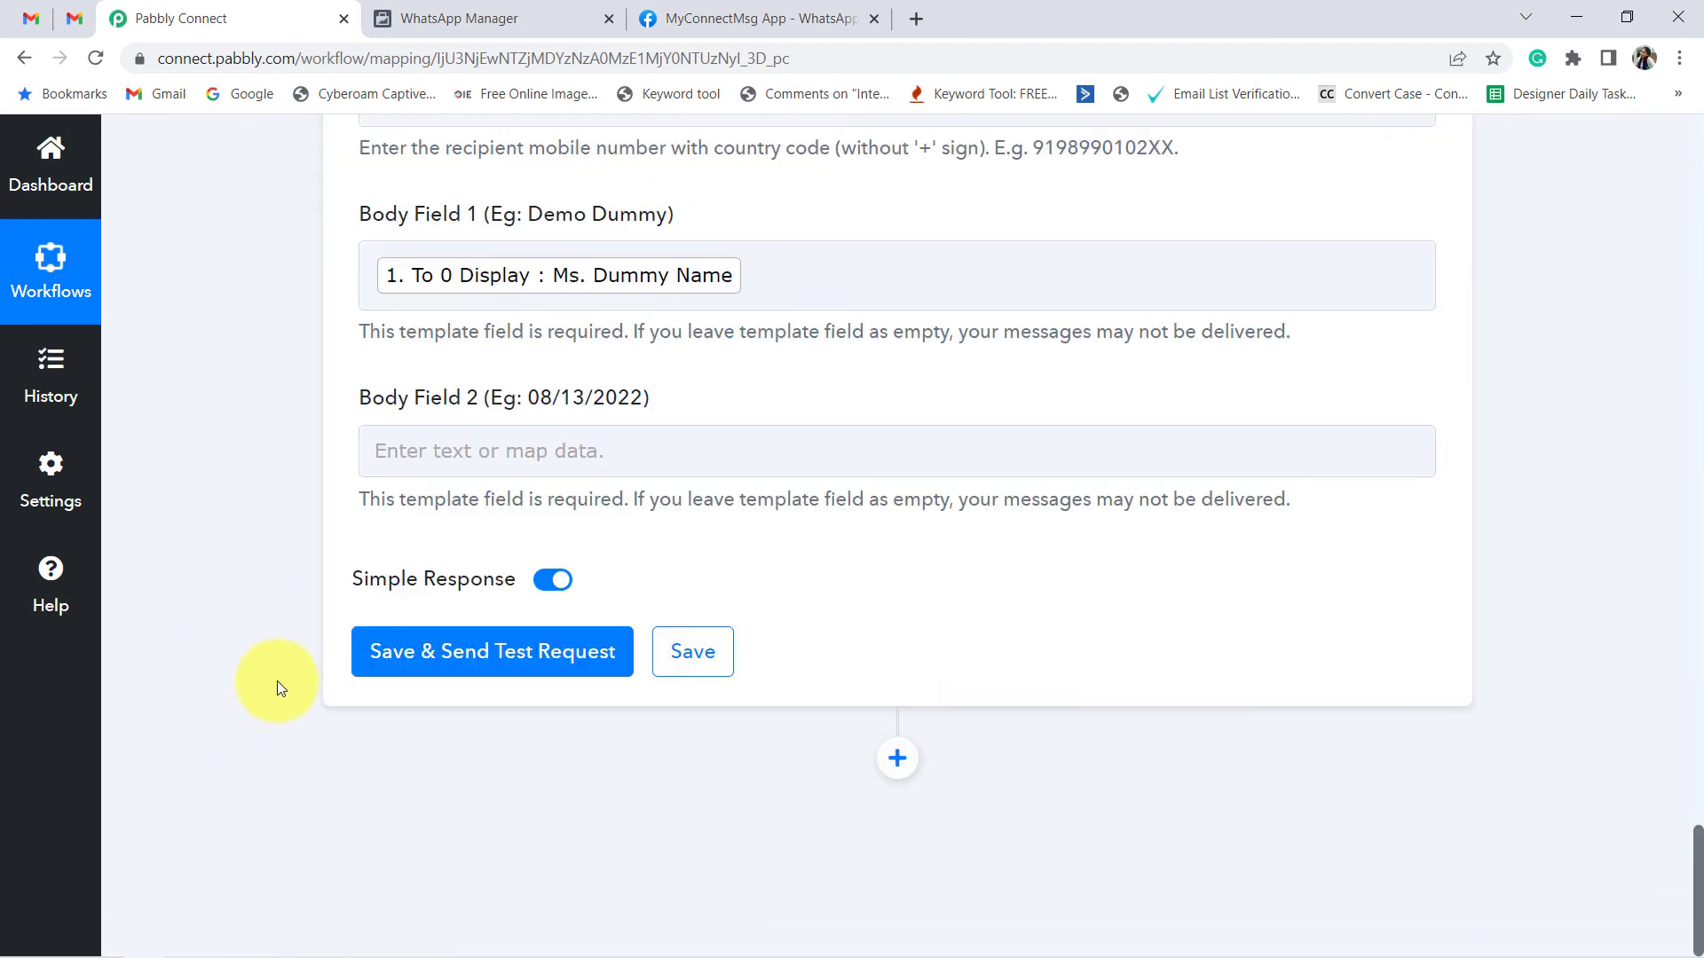
click(549, 9)
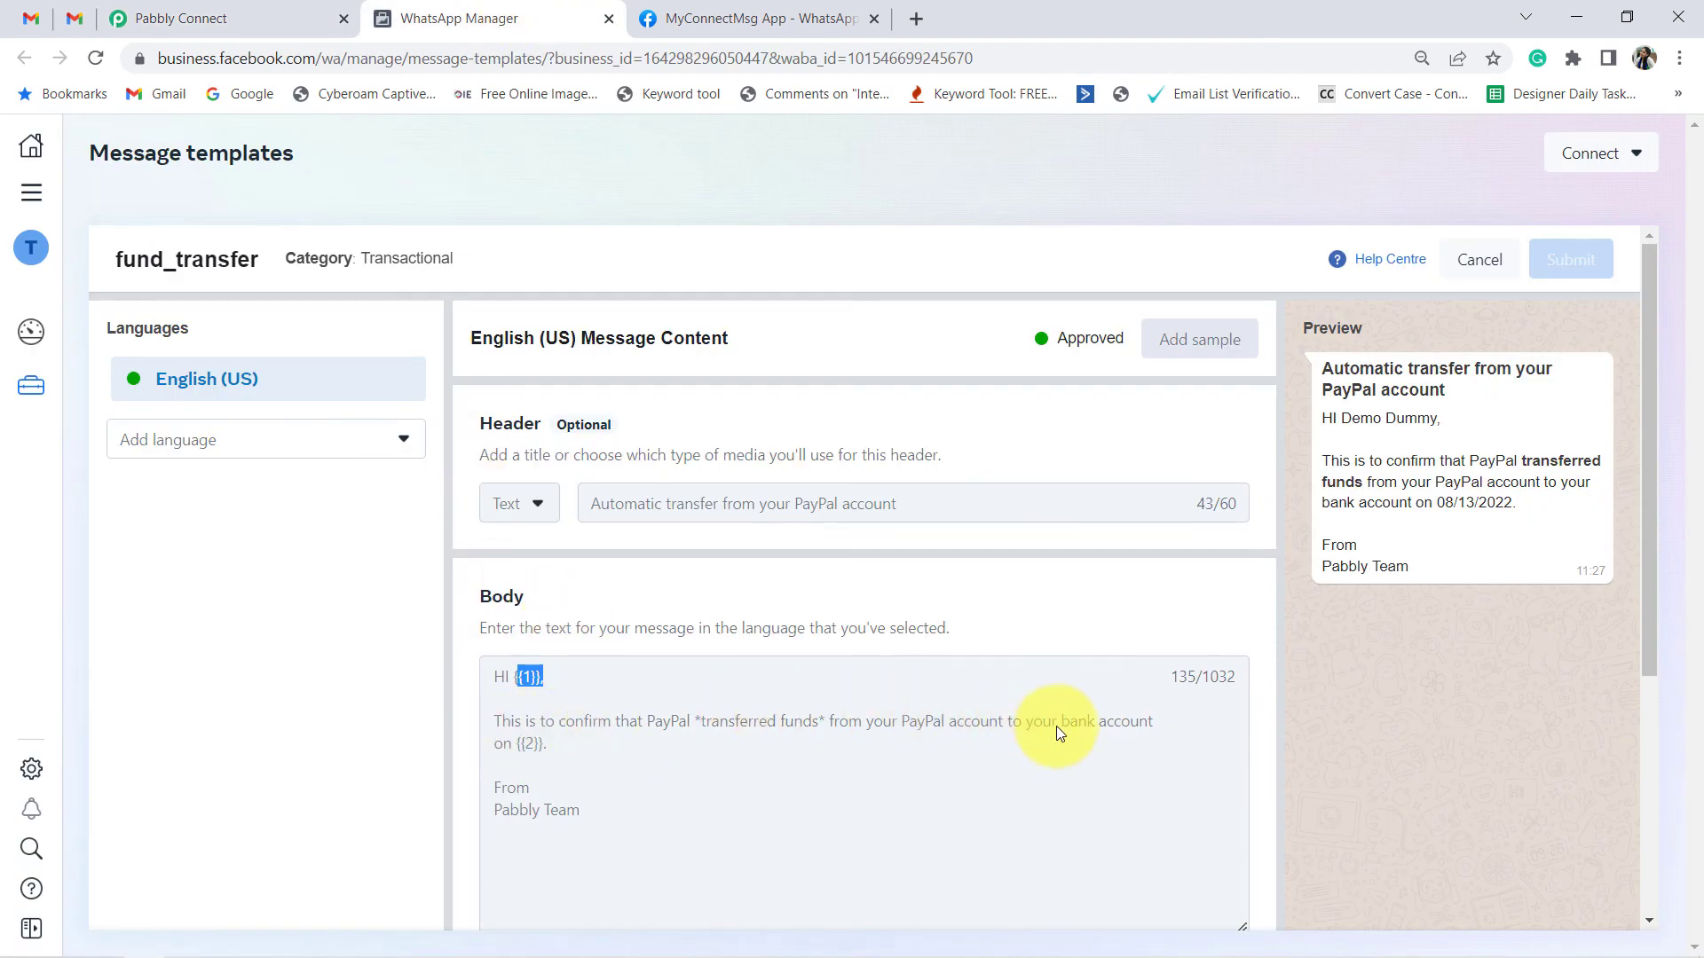
double_click(1495, 502)
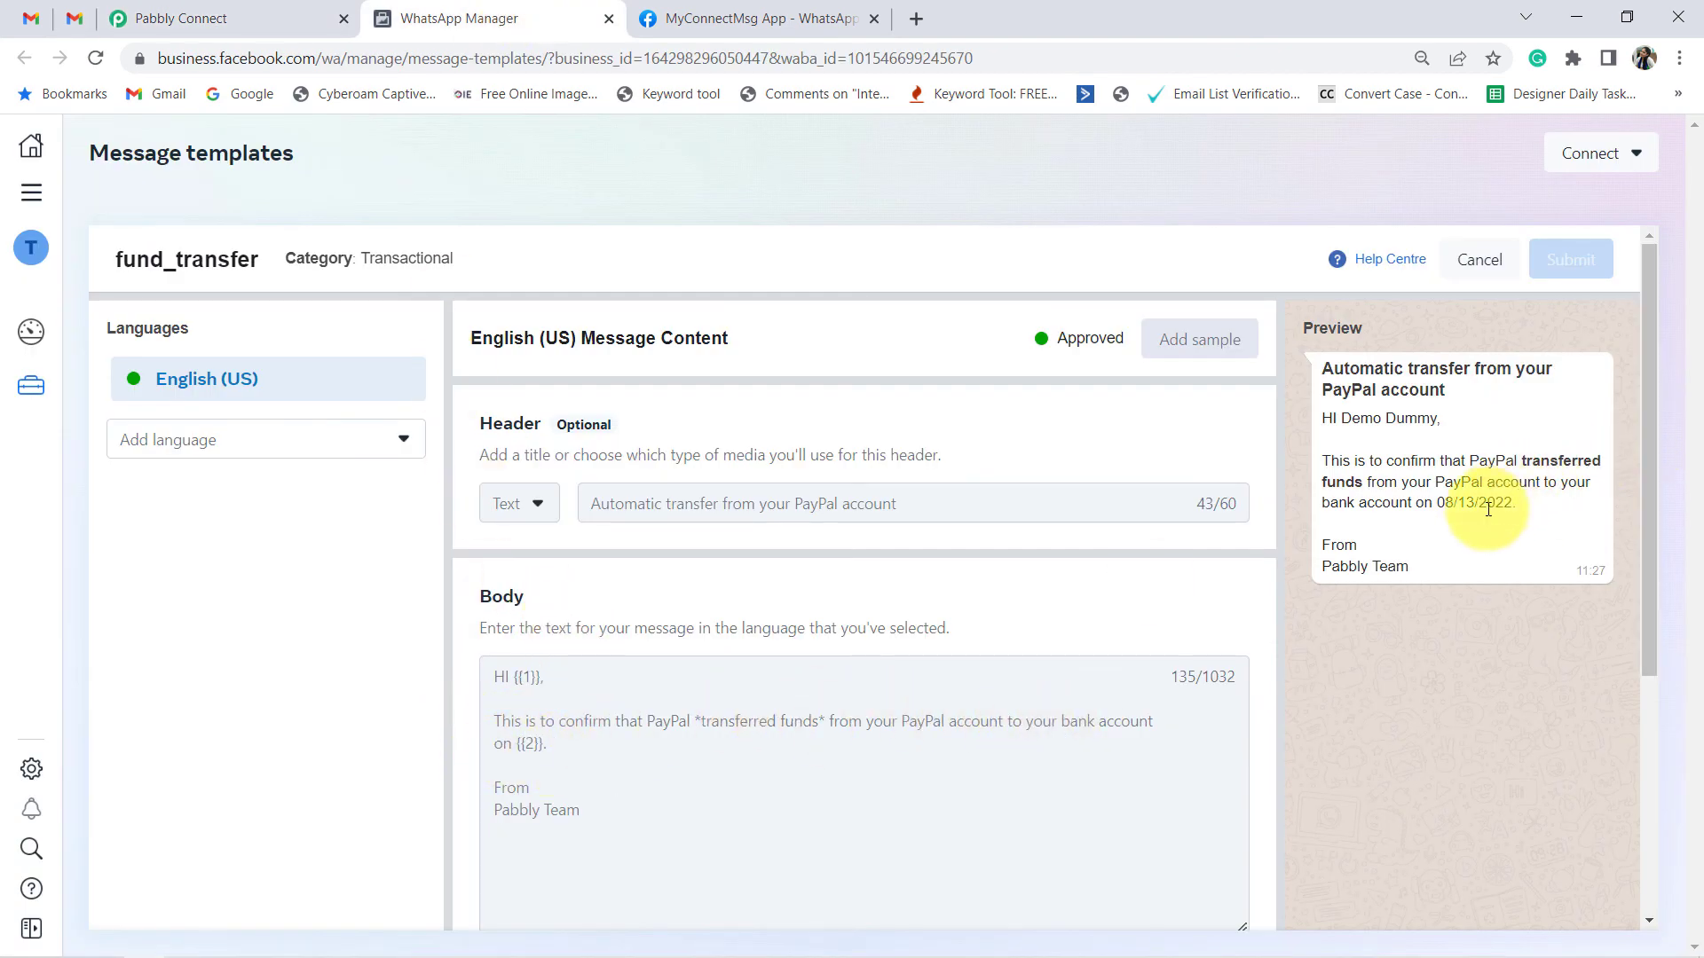
click(175, 12)
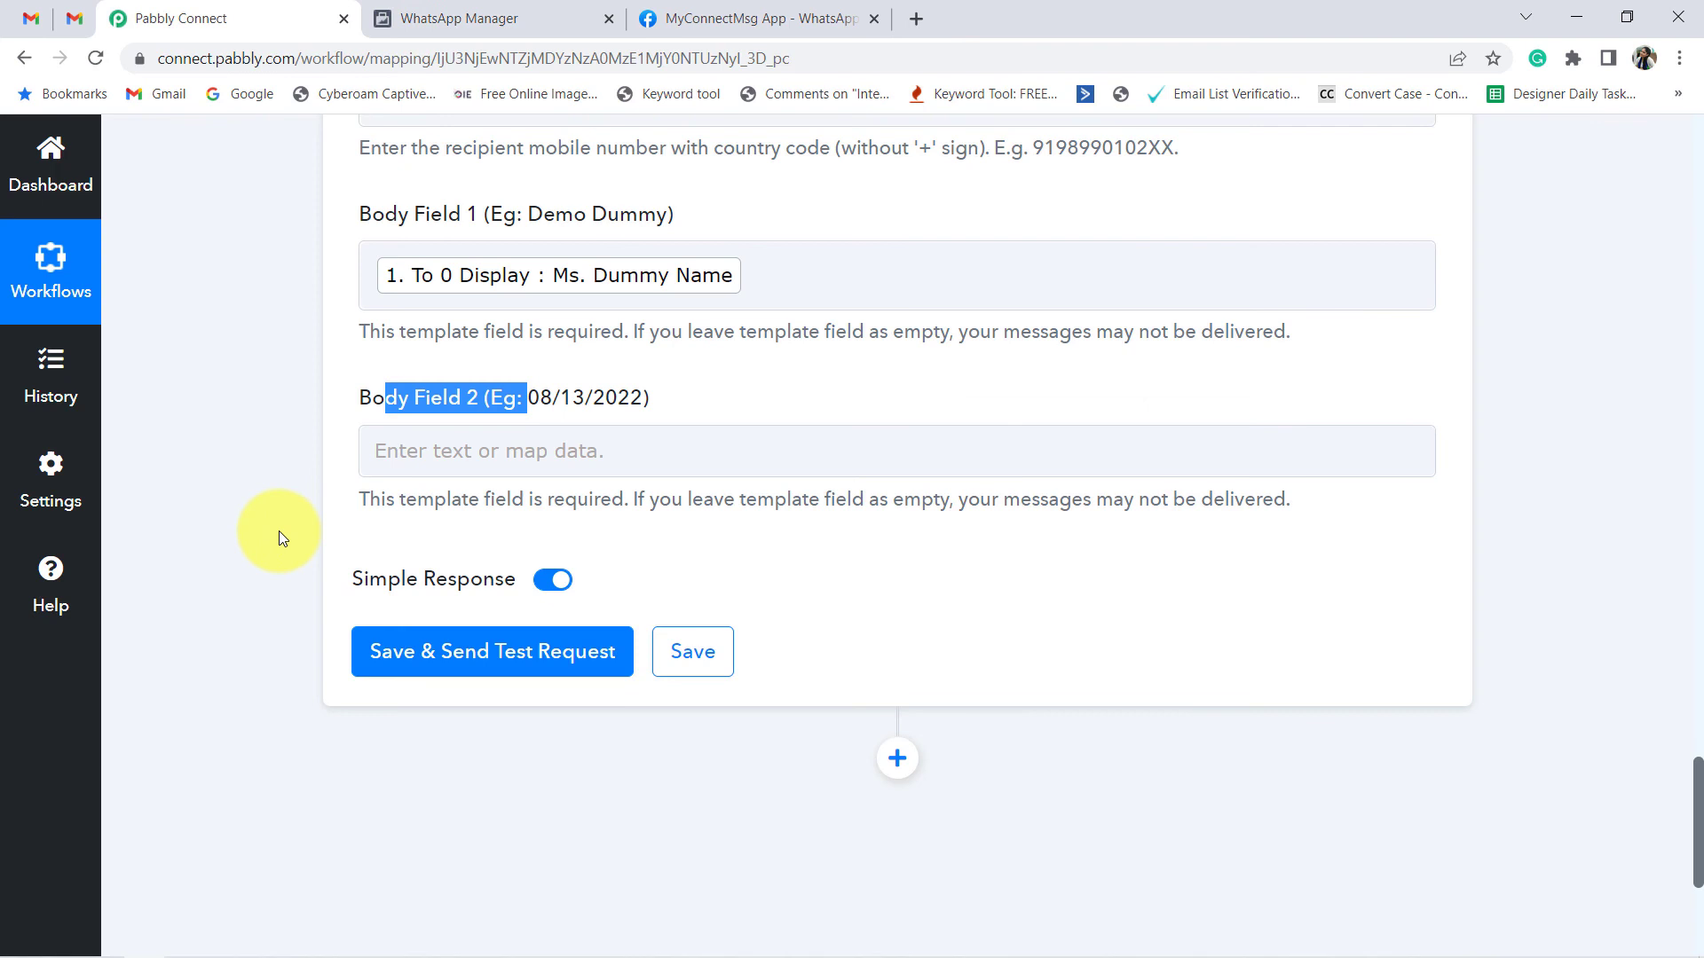
Map Body Field 2 to the Email Parser's Header Date, found by searching 'date'.
click(454, 450)
click(453, 568)
text(date)
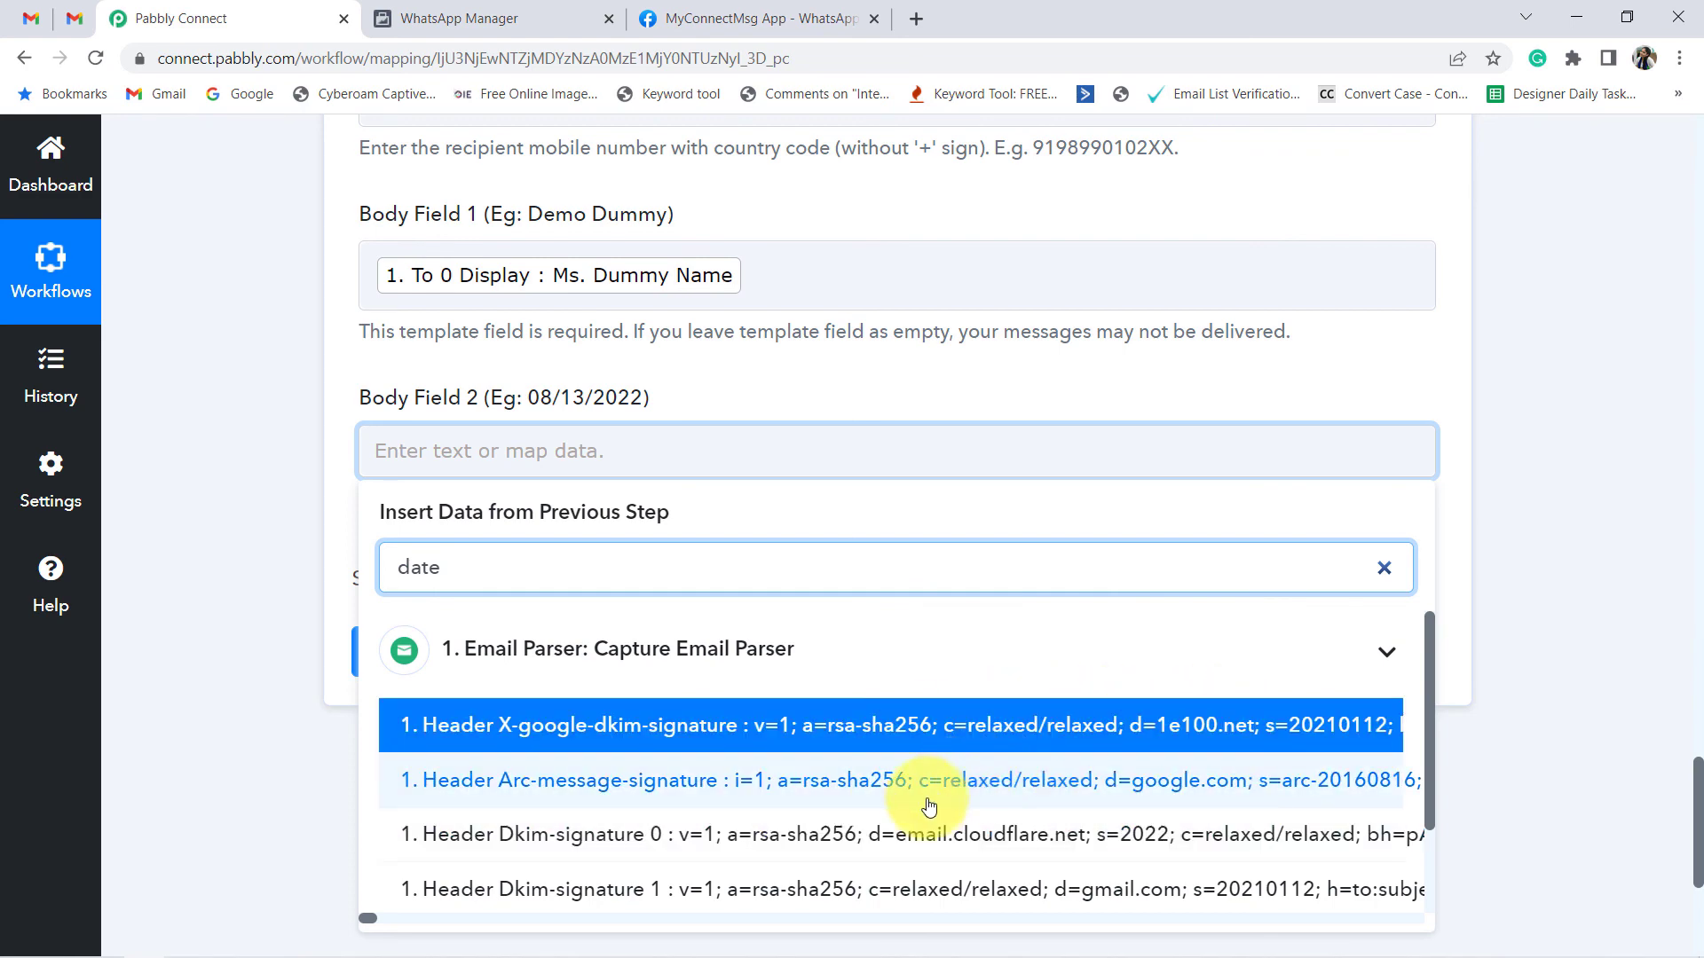
scroll(781, 839, down, 1)
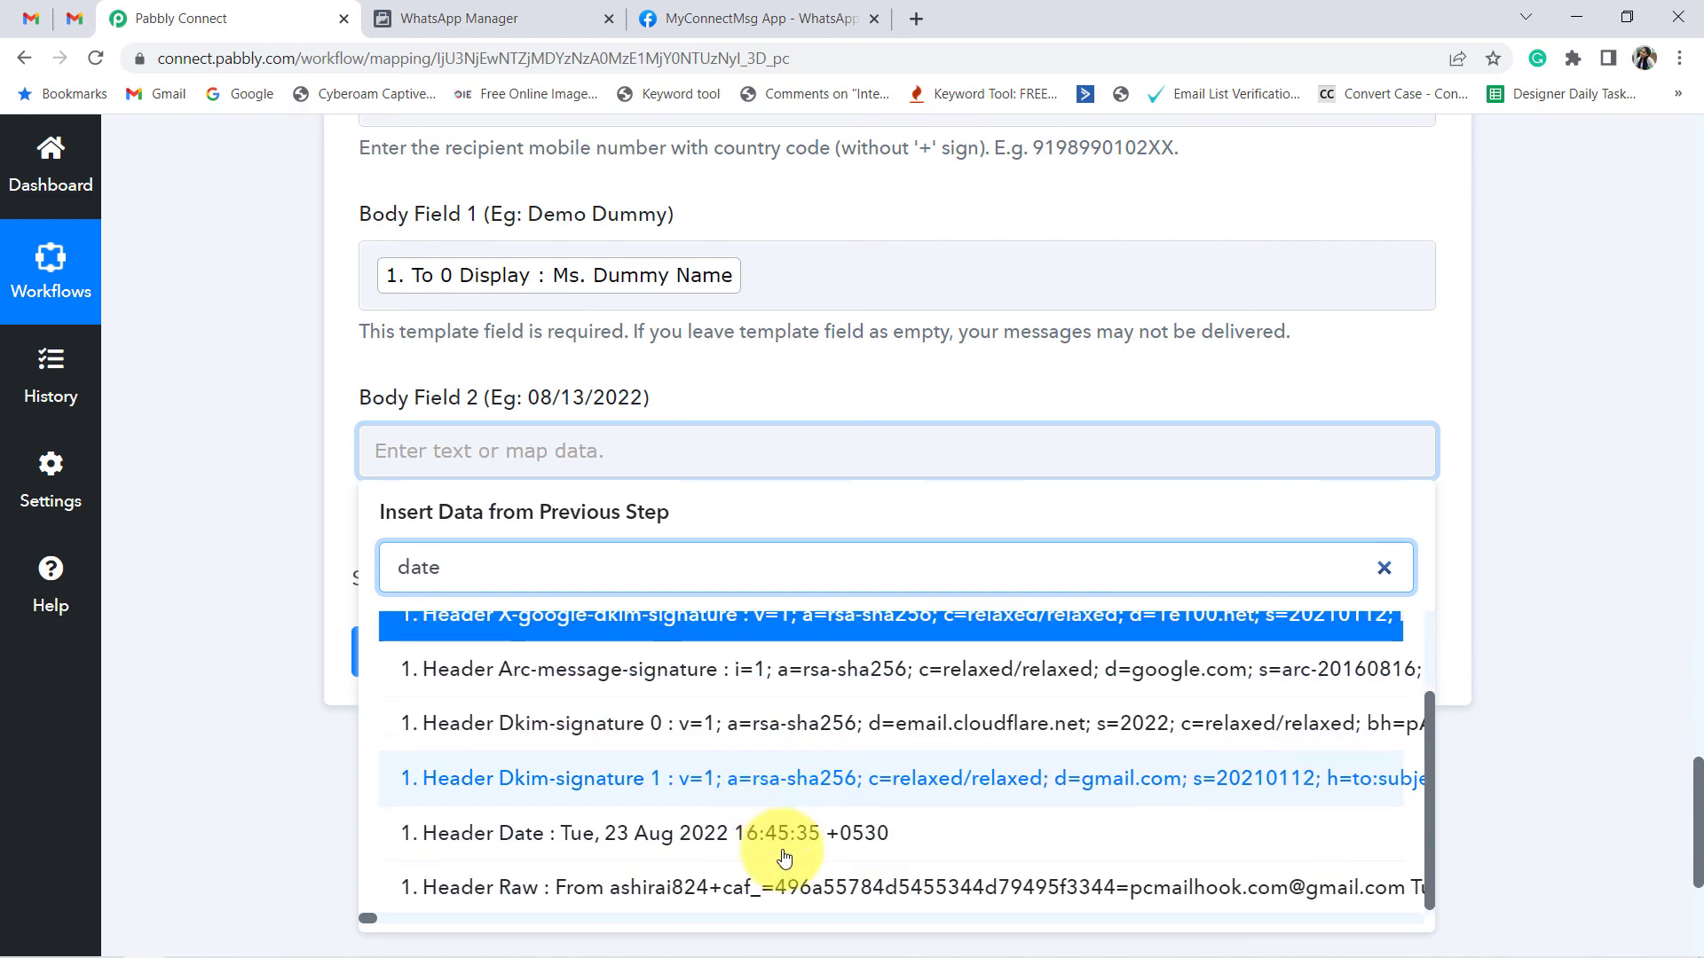
click(590, 839)
click(259, 640)
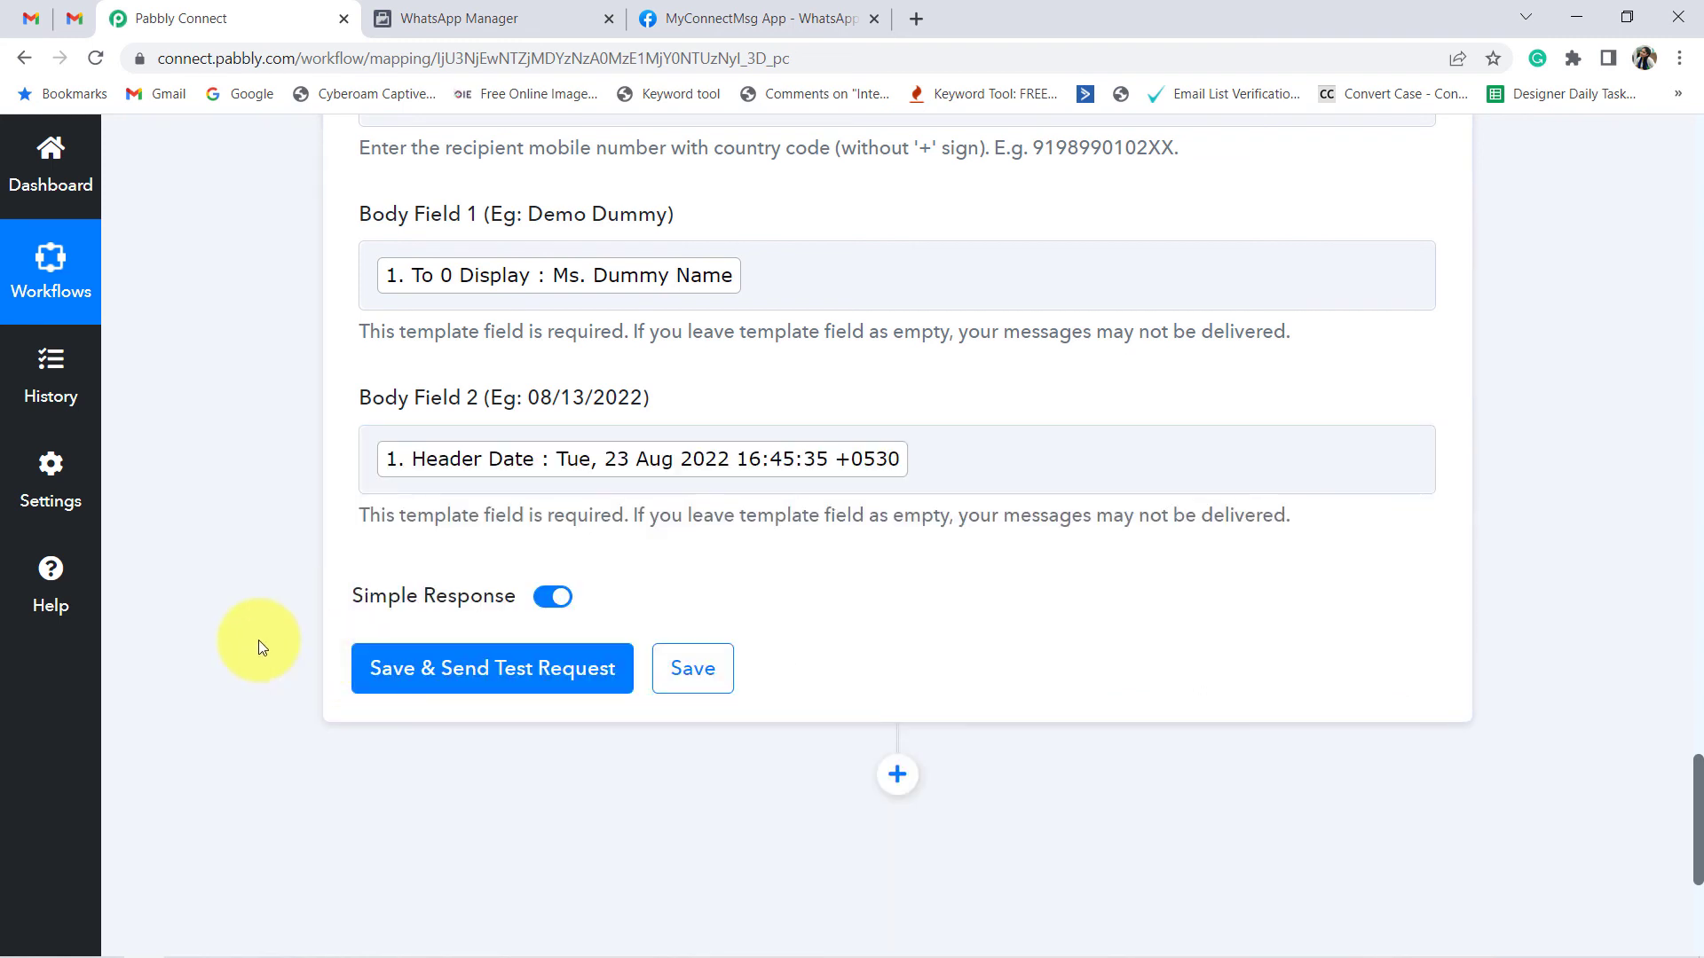
scroll(258, 641, down, 1)
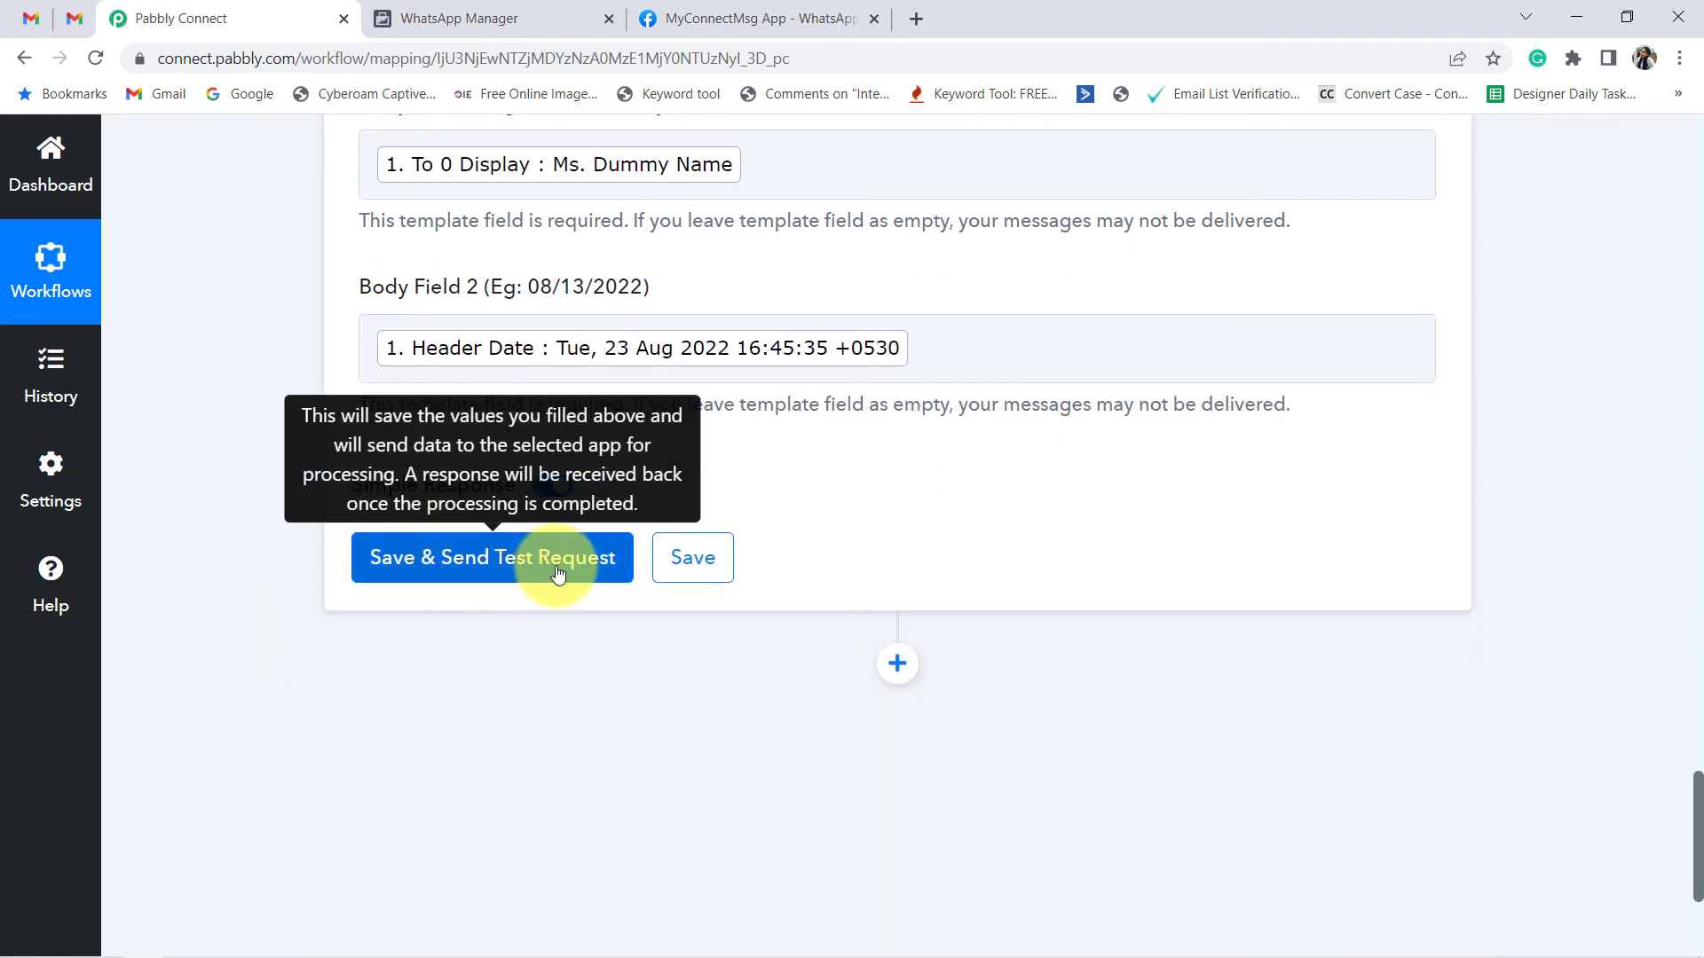
Open web.whatsapp.com in a new browser tab via a 'whatsapp' search.
key(ctrl+t)
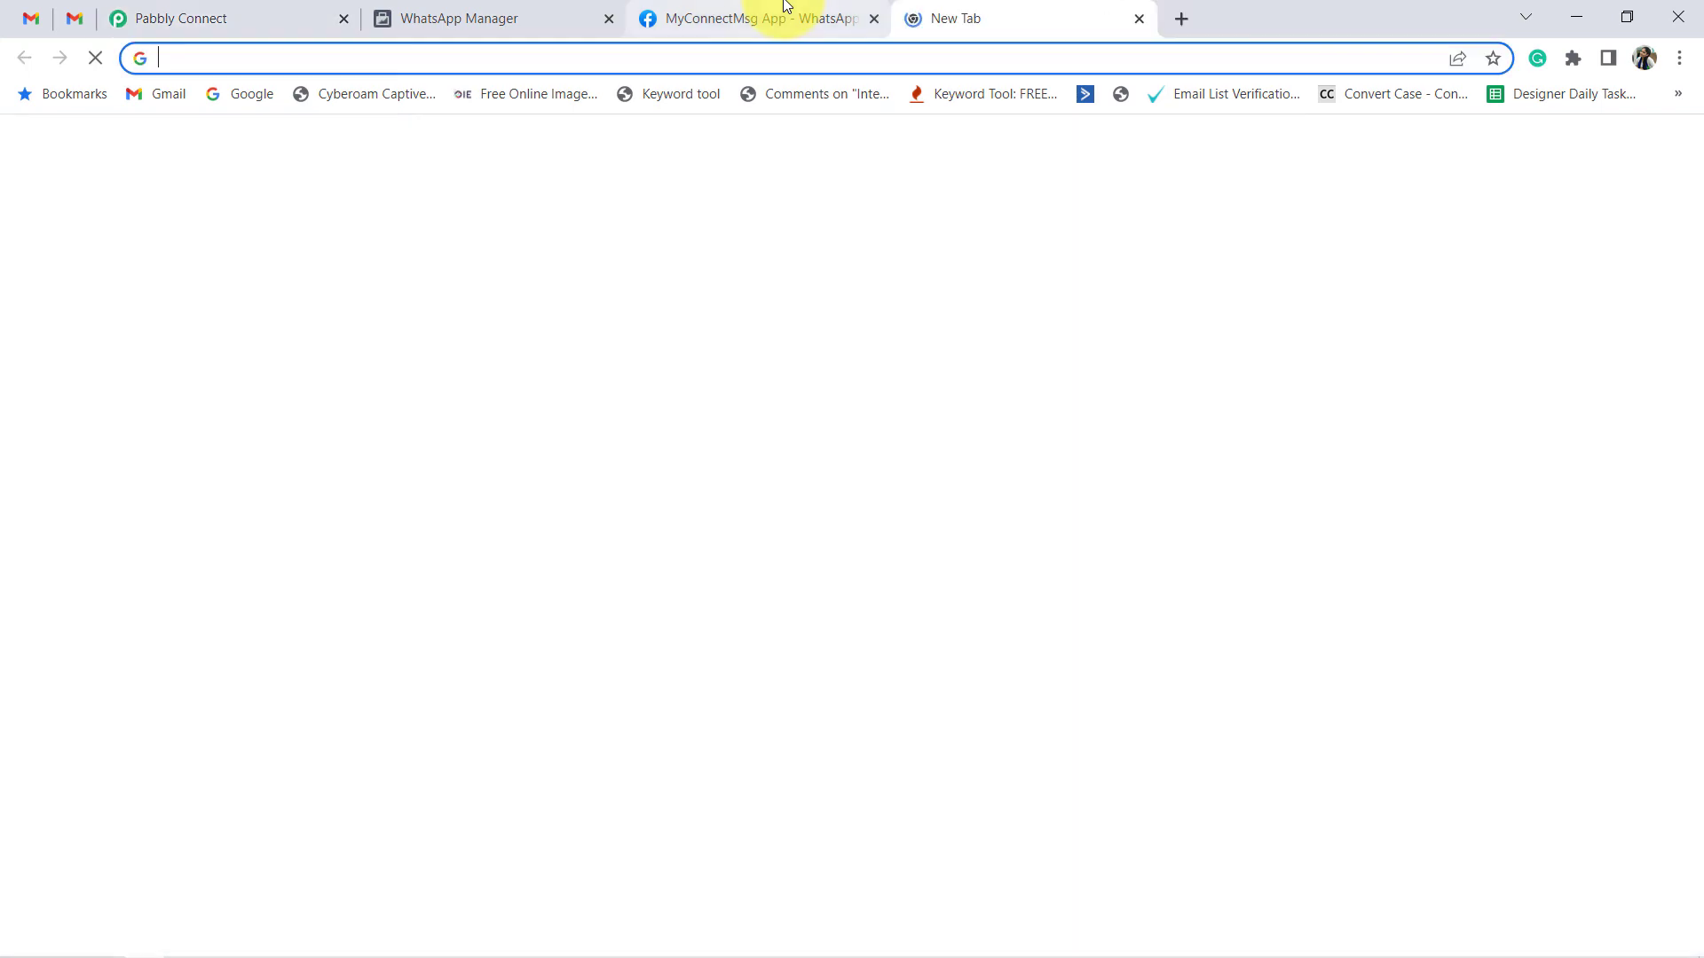
text(whatsapp web)
key(Return)
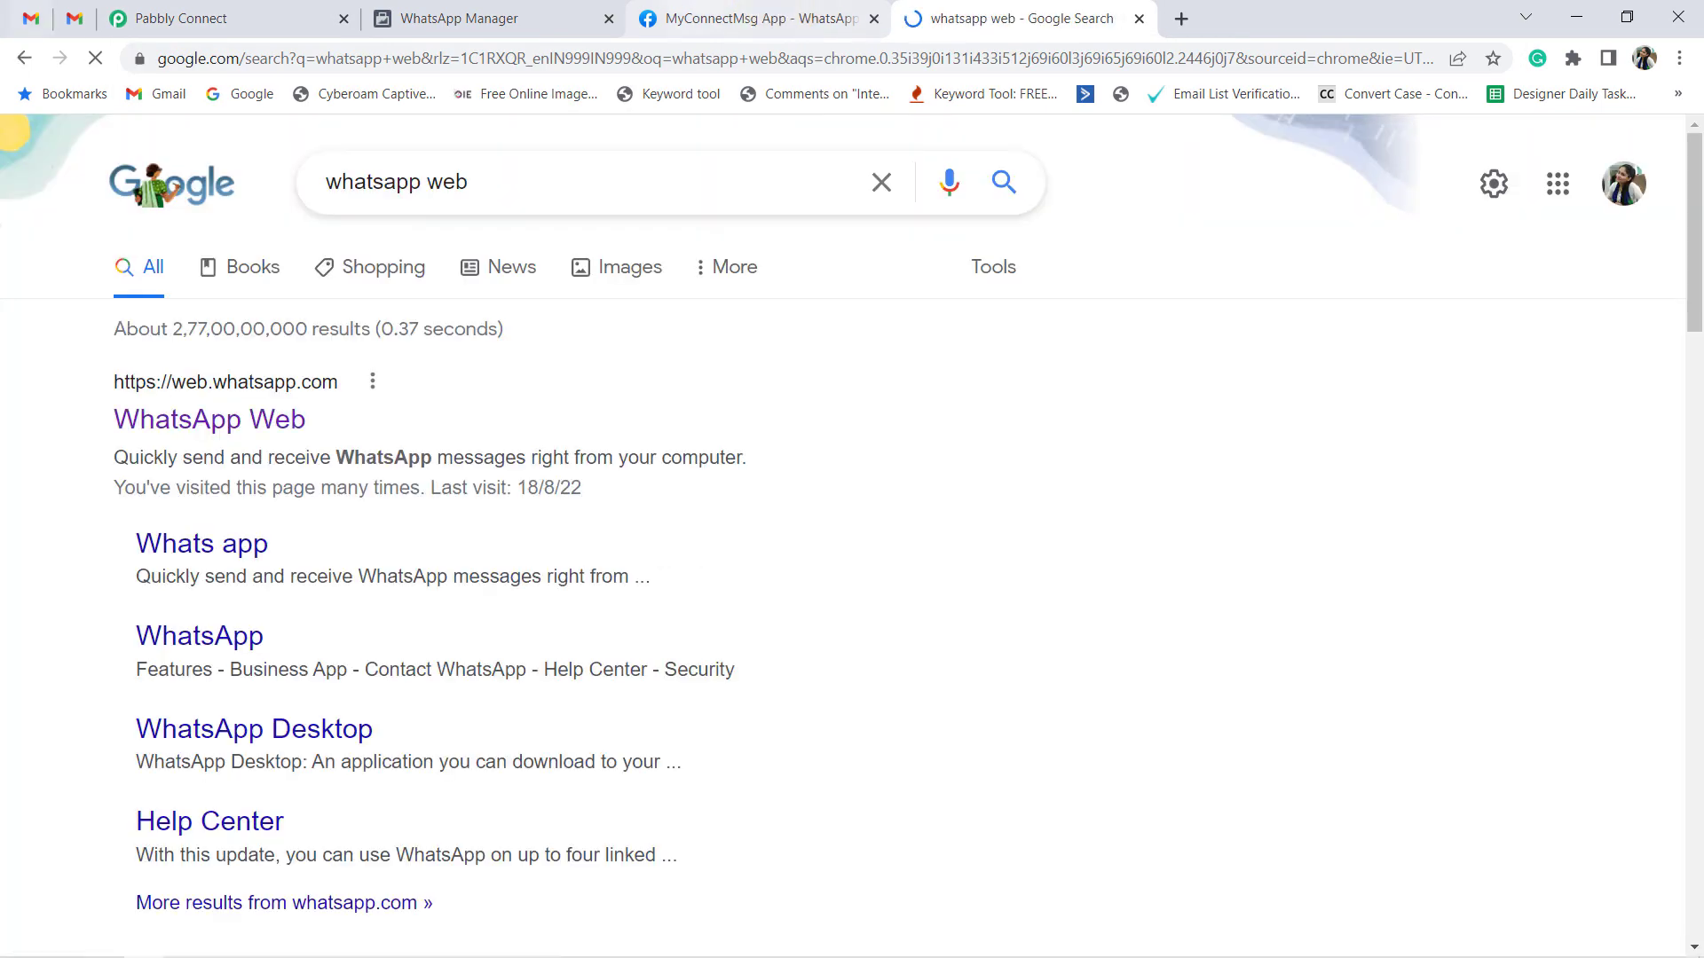
click(228, 421)
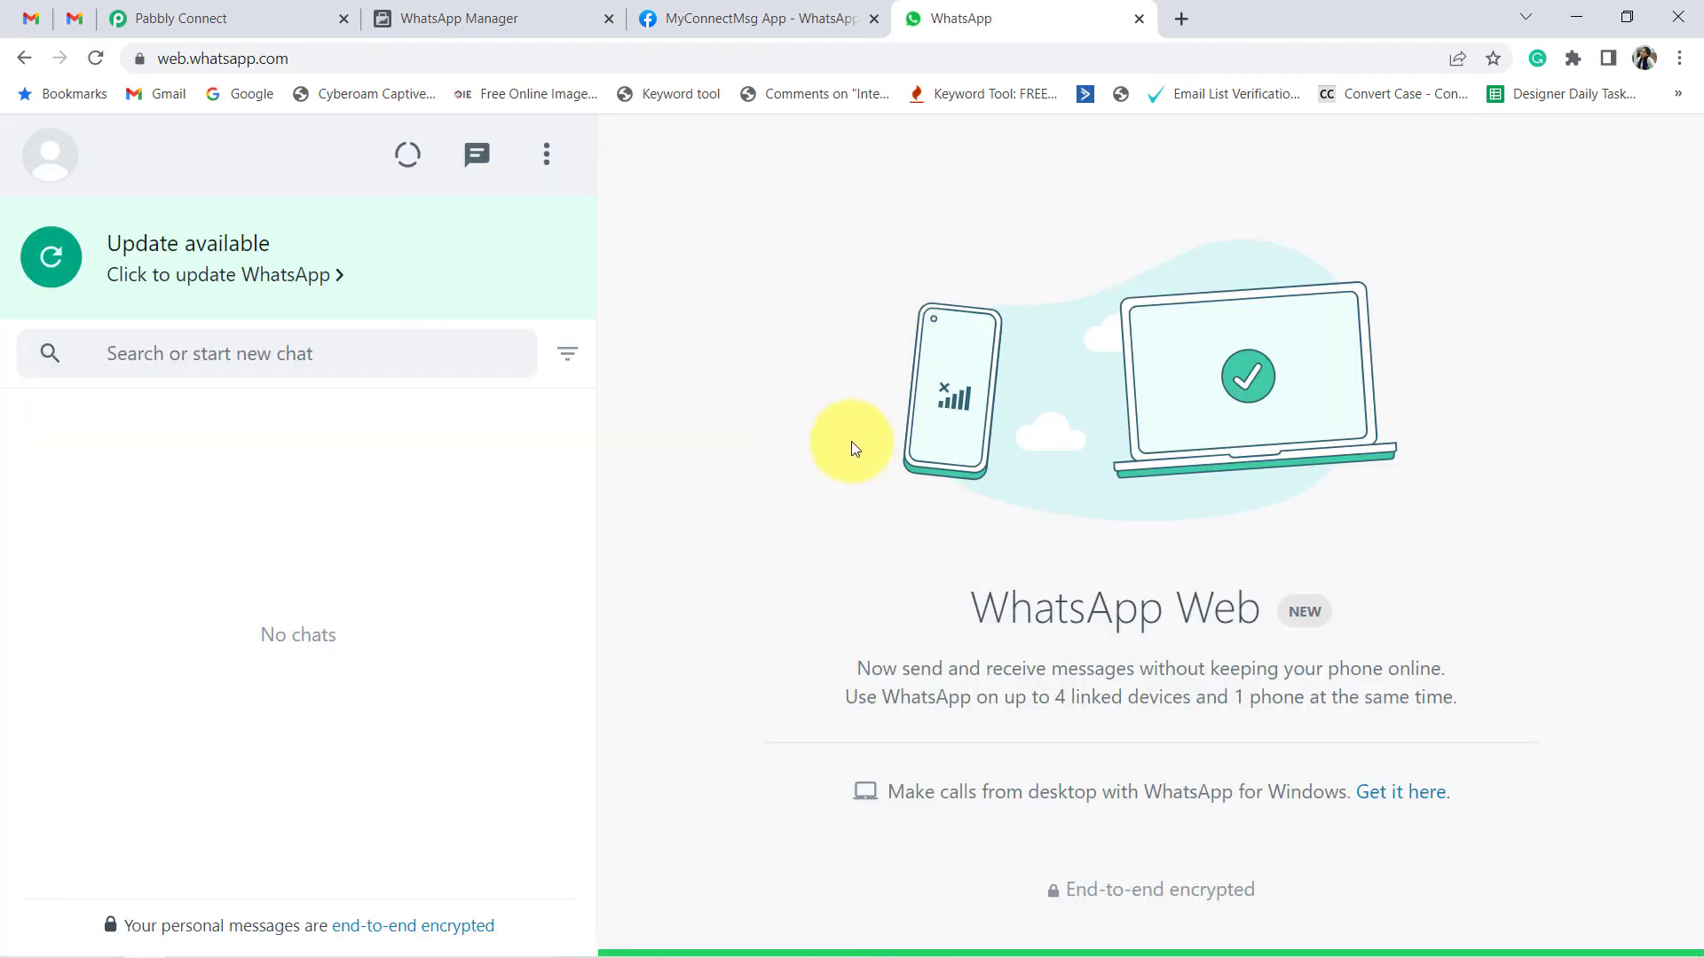
Save and send the WhatsApp step's test request, then dismiss the missing mobile number warning.
click(351, 9)
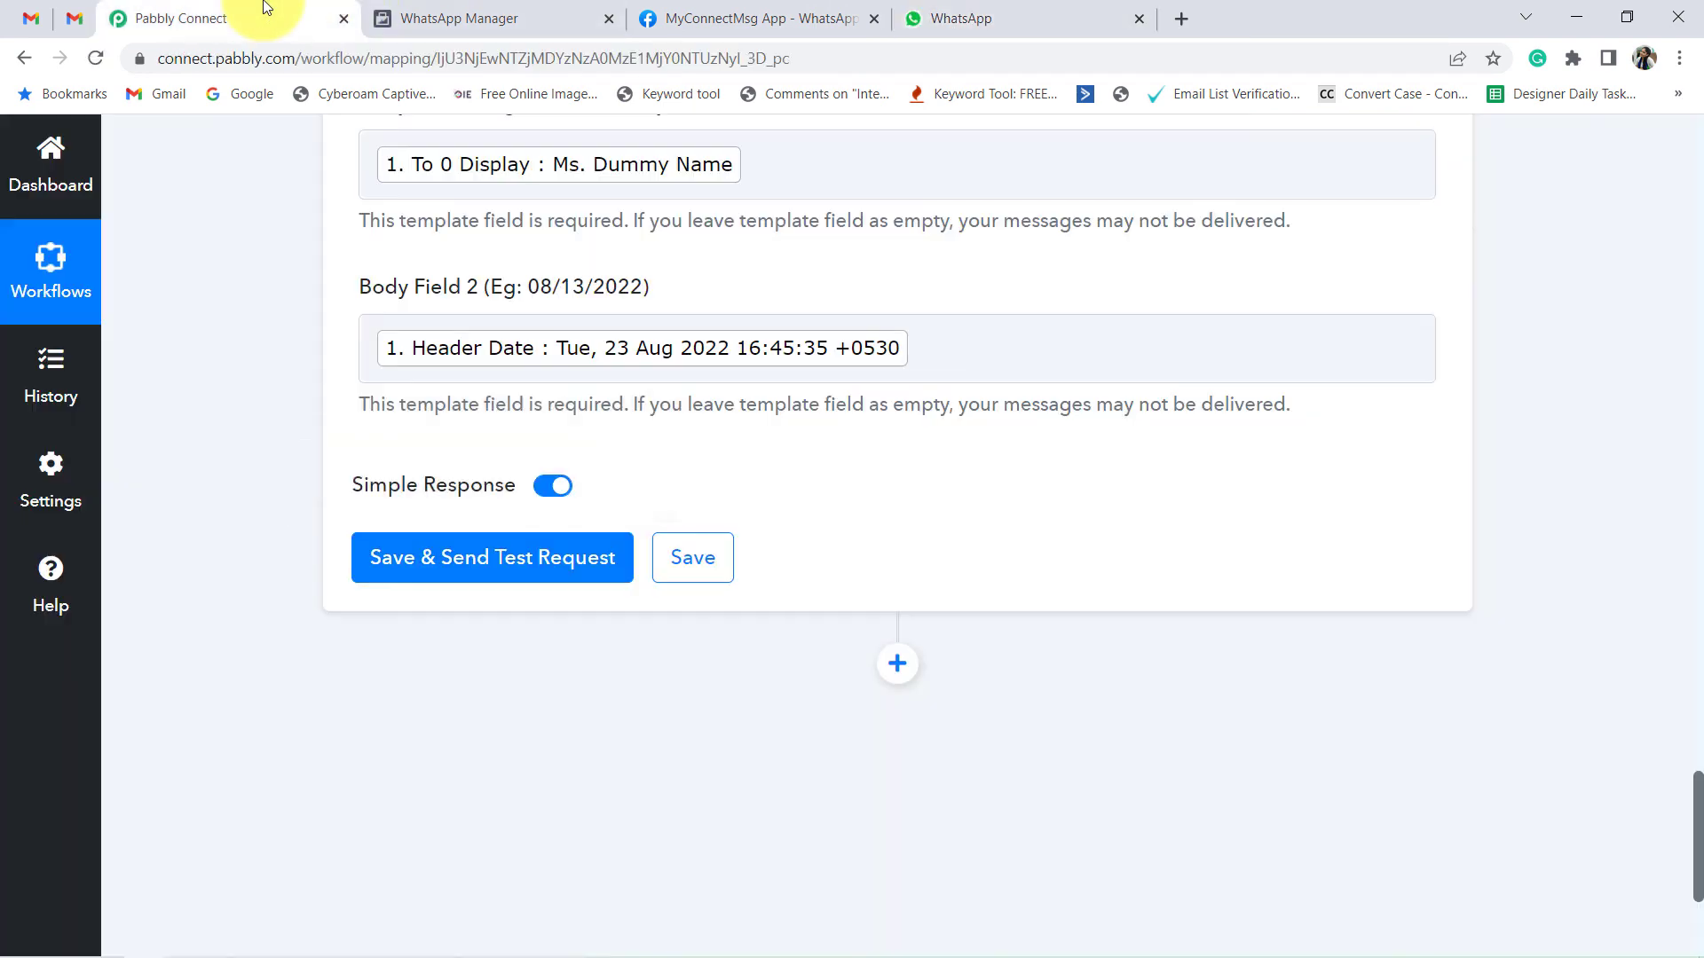
click(450, 597)
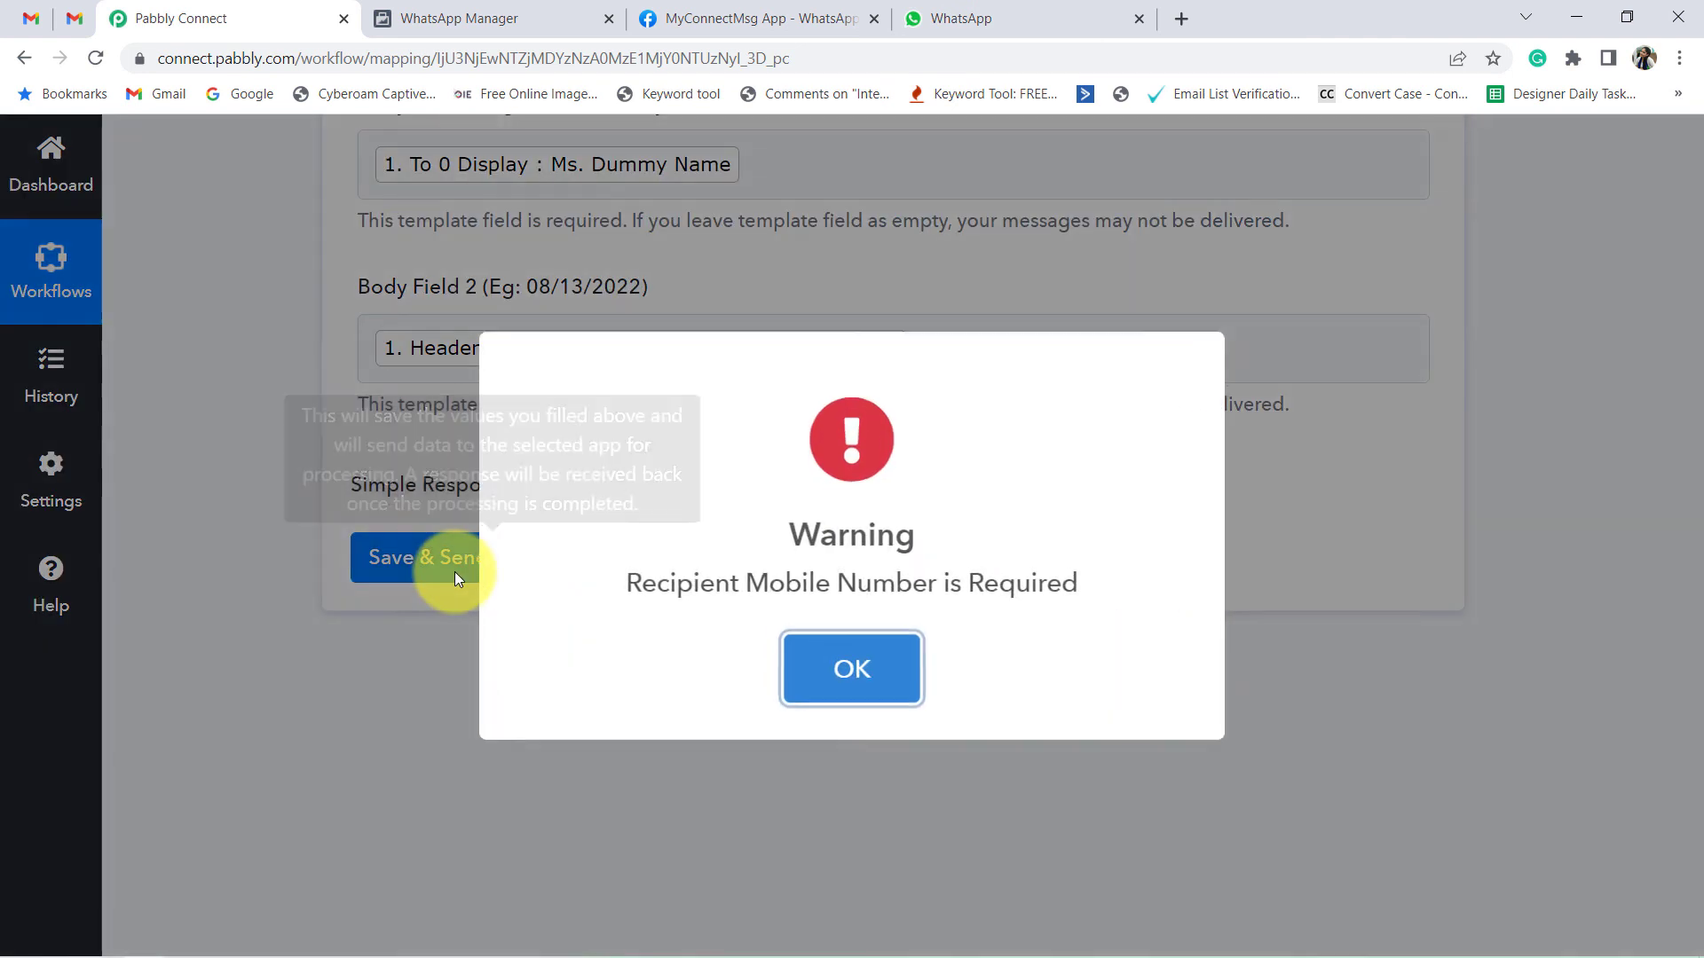
drag(673, 594, 1055, 584)
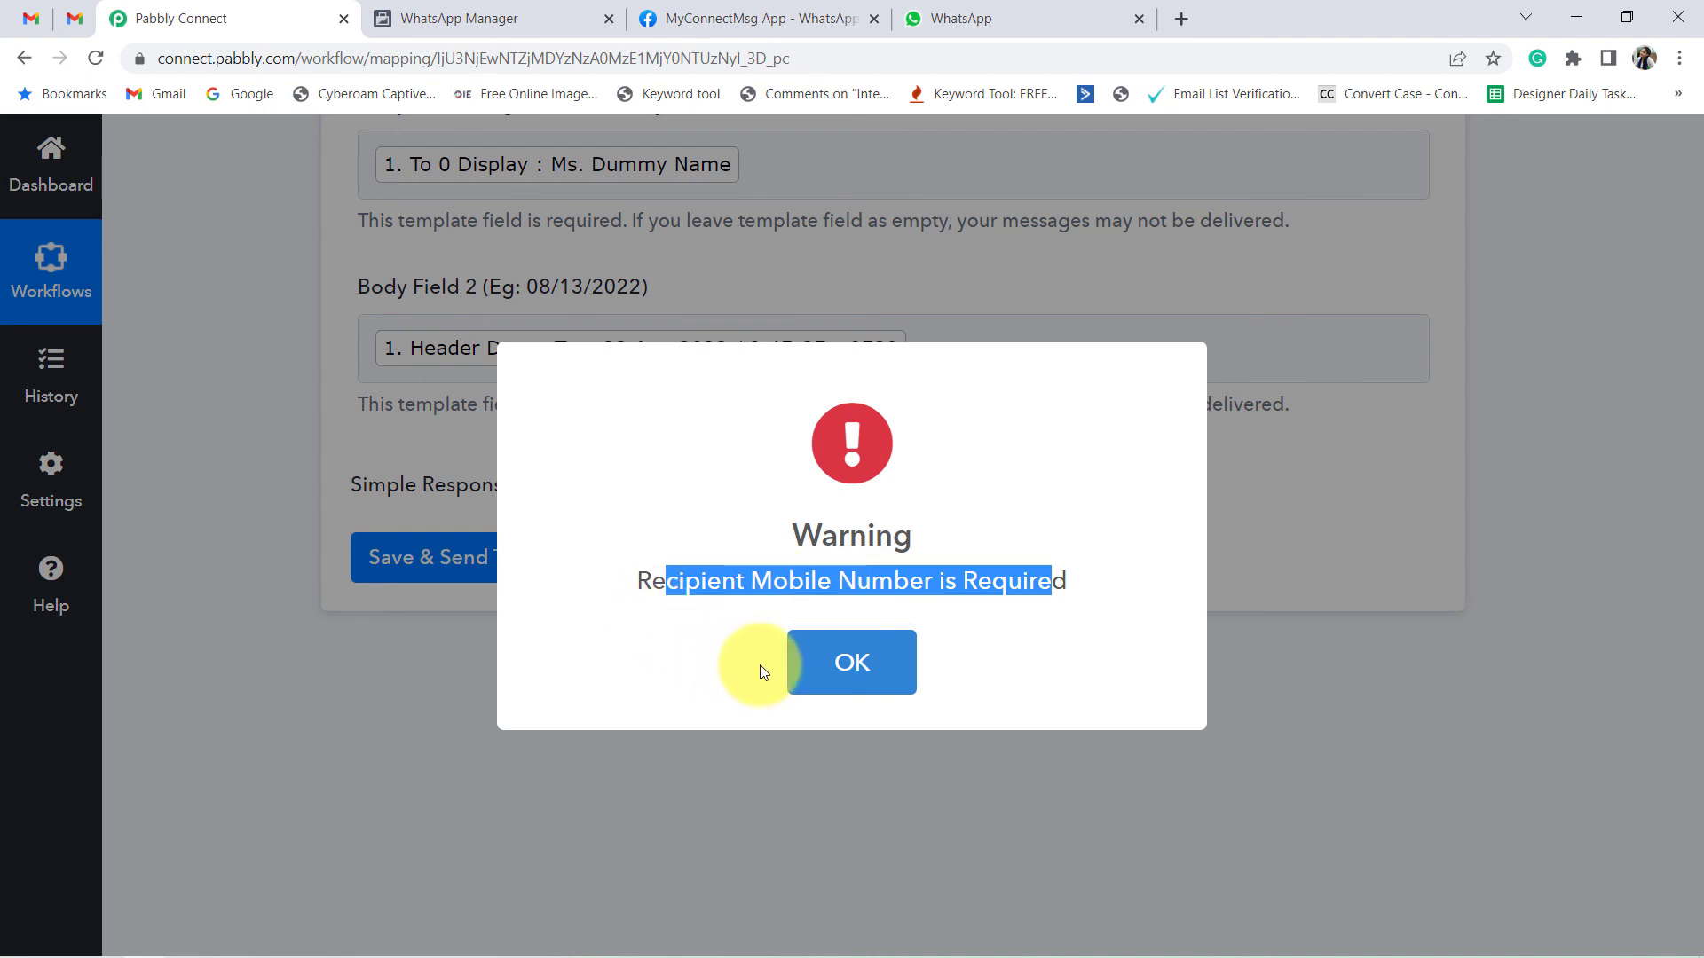
click(854, 671)
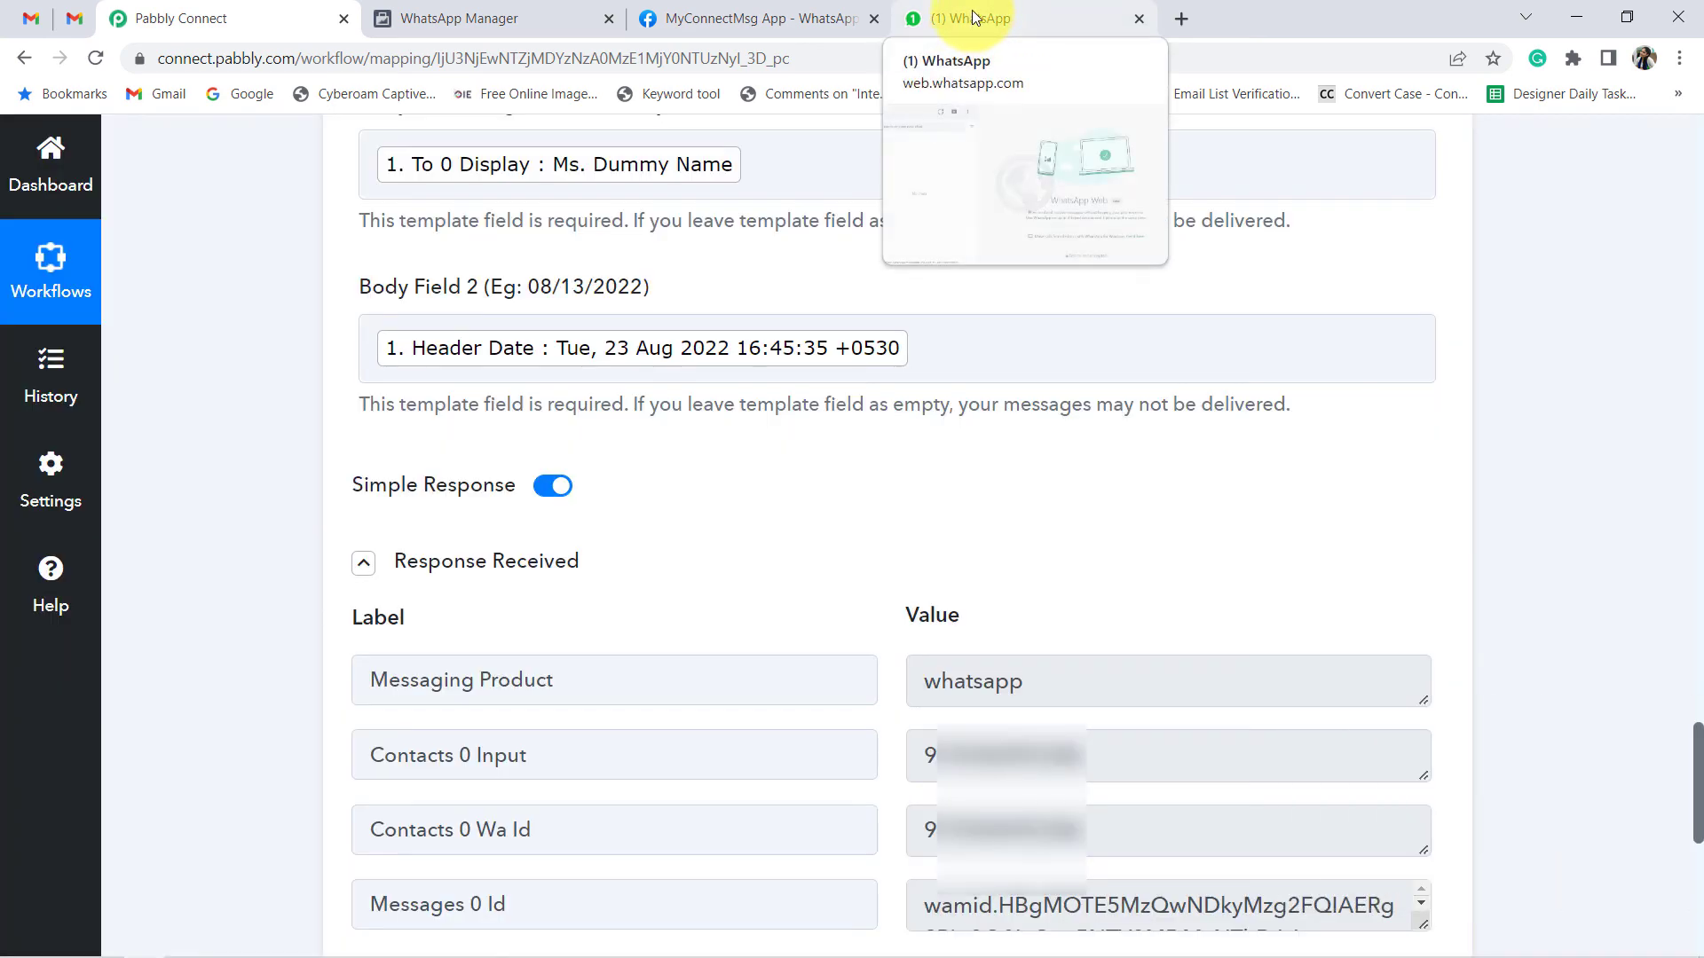
Review the fund-transfer message in WhatsApp Web's Pabbly Team chat, then return to the workflow.
click(976, 13)
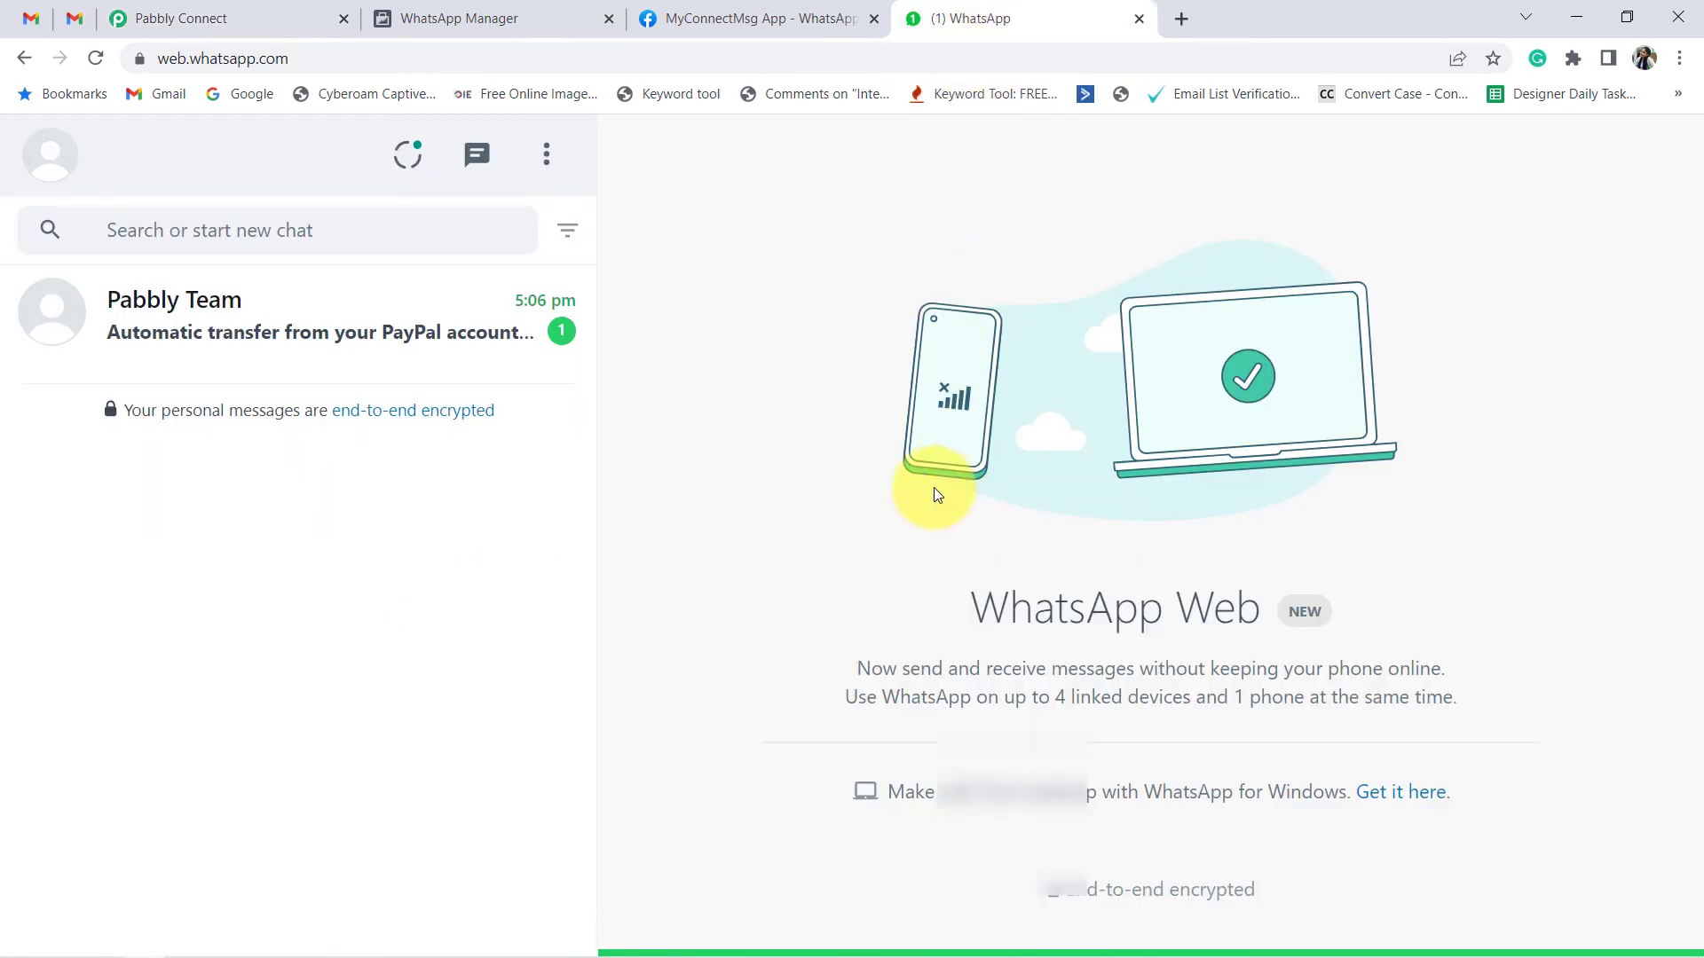
click(211, 321)
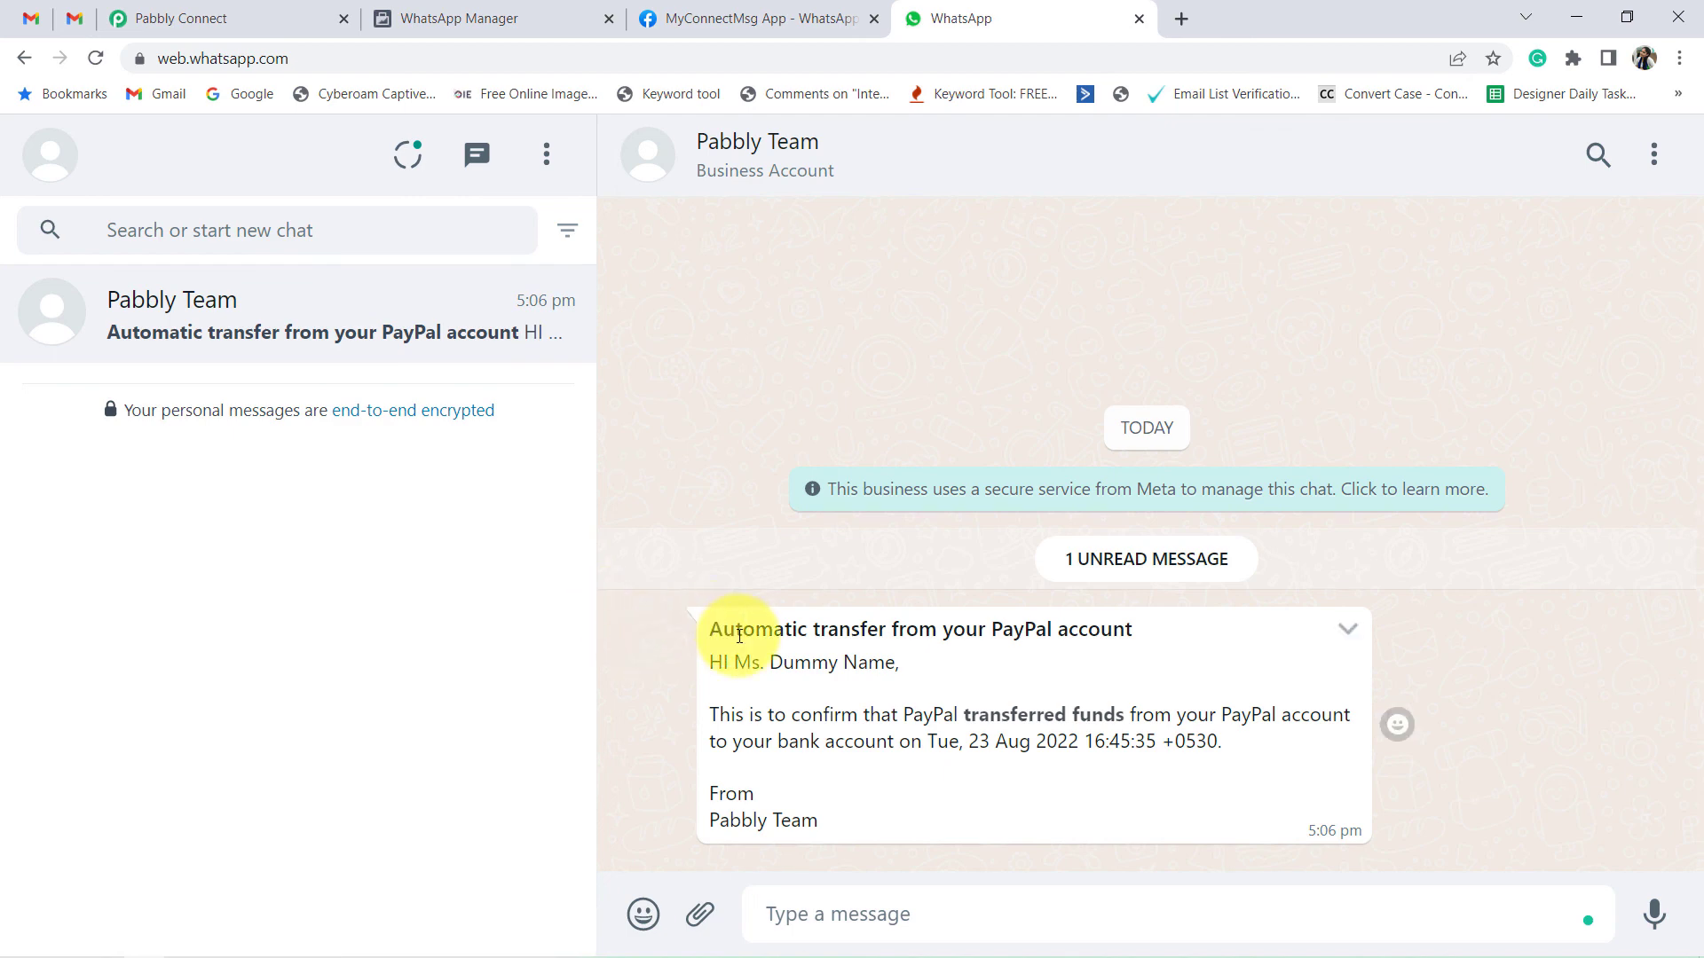
drag(739, 635, 1131, 632)
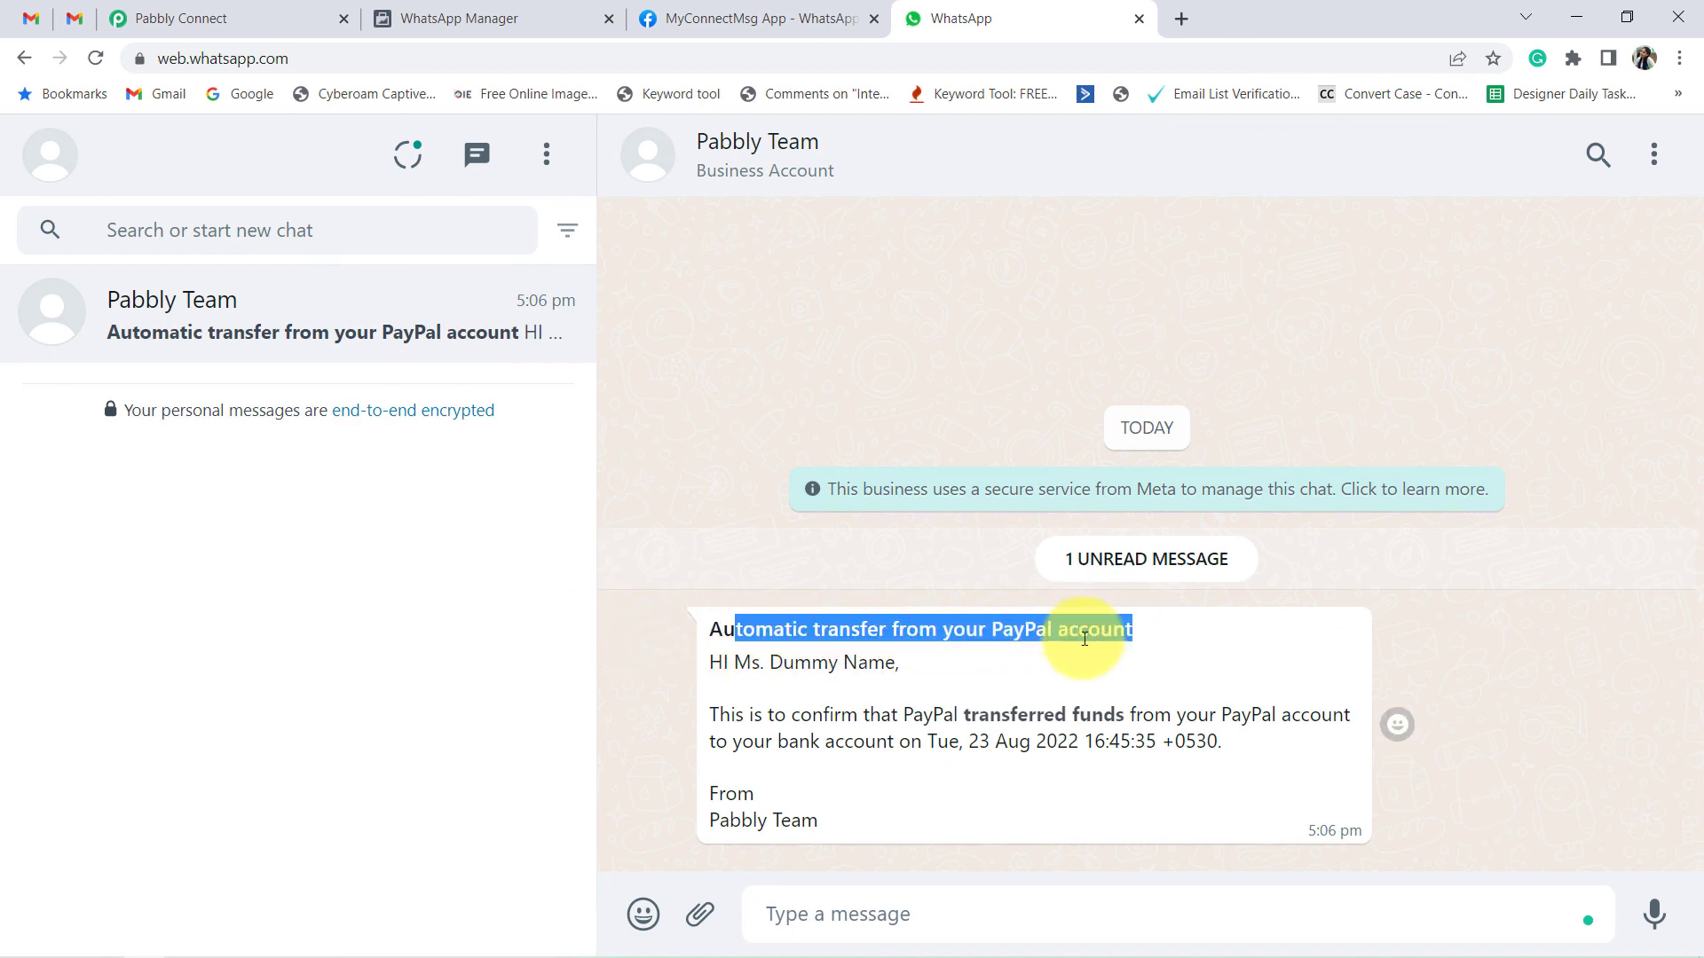
drag(719, 673, 854, 781)
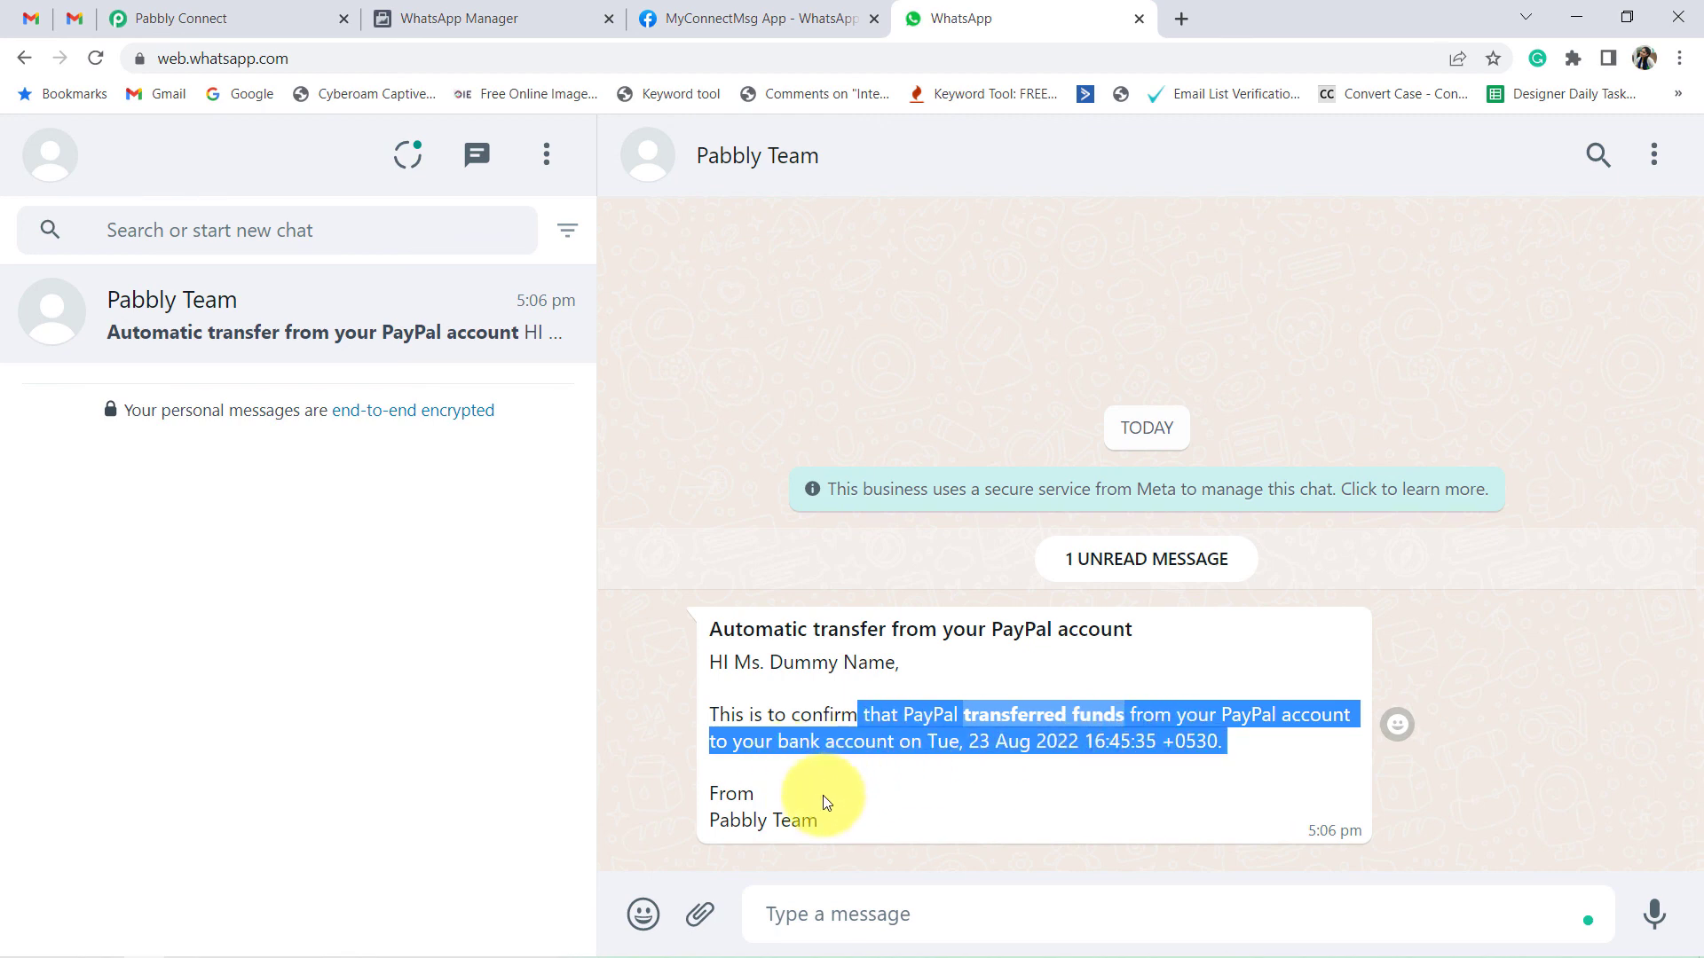
key(ctrl+3)
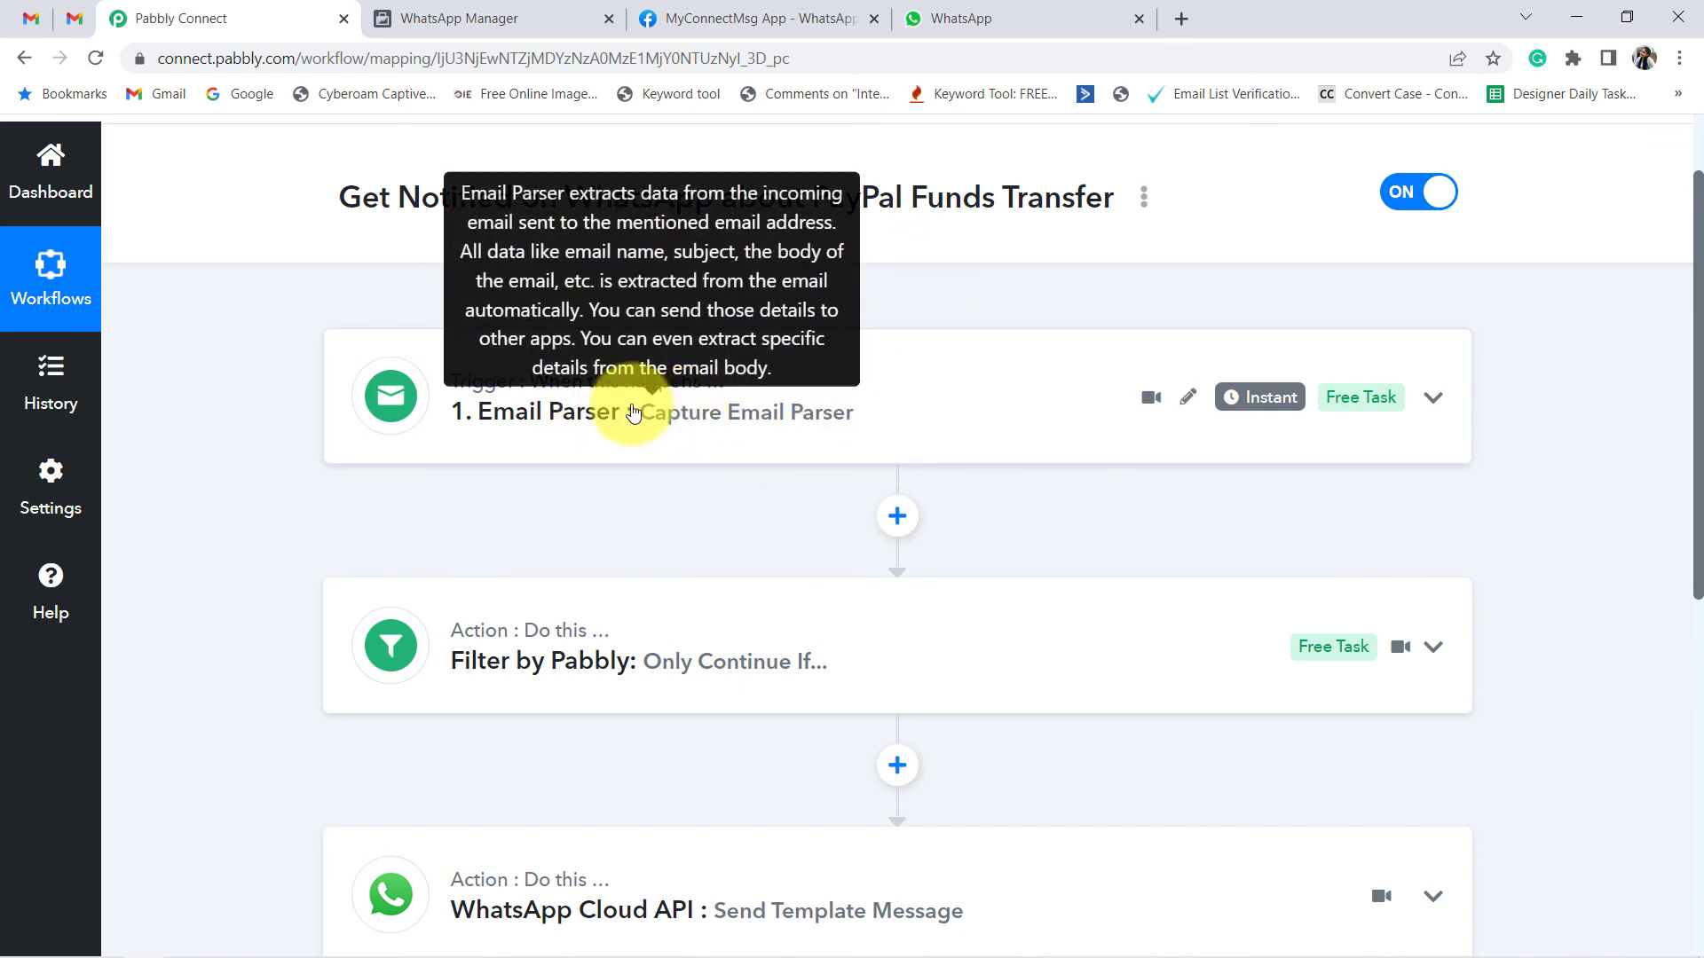
click(80, 22)
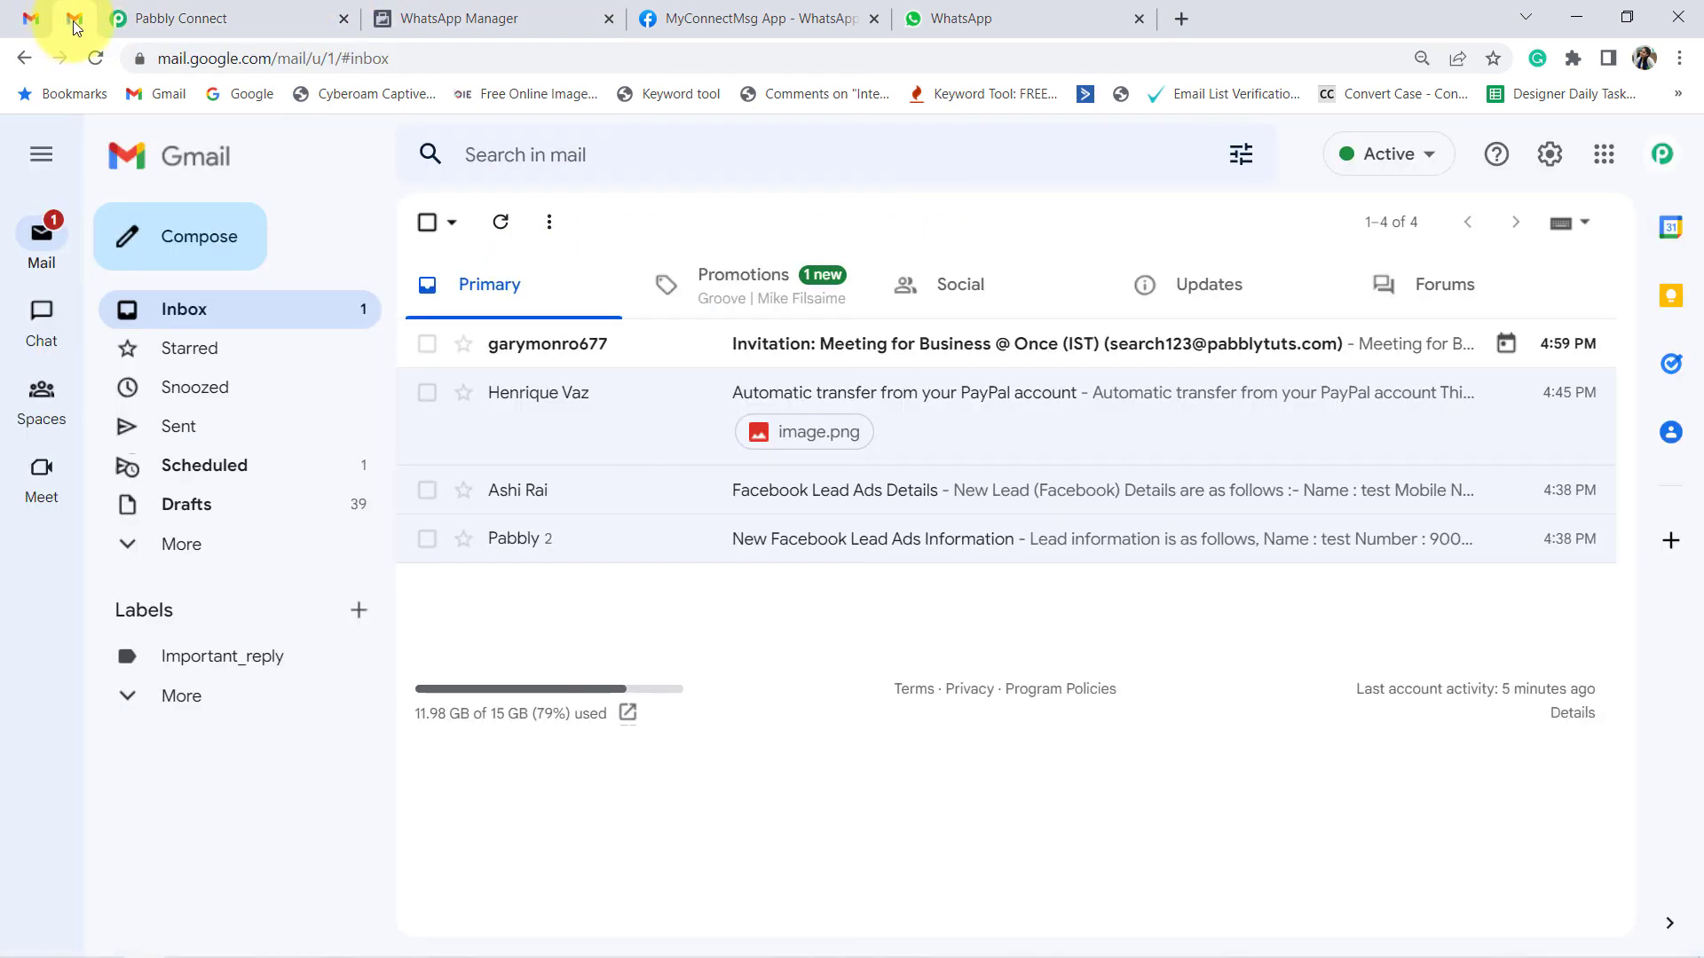
click(172, 19)
scroll(621, 666, down, 3)
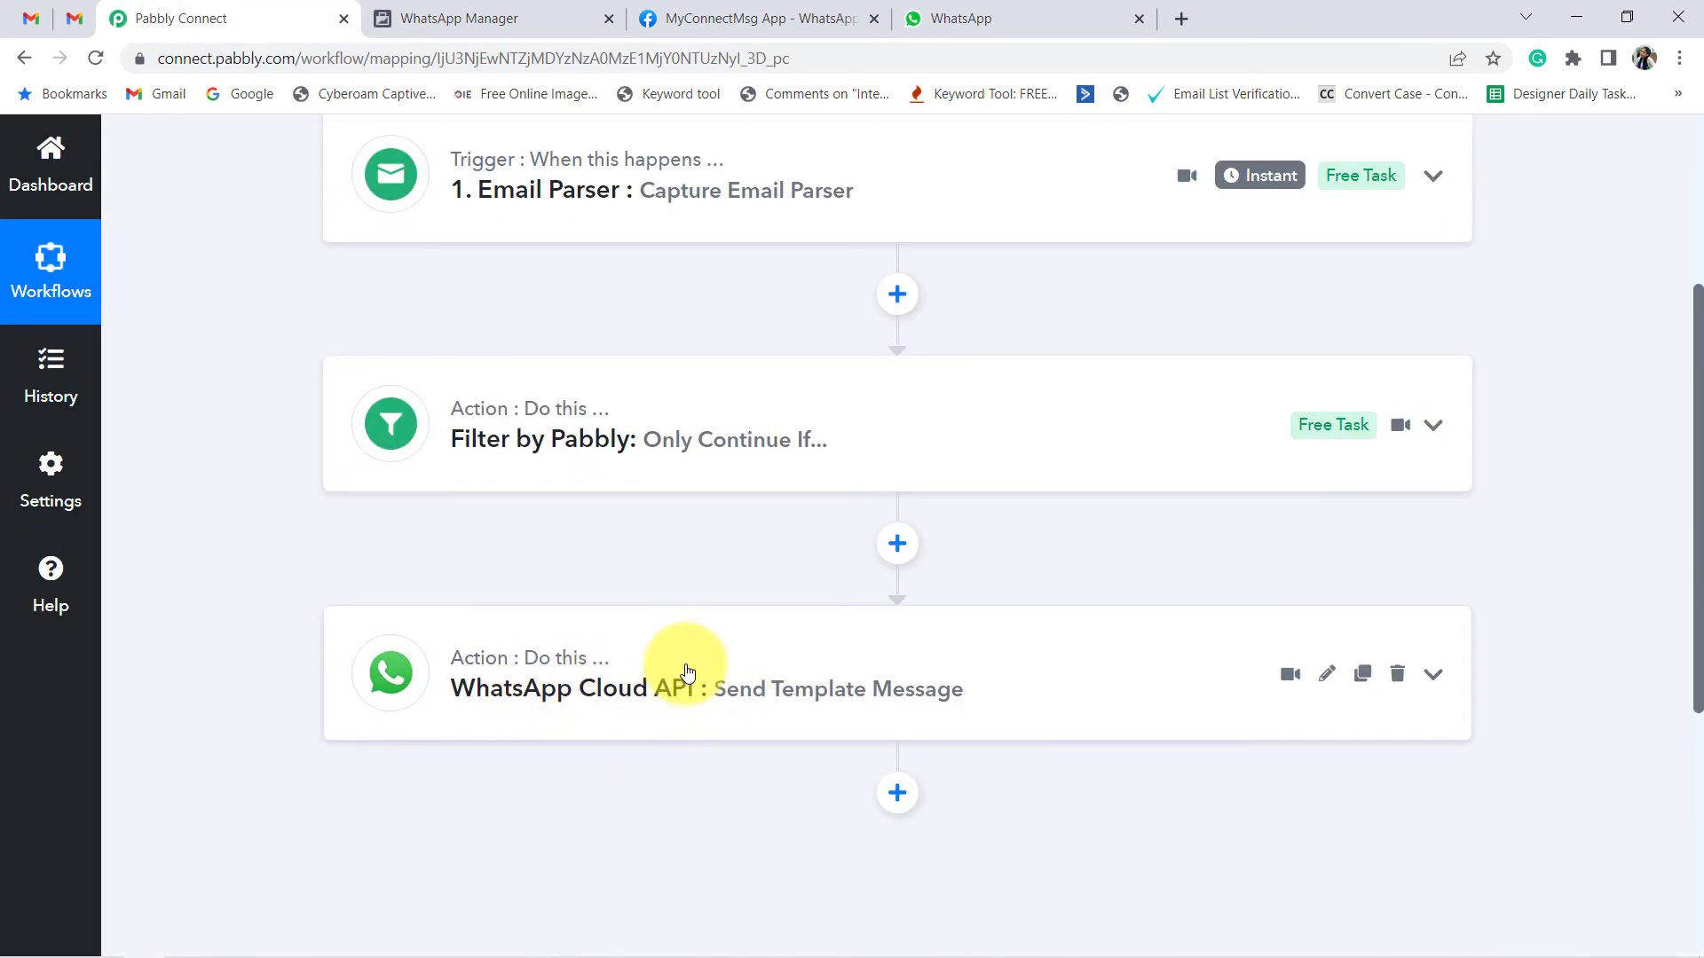
scroll(686, 672, up, 3)
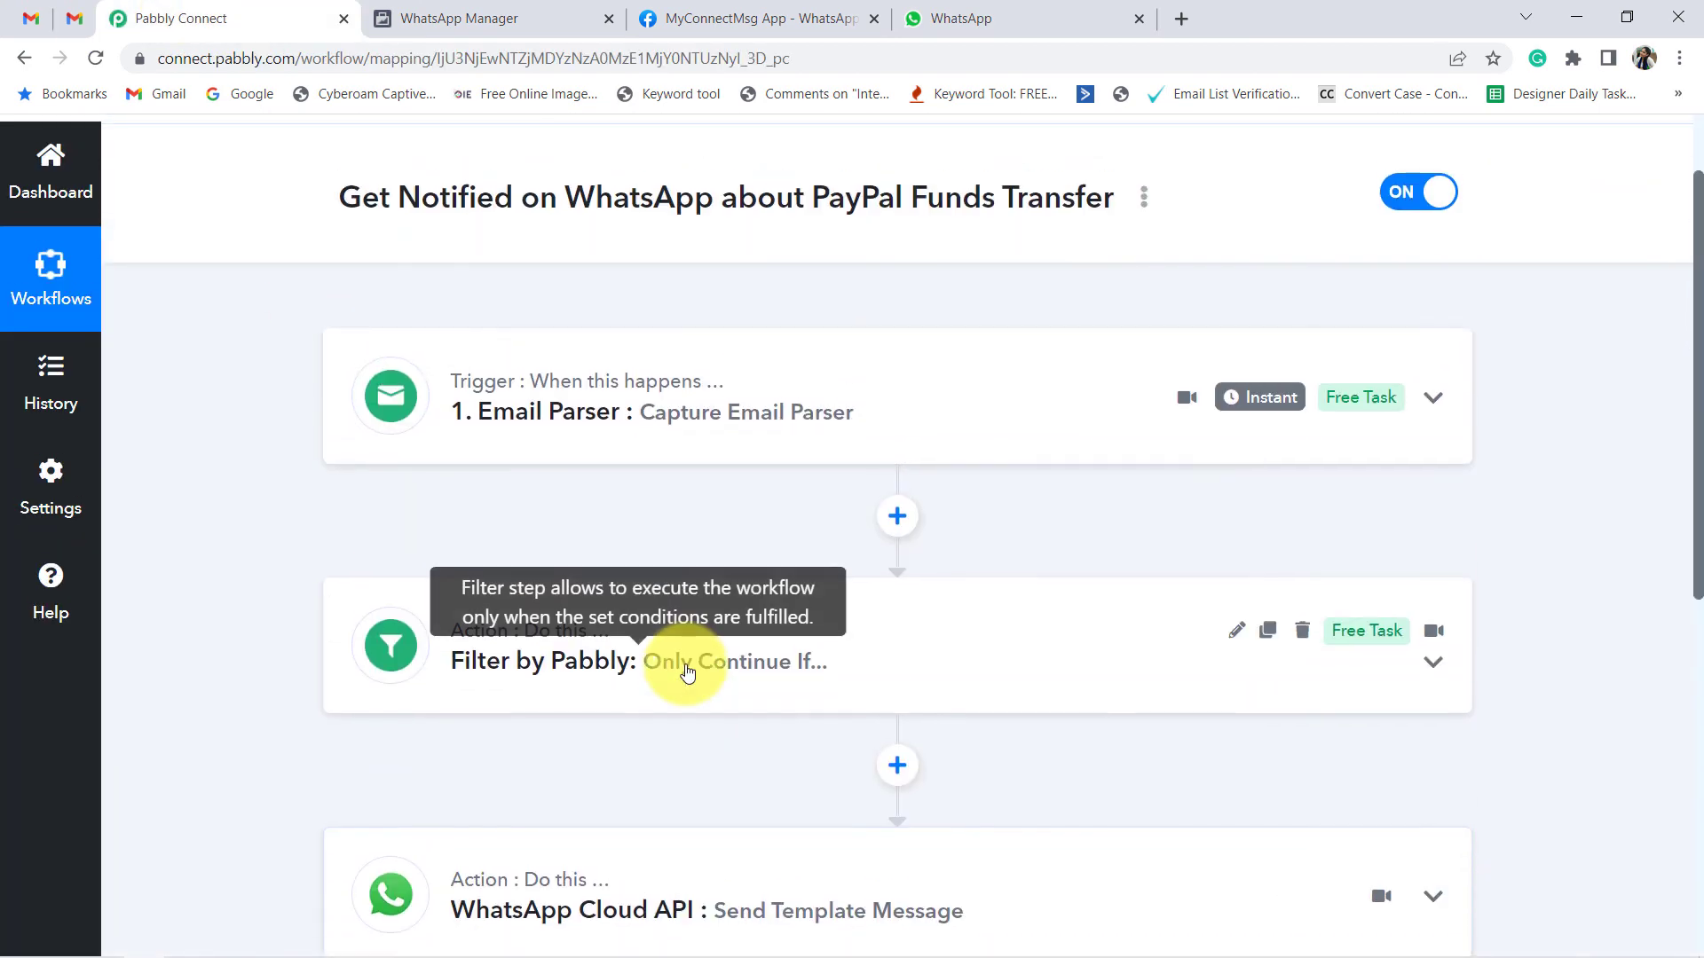
click(1142, 197)
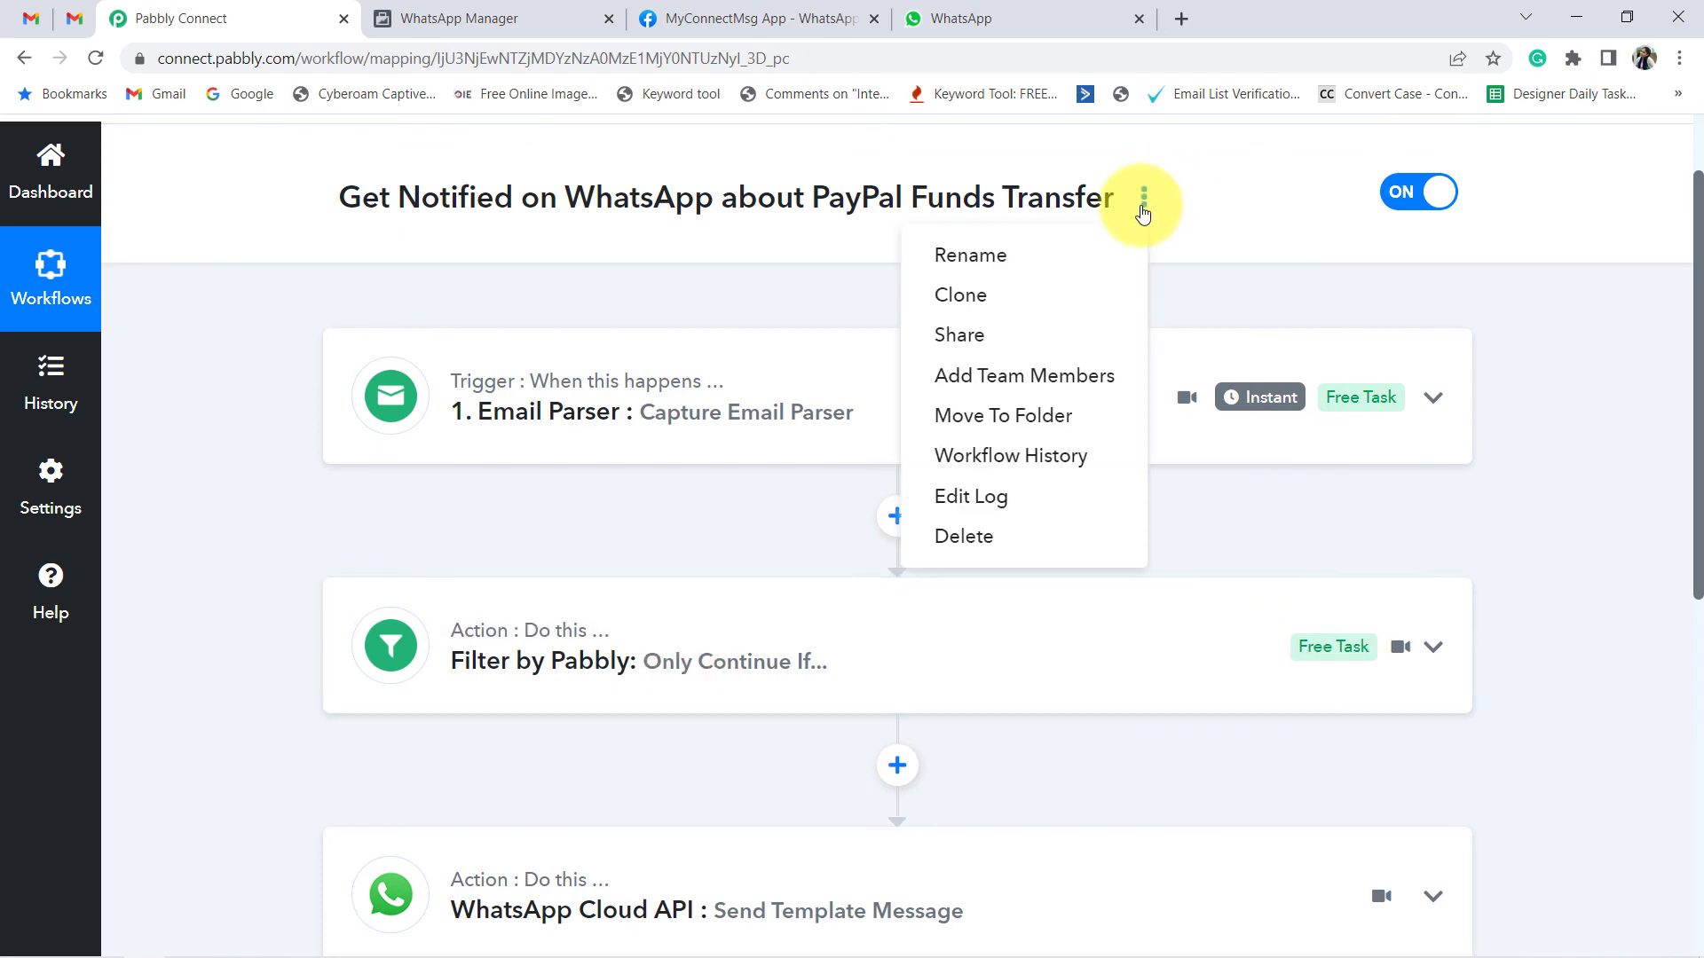
click(958, 347)
drag(724, 465, 981, 456)
drag(661, 551, 1002, 550)
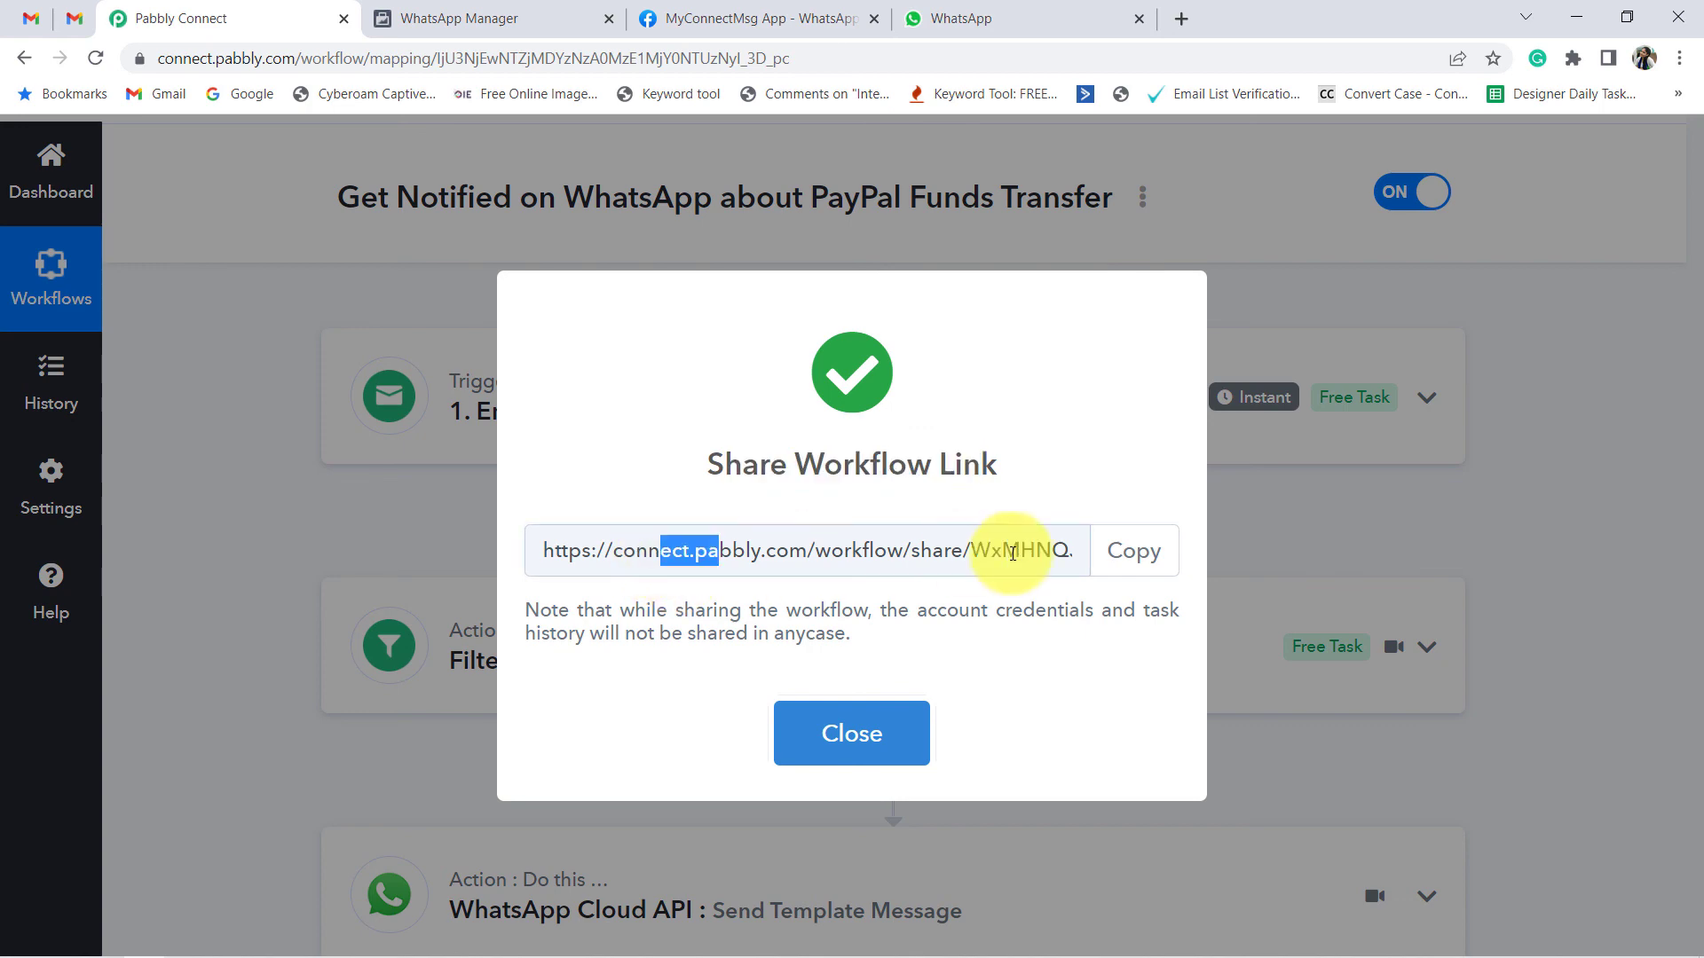
click(890, 715)
scroll(491, 617, down, 3)
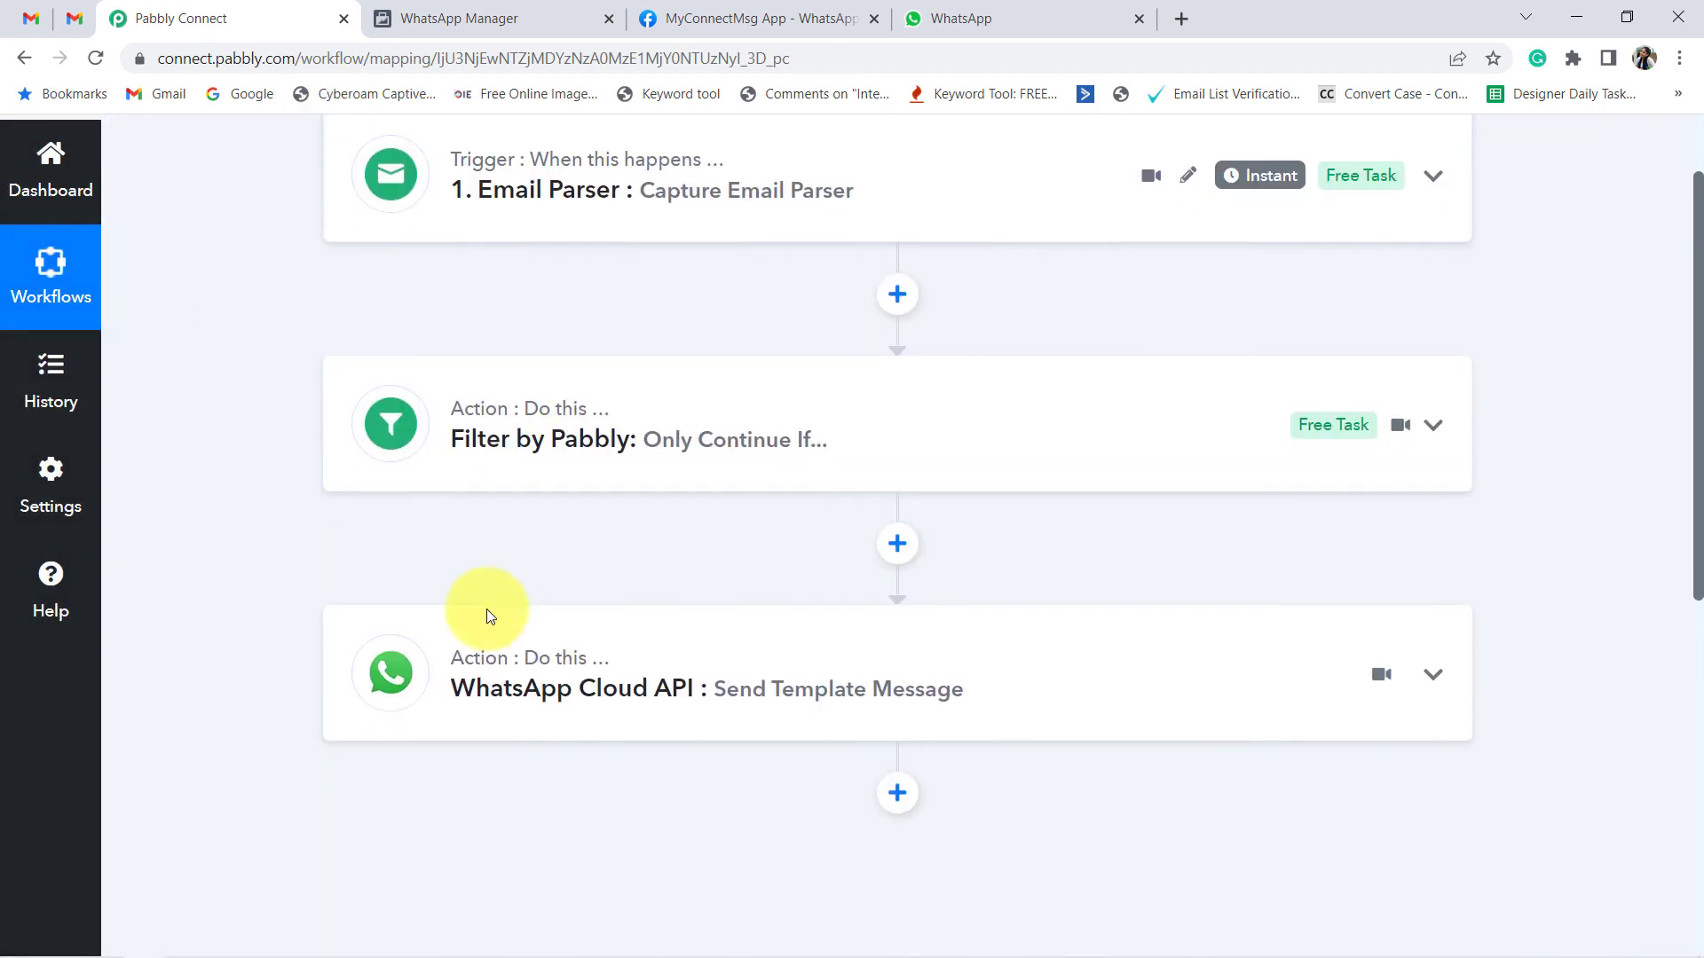
scroll(510, 532, down, 2)
scroll(551, 666, up, 4)
scroll(552, 590, down, 4)
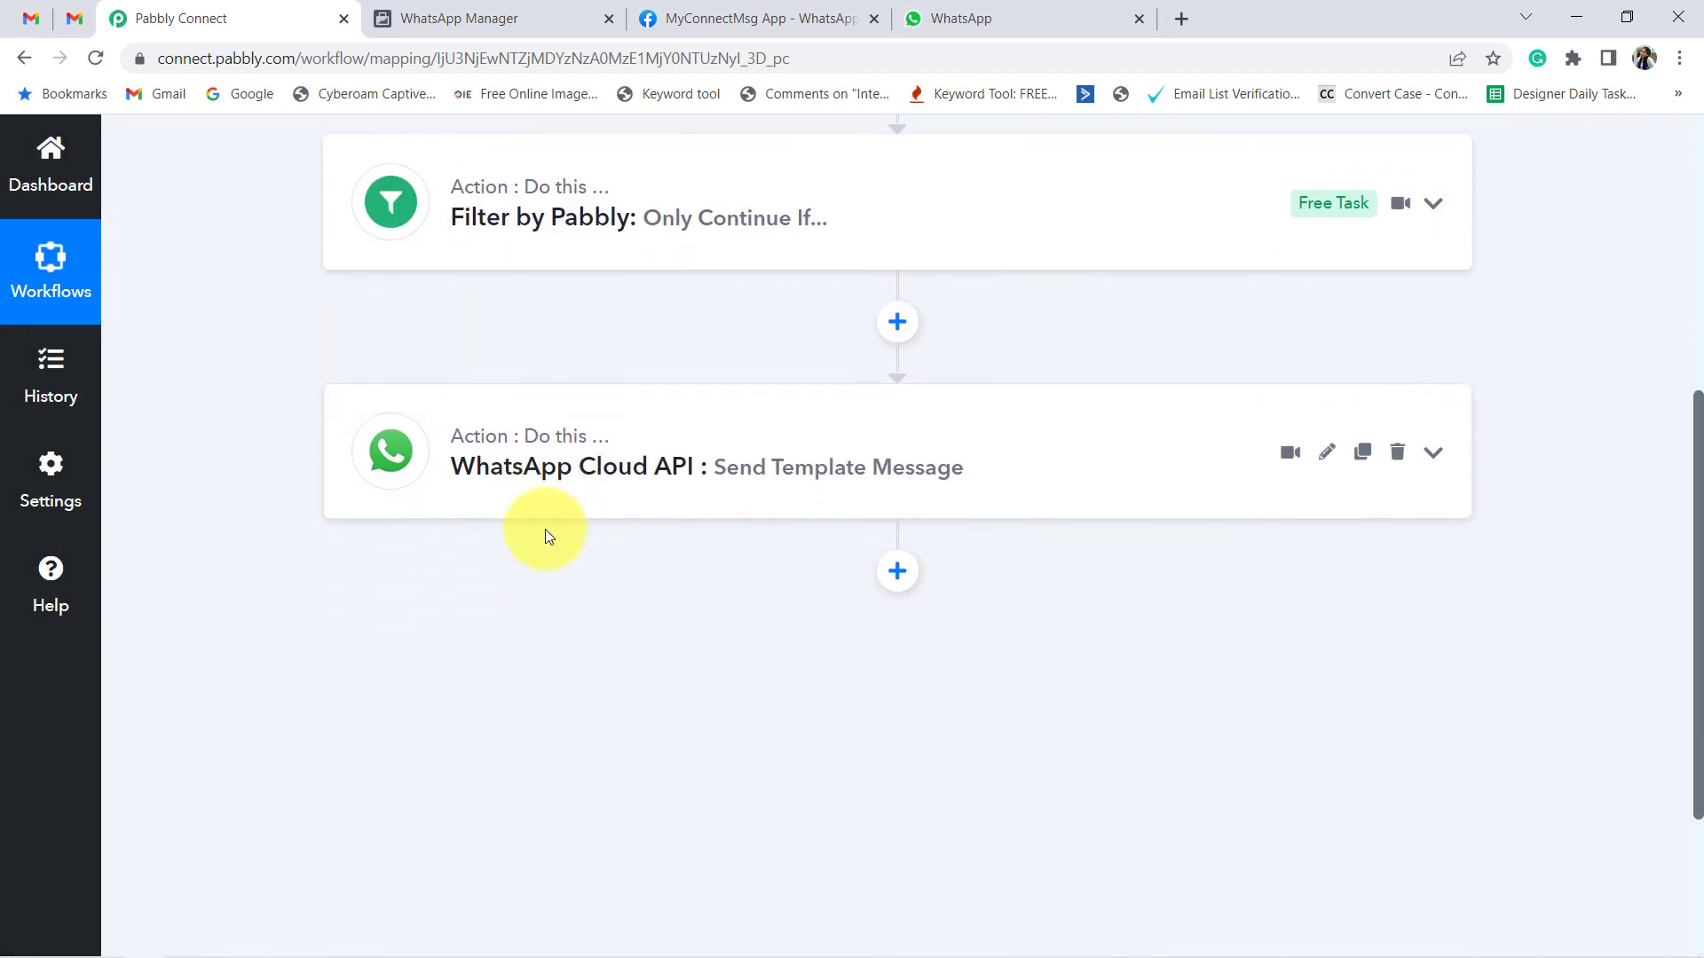
scroll(720, 440, up, 6)
scroll(753, 785, down, 1)
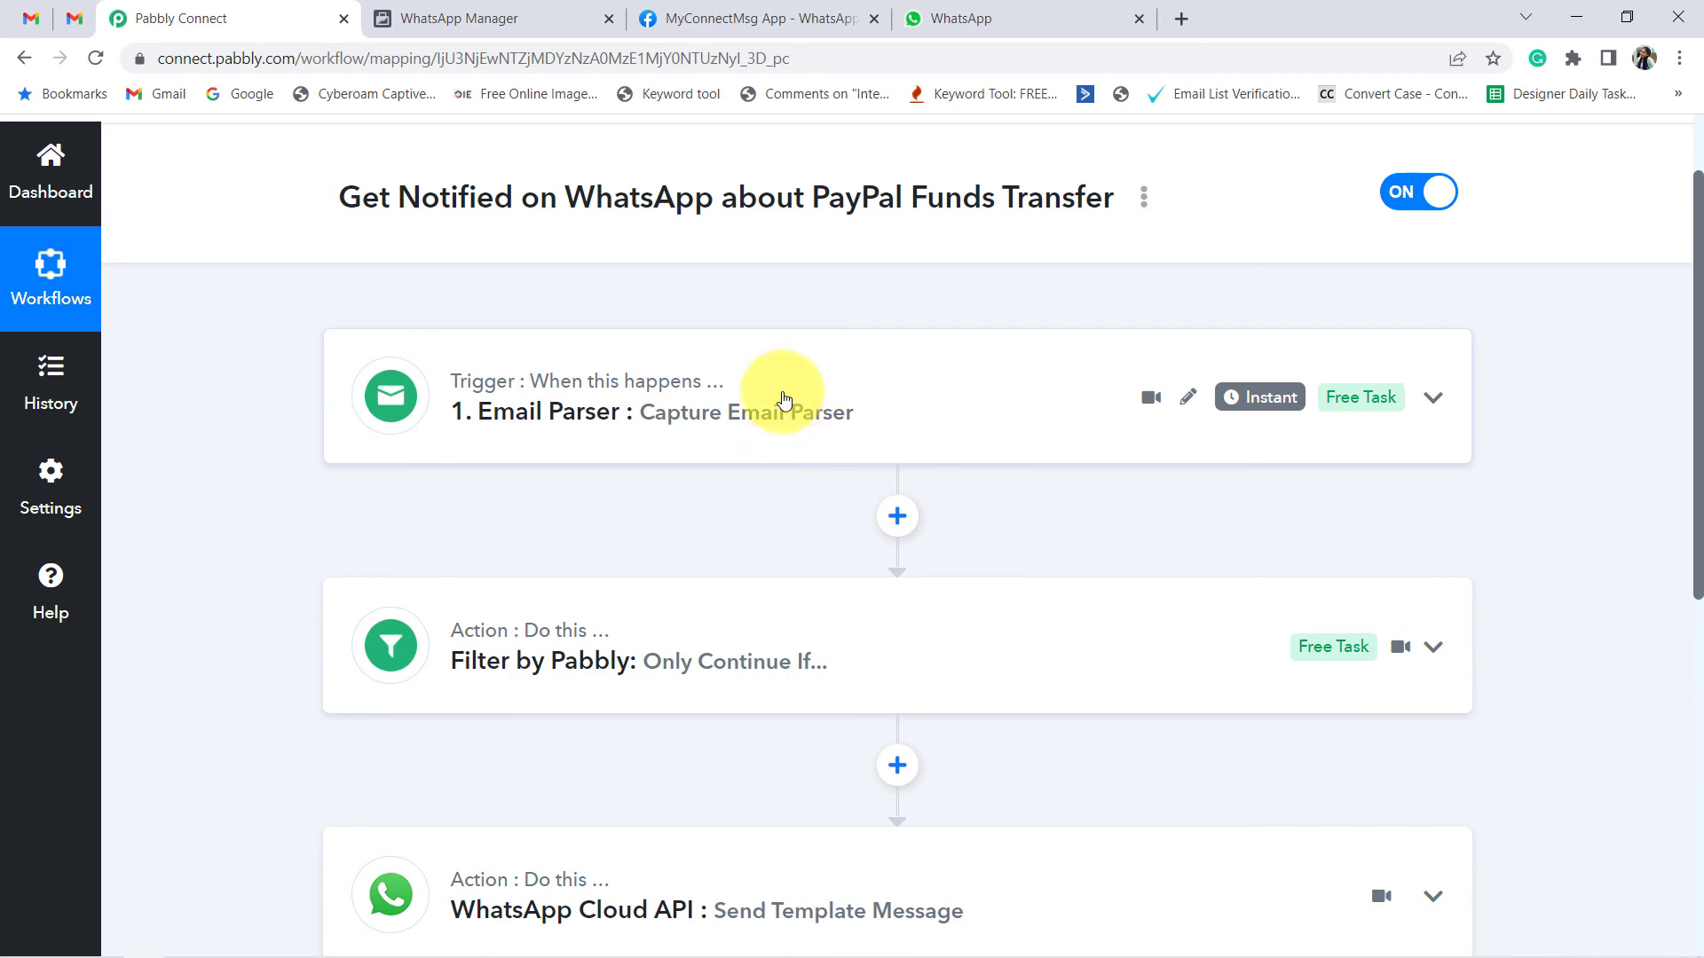
scroll(749, 422, up, 2)
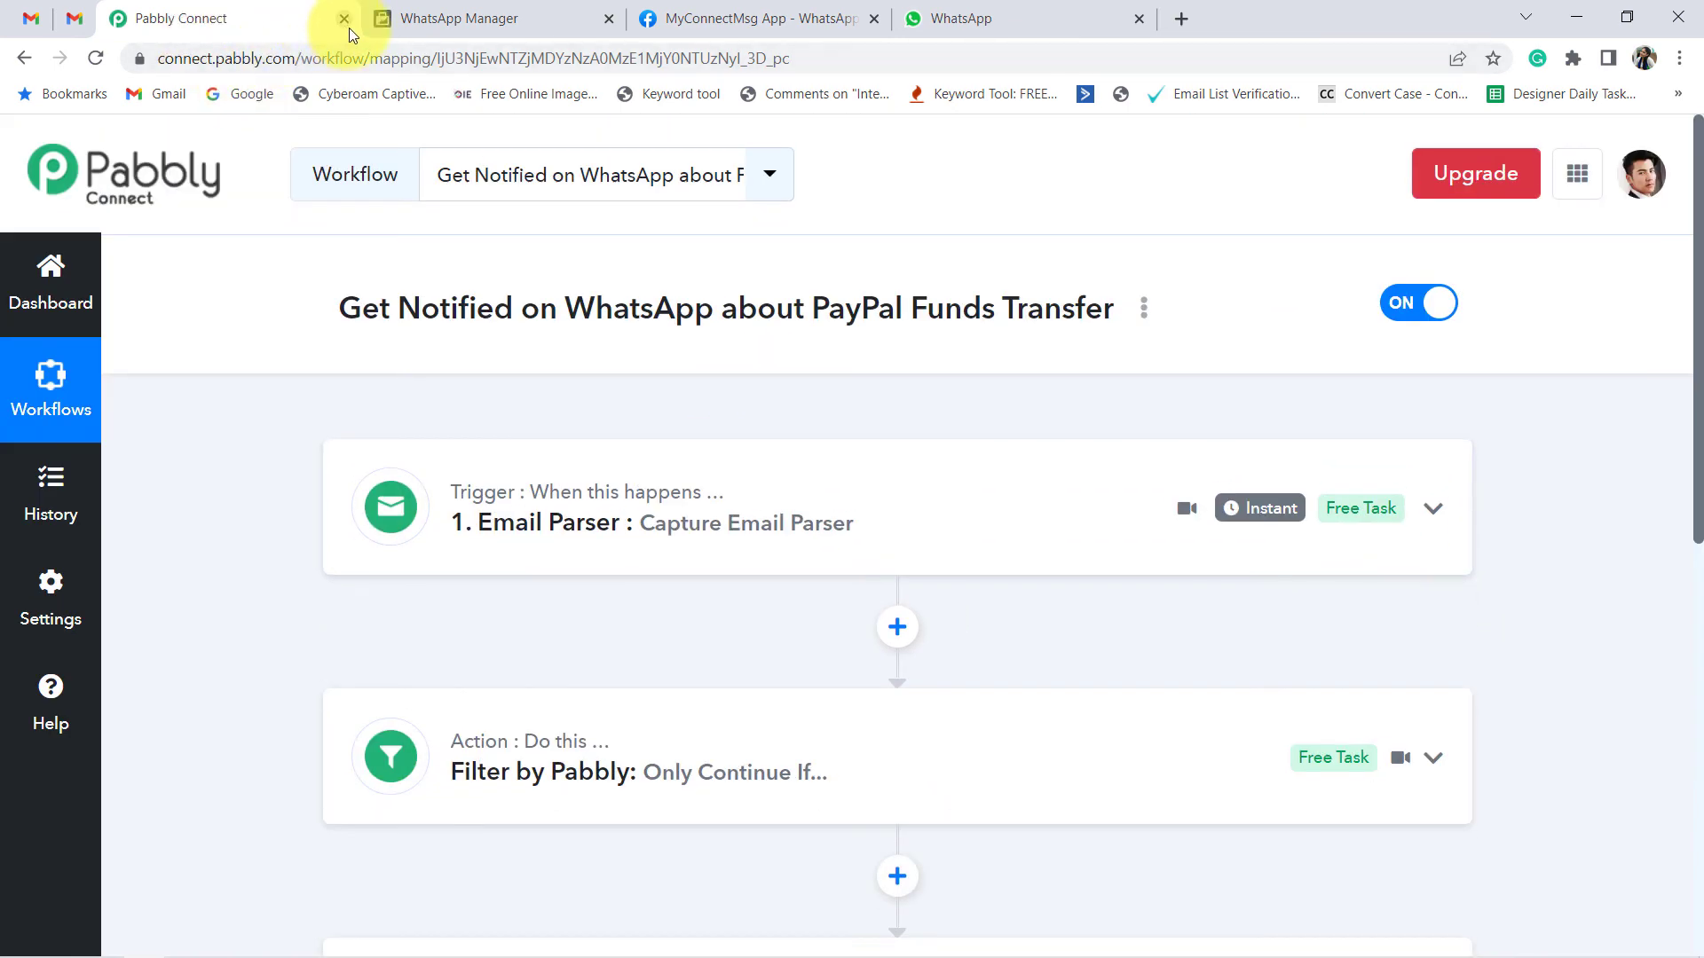